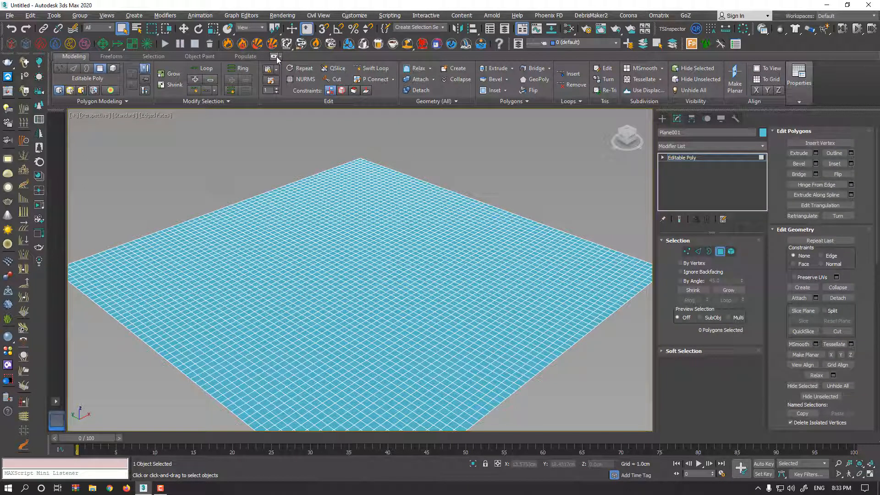
Step: Select all polygons on the plane that have exactly 4 sides using the numeric selection, then leave polygon level
left_click(159, 57)
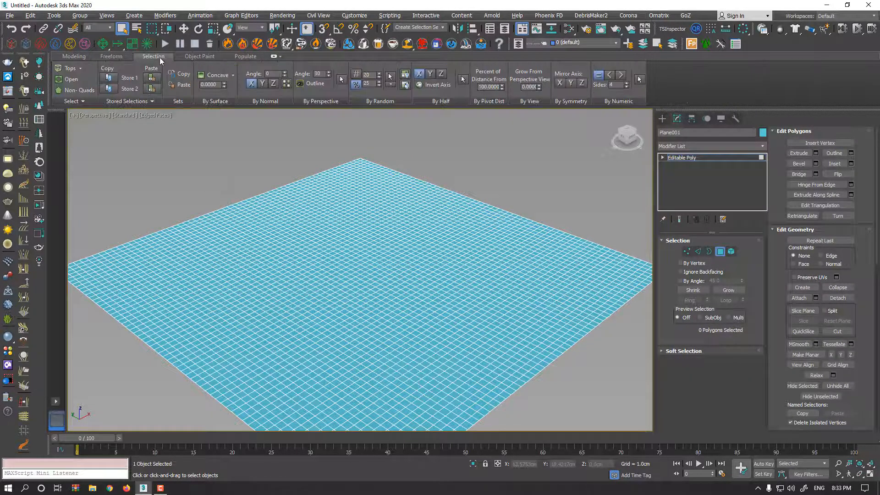
left_click(82, 58)
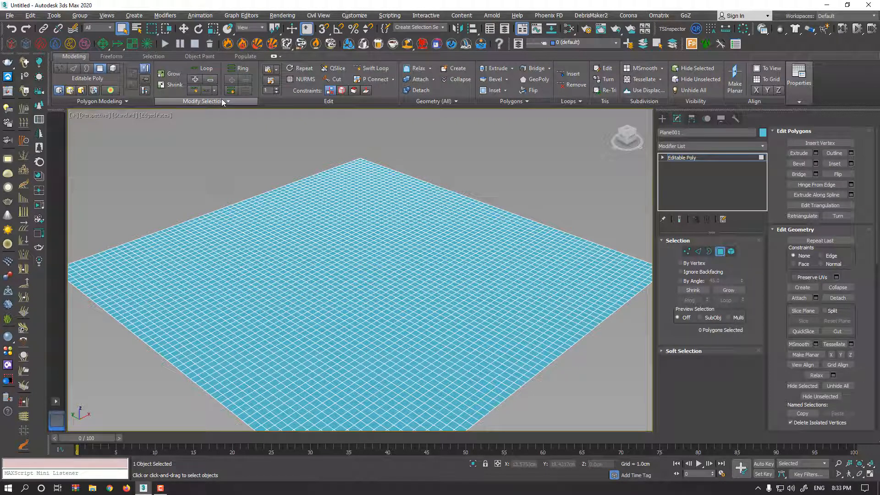
left_click(162, 56)
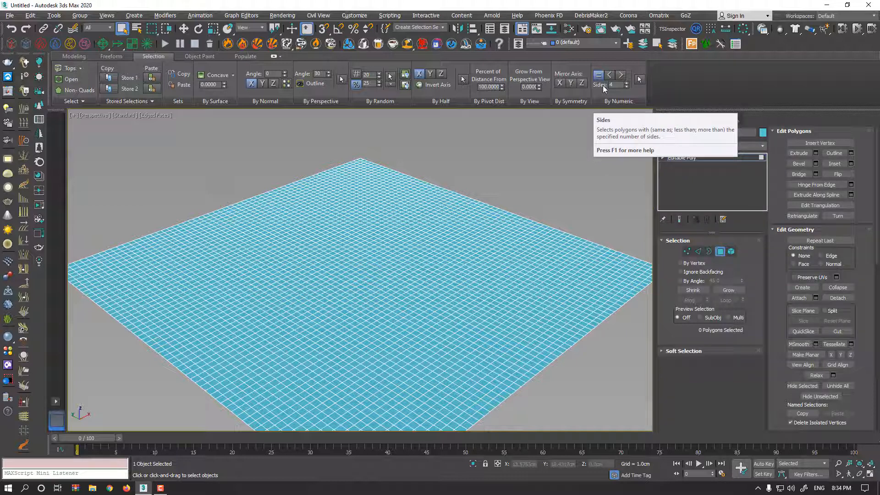
scroll(434, 197, "up", 2)
middle_click_drag(419, 218, 403, 243, "alt")
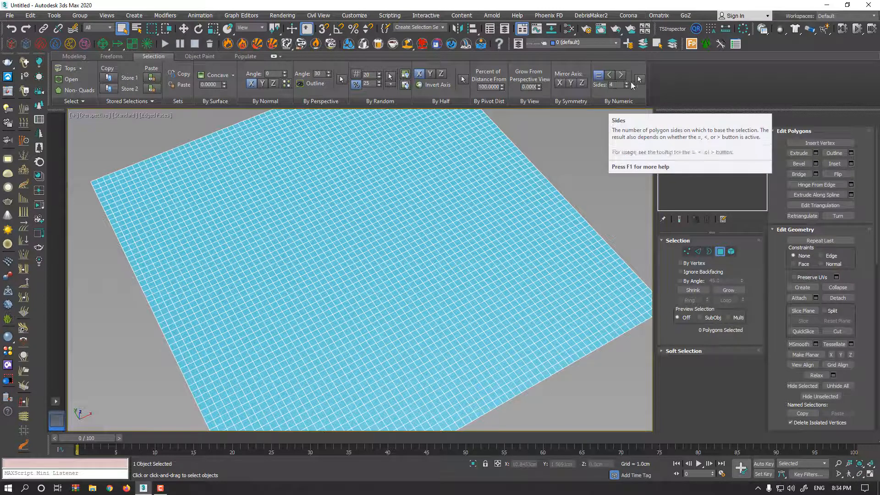
left_click(637, 79)
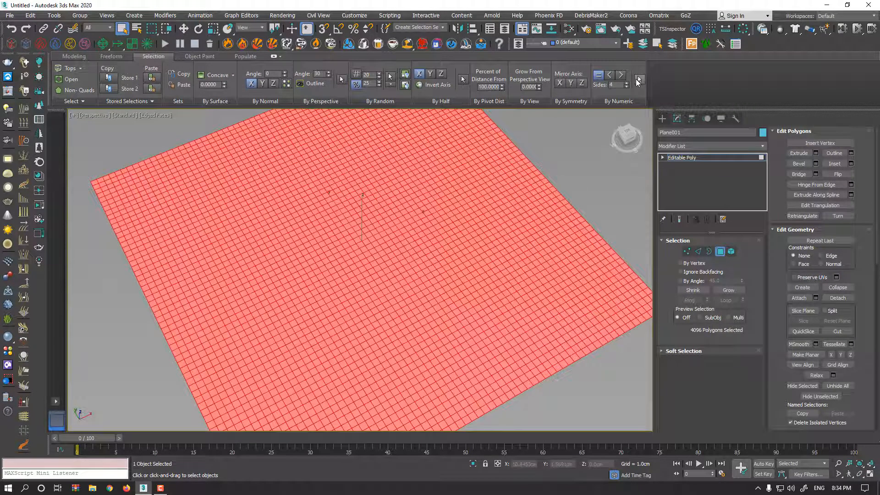
left_click(720, 251)
Step: Create a sphere with a radius of about 2.7 cm in the empty space beside the plane
middle_click_drag(565, 209, 348, 232)
left_click(662, 118)
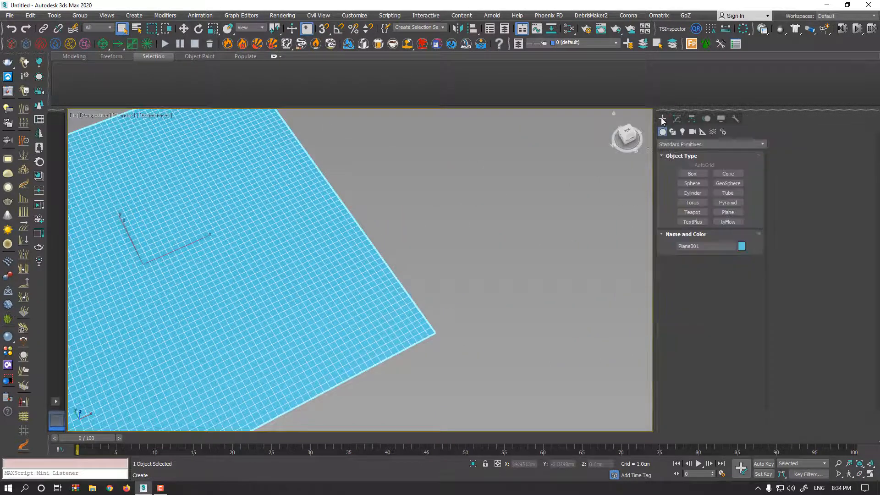
left_click(691, 183)
left_click_drag(527, 189, 540, 164)
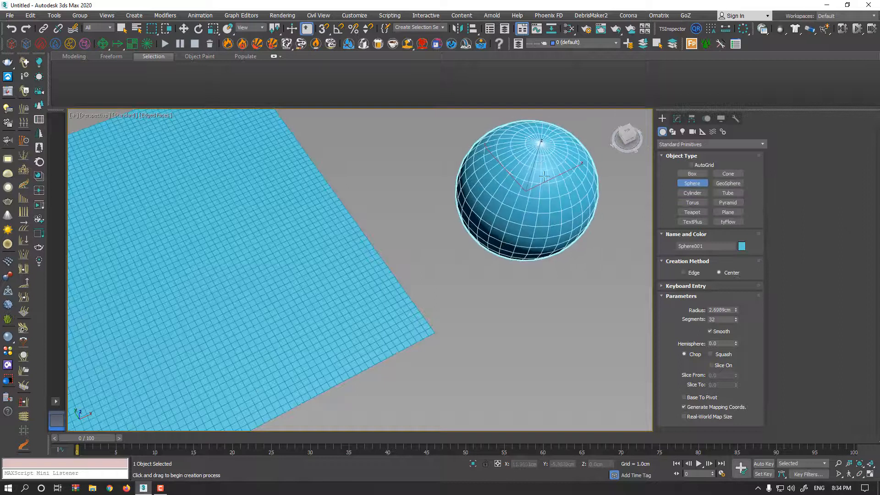
right_click(540, 158)
Step: Convert the sphere to an Editable Poly and enter its polygon level
right_click(540, 148)
mouse_move(591, 243)
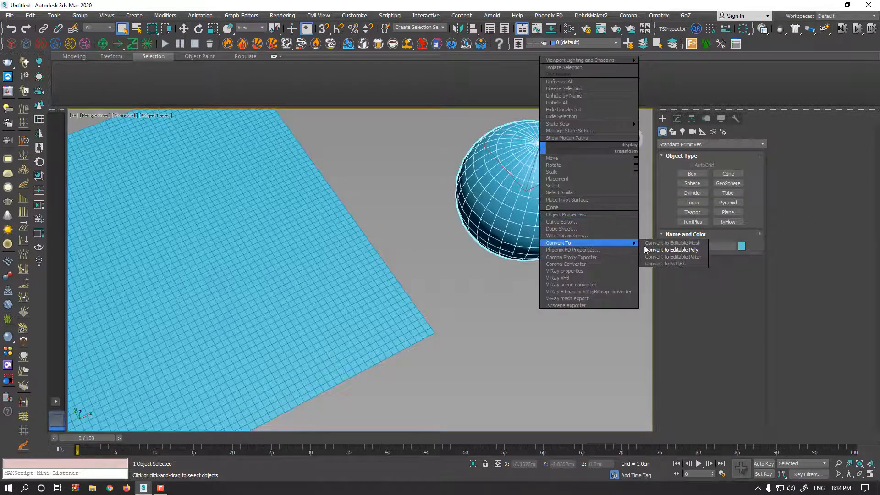
left_click(669, 252)
left_click(719, 255)
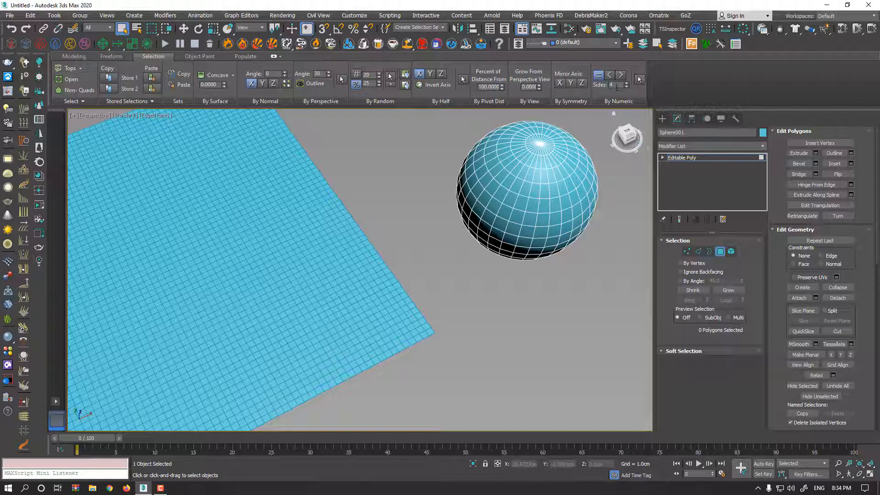
Step: Select all polygons on the sphere with sides equal to 4 using the numeric selection, and check both poles
left_click(639, 80)
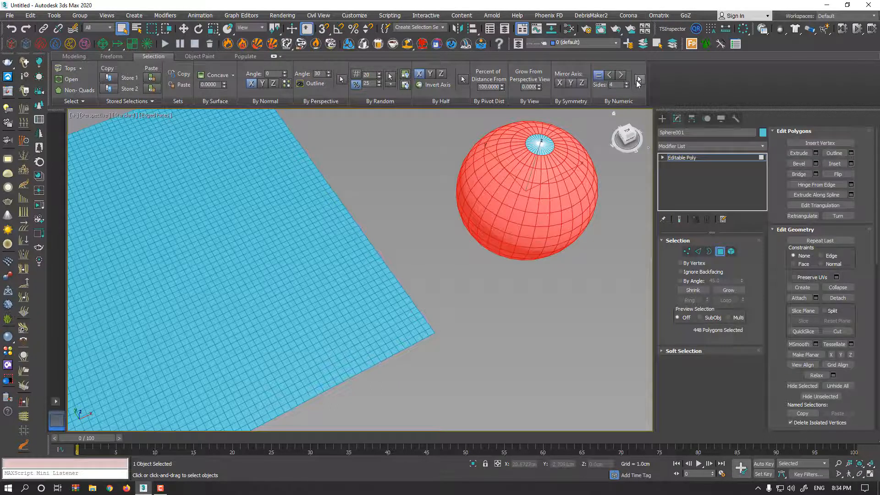
scroll(542, 148, "up", 2)
middle_click_drag(530, 262, 527, 149, "alt")
middle_click_drag(497, 243, 468, 87)
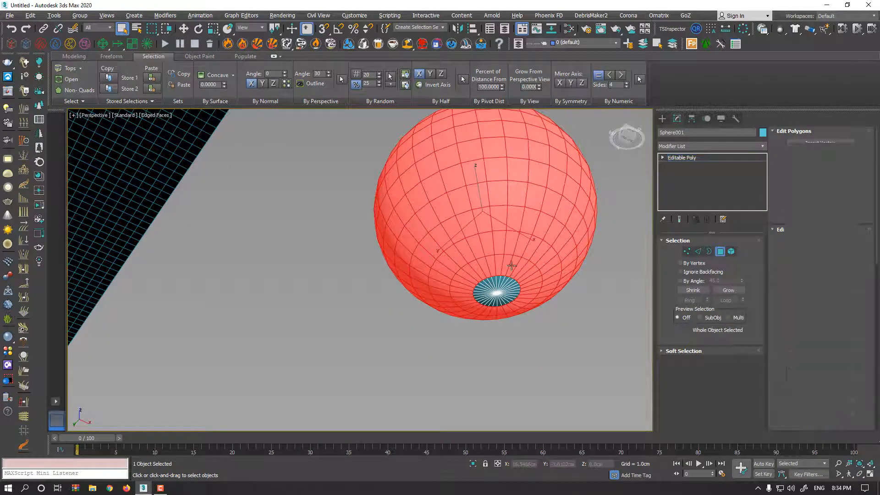
Step: Isolate the sphere and get a close view of the unselected polygons around its upper pole
key("alt+q")
middle_click_drag(399, 225, 420, 290, "alt")
scroll(386, 154, "up", 6)
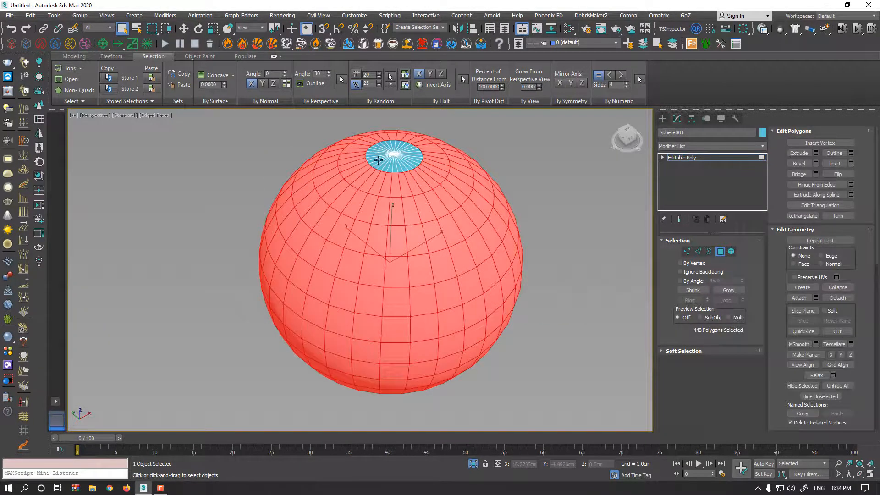
scroll(411, 160, "up", 4)
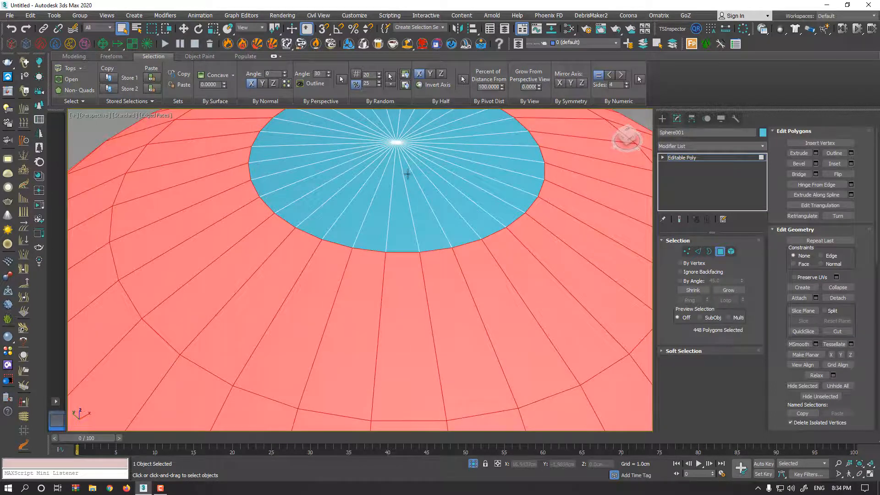
Step: Inspect the triangular polygons at the sphere's upper pole by selecting them one at a time, then clear the selection
left_click(405, 197)
left_click(435, 212)
left_click(449, 213)
left_click(501, 197)
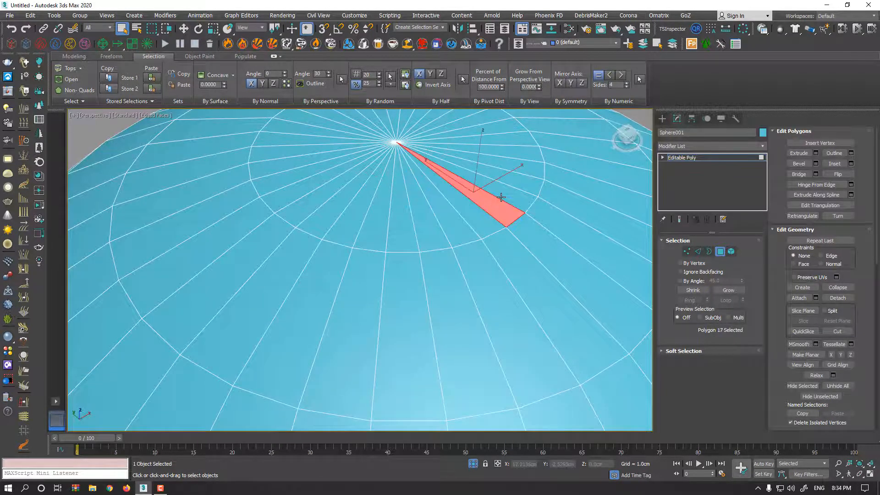
left_click(502, 196)
scroll(502, 197, "down", 6)
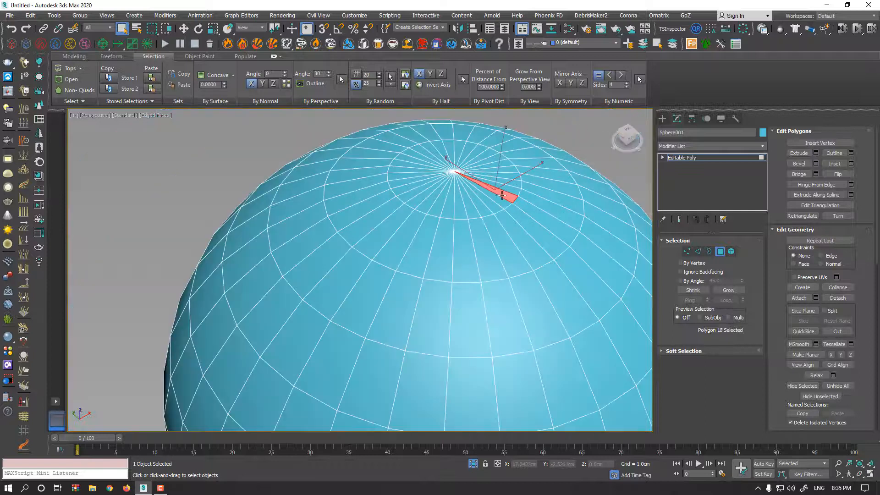
left_click(537, 151)
middle_click_drag(537, 150, 546, 175, "alt")
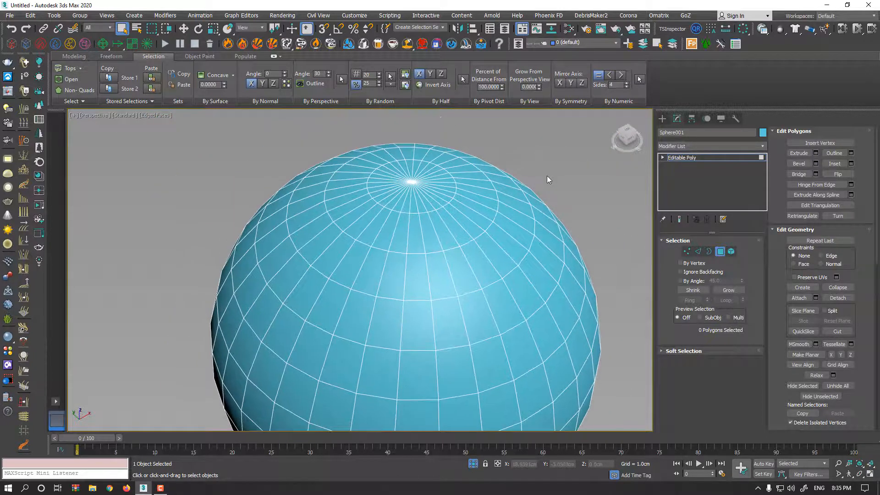
Step: Select the sphere's polygons that have fewer than 4 sides using the numeric selection
left_click(609, 76)
left_click(639, 77)
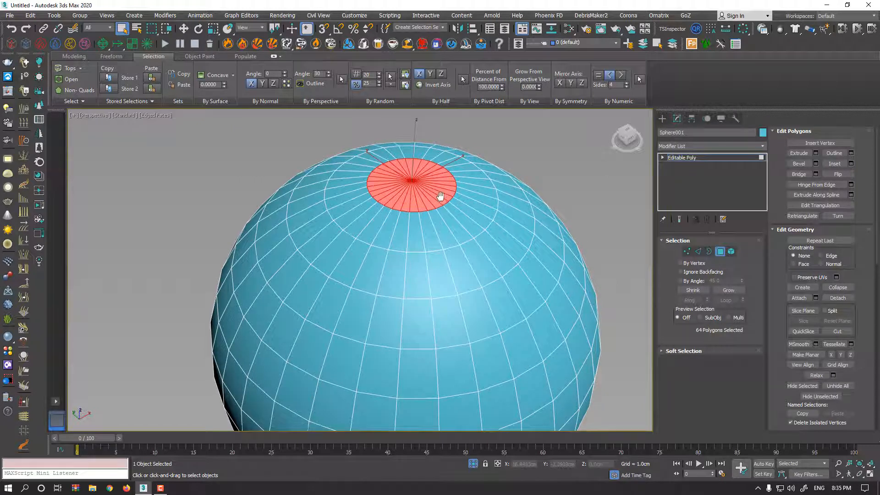
middle_click_drag(441, 200, 439, 192)
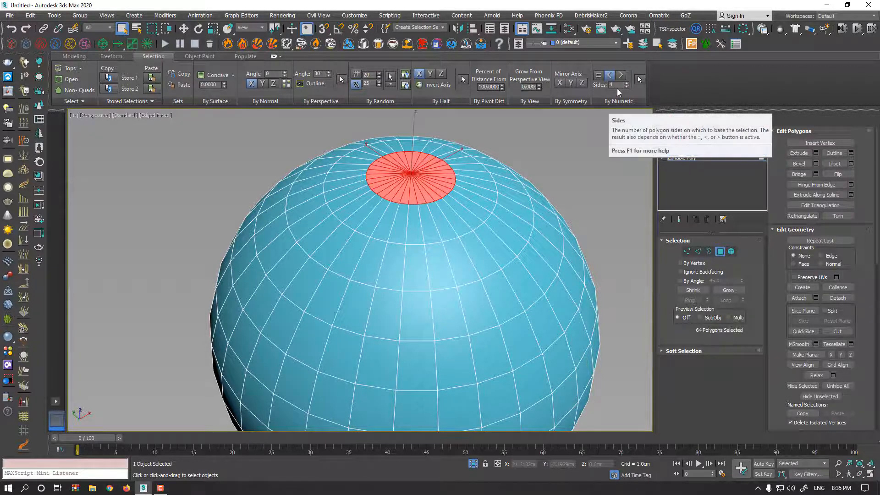
Step: Clear the selection and select the sphere's polygons with more than 3 sides using the numeric selection
left_click(621, 75)
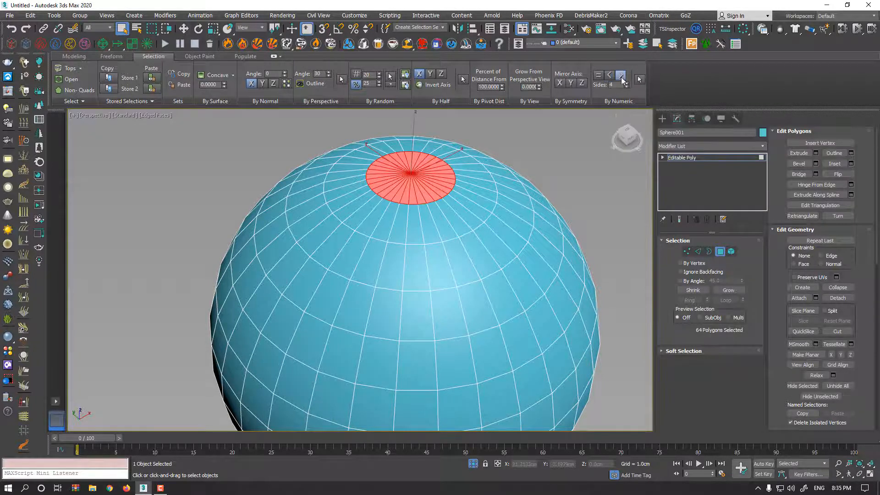
left_click(626, 86)
left_click(575, 146)
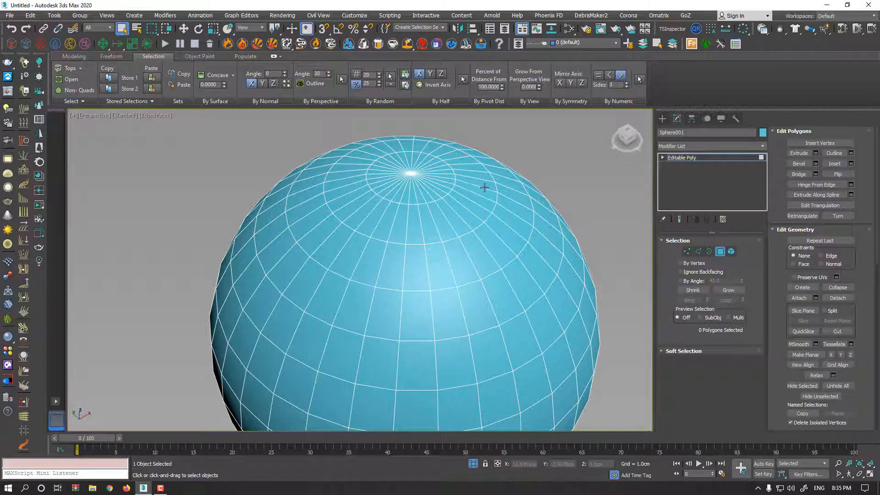
left_click(639, 80)
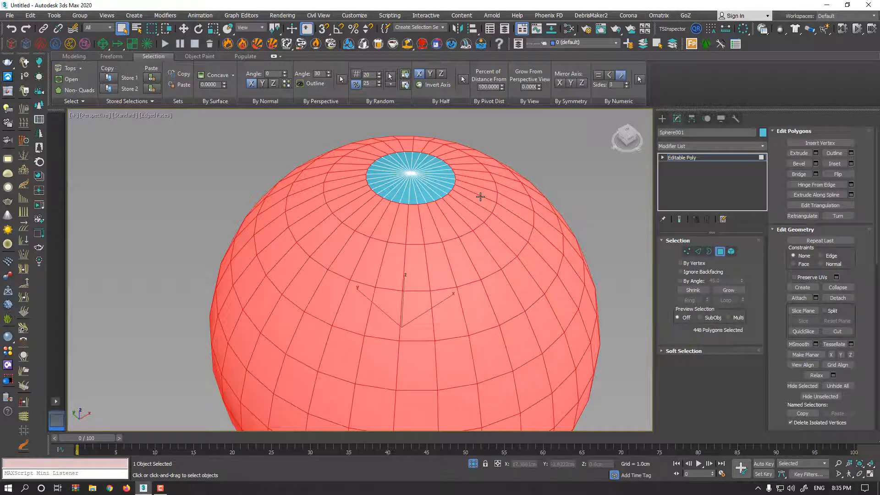
middle_click_drag(480, 196, 477, 177)
Step: Remove three separate horizontal edges on the upper front of the sphere at edge level
left_click(698, 251)
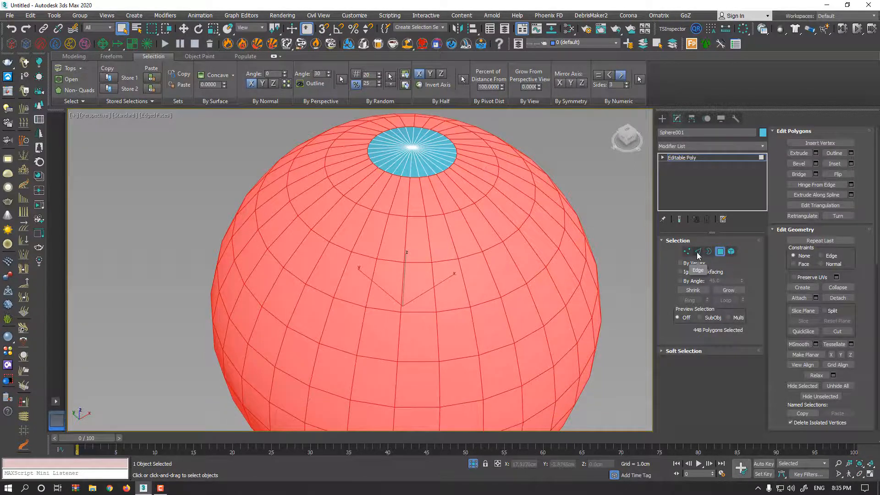
left_click(470, 256)
key("BackSpace")
left_click(420, 263)
key("BackSpace")
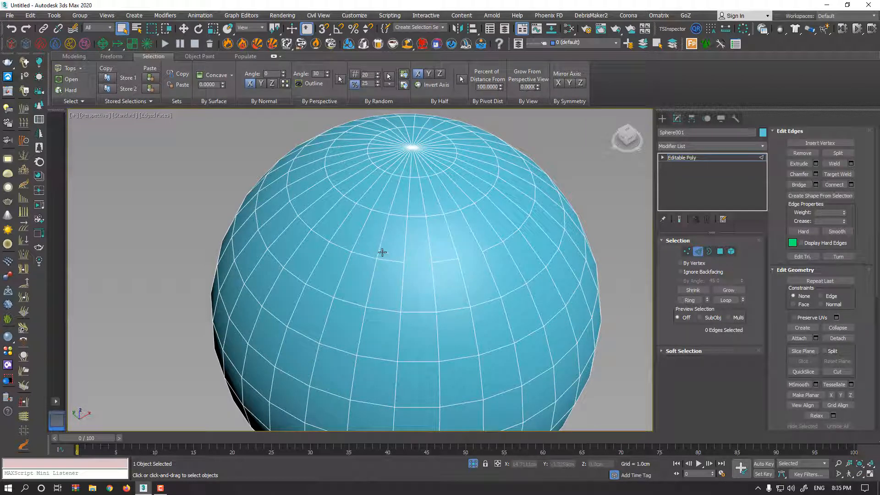
left_click(359, 236)
key("BackSpace")
Step: Examine one merged polygon where an edge was removed by selecting it and its bordering edges
left_click(720, 251)
left_click(369, 235)
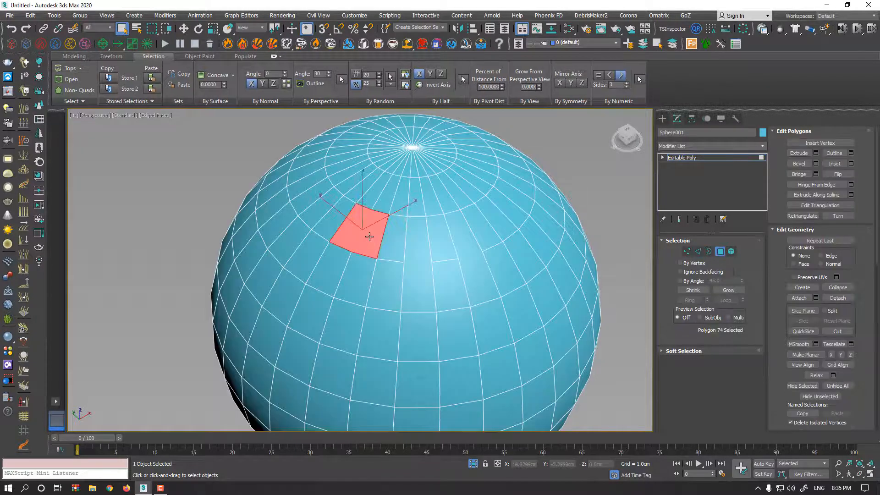
left_click(697, 251)
left_click(382, 234)
left_click(339, 251)
left_click(365, 255)
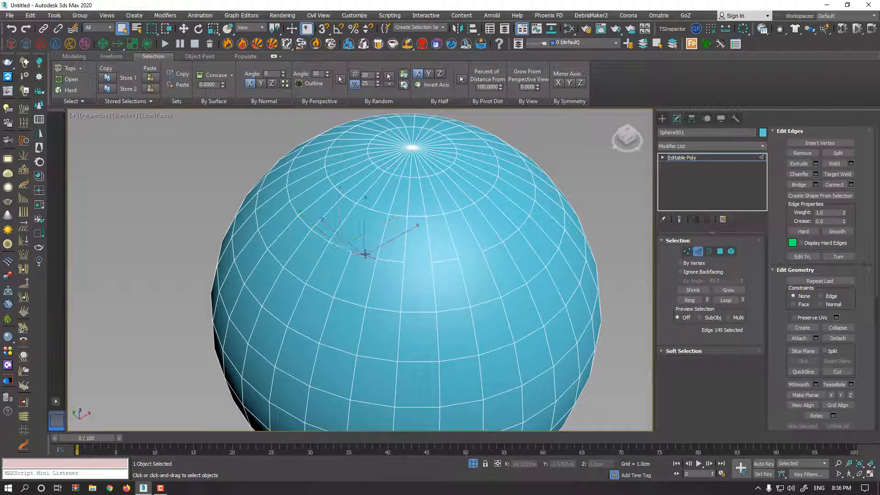
Step: Rerun the greater-than-3-sides polygon selection on the edited sphere, then clear it
left_click(720, 251)
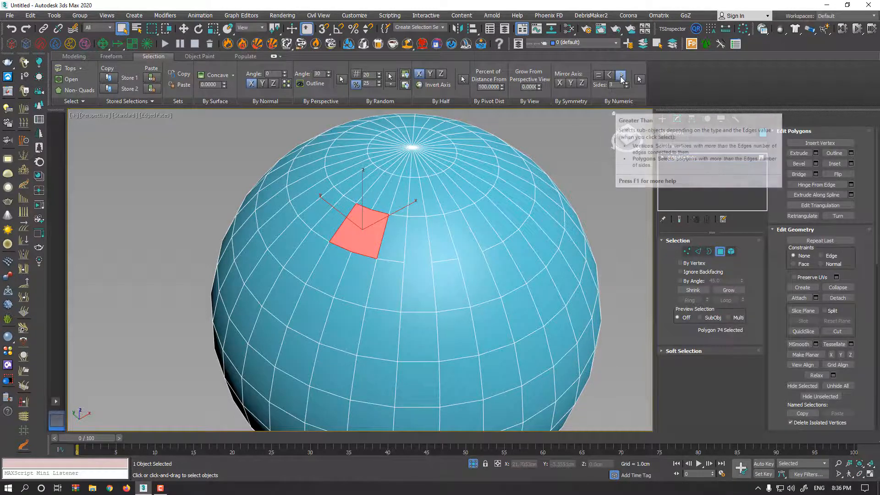
left_click(639, 80)
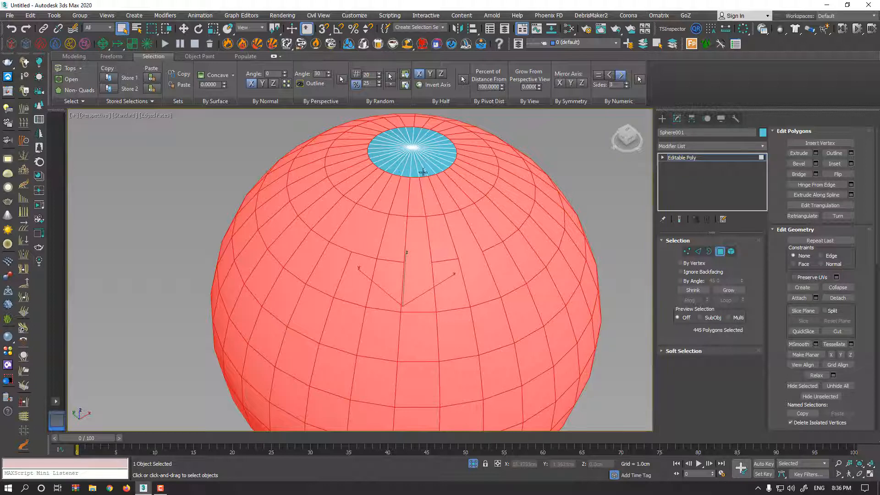
left_click(549, 145)
Step: Set the numeric selection to more than 4 sides, select the matching polygons, and leave polygon level
left_click(625, 83)
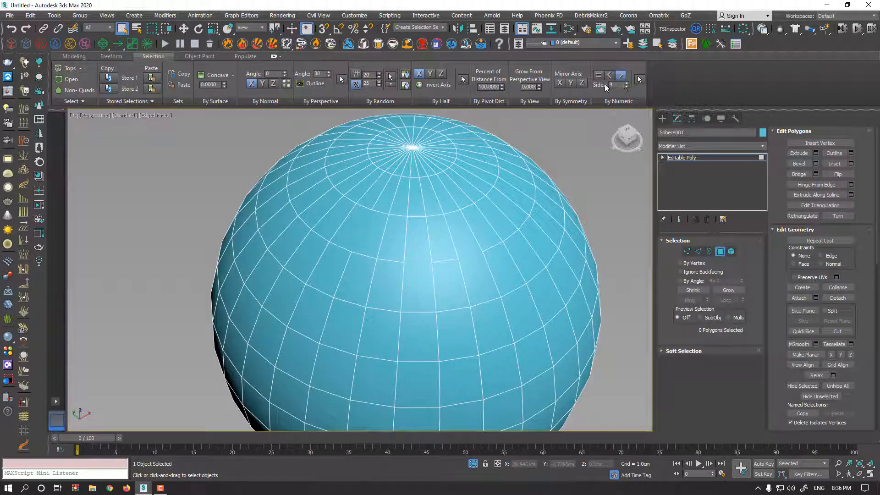
left_click(641, 79)
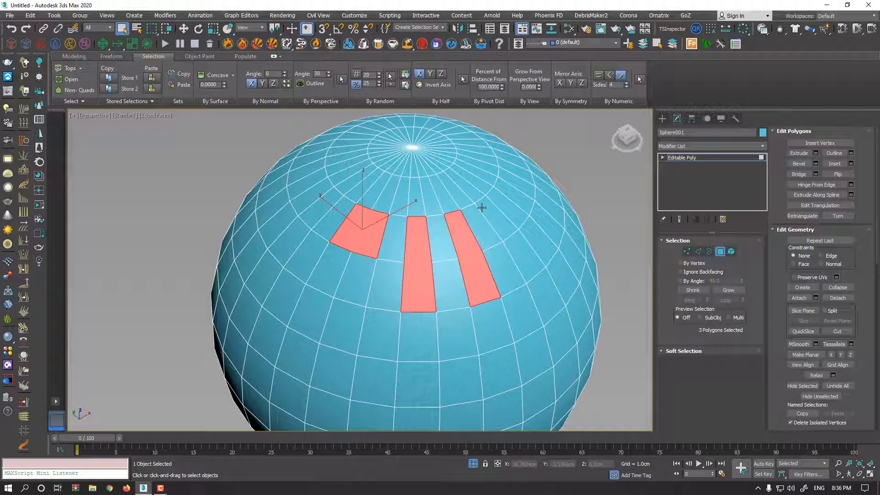
left_click(720, 251)
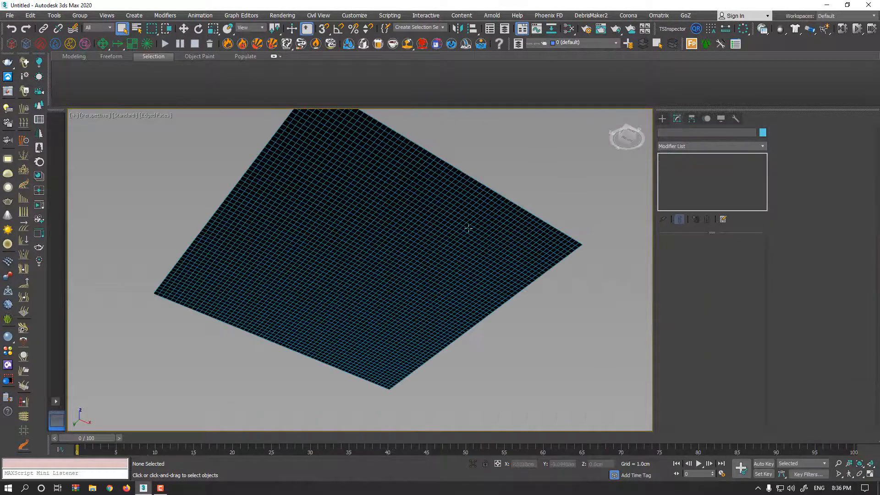
Step: Create a new sphere with a radius of about 3.2 cm beside the plane
middle_click_drag(468, 228, 412, 263, "alt")
middle_click_drag(442, 230, 233, 324)
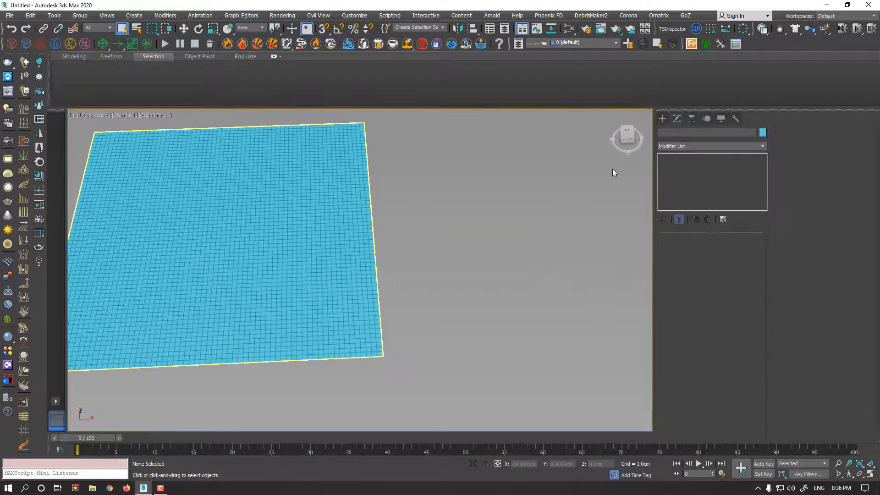
left_click(661, 120)
left_click(688, 182)
left_click_drag(550, 212, 618, 212)
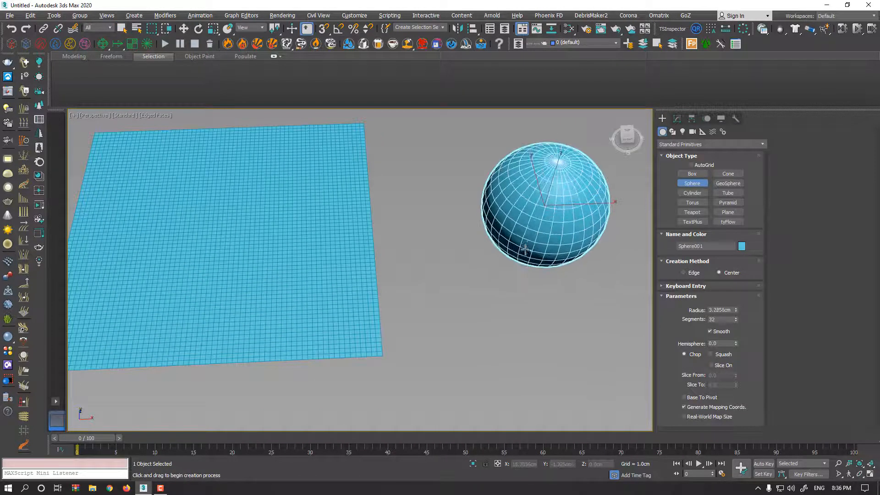
Step: Isolate the new sphere, convert it to an Editable Poly and enter its polygon level
key("z")
right_click(401, 227)
right_click(398, 200)
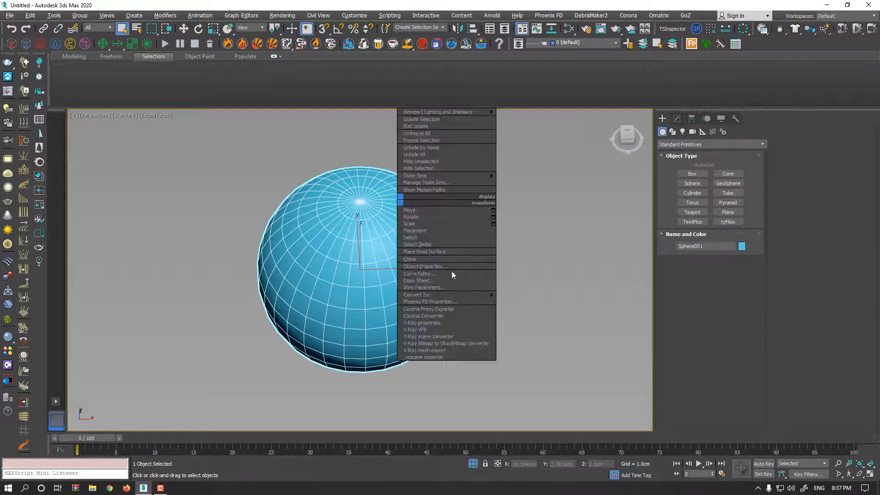
mouse_move(454, 294)
left_click(517, 303)
left_click(719, 251)
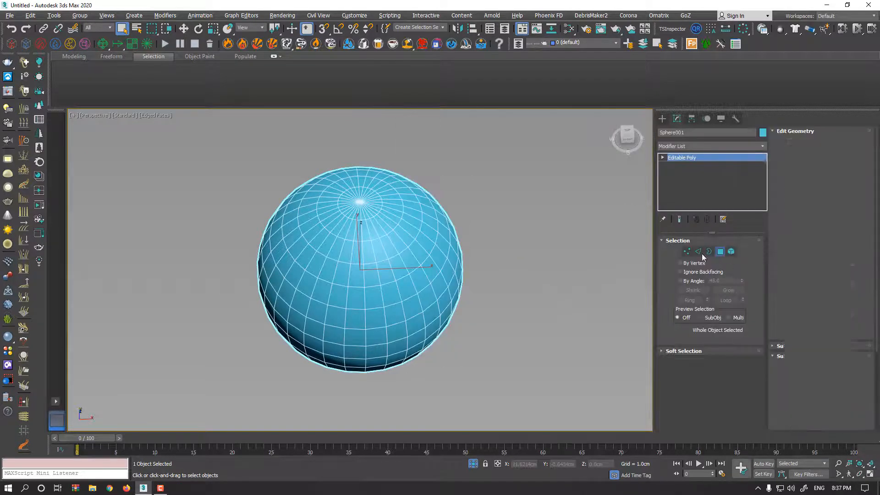
middle_click_drag(369, 249, 414, 249)
middle_click_drag(415, 249, 406, 241, "alt")
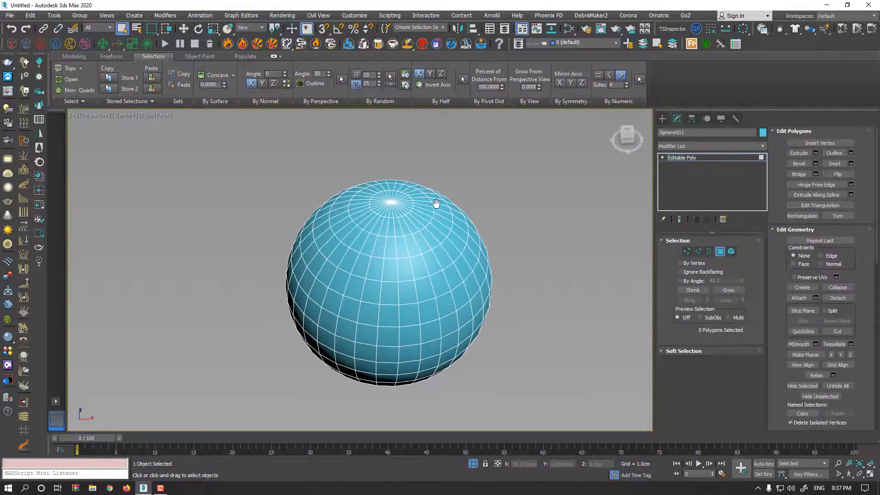
Step: Select four adjacent polygons in one ring on the sphere's +X side from the Top view
middle_click_drag(436, 205, 444, 191)
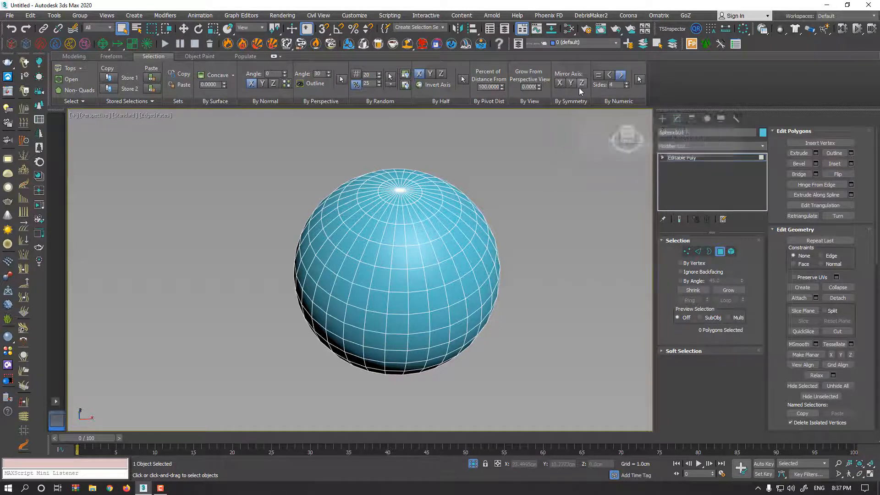
middle_click_drag(463, 209, 346, 216, "alt")
key("t")
scroll(436, 240, "up", 8)
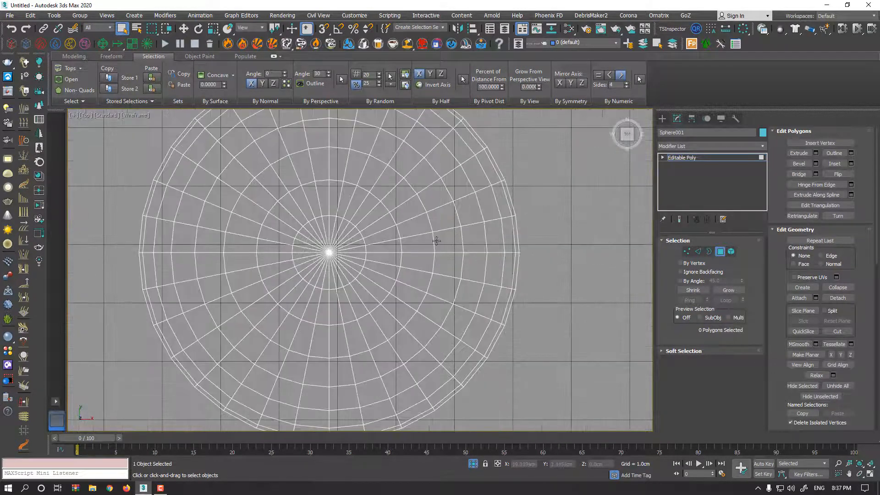
left_click(439, 219)
left_click(445, 240, "ctrl")
left_click(447, 259, "ctrl")
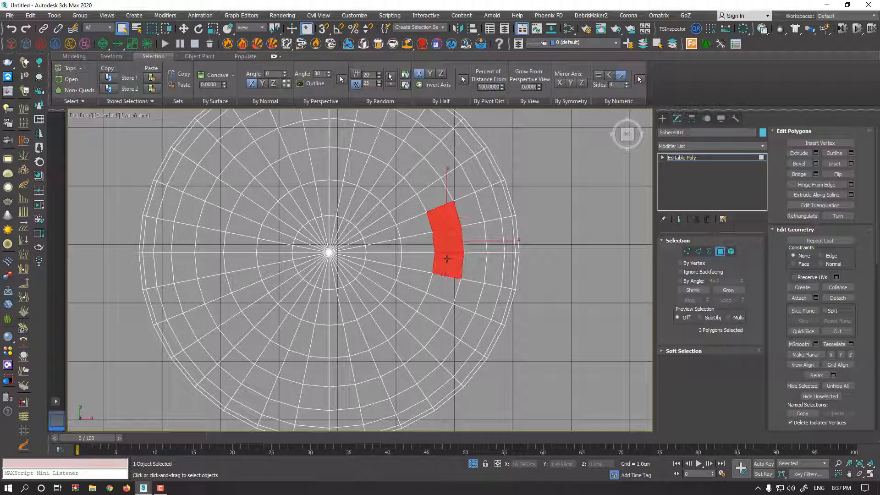
left_click(445, 283, "ctrl")
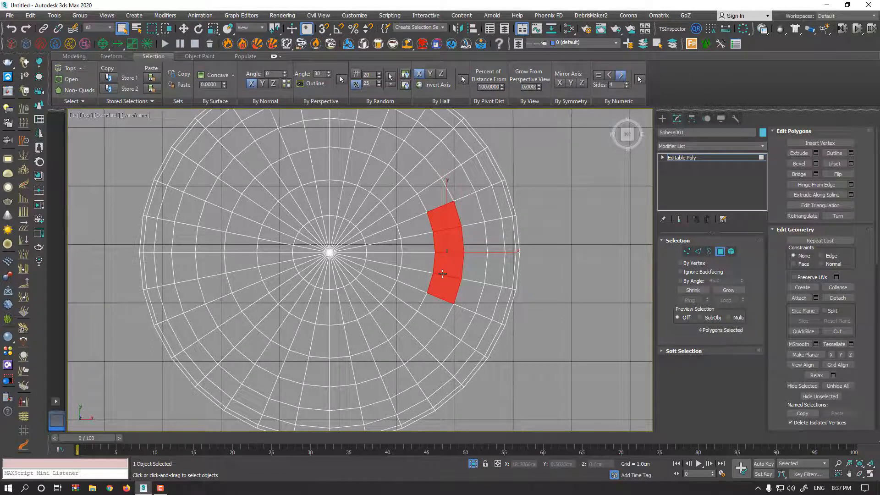
Step: Return to the perspective view and mirror the four-polygon selection across the X axis
key("p")
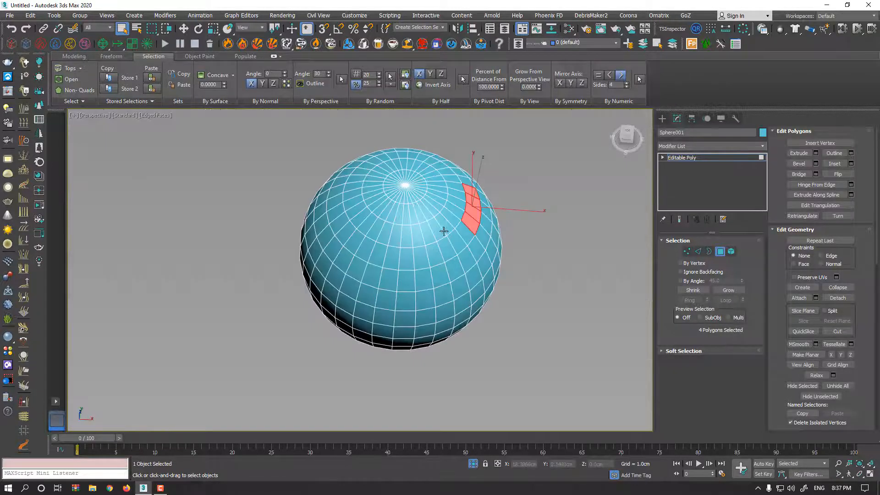
left_click(559, 83)
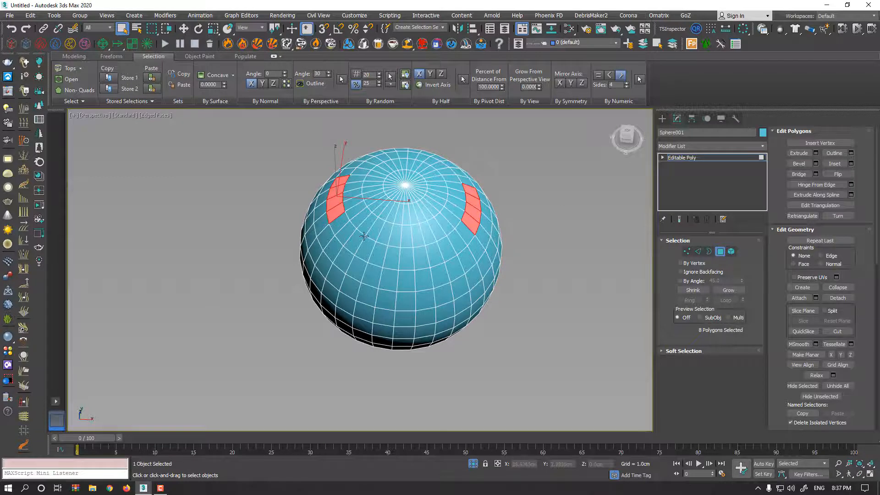
mouse_move(408, 213)
middle_mouse_down("alt")
mouse_move(415, 197)
mouse_move(394, 212)
middle_mouse_up("alt")
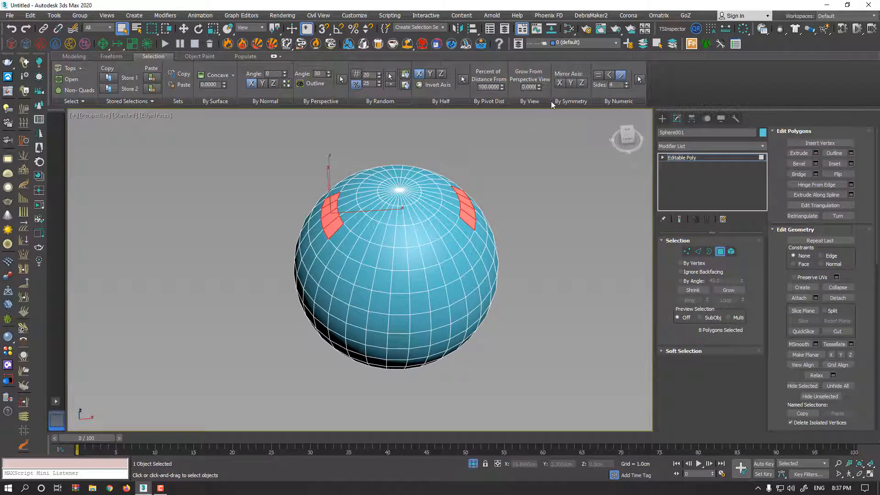
middle_click_drag(454, 209, 436, 195, "alt")
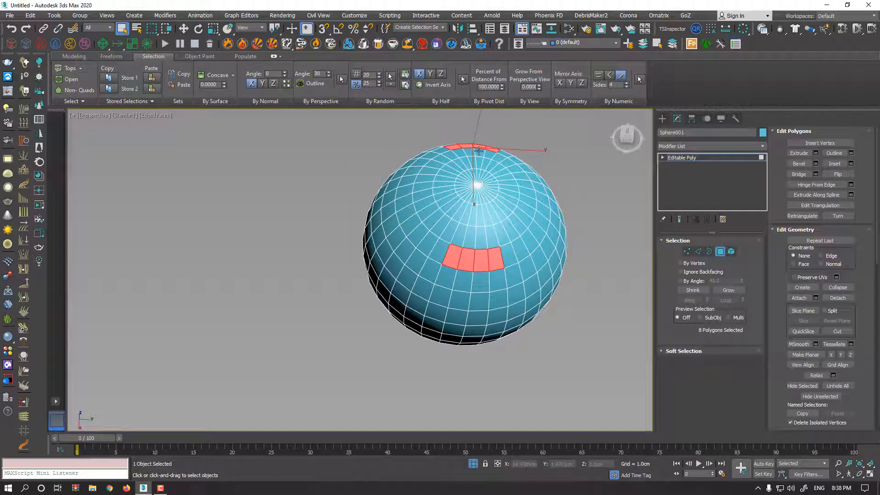
Step: Mirror the sphere's polygon selection across the Z axis and inspect both hemispheres
left_click(582, 84)
middle_click_drag(402, 311, 530, 265, "alt")
middle_click_drag(348, 332, 356, 253, "alt")
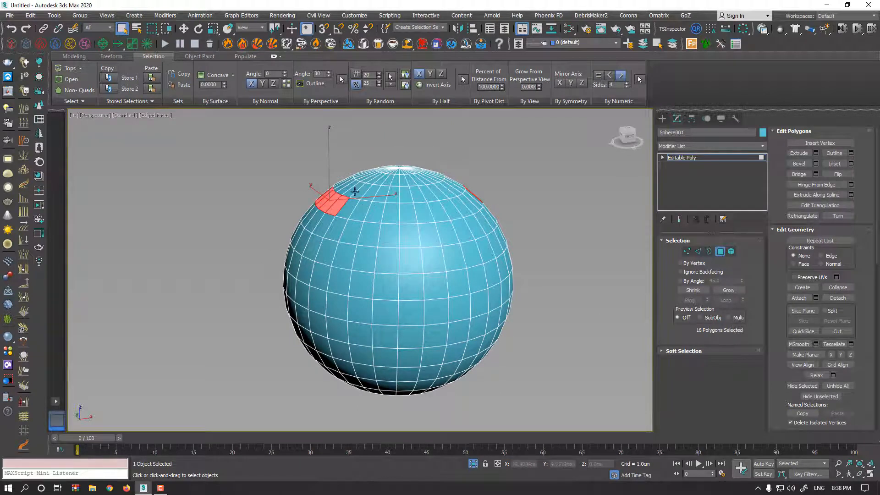
middle_click_drag(357, 220, 351, 241, "alt")
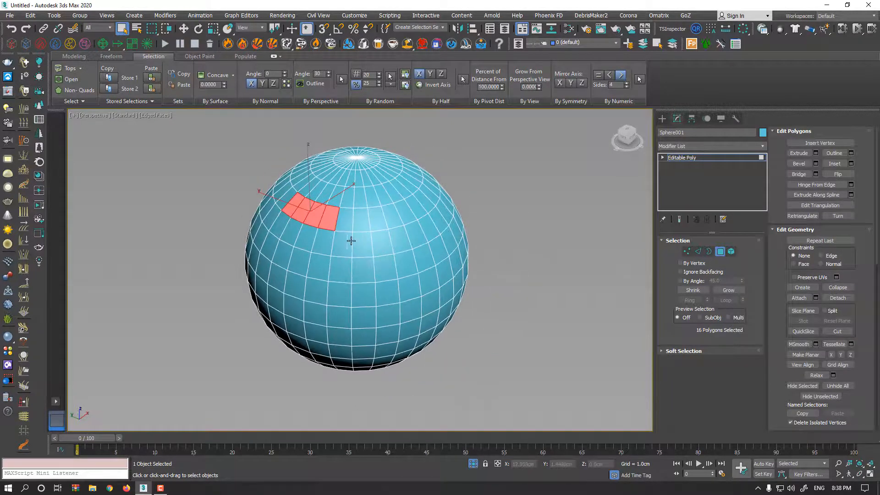
Step: Select three adjacent polygons on the upper part of the sphere and mirror the selection across the Y axis
left_click(361, 225)
left_click(348, 224, "ctrl")
left_click(329, 223, "ctrl")
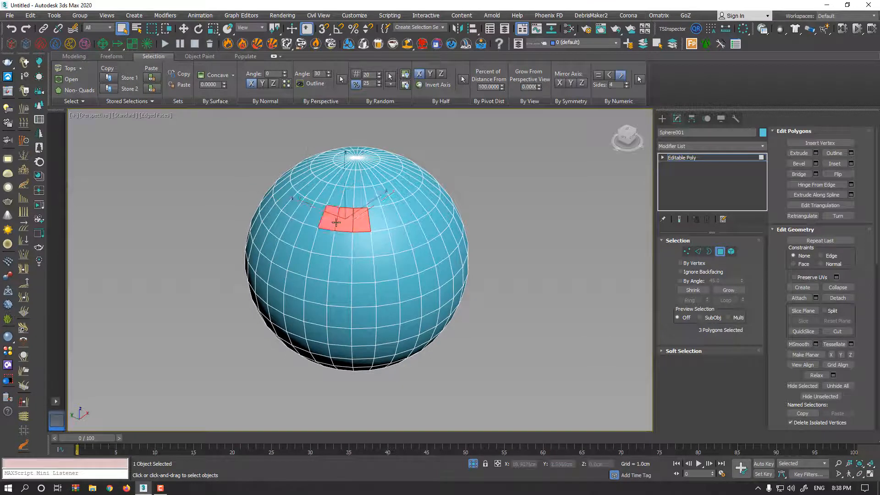
left_click(571, 85)
middle_click_drag(271, 231, 334, 226, "alt")
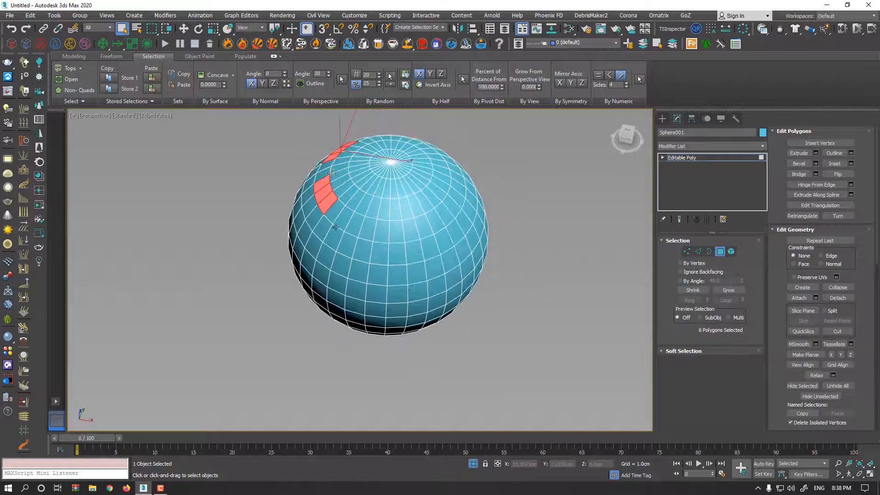
Step: Mirror the polygon selection across the X and Z axes, then clear it
left_click(559, 85)
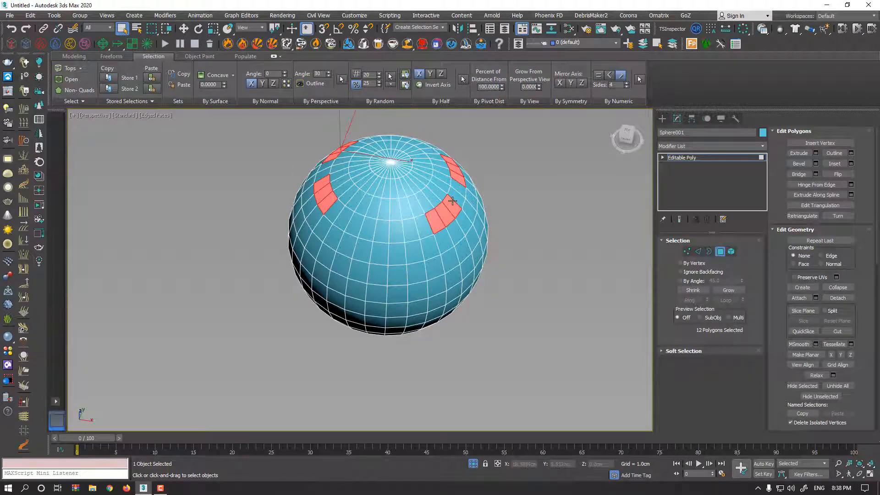
middle_click_drag(461, 195, 467, 190, "alt")
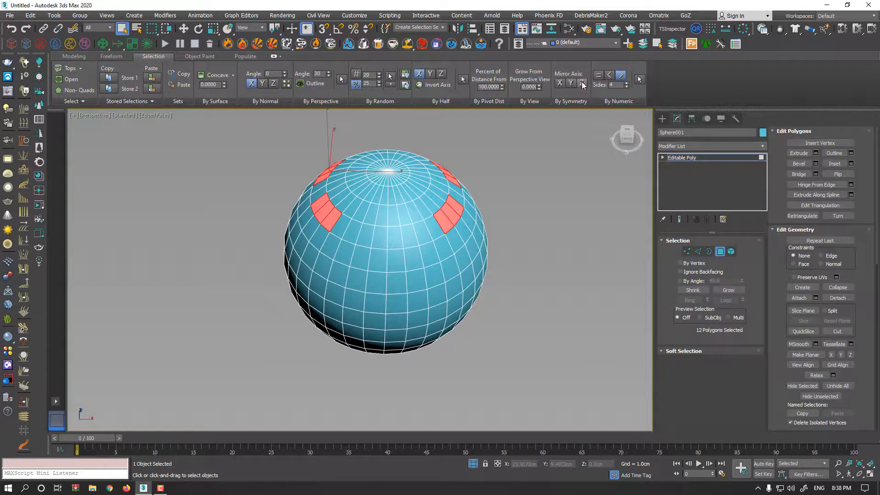
middle_click_drag(495, 267, 426, 261, "alt")
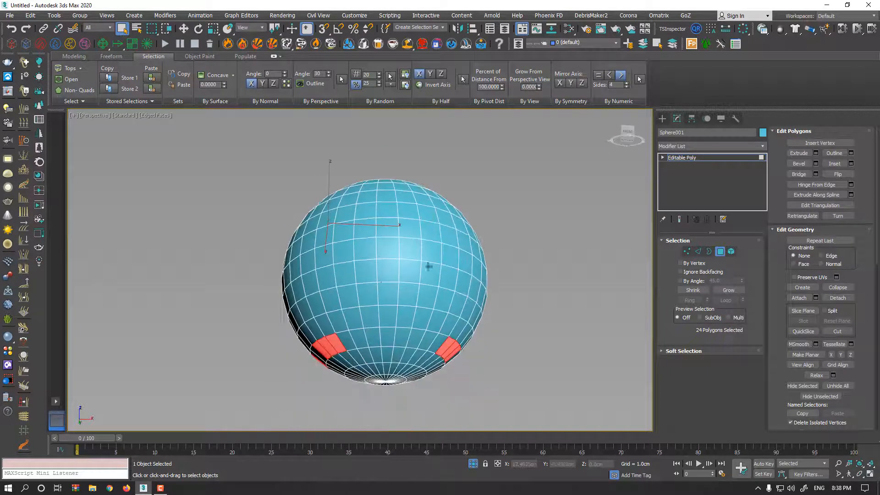
middle_click_drag(393, 289, 417, 350, "alt")
left_click(484, 306)
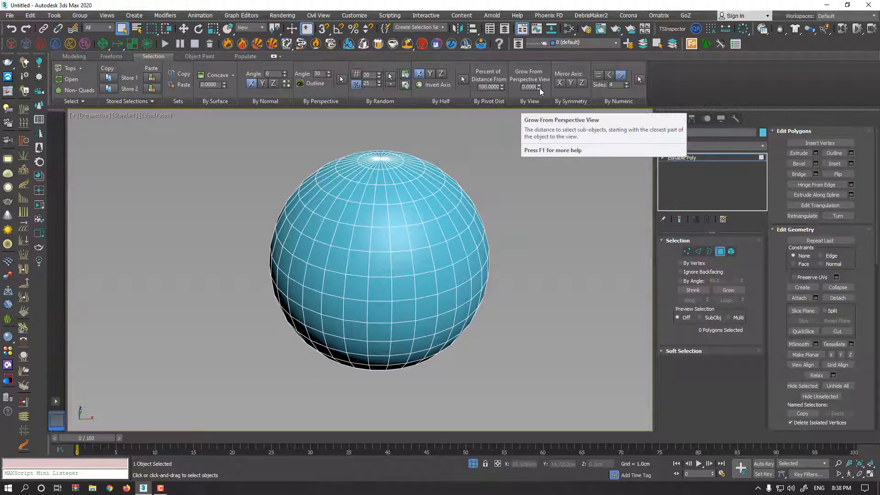
Step: Try to grow a polygon selection on the sphere with Grow From Perspective View
left_click_drag(540, 92, 543, 40)
middle_click_drag(392, 174, 401, 236, "alt")
scroll(417, 163, "down", 3)
middle_click_drag(416, 163, 424, 226)
scroll(412, 233, "up", 2)
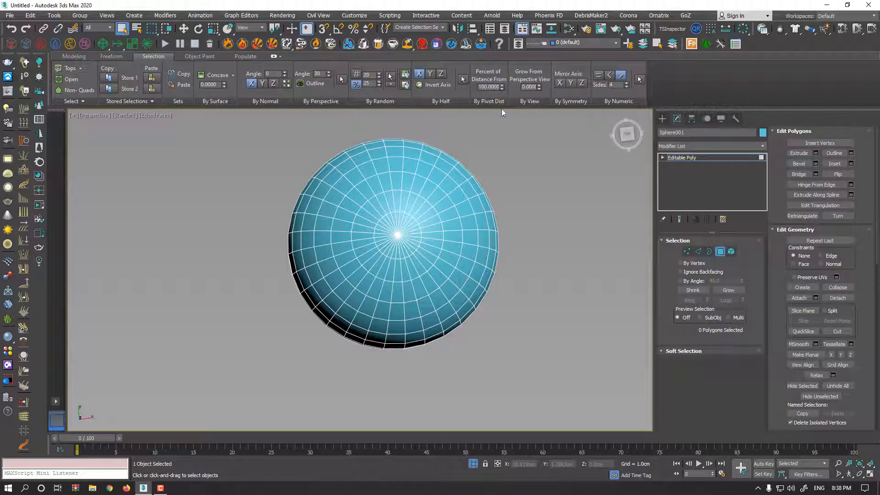
left_click_drag(539, 88, 488, 123)
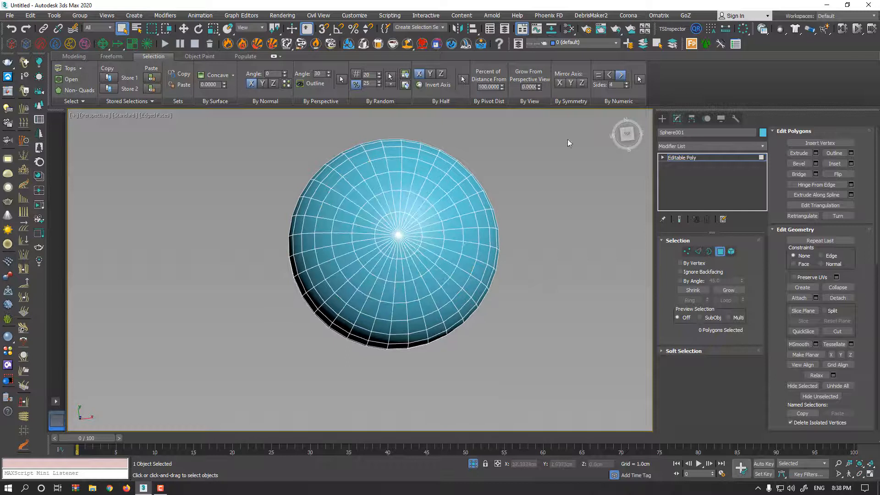
Step: Grow the polygon selection to a perspective view distance of about 23.7 while facing the sphere's top, then clear it
left_click(626, 134)
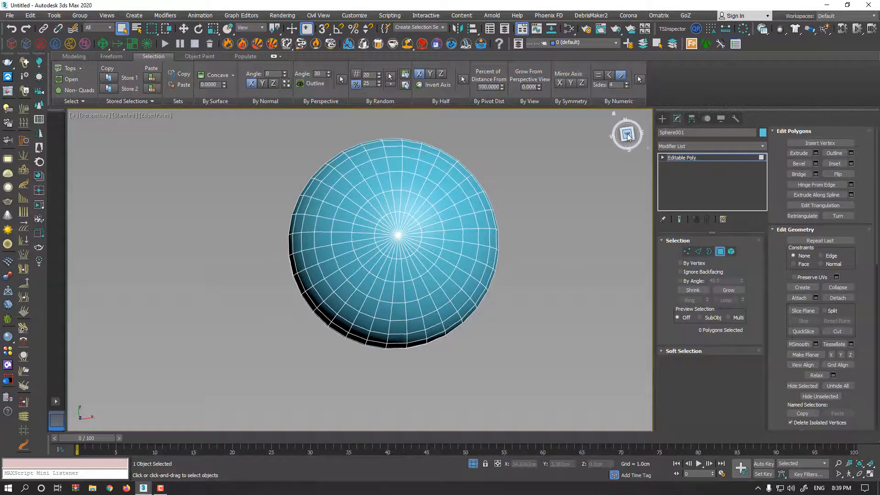
scroll(392, 246, "up", 4)
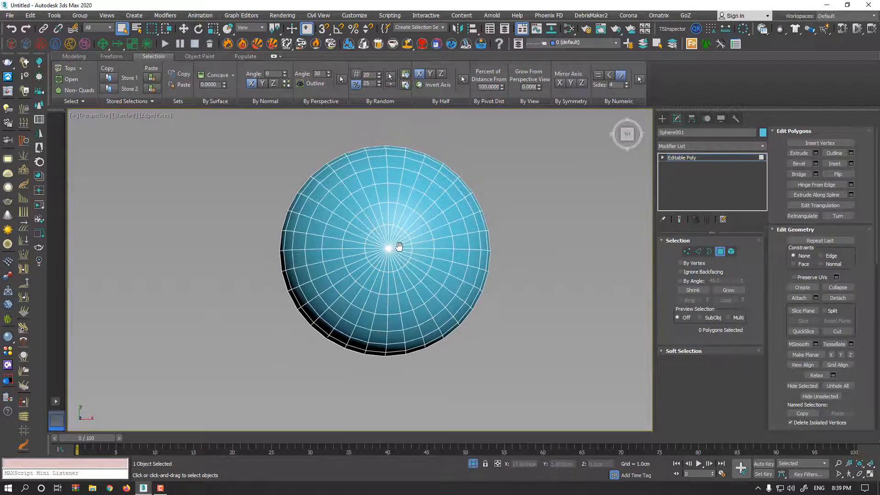
middle_click_drag(397, 248, 405, 249)
key("z")
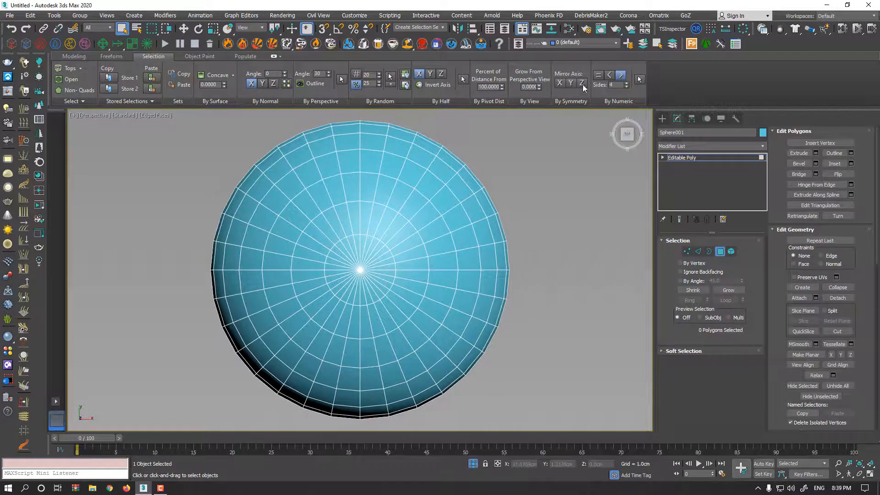
left_click_drag(539, 88, 568, 467)
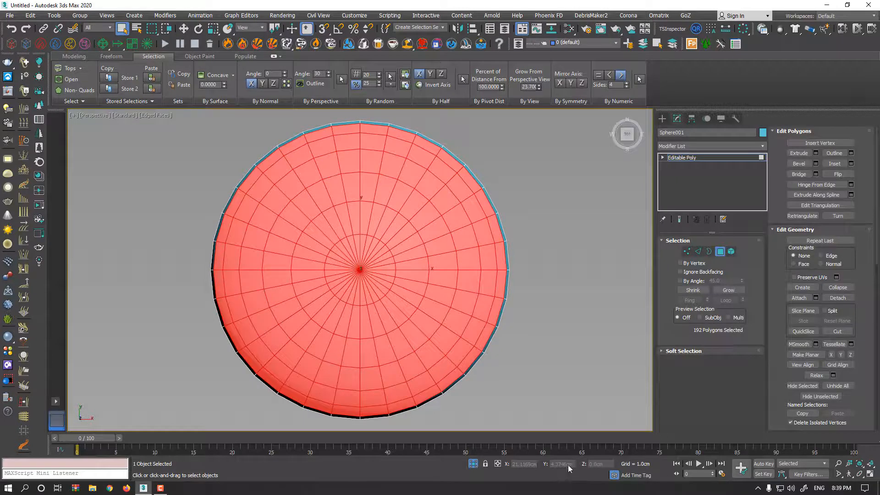
middle_click_drag(498, 308, 503, 260, "alt")
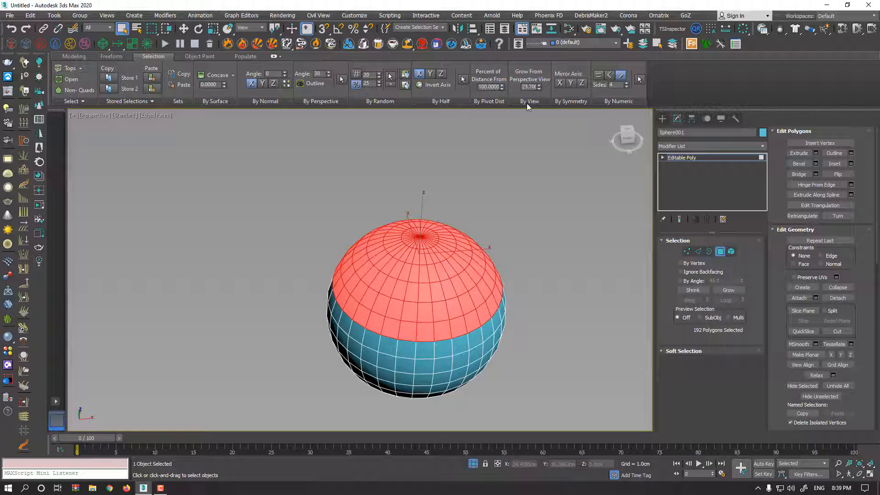
scroll(430, 241, "down", 2)
middle_click_drag(429, 241, 446, 199)
left_click(526, 226)
Step: Select the sphere's polygons by pivot distance with Percent of Distance From Pivot set to 99.35
scroll(447, 201, "up", 4)
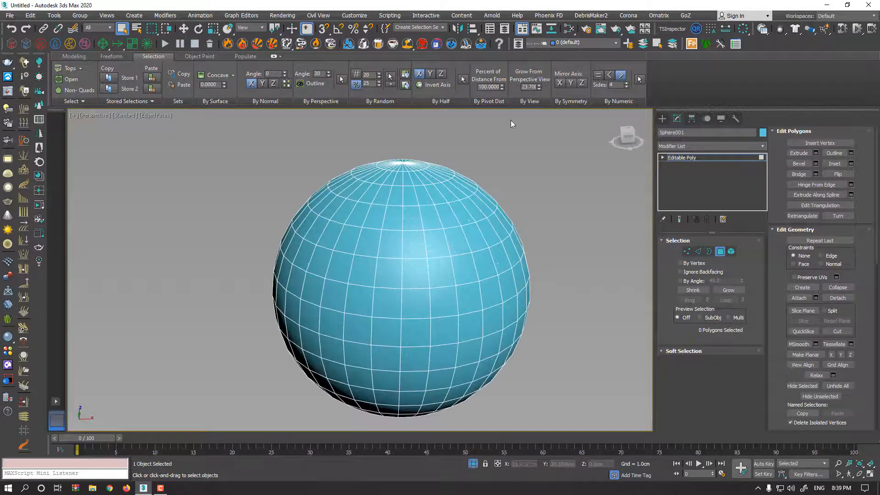
left_click(502, 89)
left_click(502, 89)
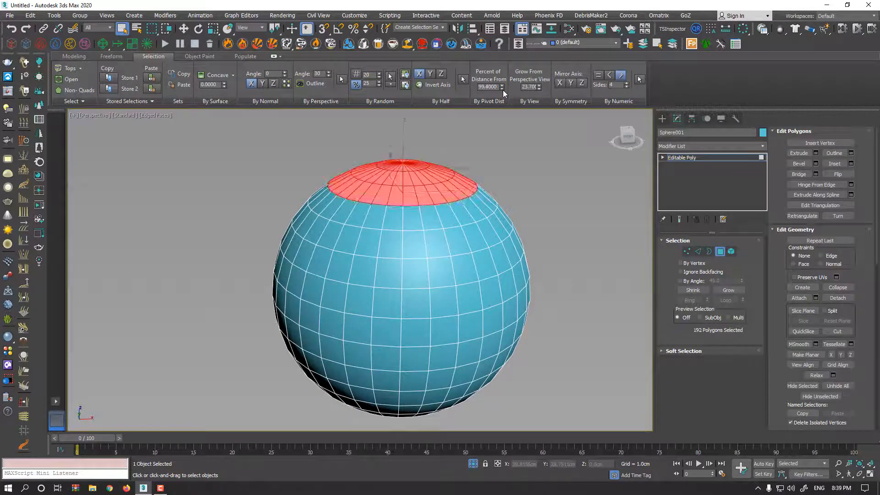
right_click(502, 88)
mouse_move(503, 91)
left_mouse_down()
mouse_move(504, 105)
mouse_move(505, 96)
left_mouse_up()
scroll(418, 204, "down", 3)
middle_click_drag(418, 204, 417, 202, "alt")
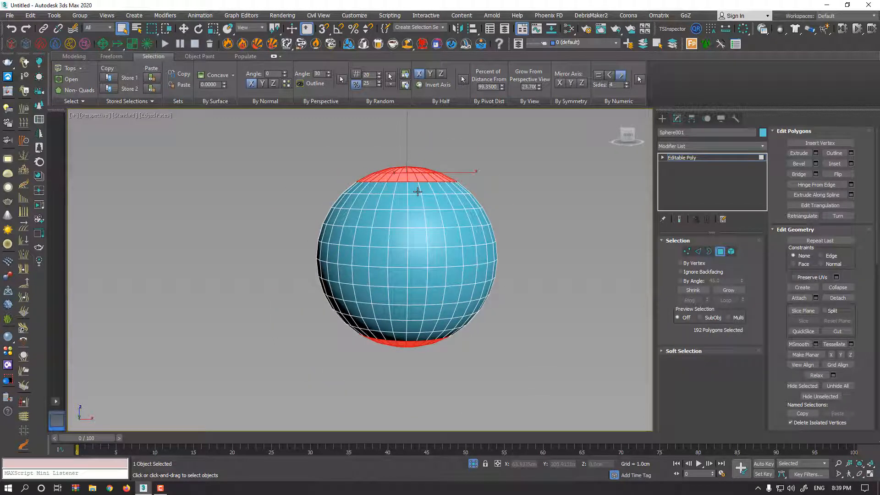
Step: Display the selection brackets around the sphere, then clear the polygon selection
key("j")
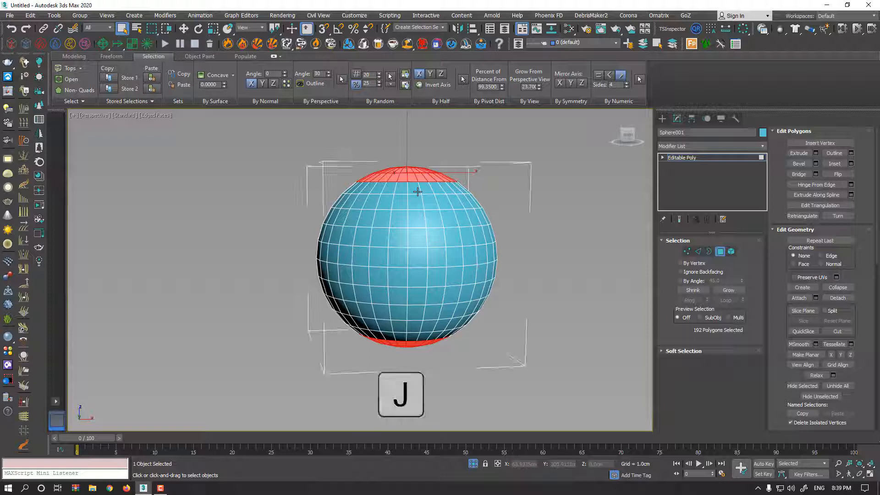
middle_click_drag(417, 192, 411, 190, "alt")
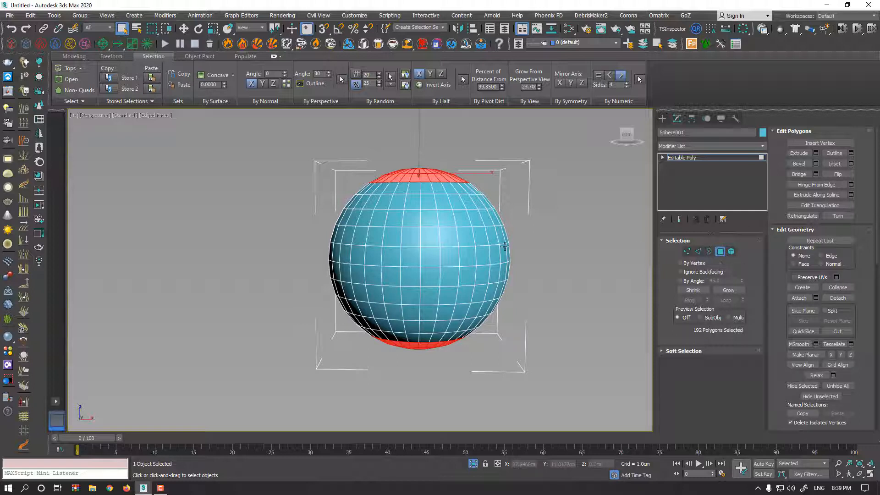
middle_click_drag(513, 257, 516, 268, "alt")
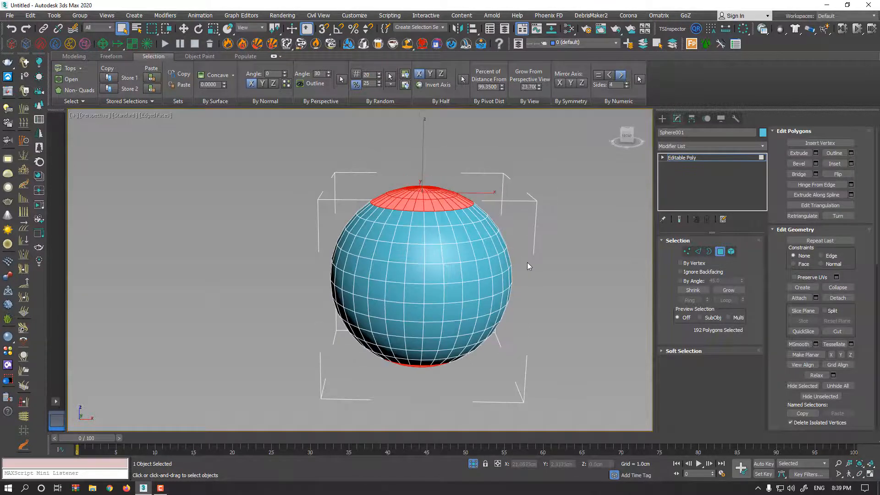
left_click(527, 262)
Step: Select the sphere's top pole vertex and enable Soft Selection with a falloff of 3.84 cm
left_click(687, 251)
middle_click_drag(425, 190, 423, 183, "alt")
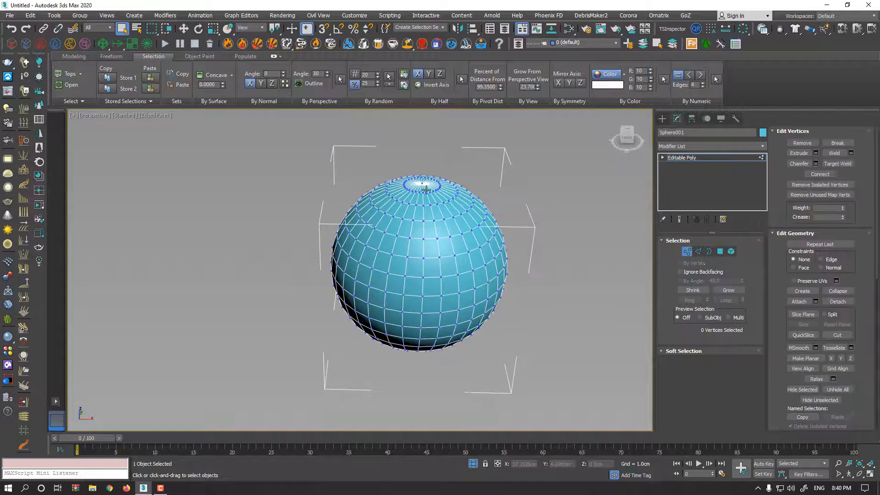
left_click(423, 183)
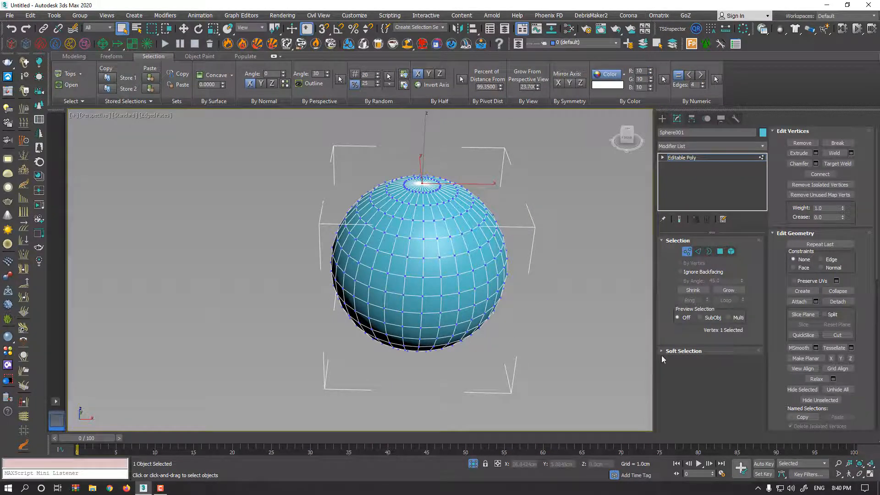
left_click(682, 350)
left_click(800, 142)
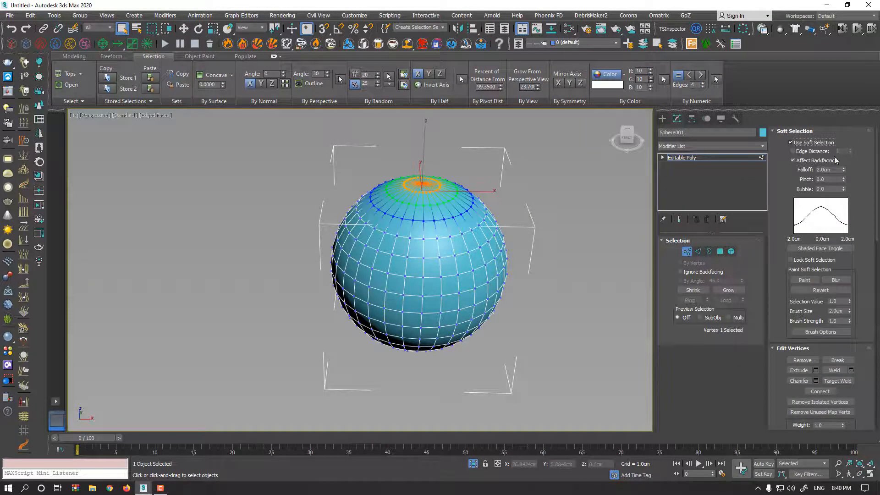
left_click_drag(842, 172, 841, 152)
Step: Move the soft-selected top vertex straight up to a Z position of about 5.59 cm
middle_click_drag(500, 170, 453, 237, "alt")
key("w")
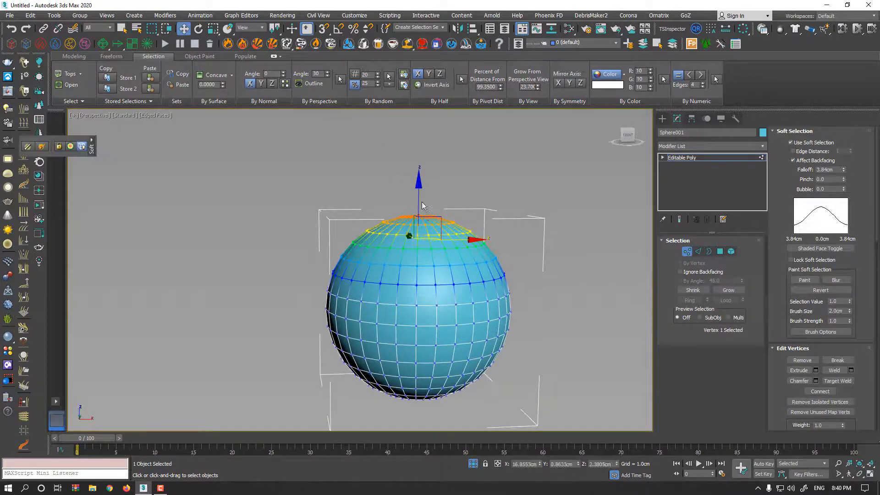
left_click_drag(418, 183, 428, 100)
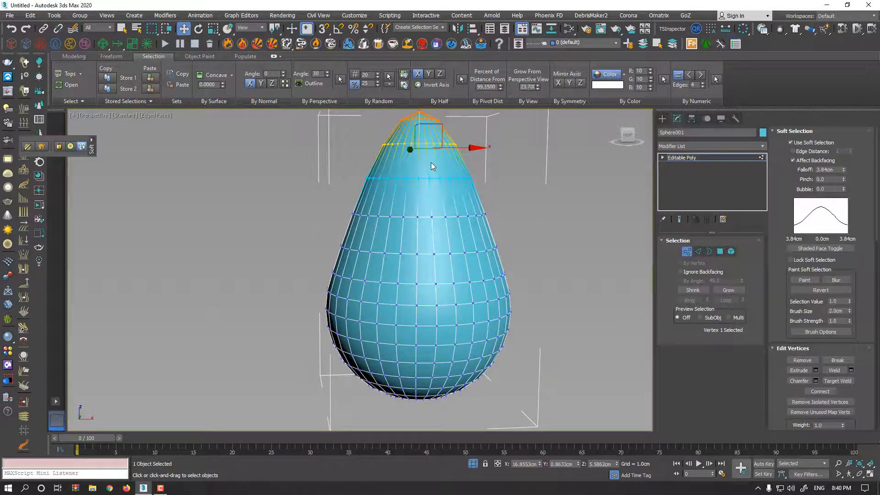
Step: Convert the soft-edited sphere to Editable Poly and smooth its mesh twice with MSmooth
right_click(427, 163)
mouse_move(516, 257)
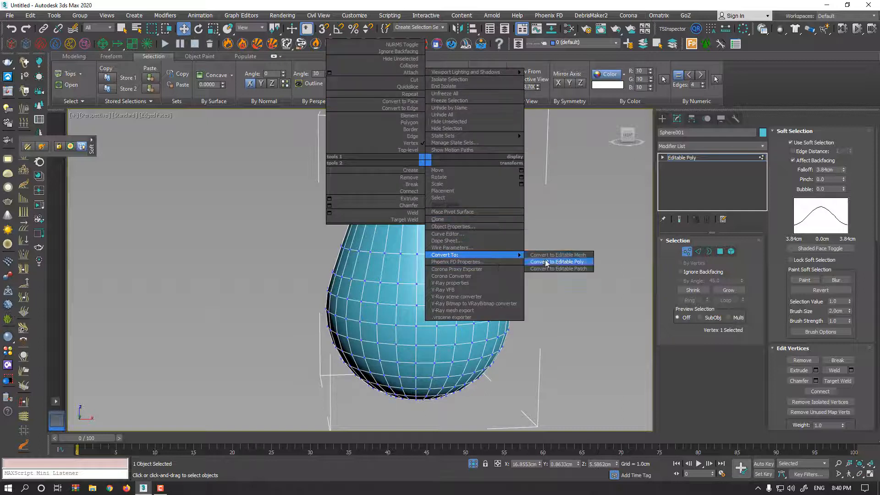
left_click(546, 259)
key("ctrl+m")
key("ctrl+m")
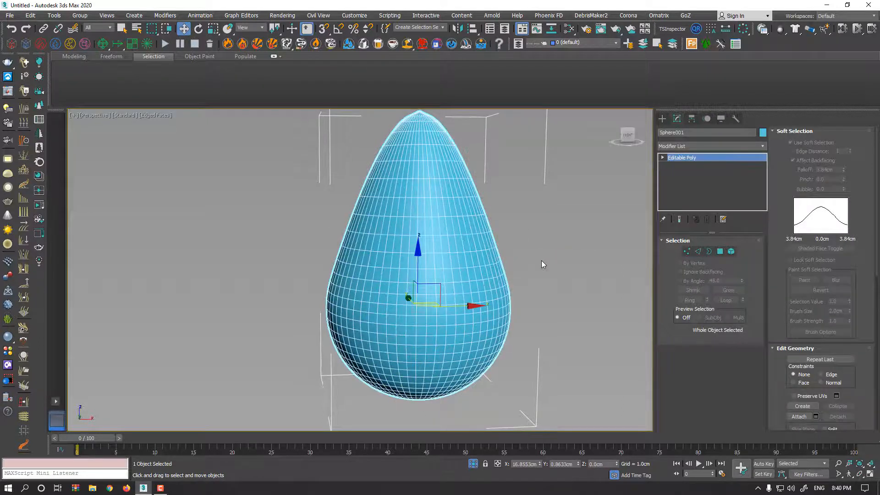
Step: Switch the sphere to Polygon level and select polygons by pivot distance at 98.45 percent
scroll(510, 256, "down", 4)
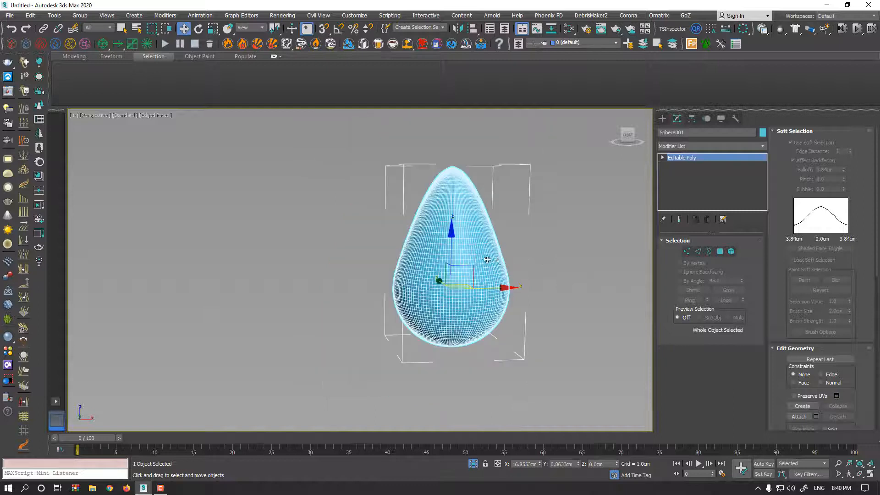
middle_click_drag(473, 260, 466, 271, "alt")
left_click(720, 251)
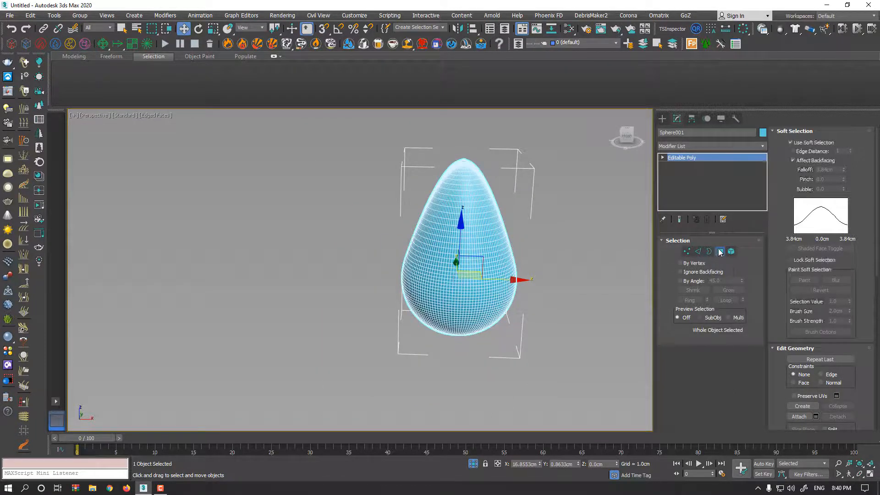
middle_click_drag(483, 240, 477, 259)
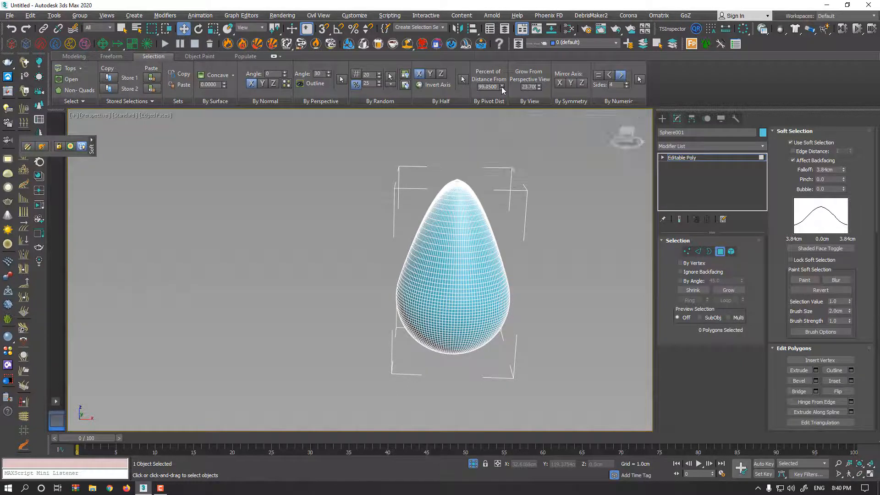
left_click_drag(502, 90, 501, 98)
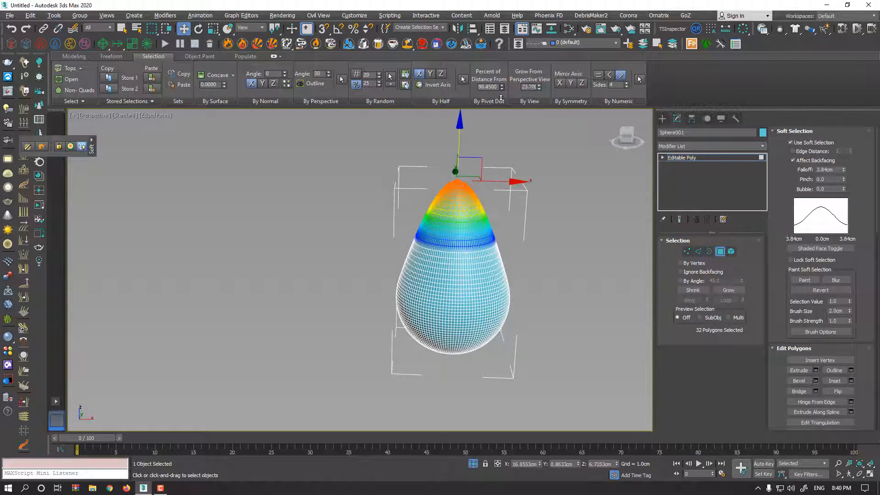
Step: Clear the selection, turn off Soft Selection, and select the tip's polygons by pivot distance at 93.2 percent
left_click(626, 200)
left_click(796, 144)
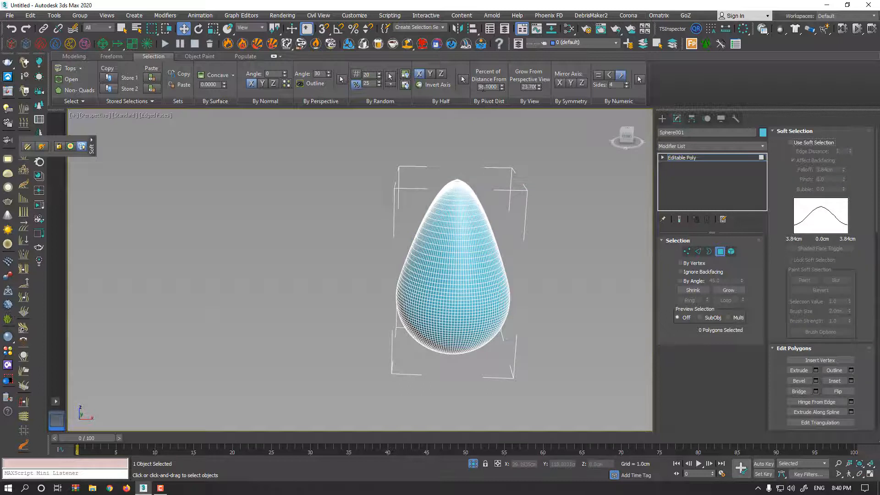
left_click_drag(501, 87, 499, 112)
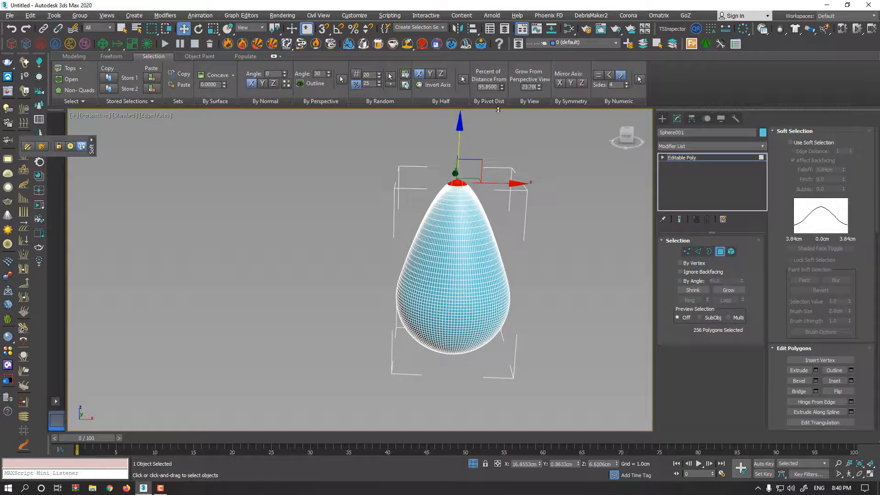
middle_click_drag(492, 229, 493, 227, "alt")
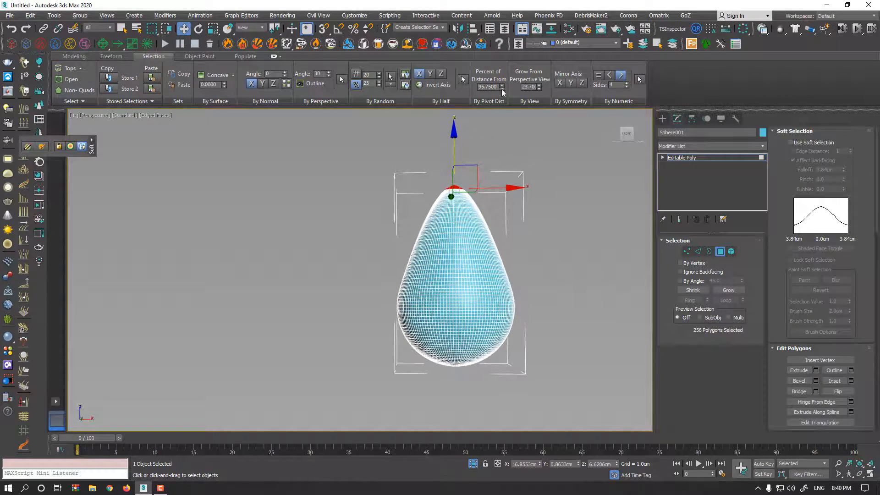
left_click_drag(502, 91, 495, 120)
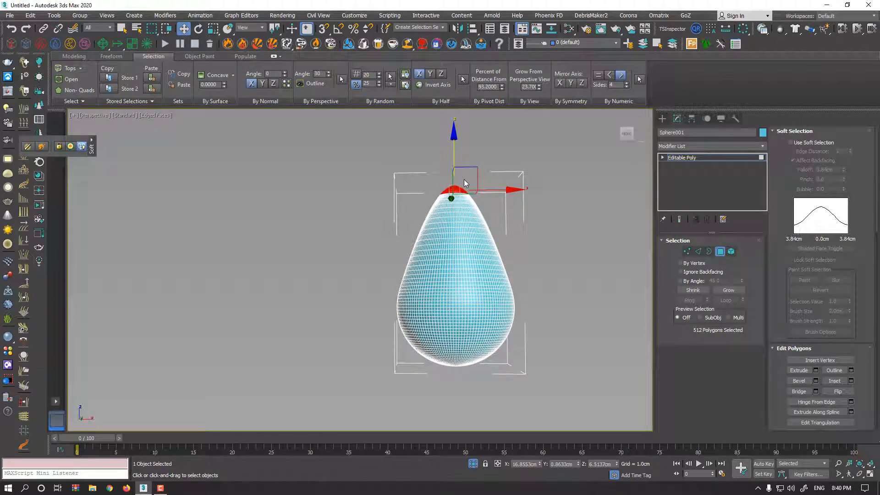
Step: Extend the polygon selection by lowering the pivot distance to 61.65 percent, and leave Polygon level
left_click_drag(503, 92, 490, 379)
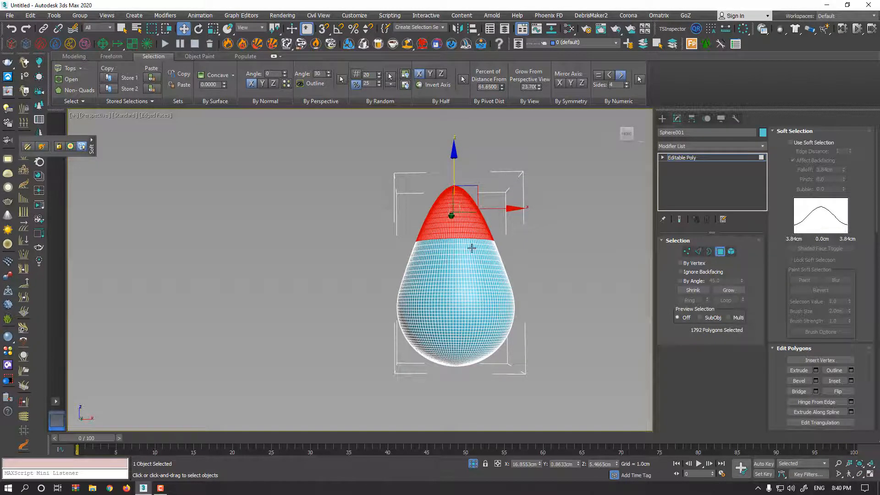
middle_click_drag(471, 256, 469, 269, "alt")
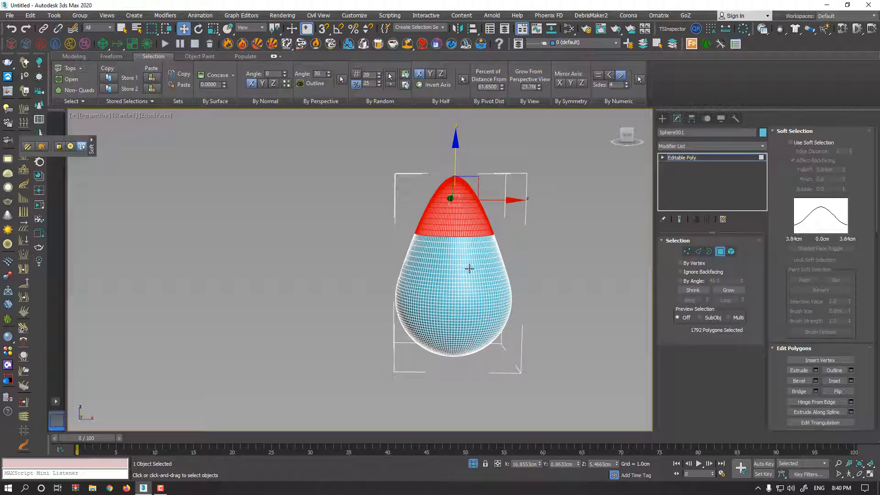
left_click(719, 251)
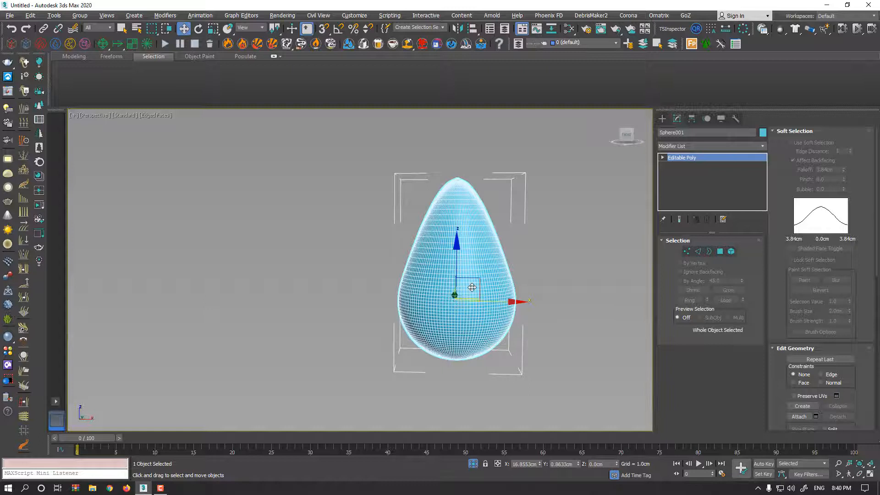
middle_click_drag(472, 287, 474, 286, "alt")
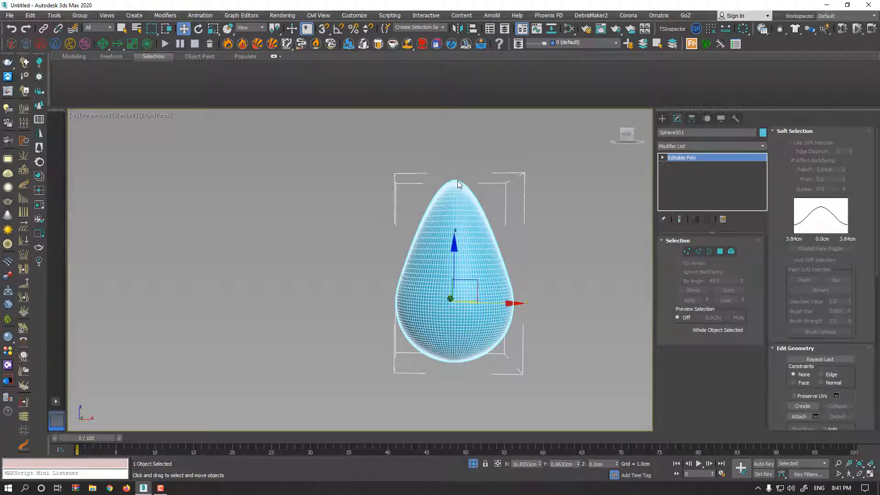
Step: Move only the object's pivot straight up near the tip, to a Z position of about 5.48 cm
left_click(691, 120)
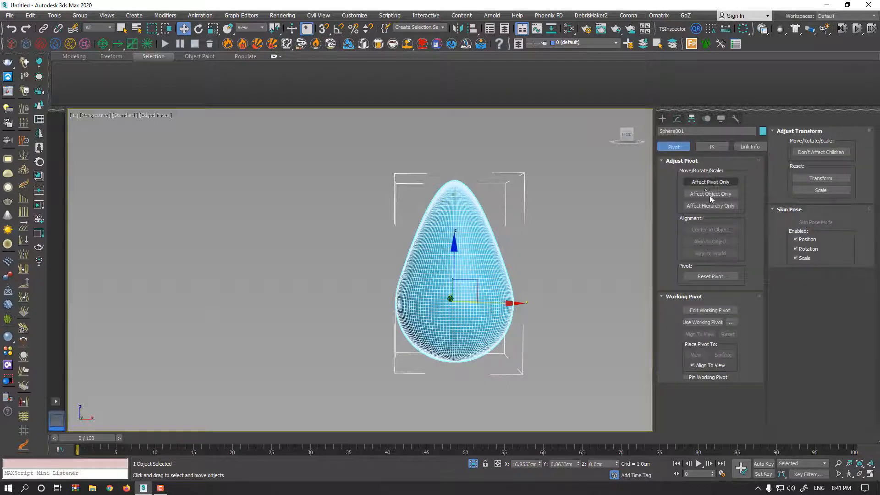
left_click(703, 180)
left_click_drag(454, 258, 457, 166)
left_click(710, 182)
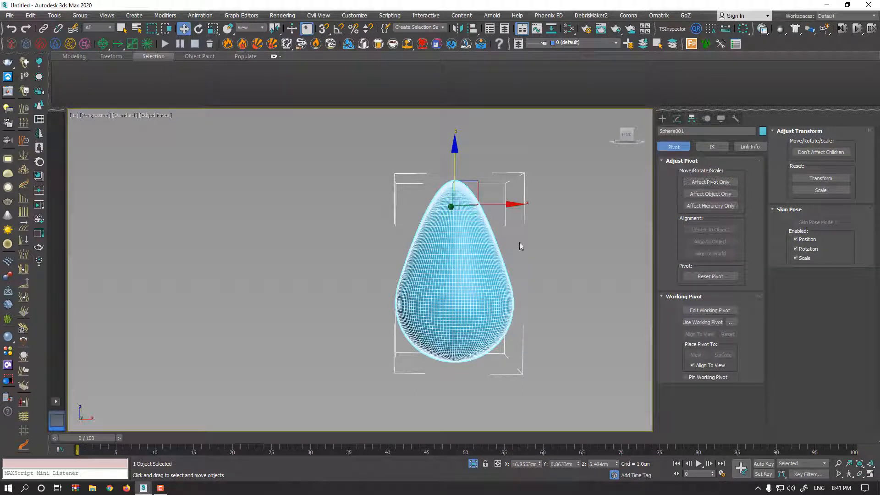
Step: Reset the object's transform with Reset XForm and convert it to Editable Poly
left_click(739, 120)
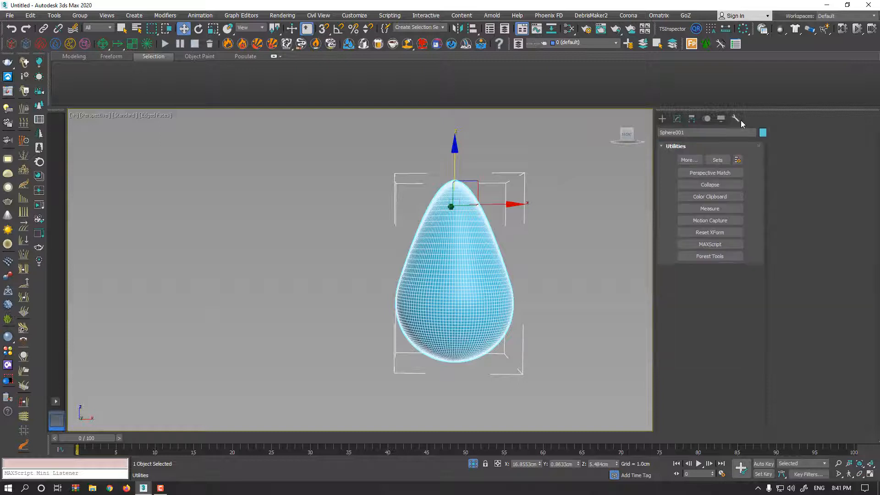
left_click(717, 233)
left_click(714, 287)
right_click(455, 230)
mouse_move(504, 324)
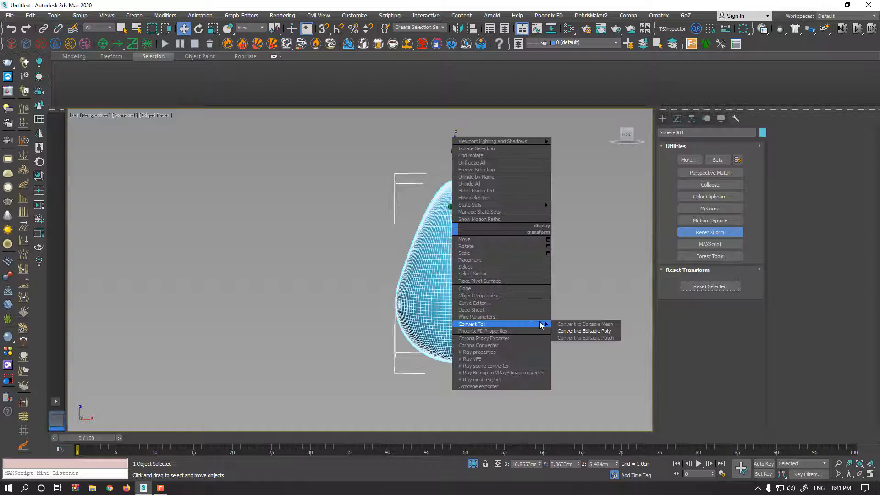
left_click(568, 333)
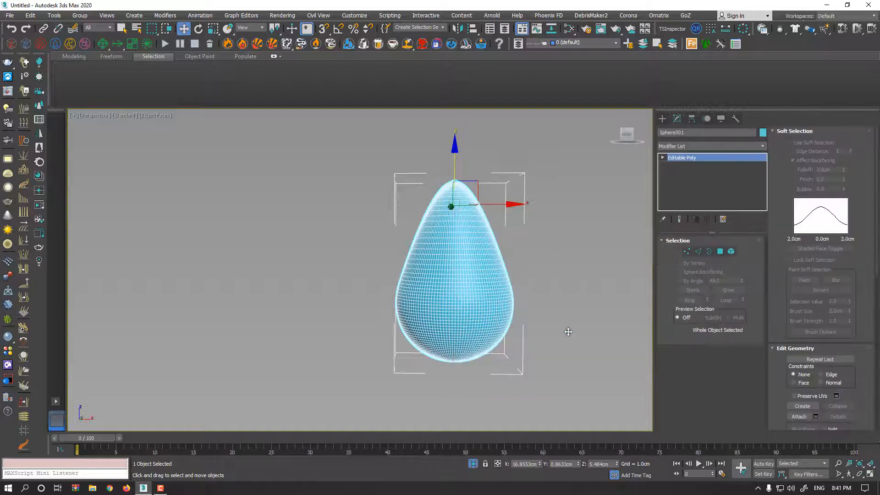
Step: At Polygon level, reset Percent of Distance From Pivot to 100, then lower it to 91.4 to select the bottom polygons
left_click(719, 252)
left_click(525, 198)
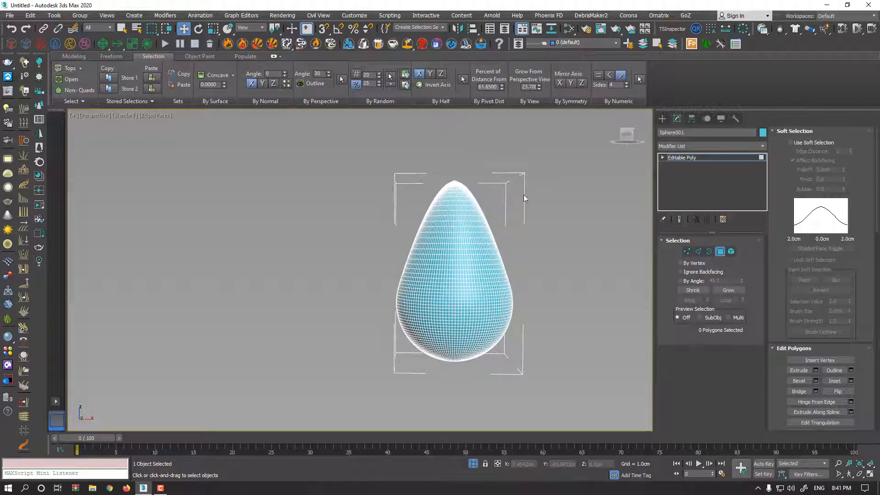
left_click(494, 87)
type("100")
left_click_drag(502, 88, 489, 170)
middle_click_drag(456, 229, 449, 288, "alt")
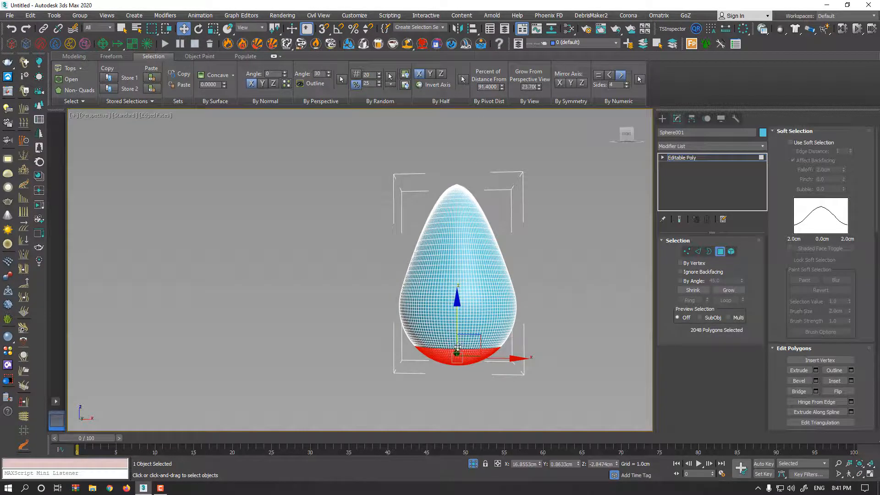
Step: Grow the selection upward by lowering the pivot distance through 68.25 and 47.85 to 14.1 percent, and leave Polygon level
left_click_drag(501, 90, 512, 303)
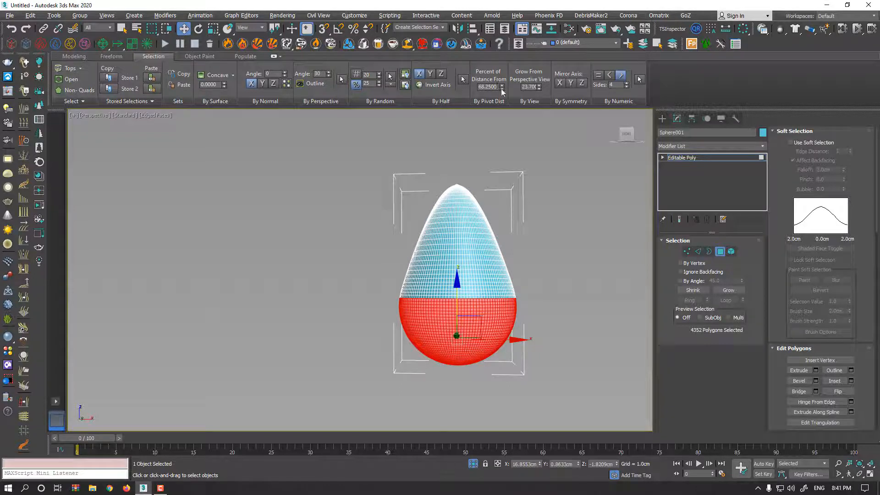
left_click_drag(500, 100, 500, 268)
middle_click_drag(490, 237, 497, 203, "alt")
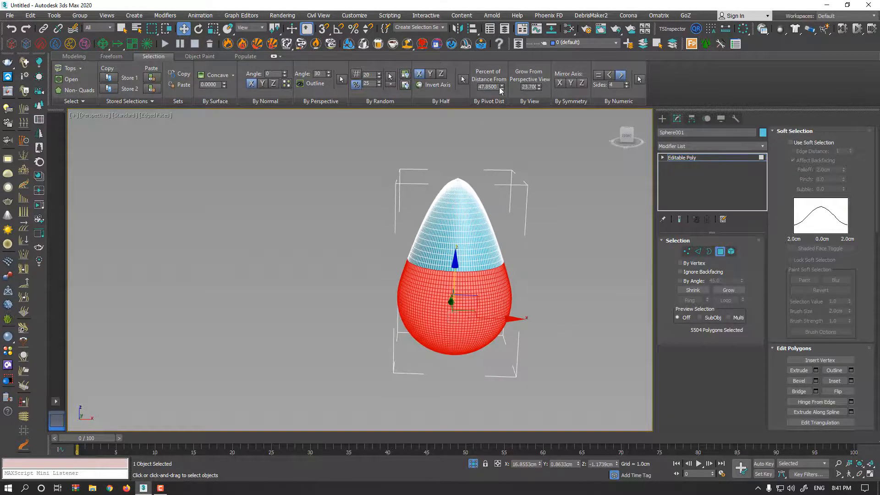
left_click_drag(501, 94, 509, 402)
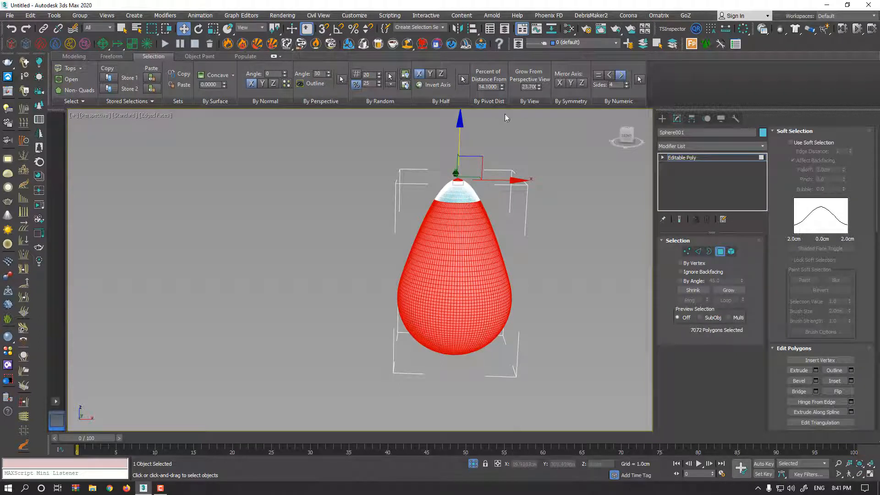
mouse_move(502, 89)
left_mouse_down()
mouse_move(504, 100)
mouse_move(504, 89)
left_mouse_up()
middle_click_drag(515, 221, 534, 203, "alt")
left_click(719, 251)
Step: Center the pivot to the object using Affect Pivot Only
left_click(691, 118)
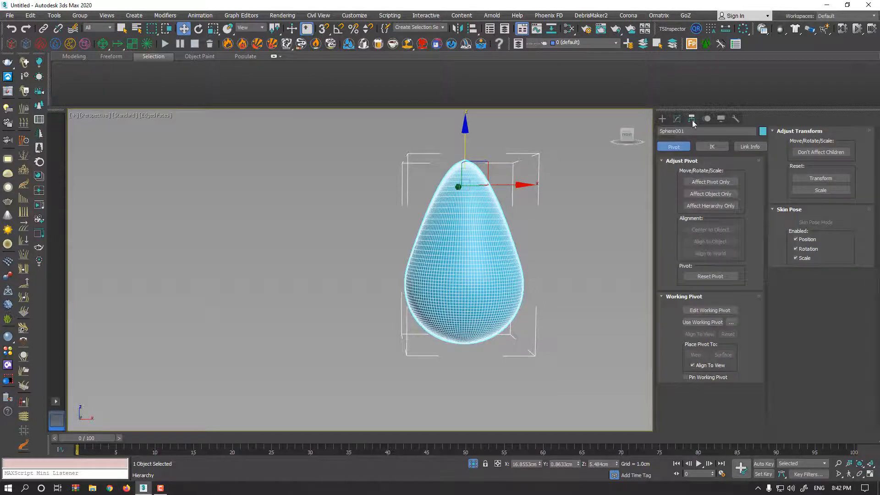
left_click(708, 181)
key("alt+a")
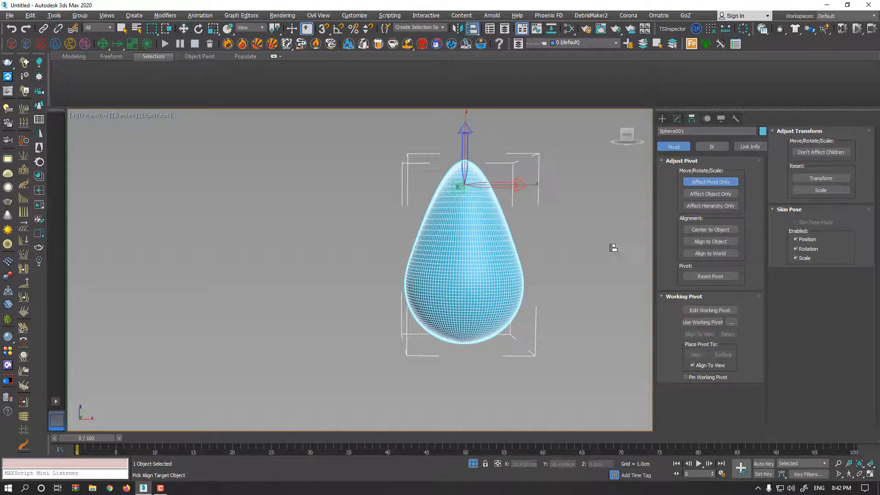
left_click(707, 229)
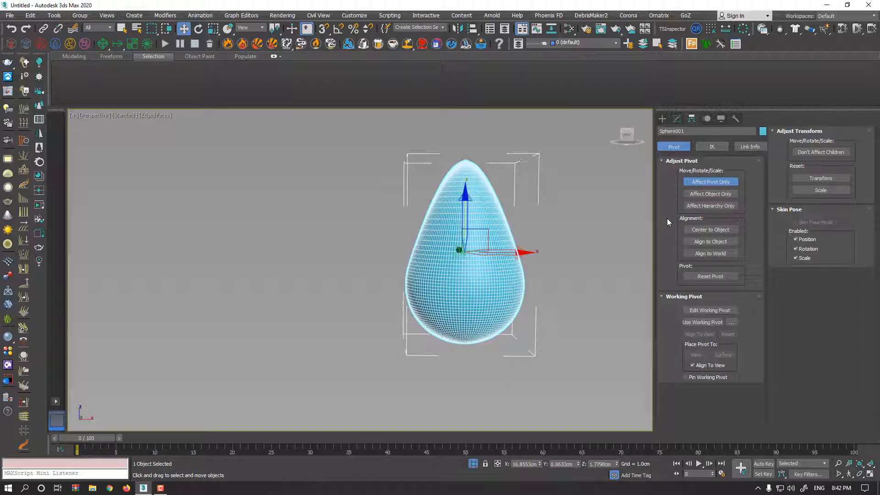
Step: Apply Reset XForm to the object with its centered pivot and collapse it to Editable Poly
left_click(735, 119)
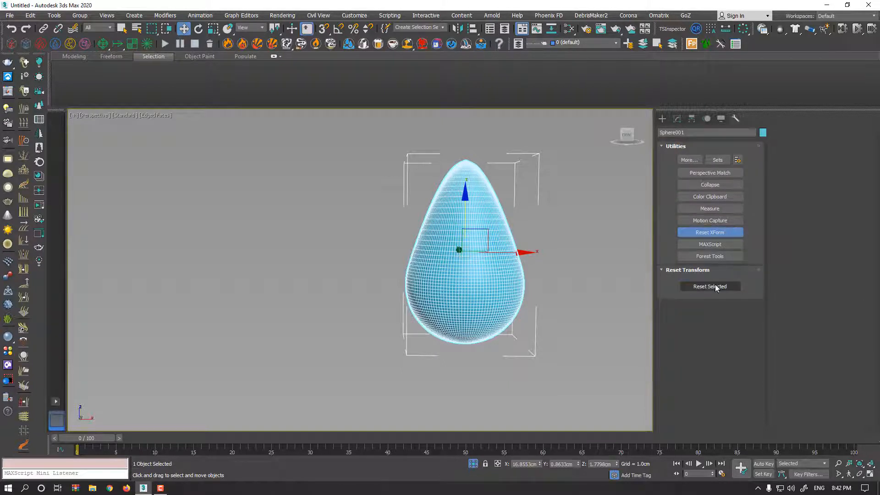
right_click(498, 238)
mouse_move(568, 330)
left_click(618, 334)
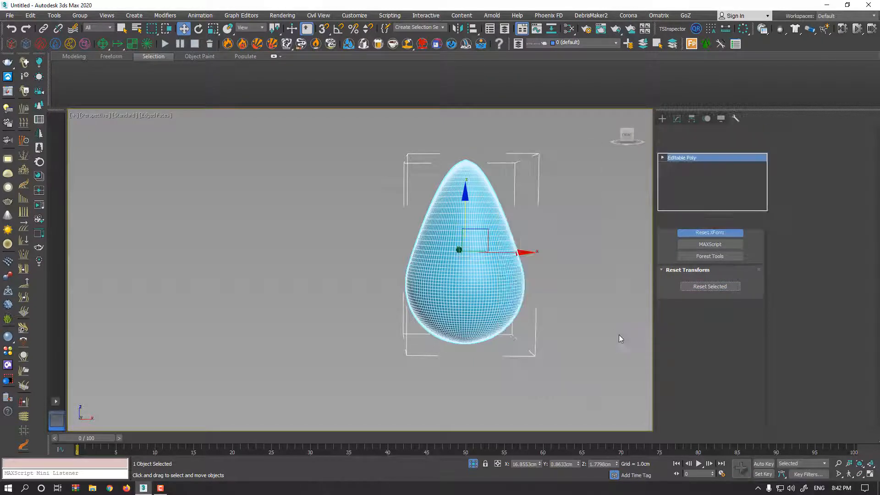
Step: Return to Polygon level and set Percent of Distance From Pivot to its maximum of 100
key("4")
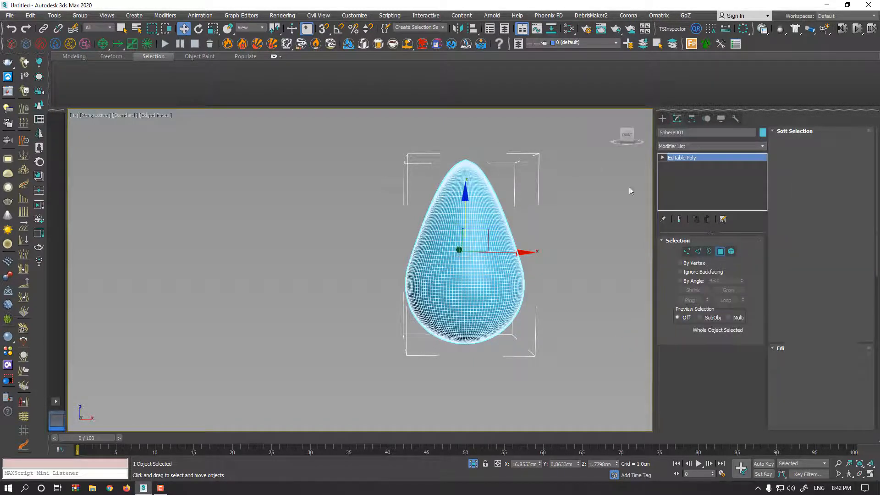
key("ctrl+a")
double_click(489, 87)
type("101")
key("Return")
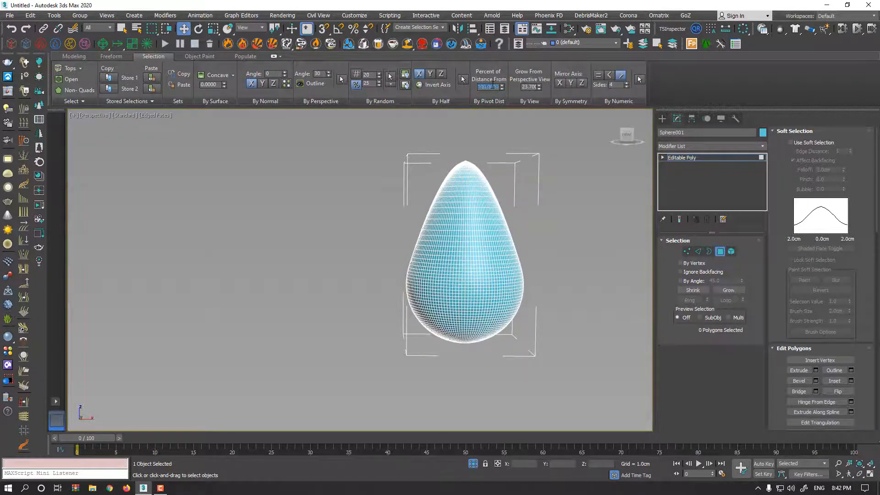
Step: Select polygons at both ends by lowering the pivot distance to 98.15 and 70 percent, and leave Polygon level
left_click_drag(503, 92, 458, 214)
middle_click_drag(457, 214, 448, 245, "alt")
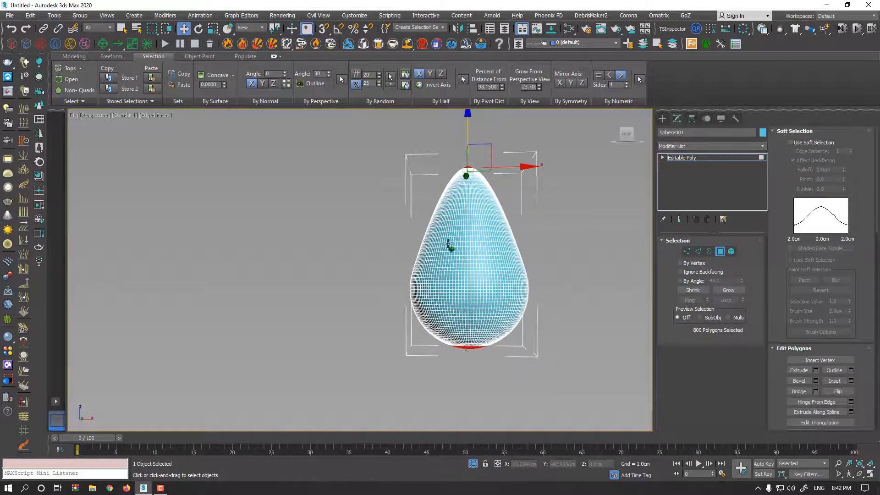
middle_click_drag(467, 293, 465, 231, "alt")
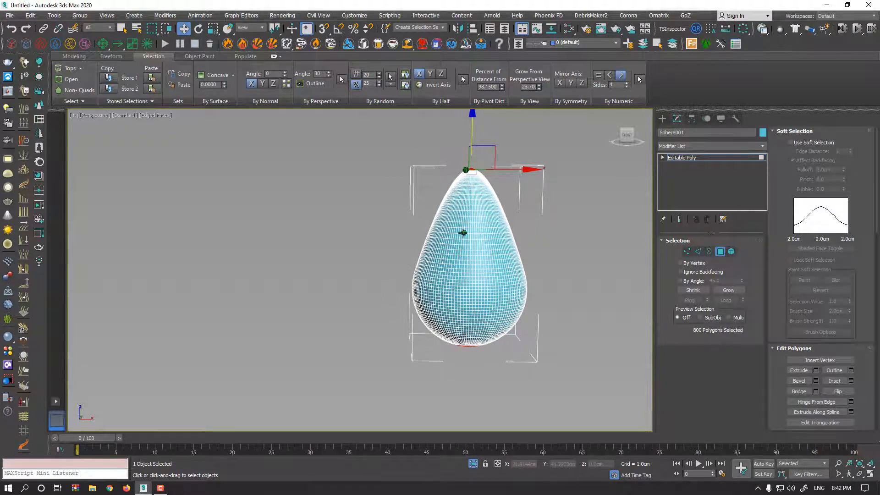
left_click_drag(502, 86, 492, 285)
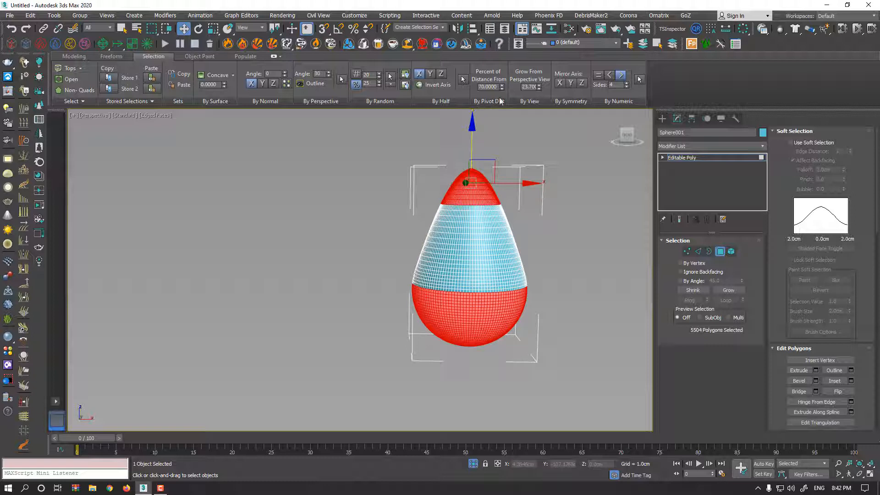
left_click(721, 255)
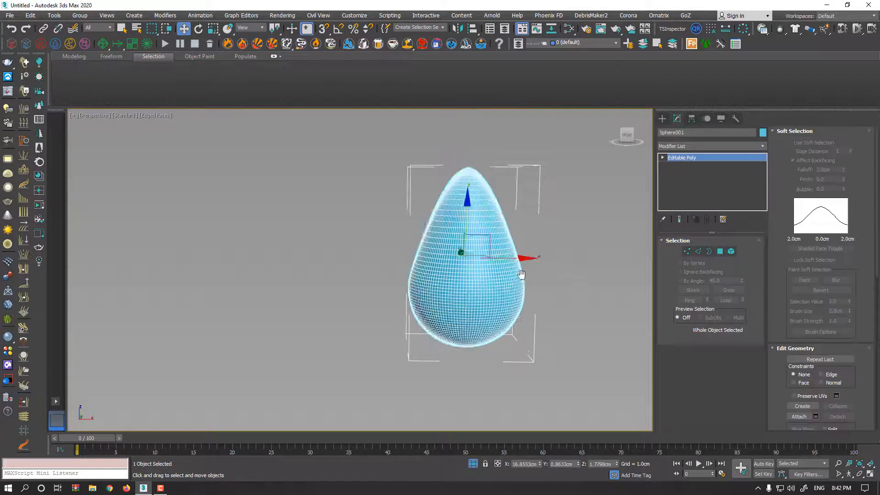
Step: Create a teapot with a radius of about 5.23 cm and 22 segments beside the egg-shaped sphere
middle_click_drag(521, 273, 301, 297)
left_click(662, 119)
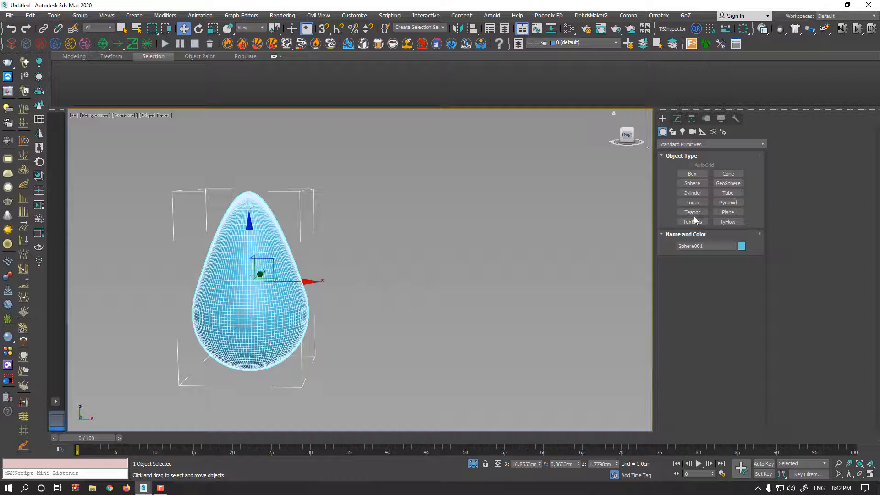
left_click(692, 213)
left_click_drag(503, 295, 490, 308)
key("z")
middle_click_drag(510, 307, 491, 278, "alt")
scroll(501, 296, "down", 3)
left_click_drag(734, 319, 735, 302)
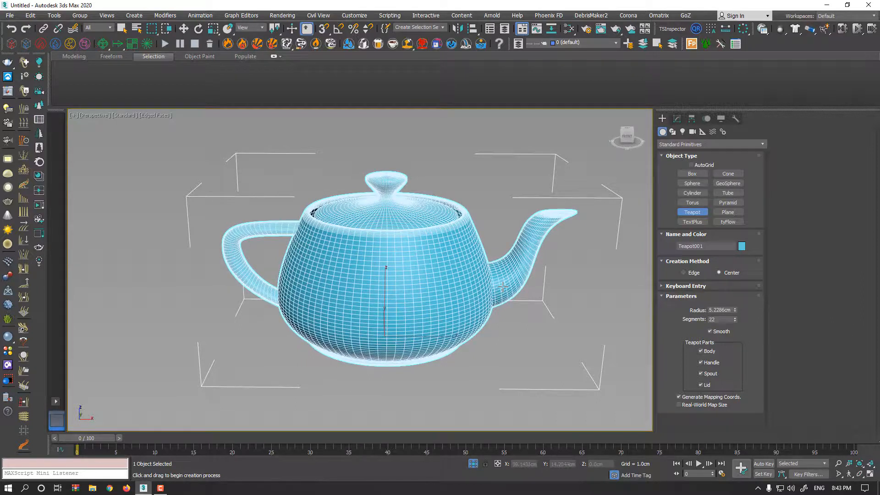
Step: Examine the teapot and the position of its pivot in the perspective and front views
middle_click_drag(503, 286, 502, 274, "alt")
key("w")
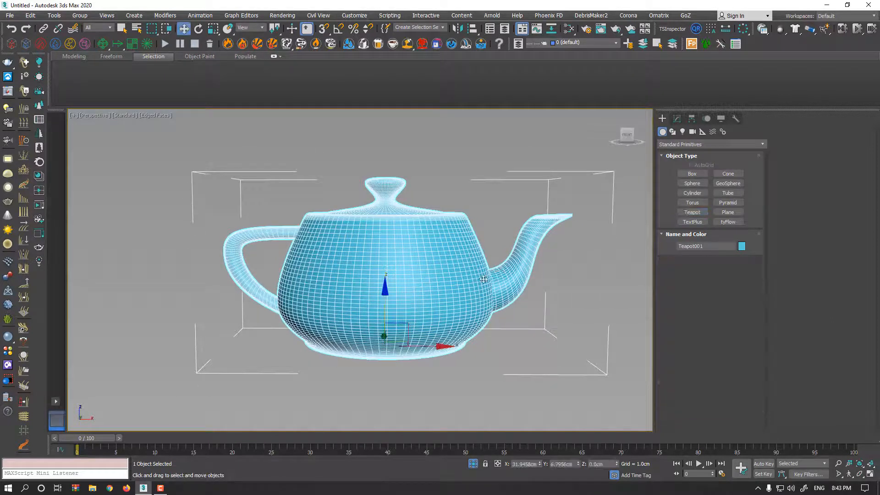
key("f")
key("z")
scroll(444, 304, "up", 3)
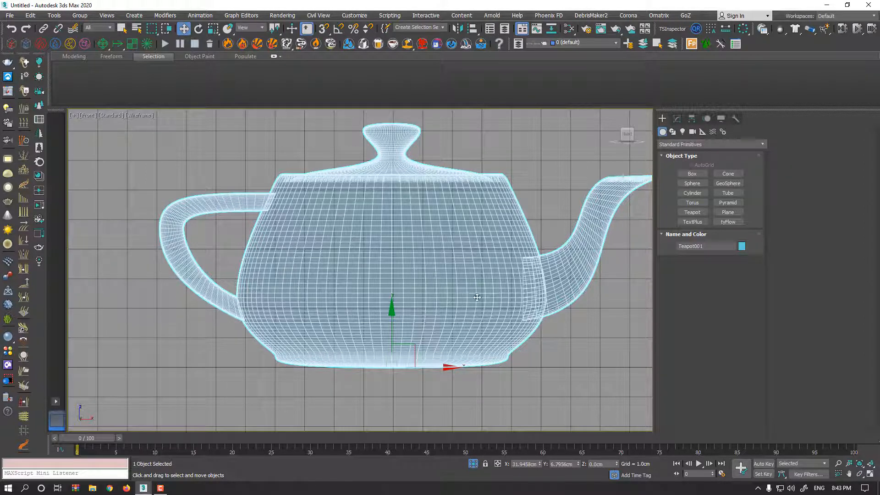
scroll(477, 297, "down", 2)
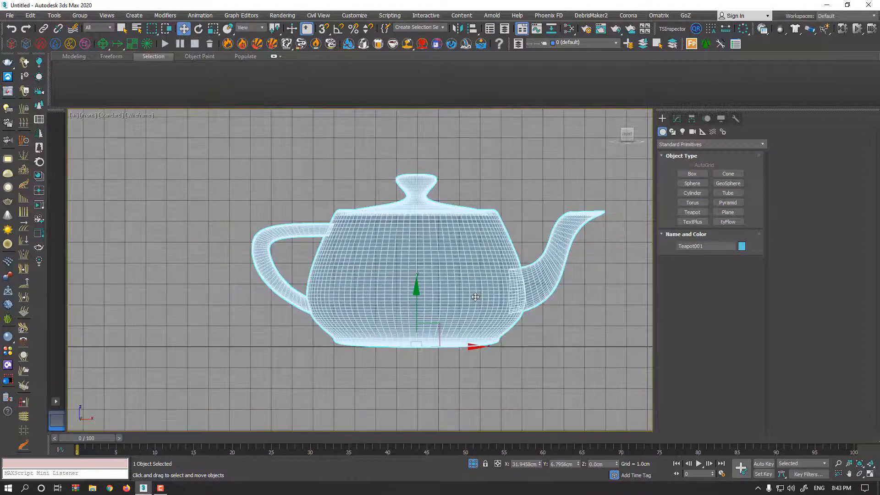
middle_click_drag(449, 307, 439, 305)
key("p")
key("f")
middle_click_drag(509, 269, 499, 276)
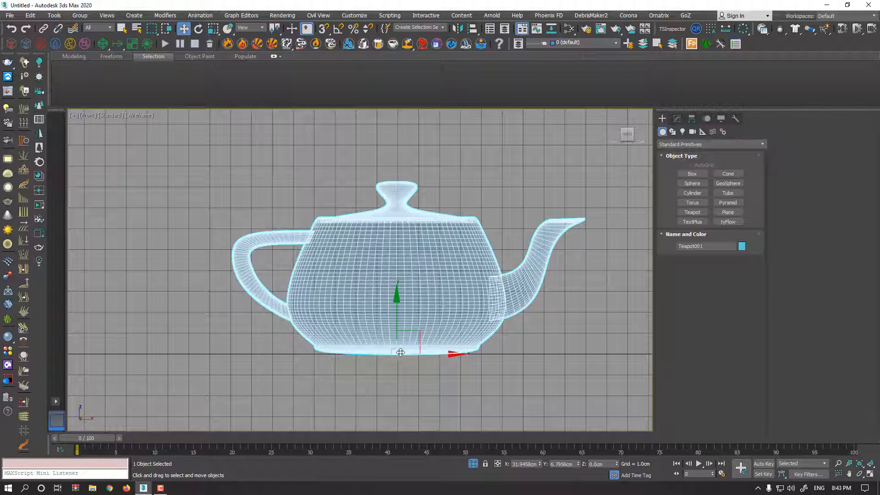
Step: Draw a box about 10.05 cm by 6.56 cm reaching to the spout tip, and move it along X to the teapot's handle side
left_click(692, 174)
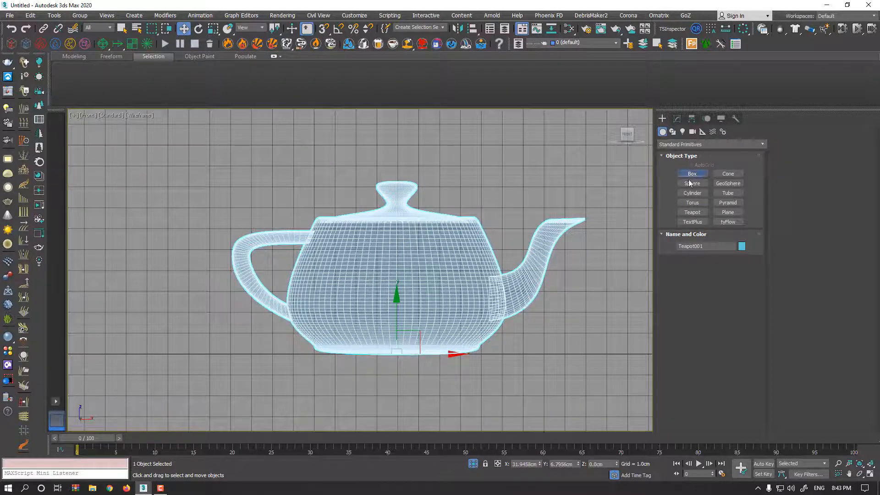
mouse_move(397, 356)
left_mouse_down()
mouse_move(500, 339)
mouse_move(584, 221)
mouse_move(389, 357)
mouse_move(377, 354)
left_mouse_up()
right_click(584, 225)
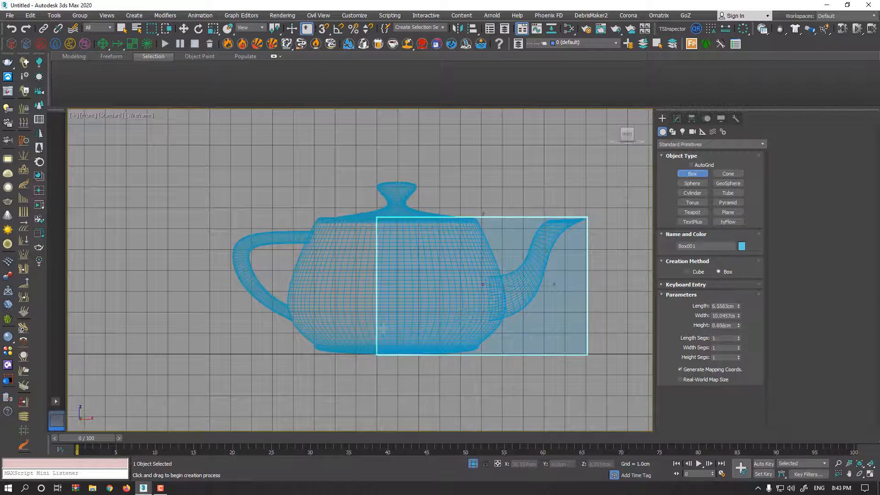
key("w")
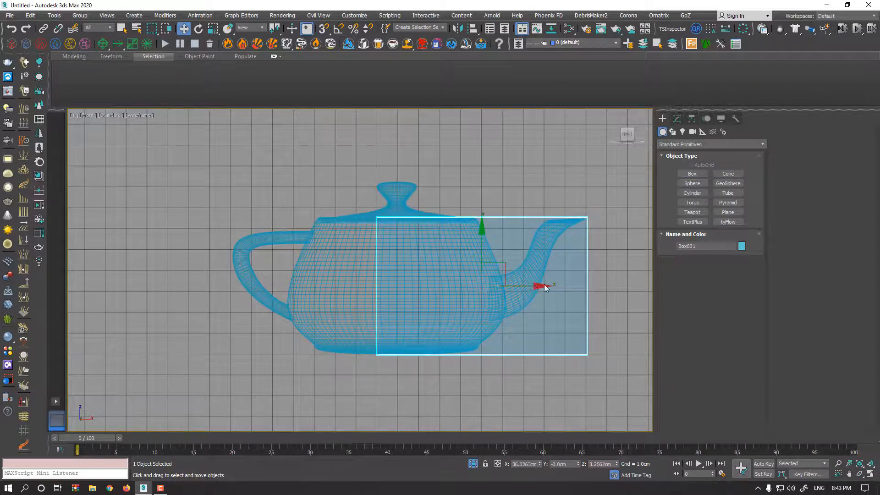
left_click_drag(531, 287, 342, 300)
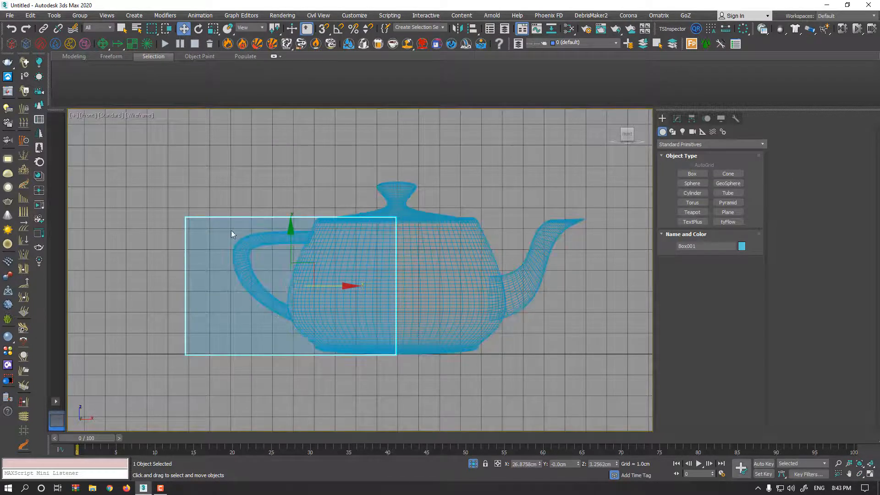
Step: Delete the comparison box and return to the perspective view
left_click(565, 216)
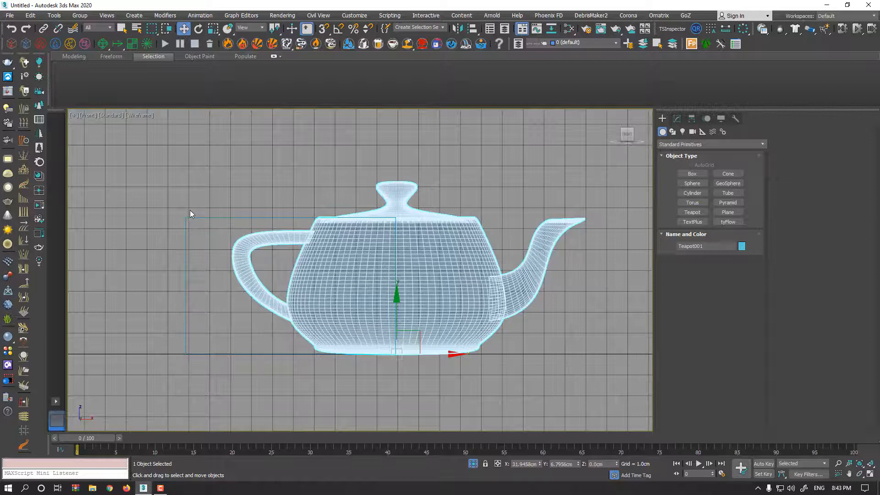
left_click(200, 234)
key("p")
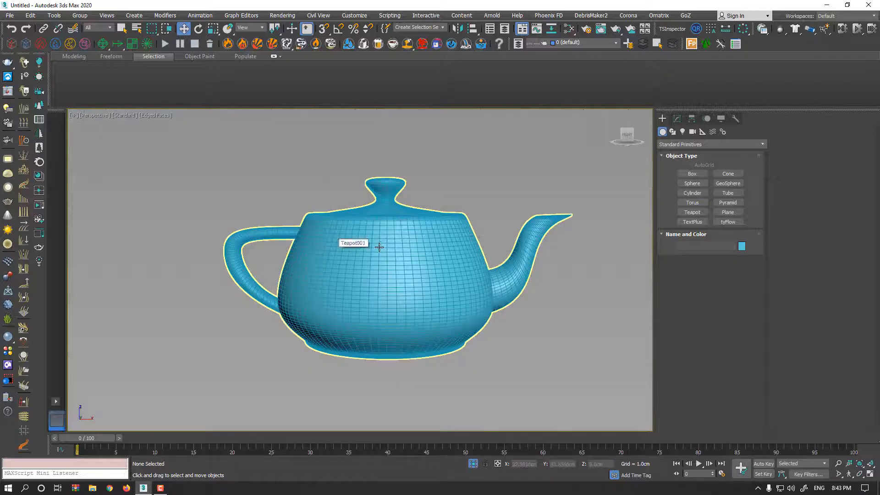
Step: Convert the teapot to Editable Poly and enter Polygon level
left_click(379, 247)
middle_click_drag(399, 229, 423, 244, "alt")
left_click(677, 119)
right_click(438, 213)
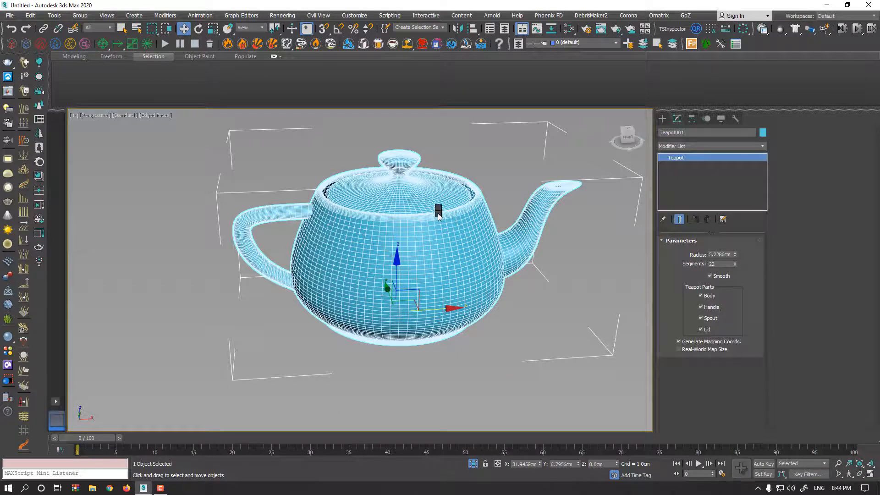
mouse_move(504, 304)
left_click(556, 309)
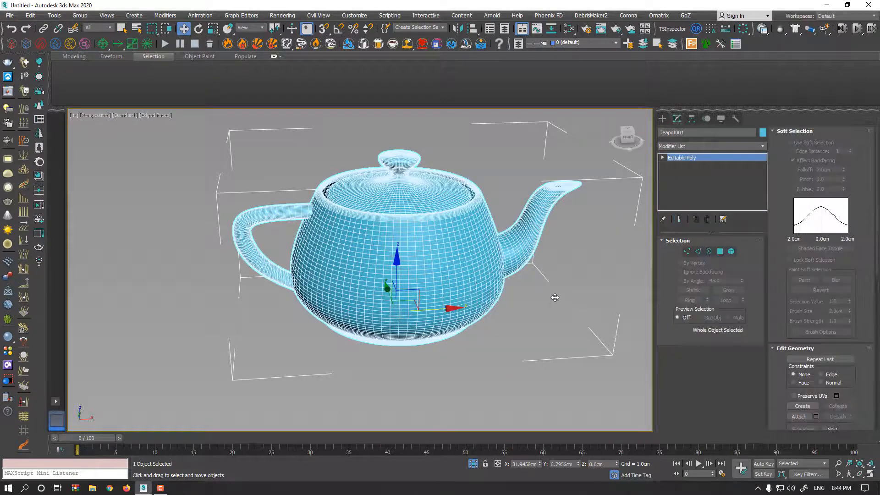
middle_click_drag(555, 298, 537, 311)
left_click(719, 252)
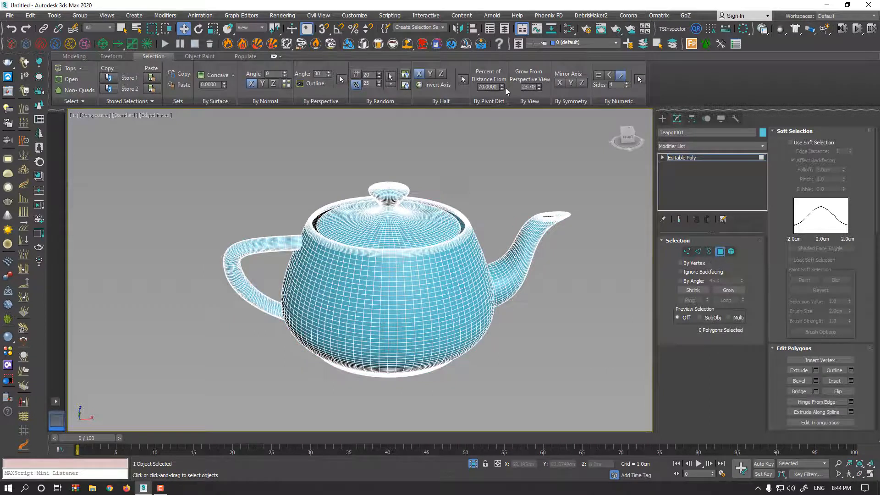
Step: Reset Percent of Distance From Pivot to 100 and select the spout tip polygons by lowering it to 97.55 and 84.9
left_click(502, 85)
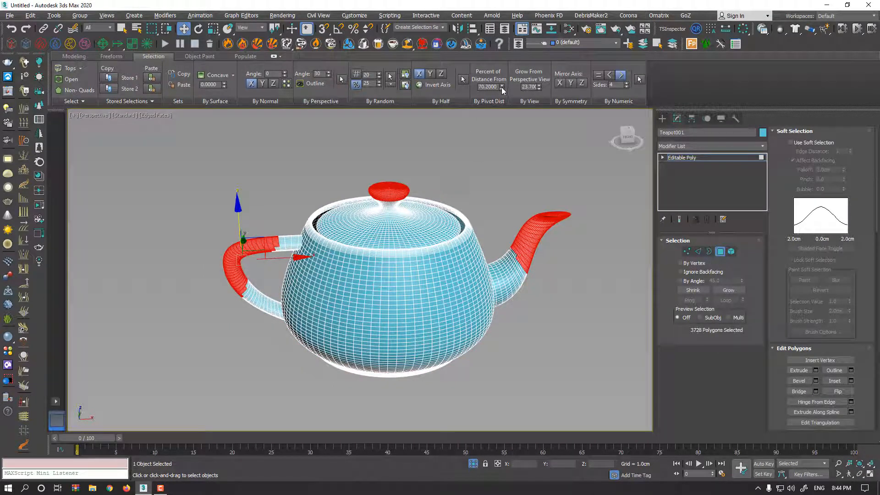
key("ctrl+z")
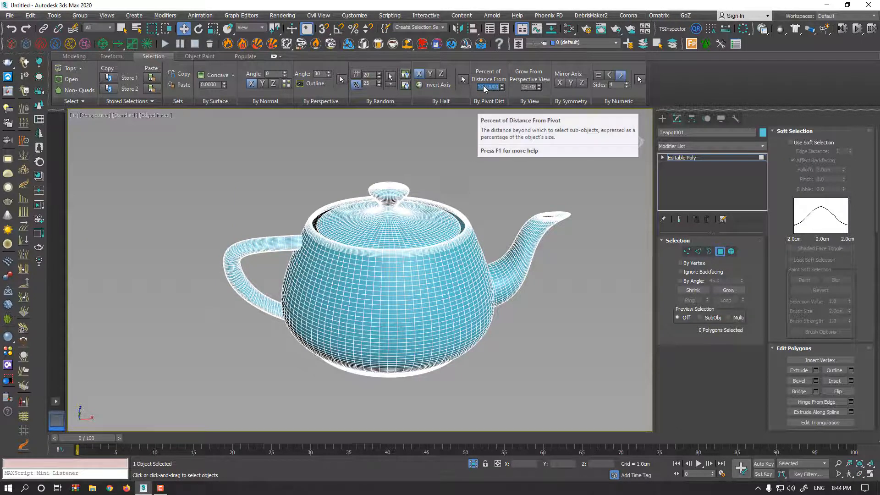
left_click_drag(502, 87, 501, 111)
middle_click_drag(500, 138, 491, 134, "alt")
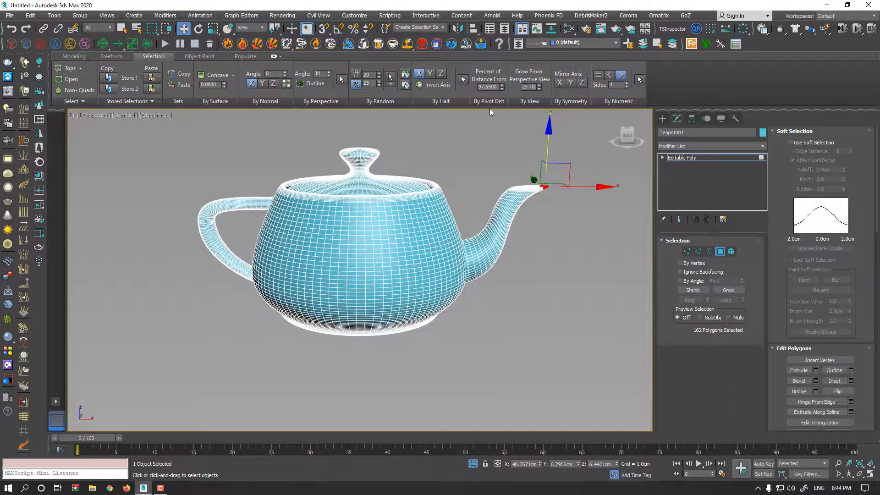
left_click_drag(495, 88, 492, 206)
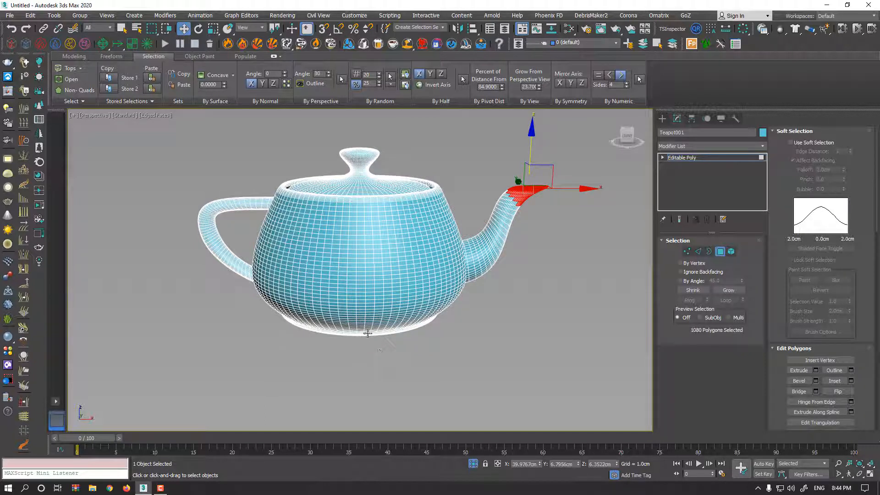
Step: Lower Percent of Distance From Pivot to 74.4 to extend the selection to the handle and the top of the lid knob
middle_click_drag(372, 198, 387, 212)
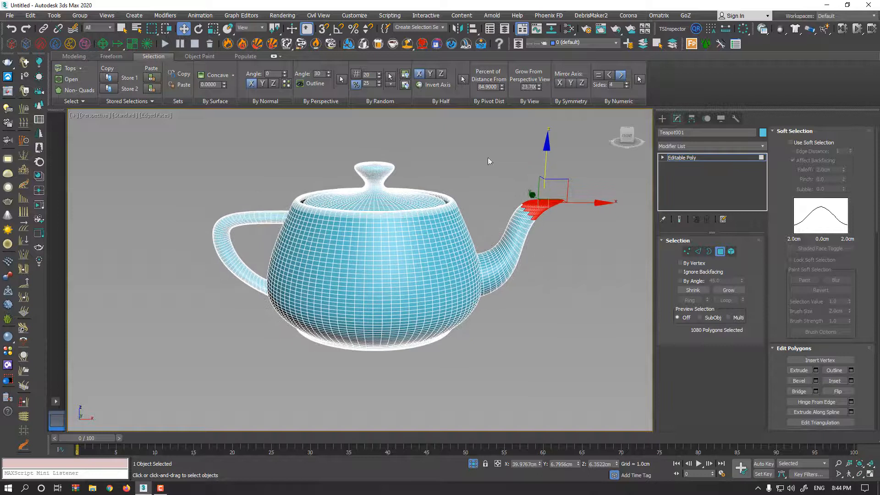
left_click_drag(502, 88, 486, 184)
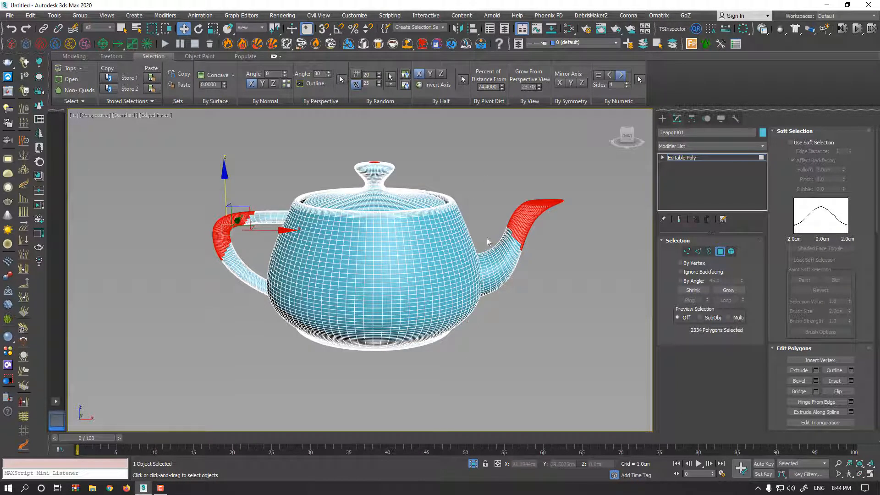
left_click(375, 162)
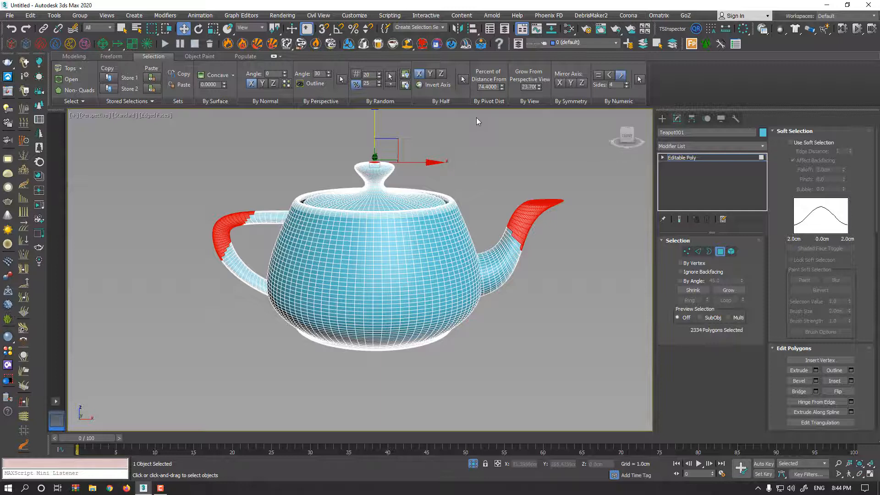
Step: Leave Polygon level and draw a circle of about 8.05 cm radius centered on the teapot's pivot in the front view
key("f")
left_click(719, 253)
left_click(663, 119)
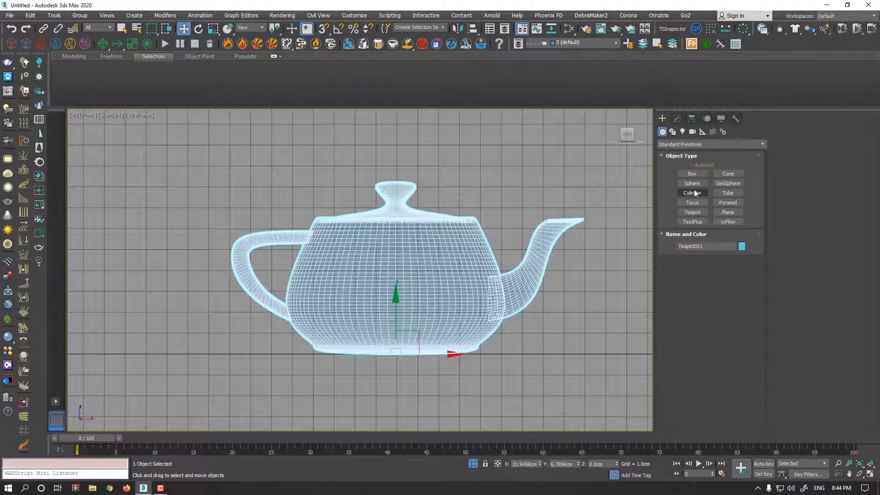
left_click(672, 132)
left_click(691, 191)
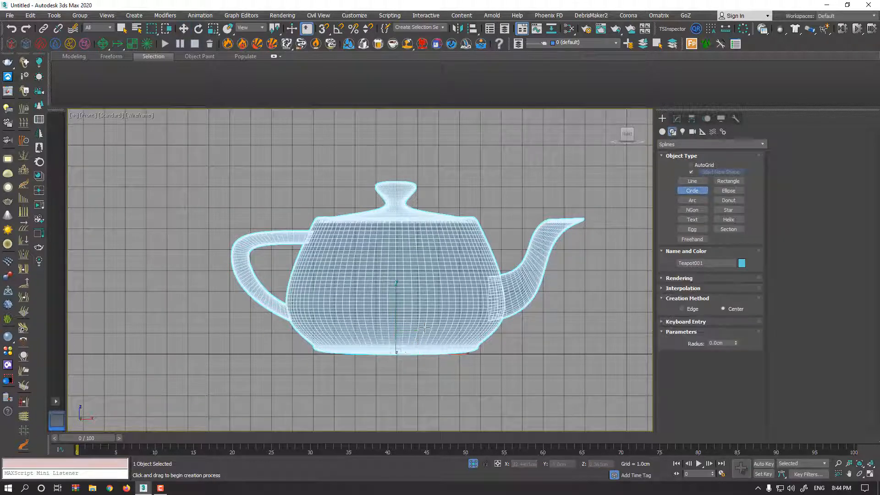
left_click_drag(396, 355, 466, 202)
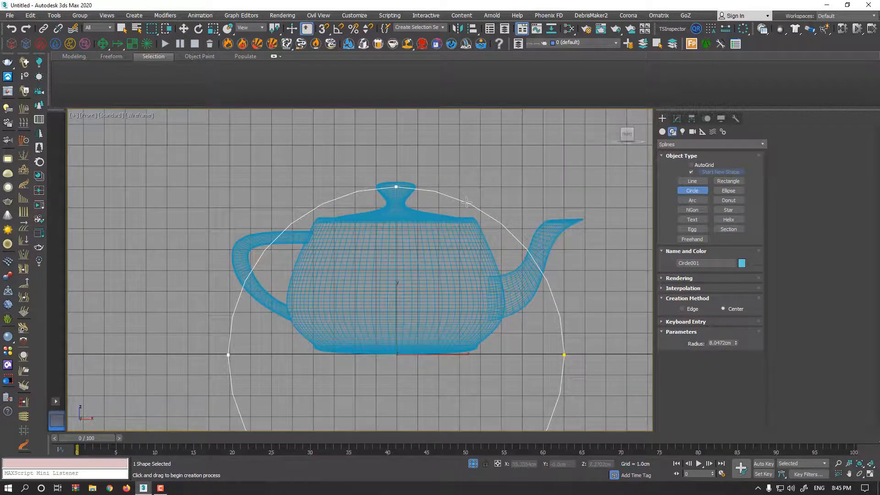
key("w")
Step: Reselect the teapot at Polygon level and widen its selection by lowering the pivot distance to 71.95 and 60.4 percent
left_click(466, 245)
left_click(677, 119)
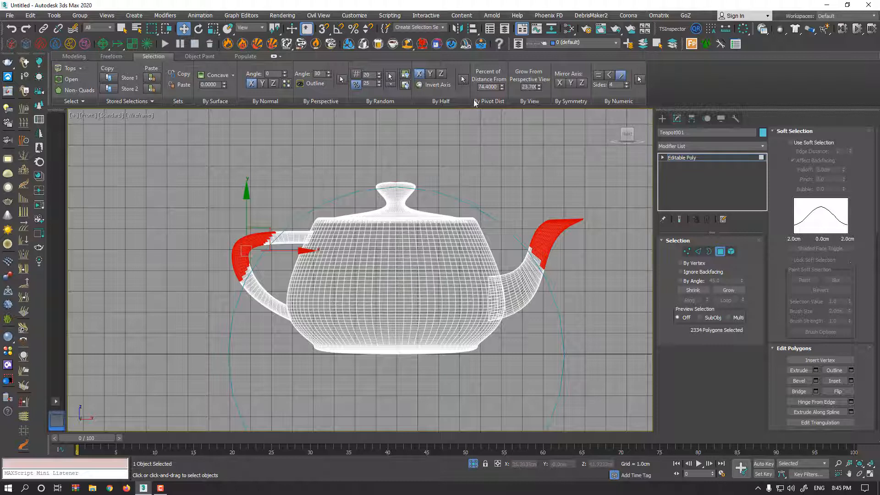
left_click_drag(503, 89, 496, 111)
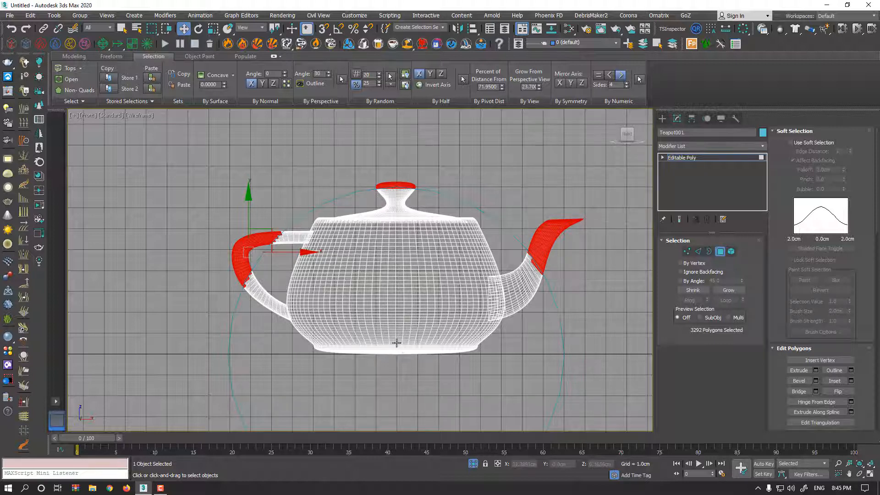
left_click_drag(502, 87, 476, 196)
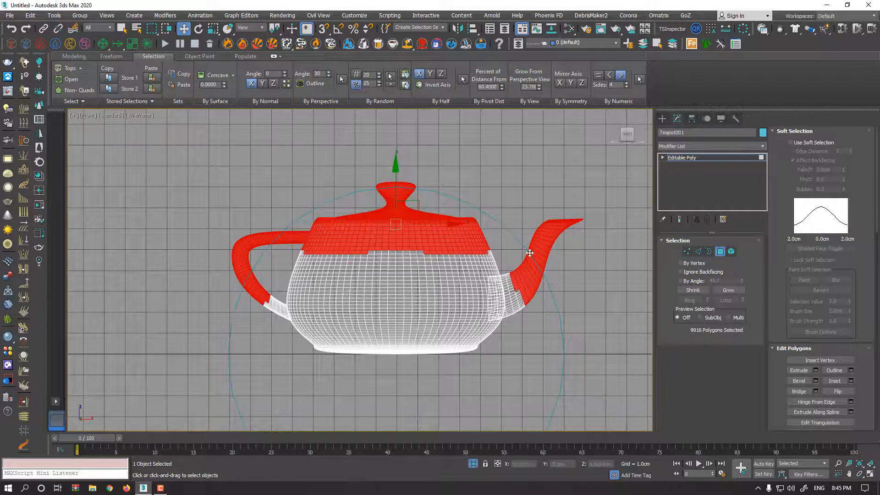
Step: Delete the teapot and circle, and select the egg-shaped sphere in the perspective view
key("p")
left_click(719, 252)
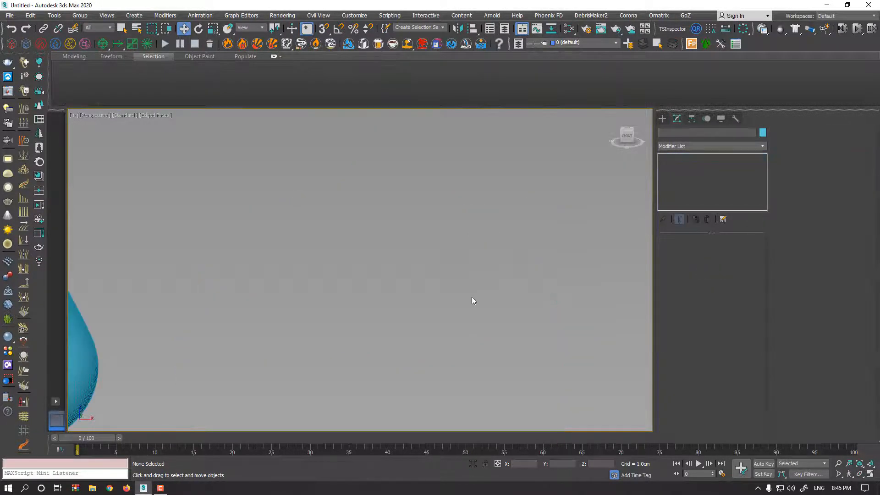
key("z")
left_click(472, 297)
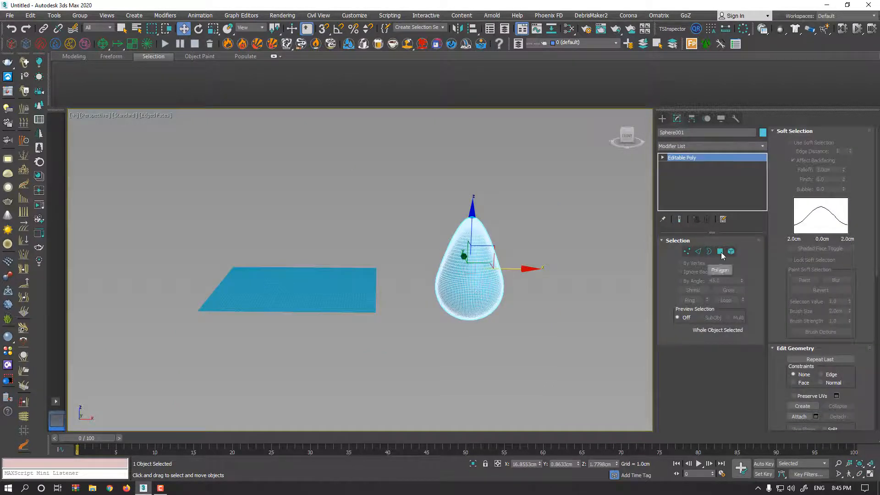
Step: Select half of the egg-shaped sphere's polygons along the X axis with By Half, and isolate the sphere
left_click(721, 253)
left_click(508, 254)
scroll(483, 256, "up", 3)
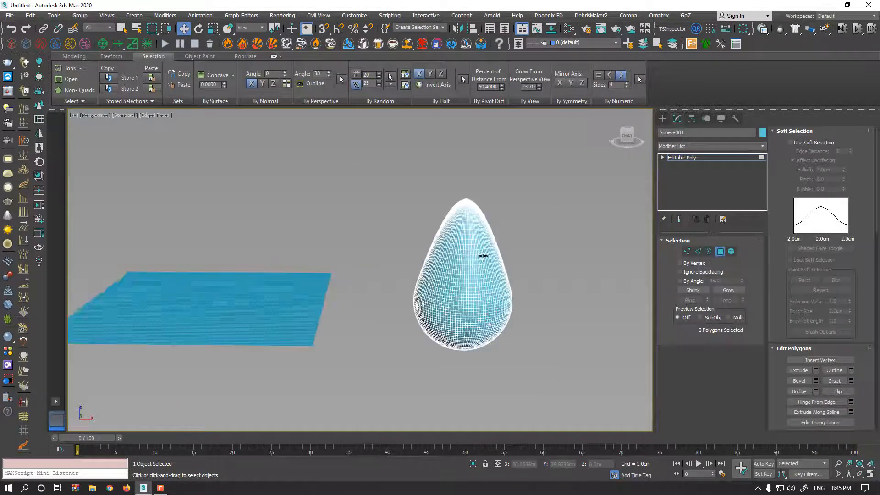
scroll(477, 233, "up", 2)
middle_click_drag(474, 192, 465, 179)
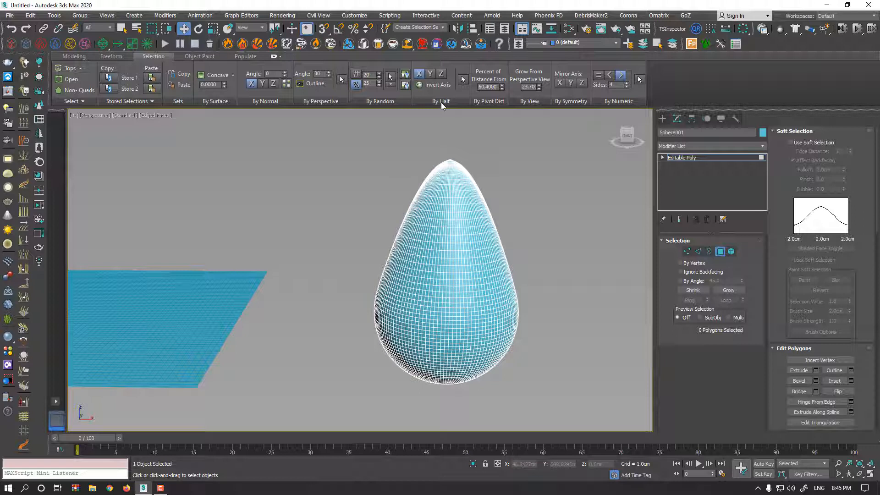
left_click(462, 81)
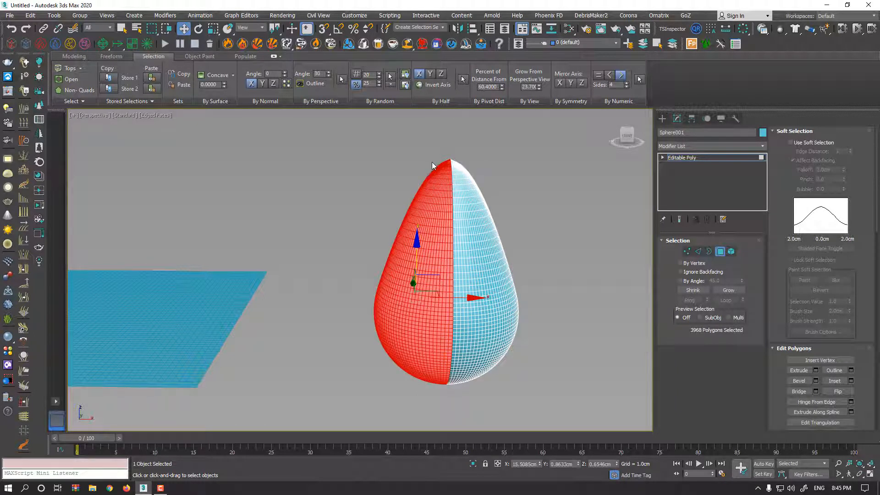
mouse_move(438, 166)
middle_mouse_down("alt")
mouse_move(432, 227)
mouse_move(436, 176)
middle_mouse_up("alt")
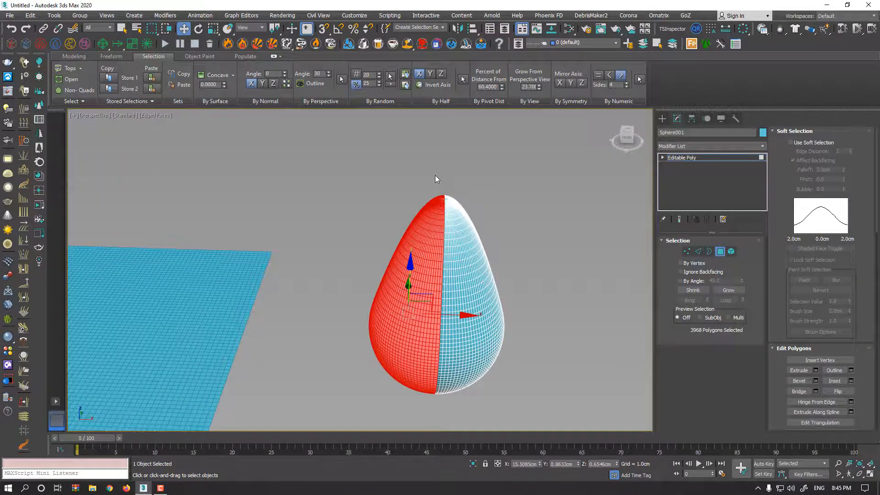
key("alt+q")
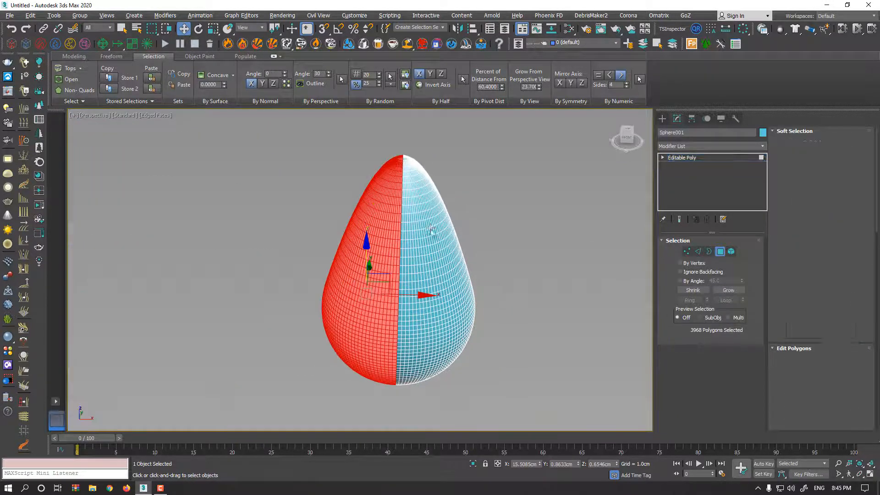
Step: Invert the X-axis half selection of the egg-shaped sphere's polygons, and select half along the Y axis with the inversion kept
middle_click_drag(448, 206, 444, 150, "alt")
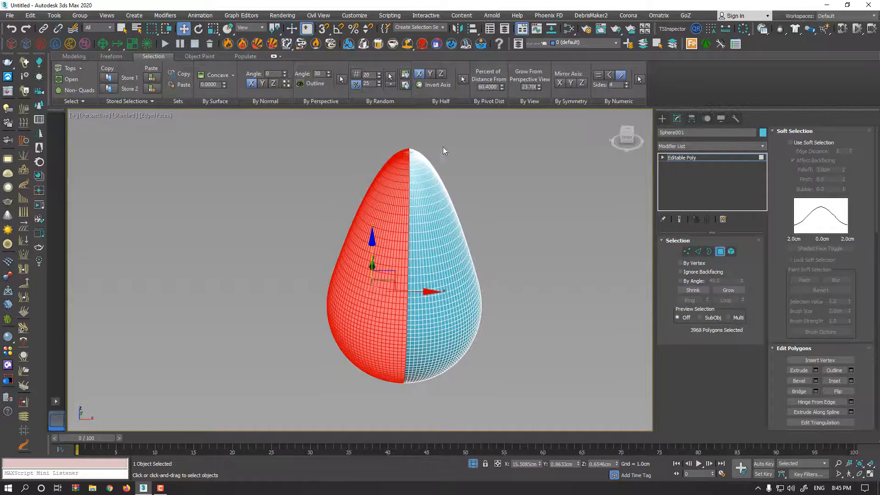
left_click(436, 86)
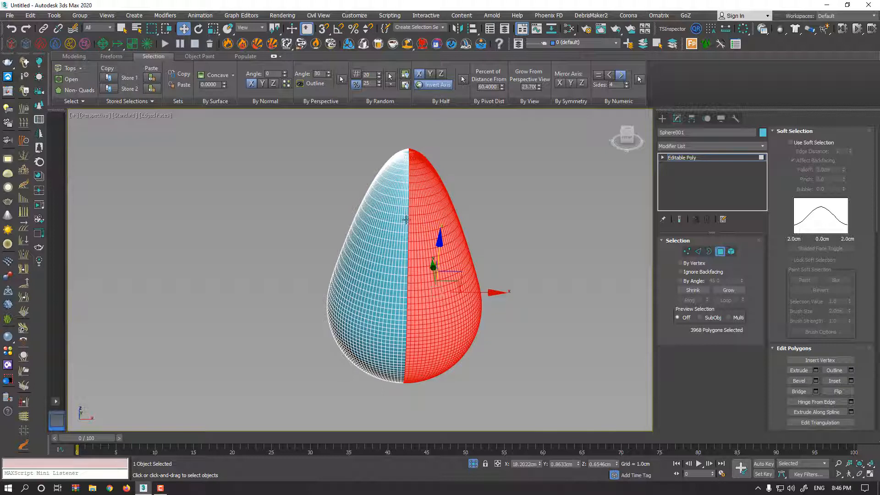
left_click(430, 74)
left_click(466, 80)
middle_click_drag(408, 160, 500, 170, "alt")
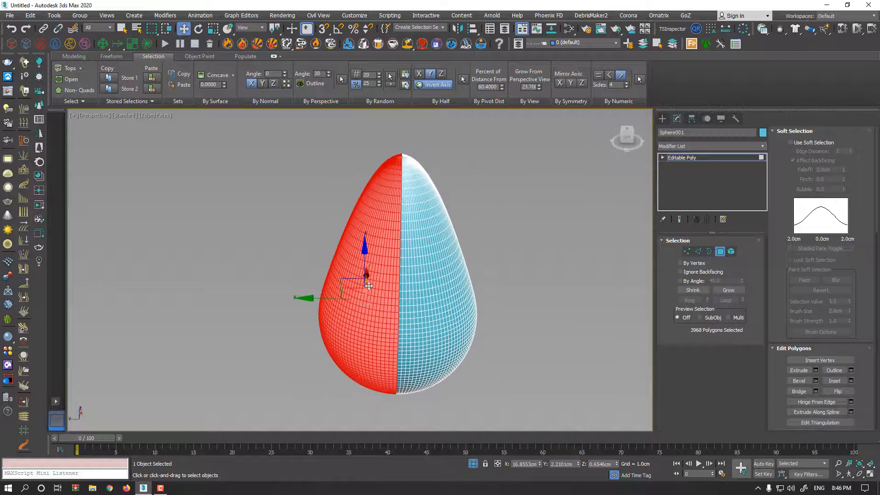
Step: Toggle the axis inversion of the Y-axis half selection several times and leave it off
left_click(428, 85)
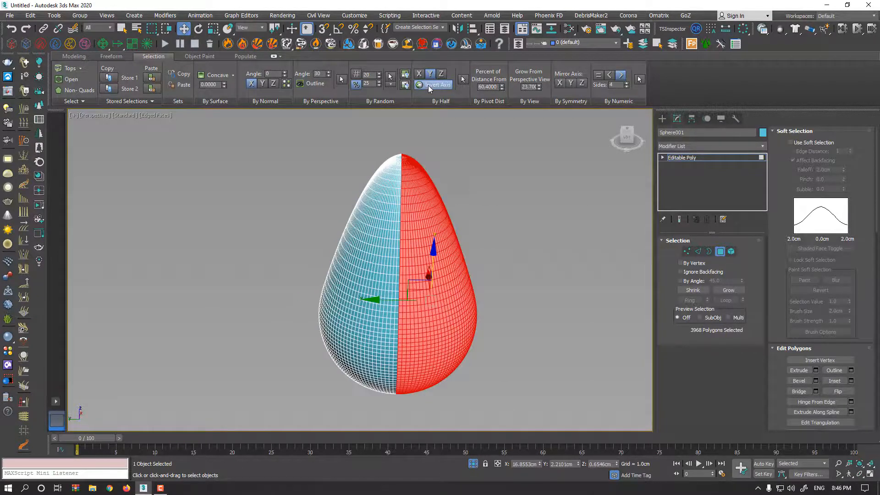
left_click(428, 85)
left_click(428, 85)
middle_click_drag(440, 123, 486, 112, "alt")
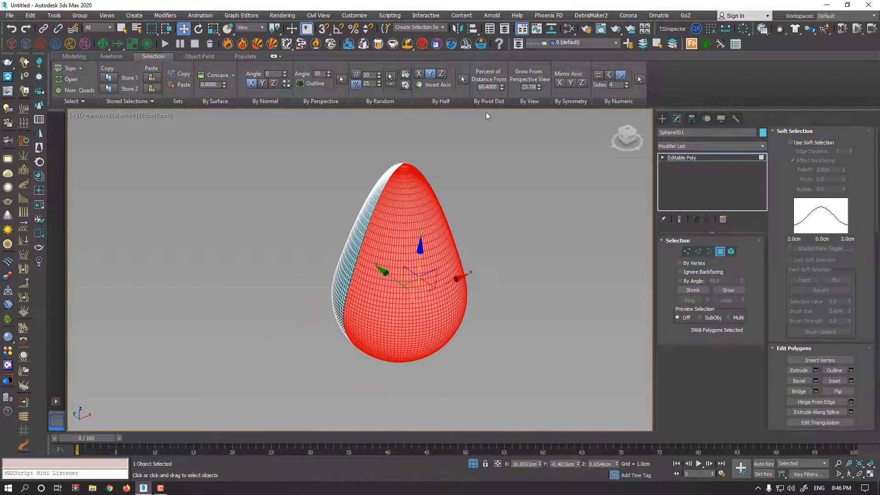
Step: Select half of the egg-shaped sphere's polygons along the Z axis with By Half, and invert that axis
left_click(441, 73)
middle_click_drag(448, 151, 461, 122, "alt")
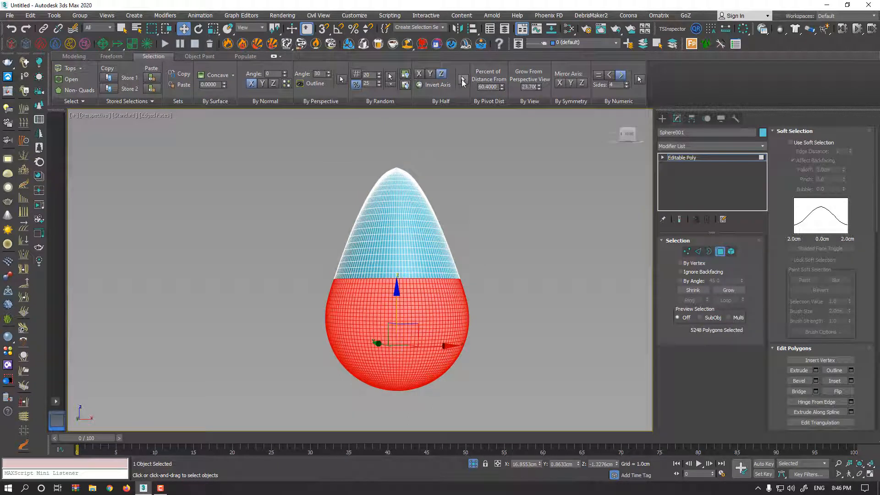
left_click(438, 85)
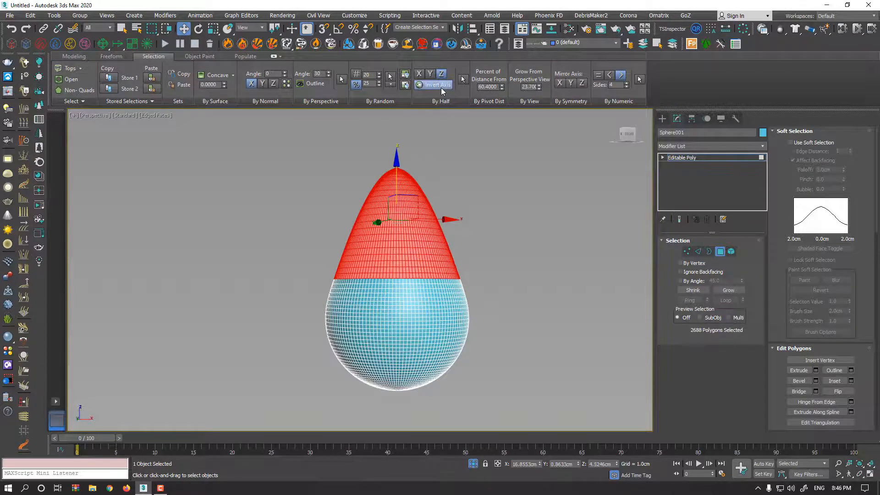
middle_click_drag(435, 195, 432, 215, "alt")
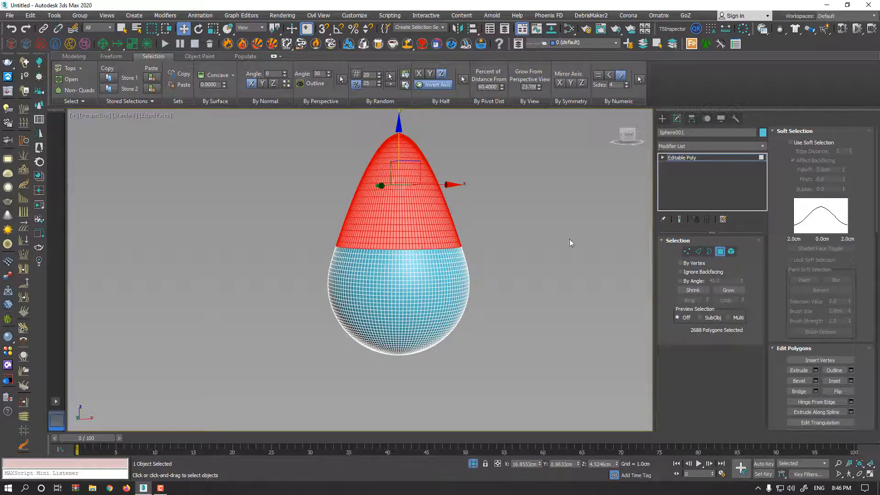
middle_click_drag(419, 246, 420, 246, "alt")
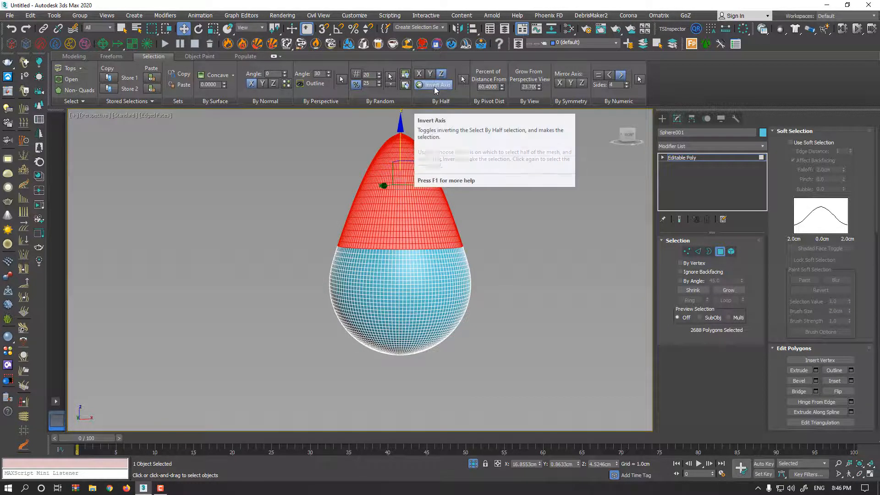
middle_click_drag(407, 215, 402, 220, "alt")
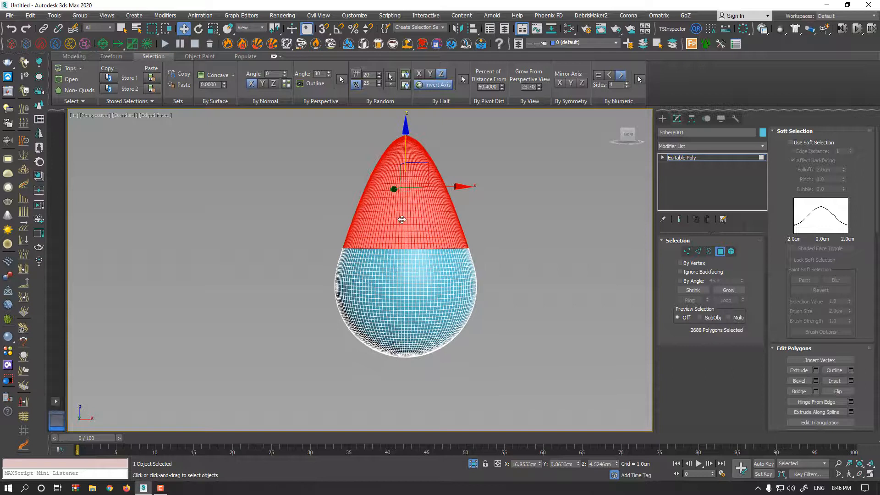
Step: Leave Polygon level and move only the sphere's pivot down along Z to about -1.34 cm
left_click(724, 253)
left_click(691, 118)
left_click(710, 181)
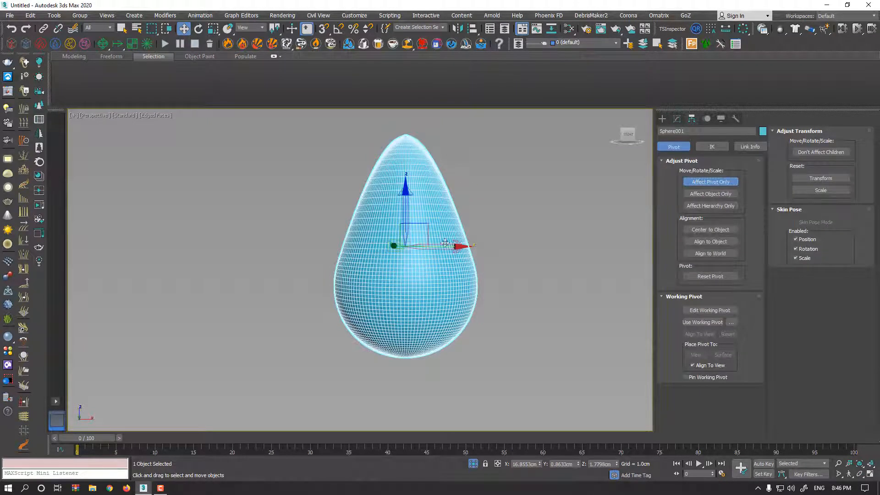
left_click_drag(406, 210, 406, 274)
Step: Reset the sphere's transform with Reset XForm and convert it to an Editable Poly
right_click(425, 232)
mouse_move(472, 327)
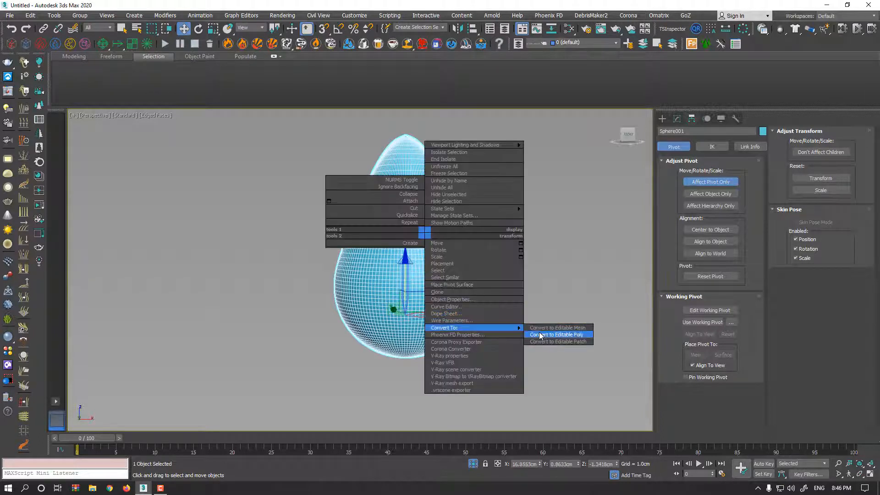
left_click(735, 118)
left_click(713, 287)
right_click(426, 246)
mouse_move(504, 341)
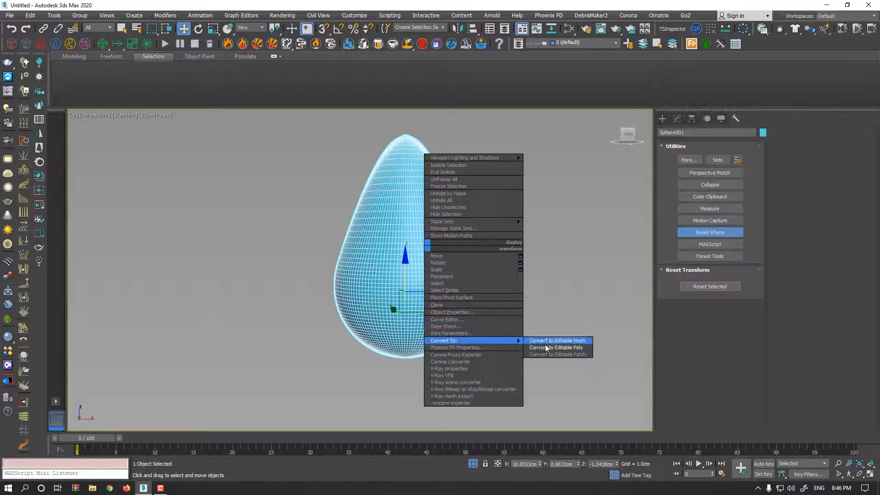
left_click(550, 347)
Step: Enter Polygon level and select the half above the lowered pivot with By Half on the inverted Z axis
left_click(720, 252)
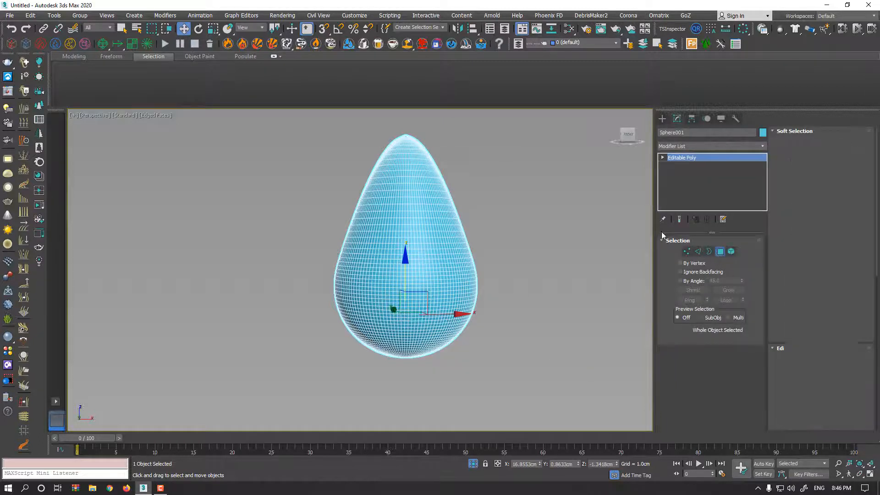
left_click(463, 80)
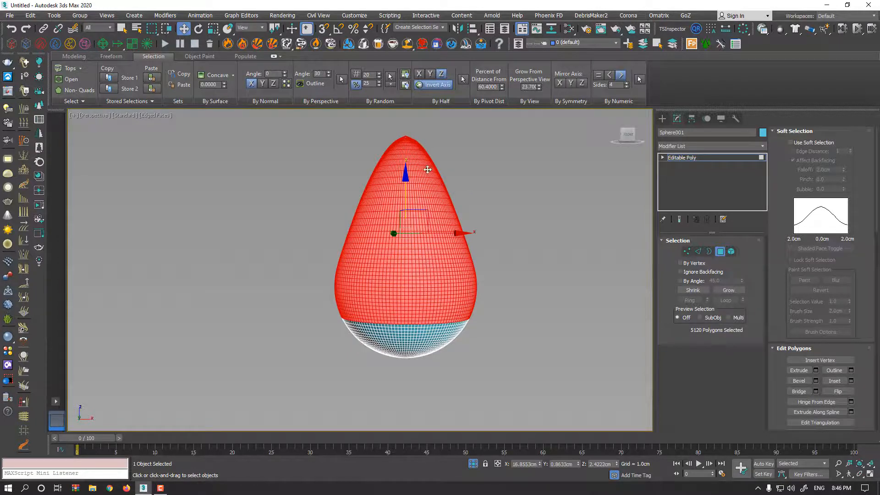
middle_click_drag(426, 311, 427, 302, "alt")
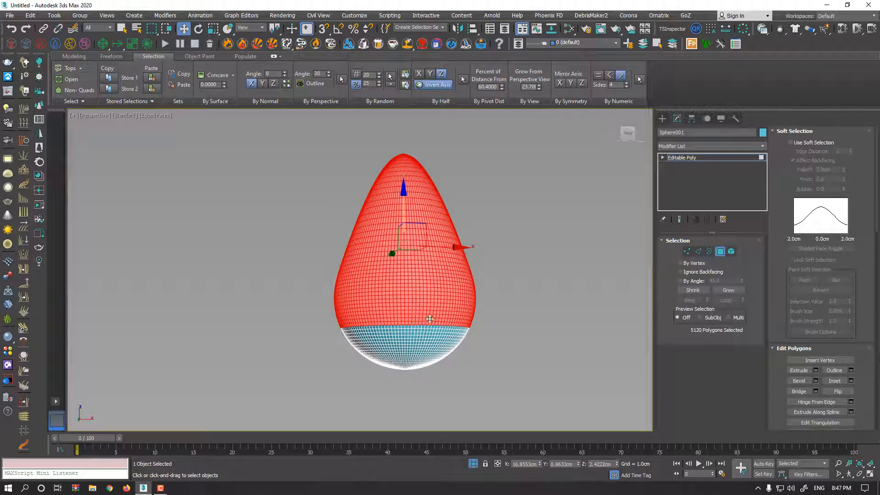
middle_click_drag(465, 305, 489, 290, "alt")
Step: Clear the selection and repeatedly select a random 25 percent of the sphere's polygons with By Random
left_click(490, 286)
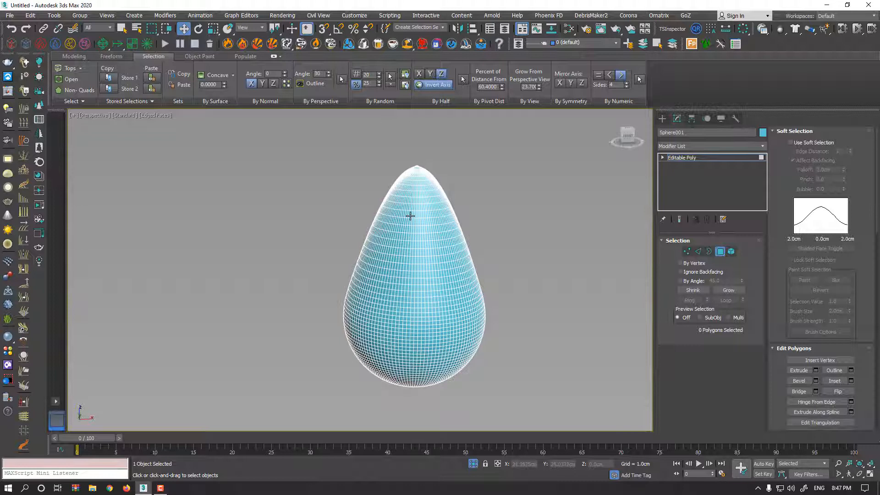
middle_click_drag(410, 216, 398, 206, "alt")
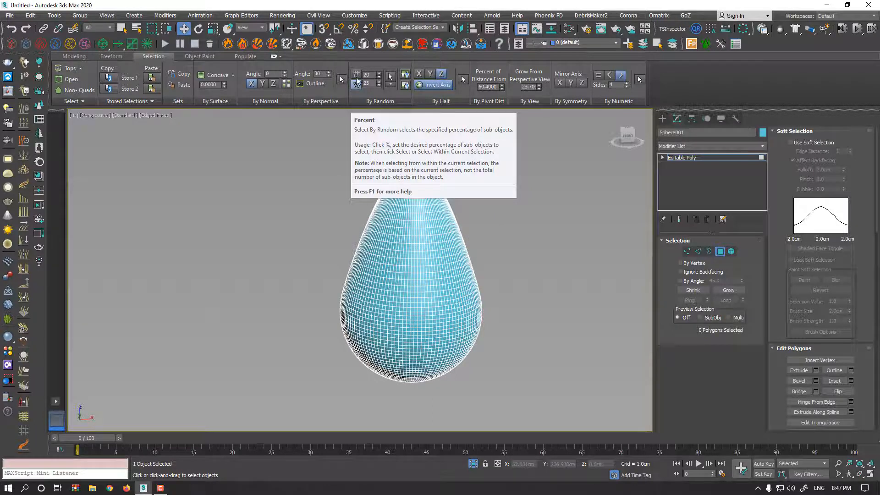
left_click(357, 85)
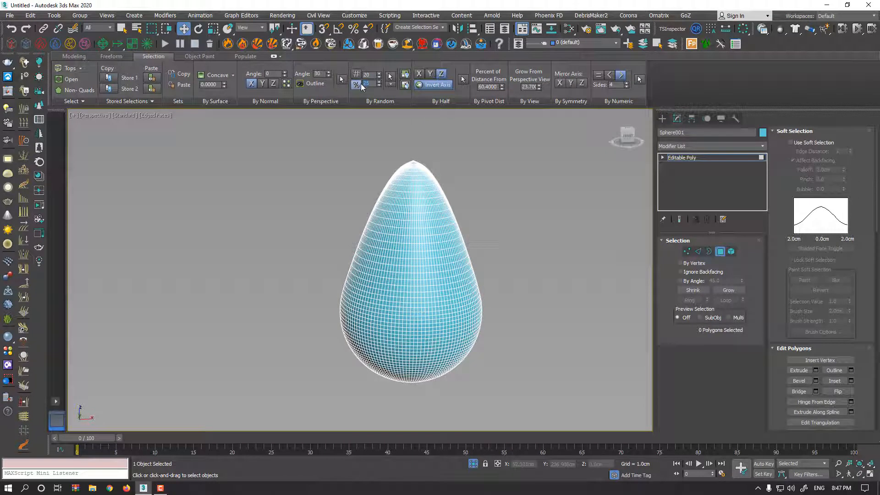
left_click(390, 78)
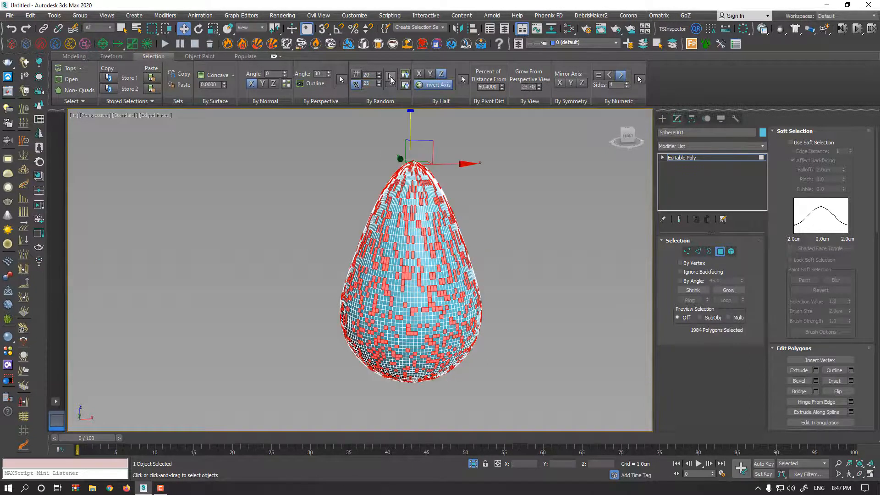
left_click(390, 77)
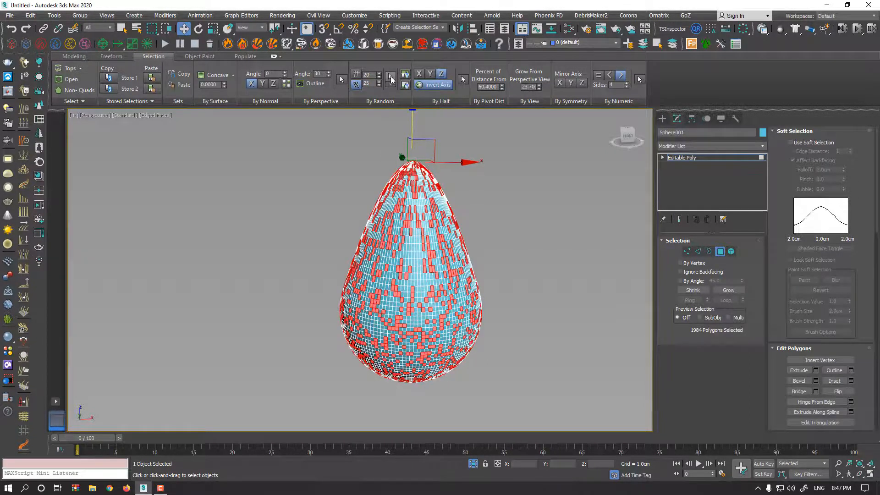
left_click(391, 77)
left_click(391, 77)
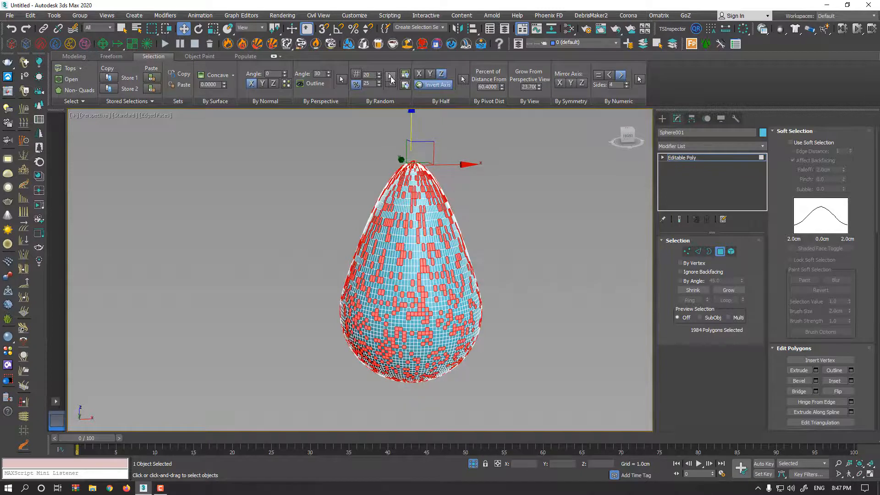
left_click(390, 77)
middle_click_drag(419, 238, 359, 278, "alt")
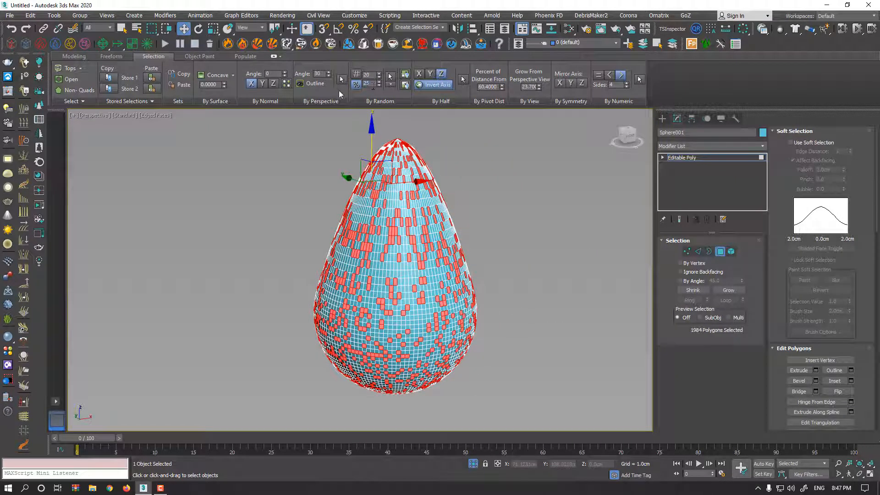
Step: Set the By Random percentage to 10 and reselect random polygons several times
type("10")
left_click(394, 79)
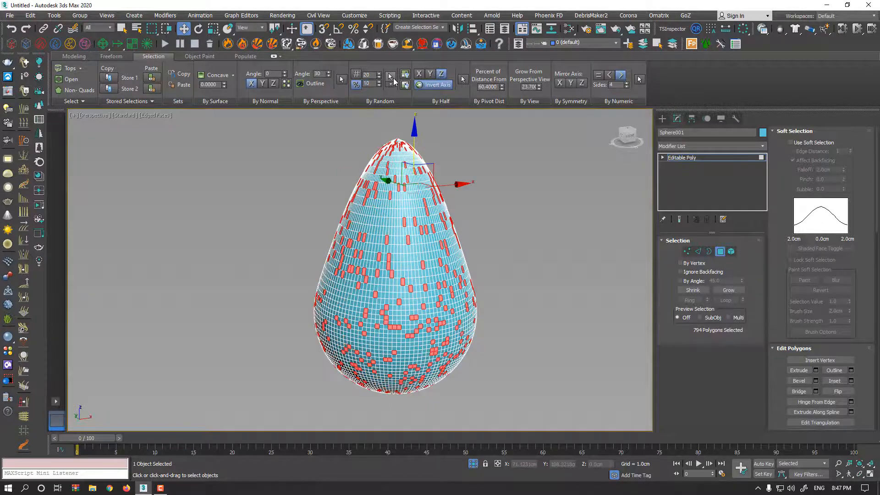
left_click(393, 79)
left_click(393, 78)
left_click(393, 78)
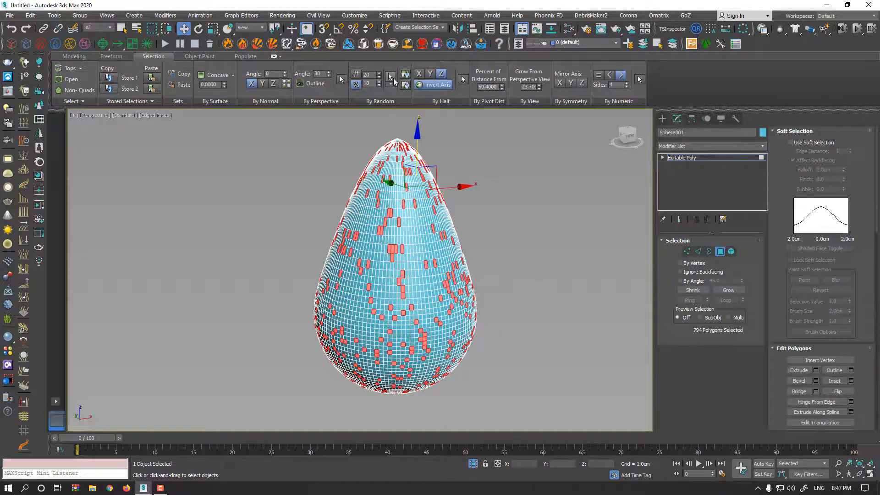
left_click(393, 78)
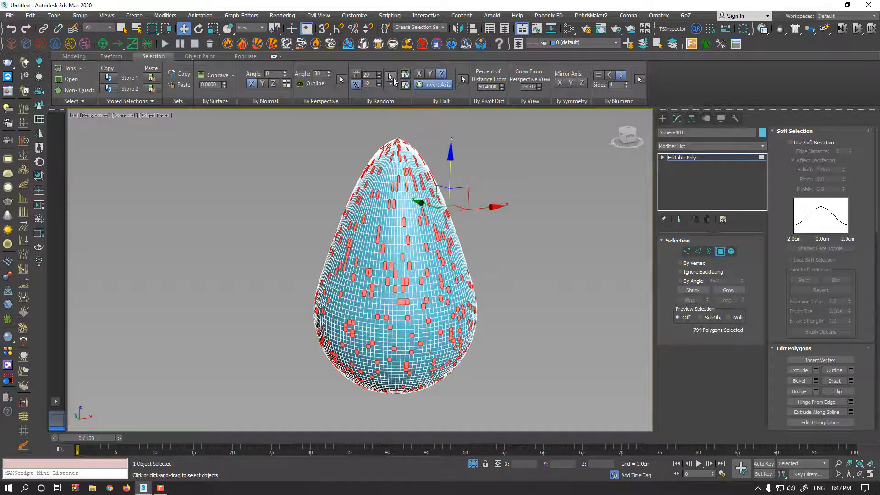
Step: Switch By Random to a fixed number of 5, select the random polygons, and inspect them in wireframe display
left_click(358, 76)
left_click(355, 76)
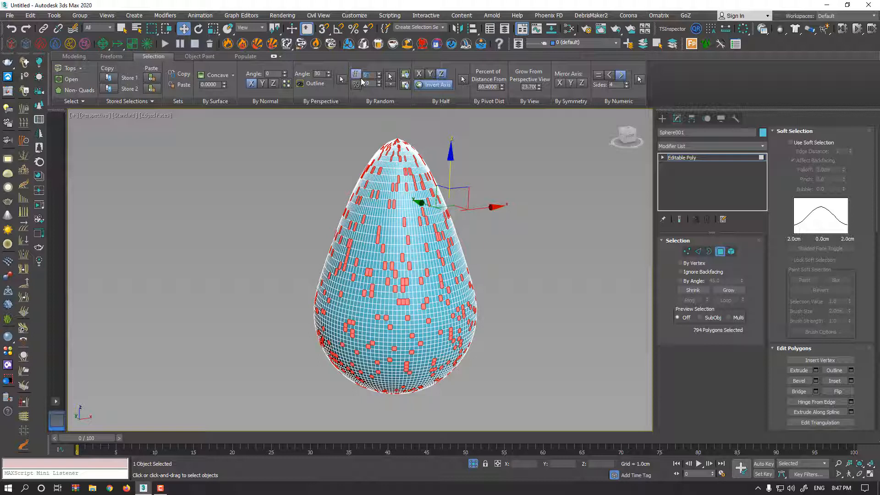
type("5")
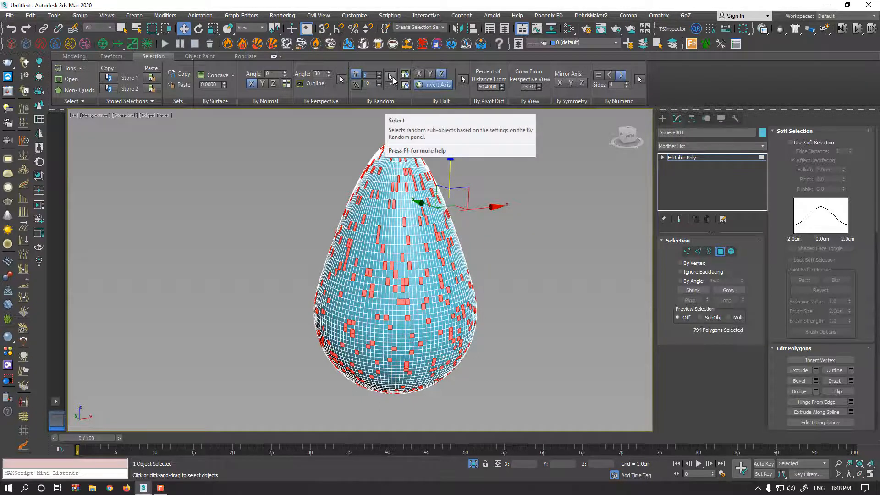
left_click(391, 76)
mouse_move(408, 186)
middle_mouse_down("alt")
mouse_move(419, 207)
mouse_move(426, 157)
mouse_move(500, 185)
mouse_move(512, 178)
mouse_move(477, 232)
middle_mouse_up("alt")
key("F3")
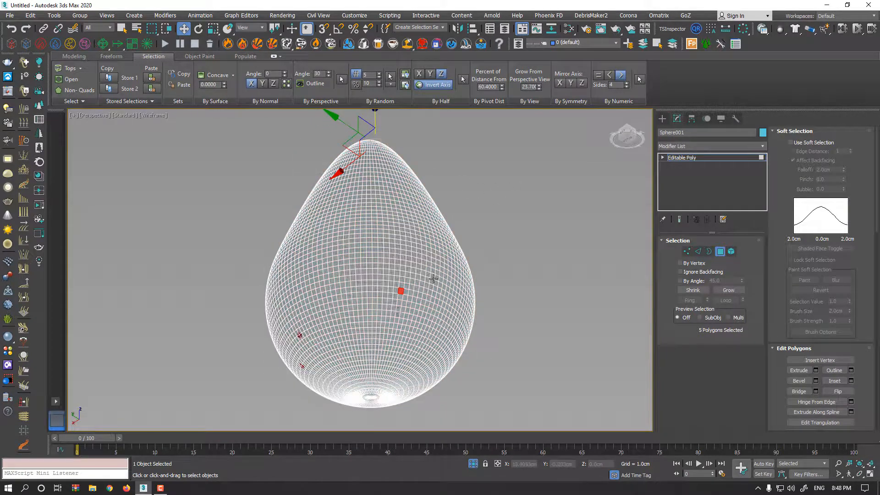
middle_click_drag(403, 275, 410, 267, "alt")
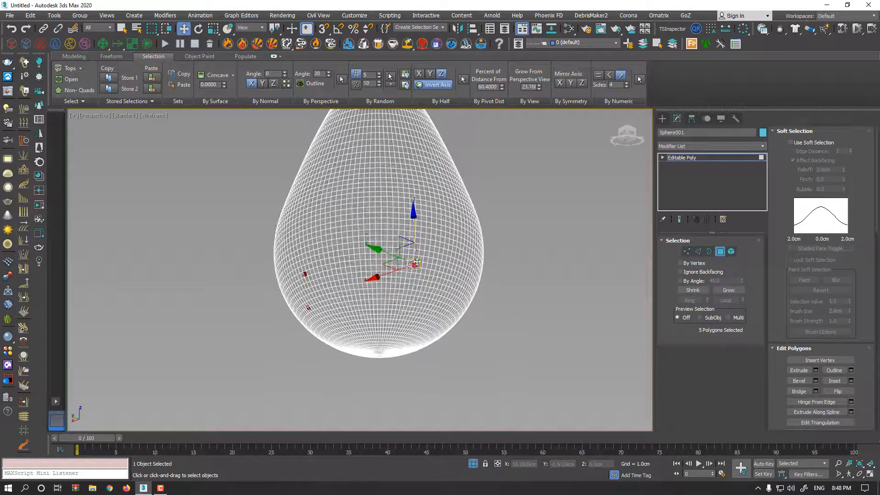
middle_click_drag(317, 299, 330, 275, "alt")
middle_click_drag(330, 275, 361, 371)
scroll(362, 367, "down", 3)
middle_click_drag(361, 239, 360, 262, "alt")
middle_click_drag(360, 262, 357, 193)
scroll(357, 193, "up", 5)
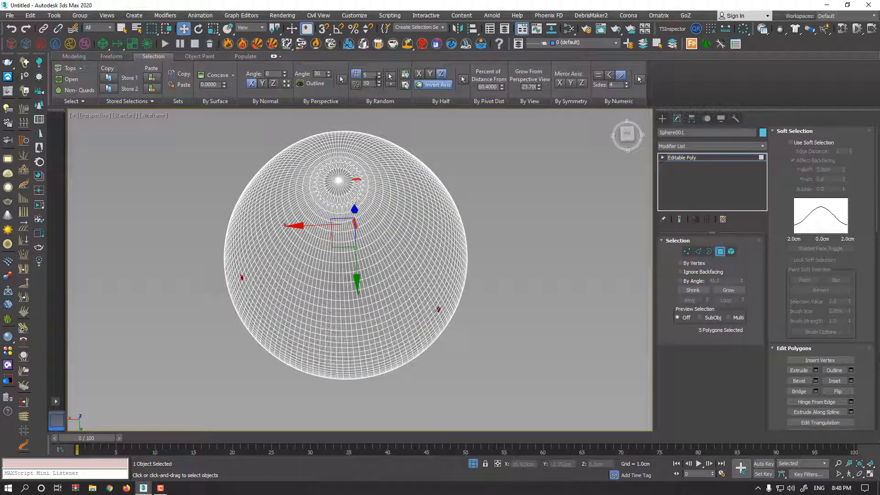
Step: Lower the By Random number to 3, select random polygons again, and inspect them around the wireframe sphere
left_click(378, 76)
left_click(392, 77)
middle_click_drag(398, 286, 390, 256, "alt")
left_click(522, 271)
middle_click_drag(426, 311, 428, 242, "alt")
middle_click_drag(374, 212, 492, 376, "alt")
middle_click_drag(445, 202, 445, 269)
scroll(443, 268, "down", 2)
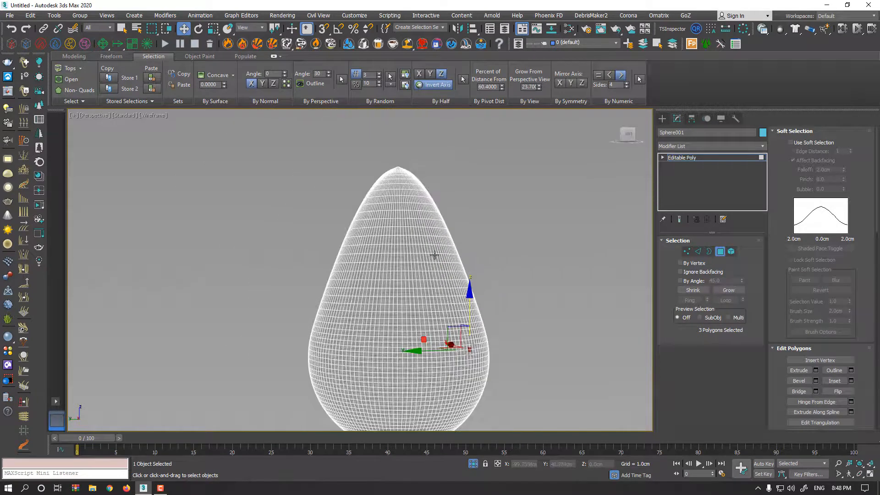
middle_click_drag(432, 202, 401, 215, "alt")
Step: Select a horizontal band of polygons around the sphere above its middle in the front view, and return to perspective
left_click(390, 85)
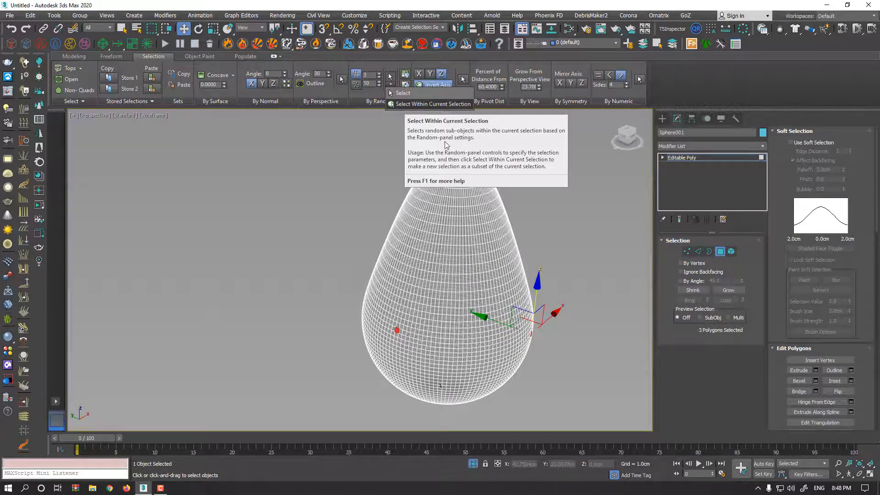
key("f")
middle_click_drag(156, 284, 446, 222)
left_click(460, 225)
left_click_drag(288, 236, 289, 234)
key("p")
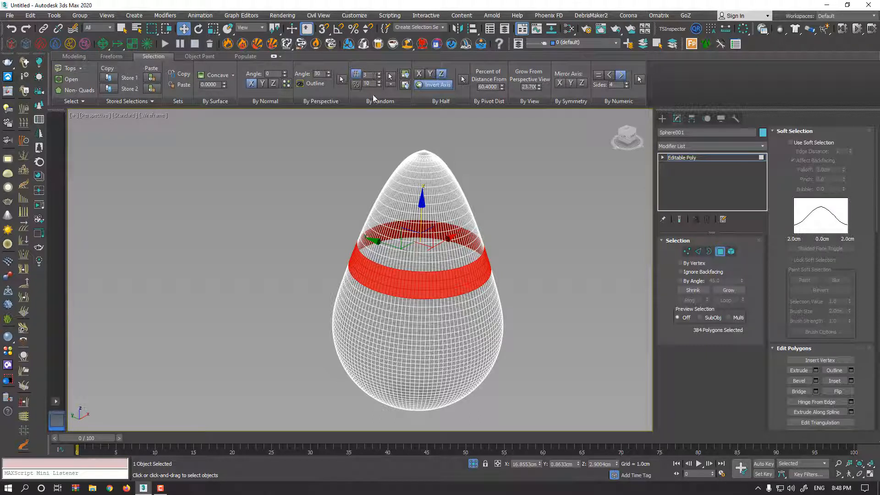
Step: Set the By Random number to 5, select random polygons within the current band selection, and inspect them
type("5")
middle_click_drag(438, 280, 435, 253, "alt")
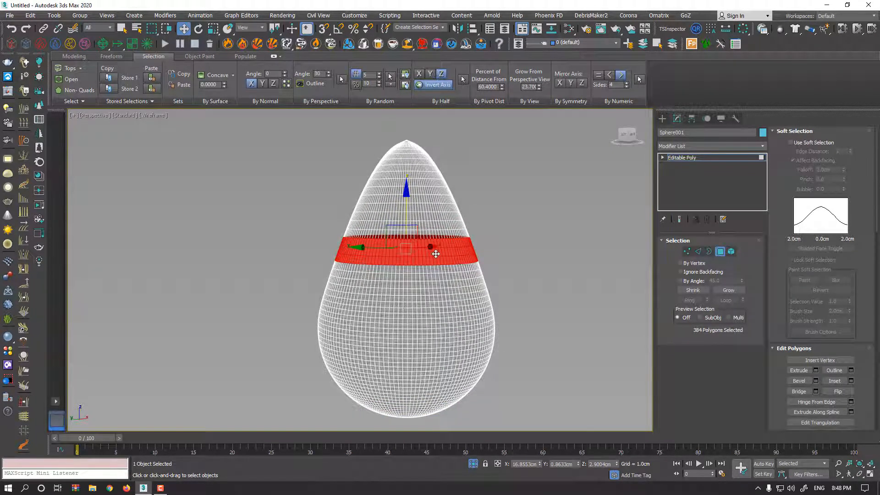
left_click(392, 85)
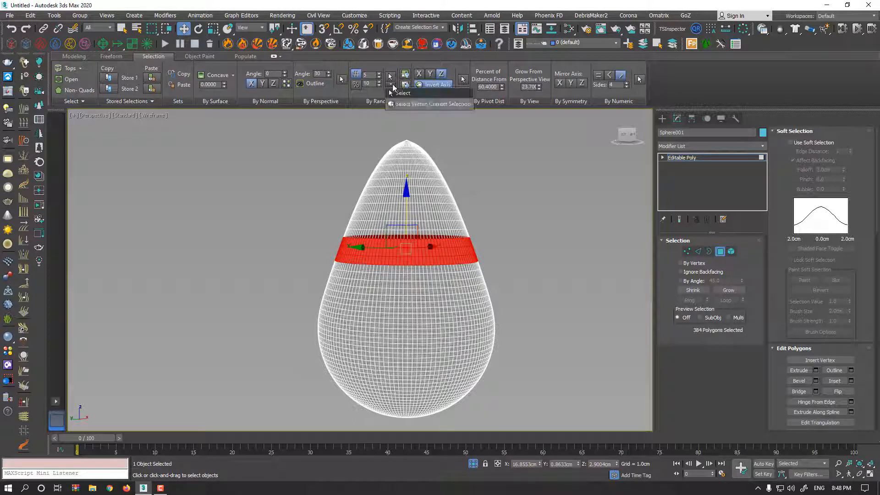
left_click(432, 105)
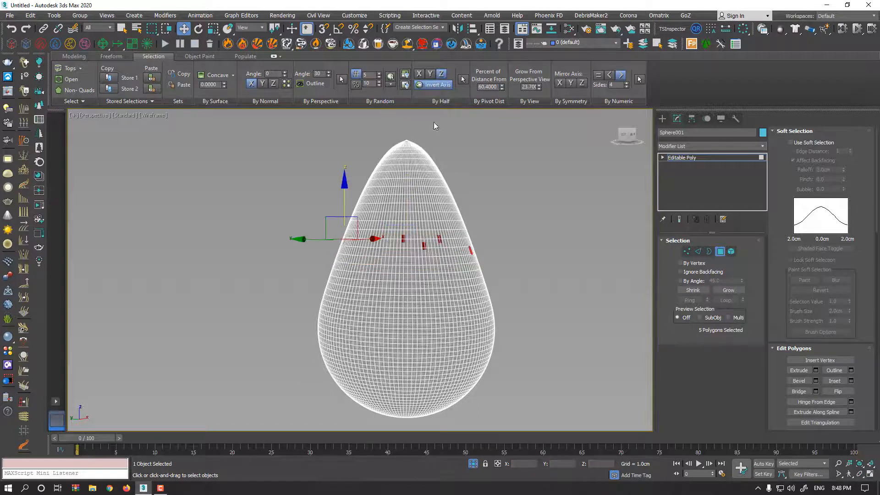
middle_click_drag(444, 241, 472, 258, "alt")
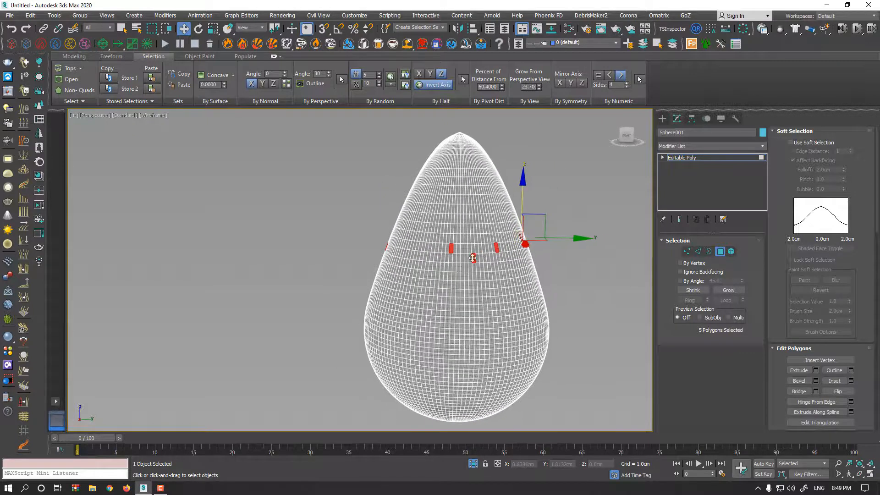
Step: Grow the random polygon selection several times with Random Grow, and shrink it repeatedly with Random Shrink
left_click(406, 77)
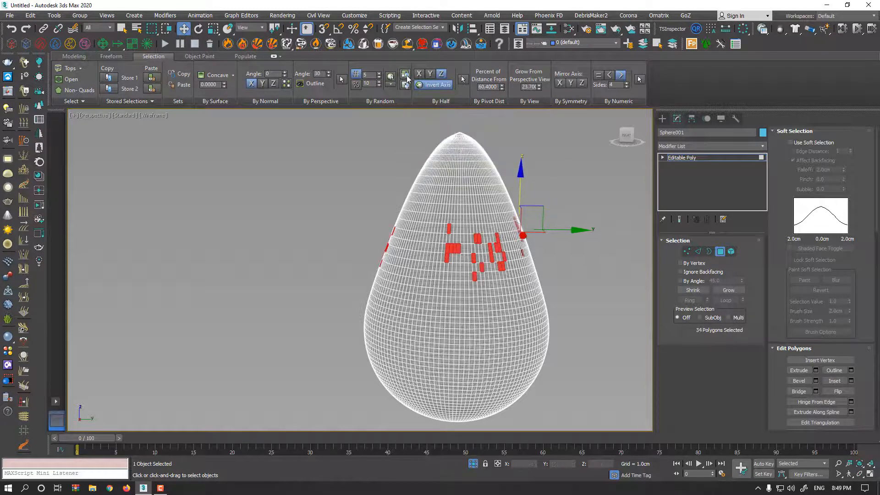
left_click(407, 78)
left_click(406, 77)
left_click(406, 77)
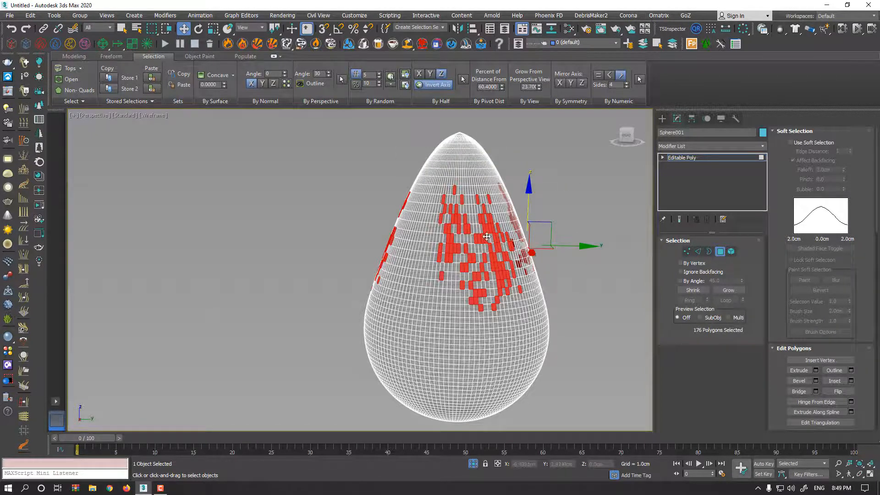
left_click(405, 86)
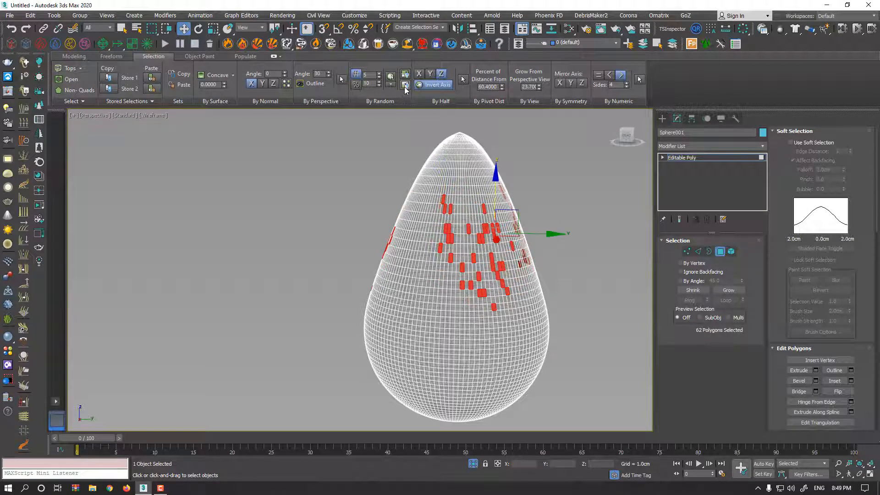
left_click(405, 85)
left_click(405, 86)
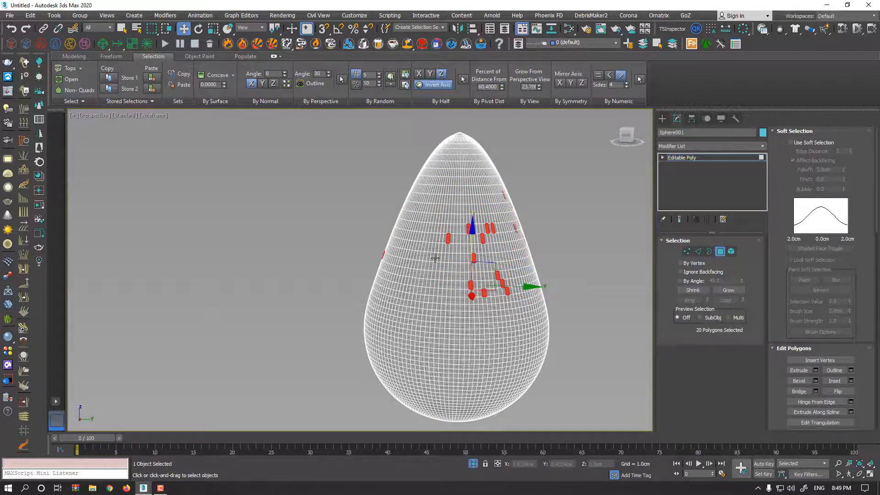
left_click(405, 86)
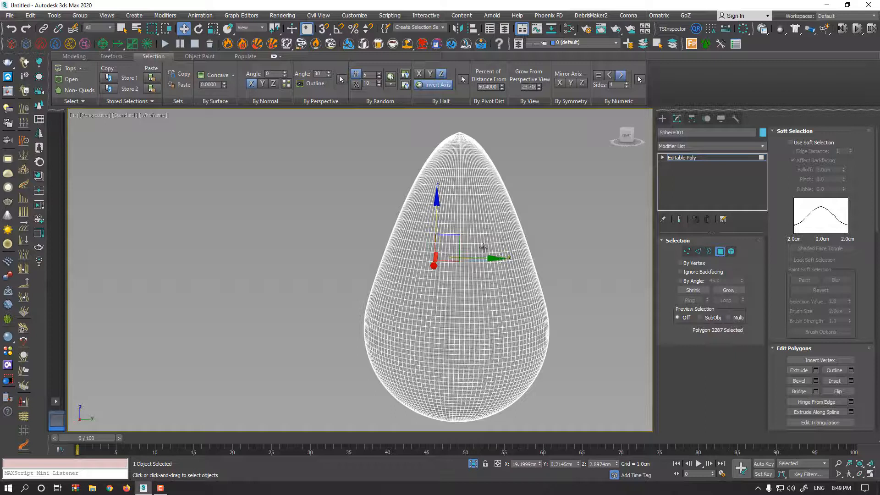
Step: Select two separate polygons on the sphere, expand them with Random Grow, reduce them with Random Shrink, and inspect the selection
left_click(484, 252, "ctrl")
left_click(405, 74)
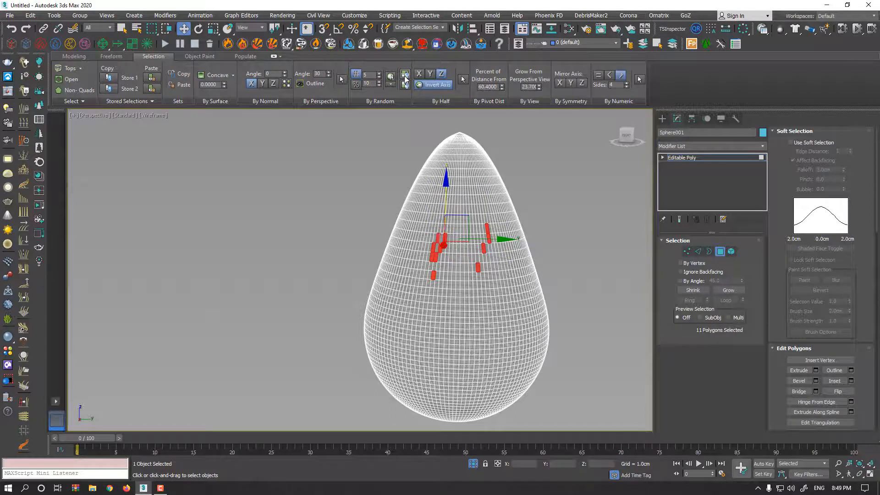
left_click(405, 74)
left_click(405, 86)
left_click(405, 86)
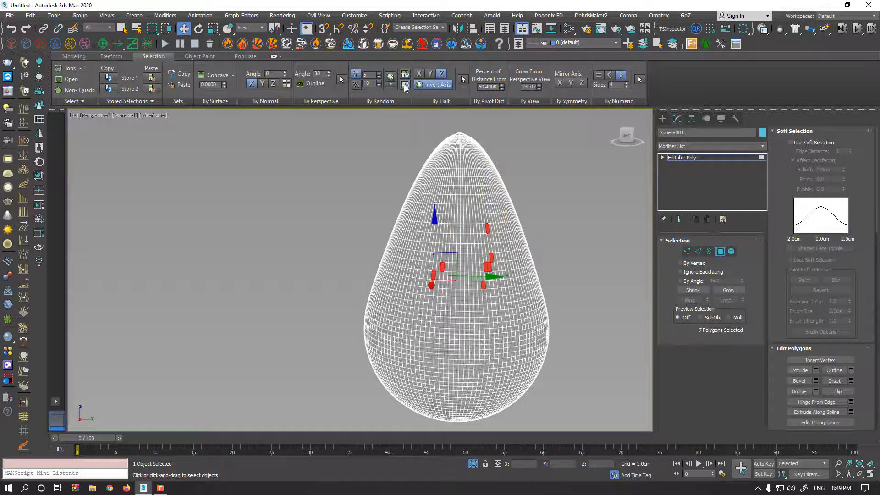
middle_click_drag(443, 255, 499, 261, "alt")
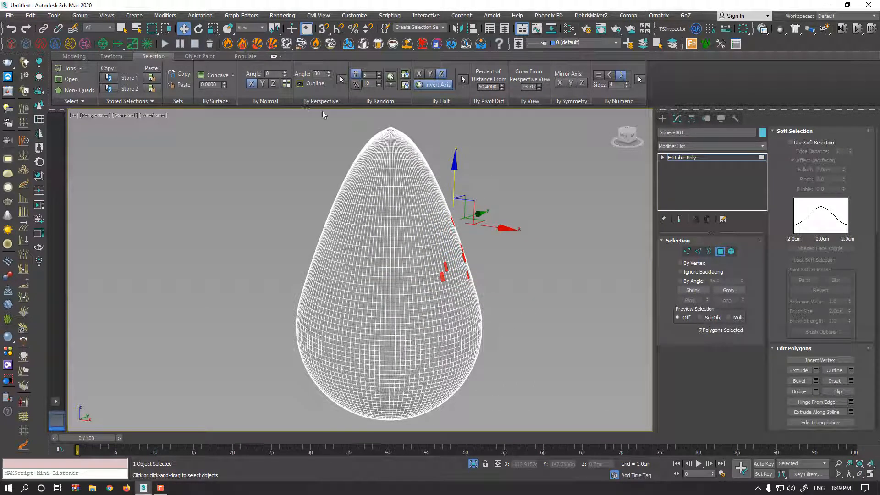
Step: Clear the selection, select the view-facing polygons By Perspective at an angle of 30, and reselect only their outline
left_click(462, 165)
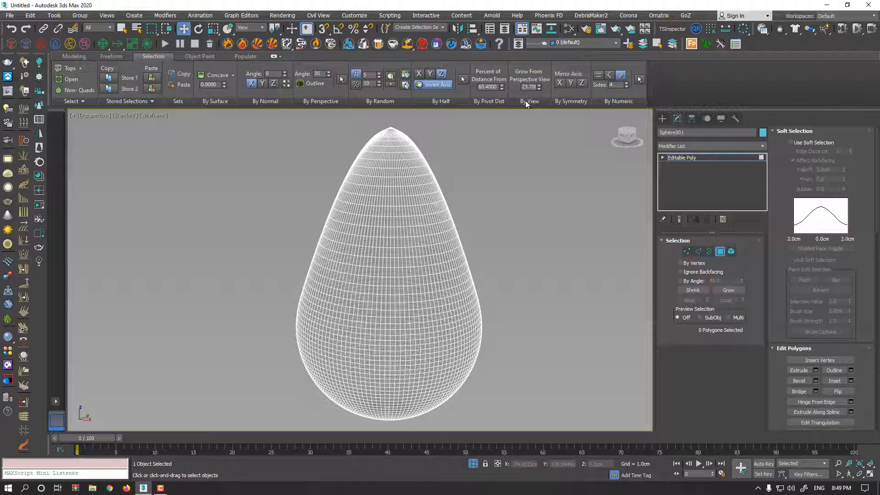
middle_click_drag(398, 139, 430, 134)
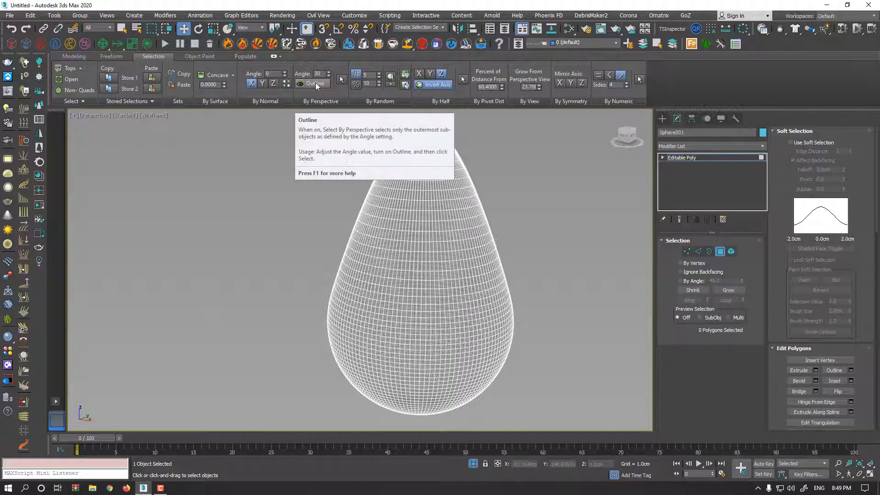
left_click(341, 80)
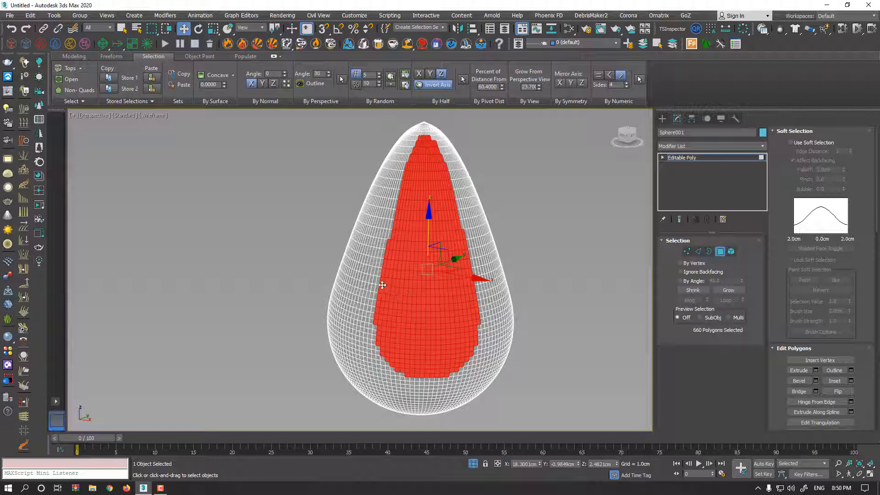
left_click(313, 88)
left_click(343, 79)
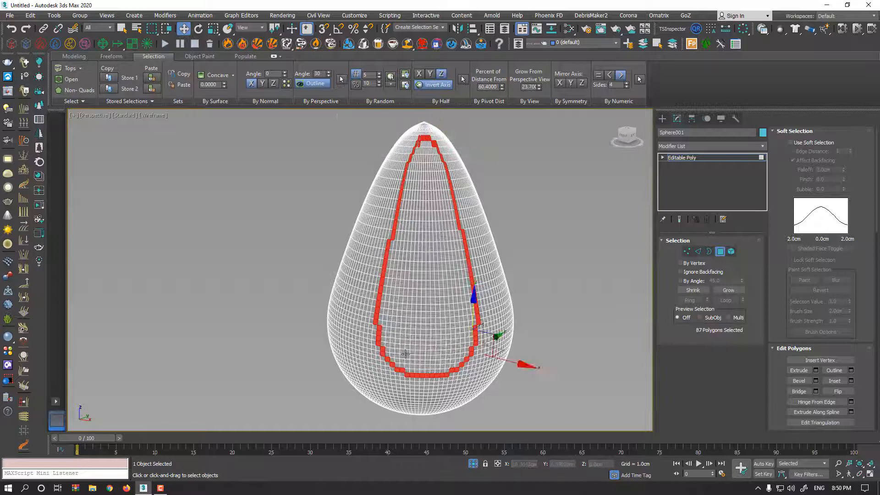
Step: Set the By Perspective angle to 50, select the outline polygons, and reselect the full area with Outline off
left_click_drag(309, 76, 276, 80)
type("50")
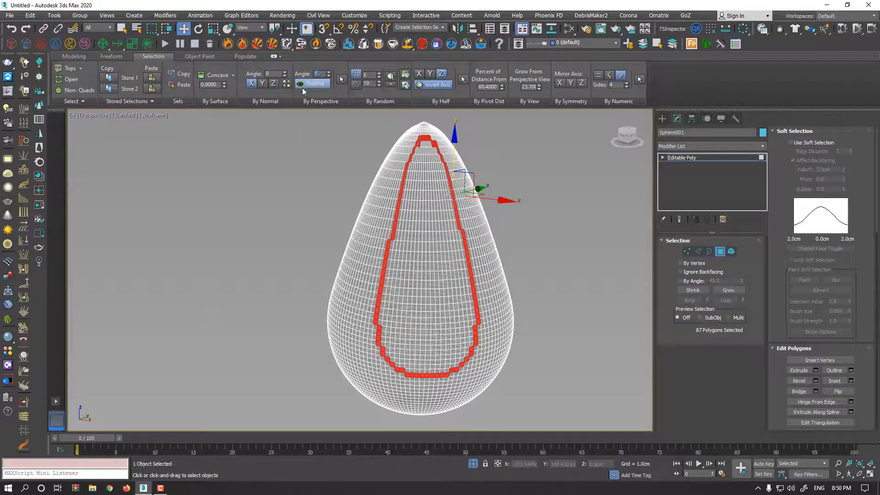
left_click(341, 79)
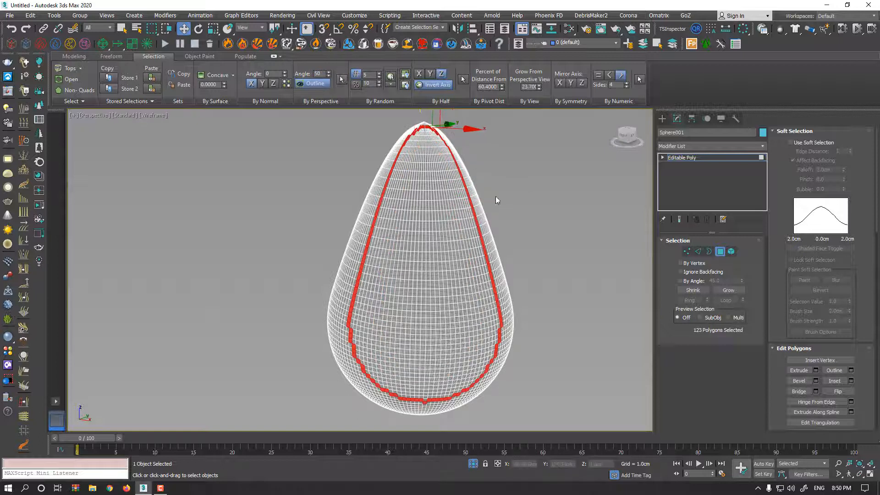
left_click(317, 84)
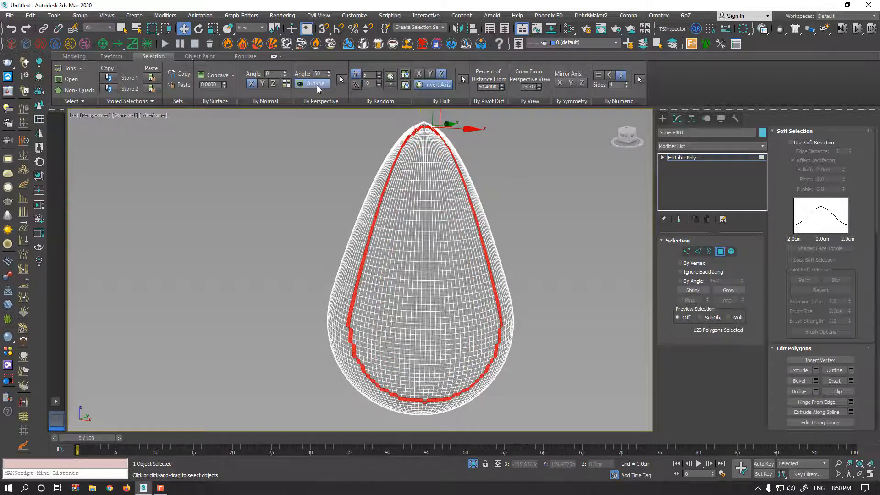
left_click(340, 80)
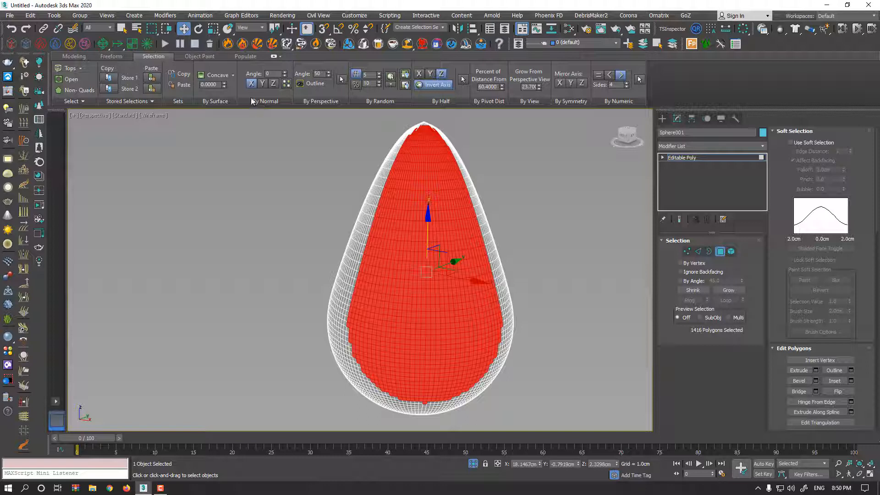
Step: Clear the selection, select polygons By Normal along the X axis at an angle of 45, and inspect them around the sphere
left_click(259, 136)
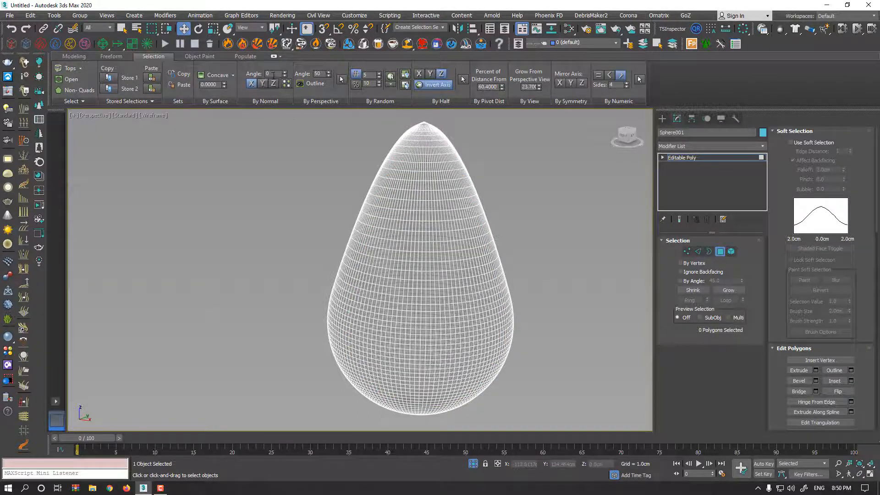
left_click(252, 84)
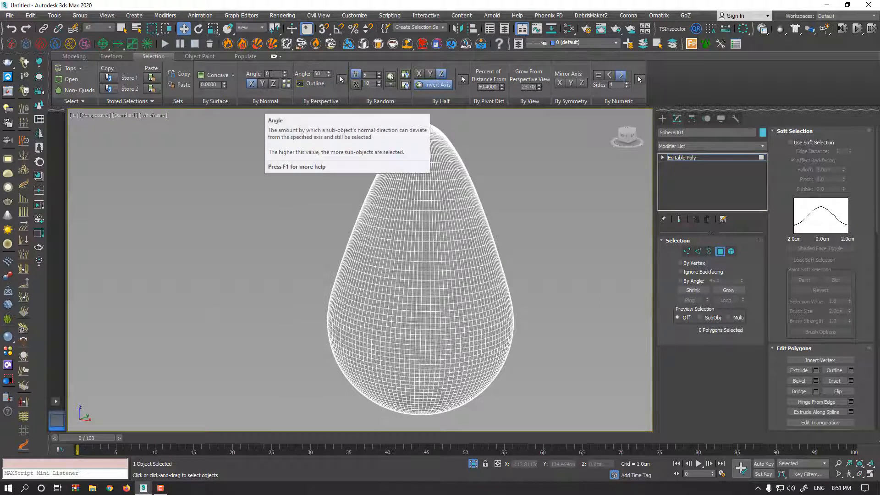
left_click(261, 83)
left_click(251, 84)
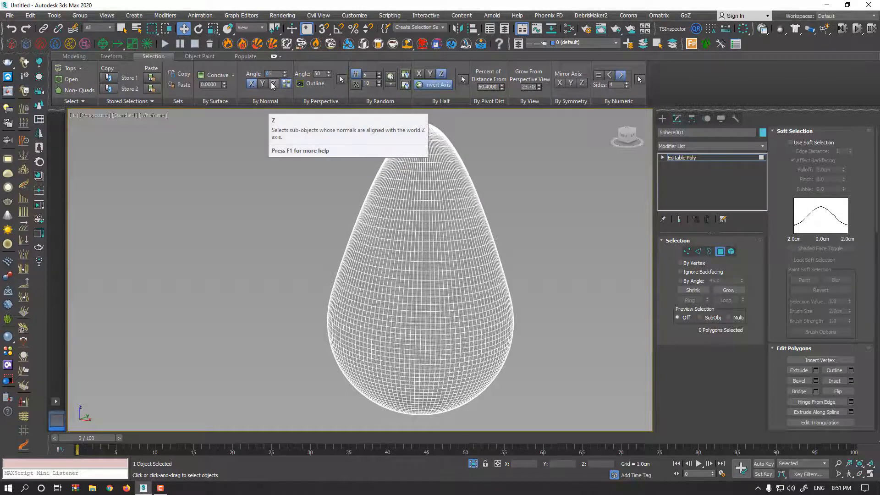
left_click(272, 84)
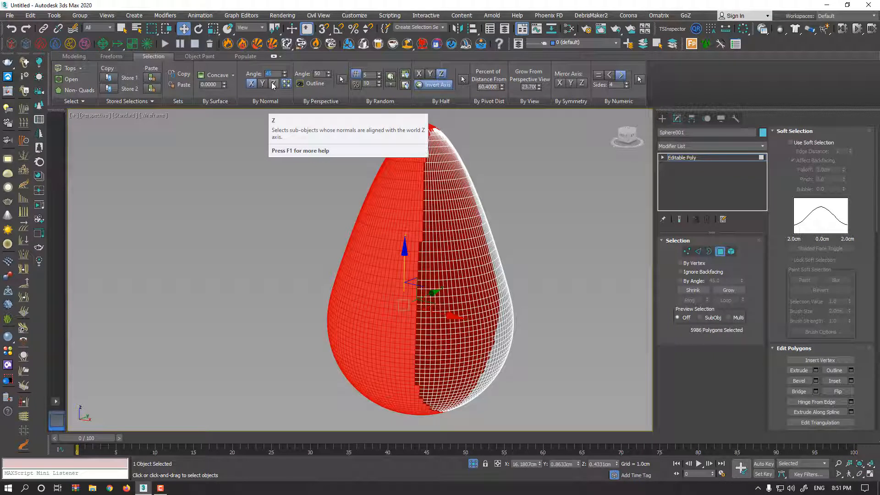
middle_click_drag(424, 240, 452, 264, "alt")
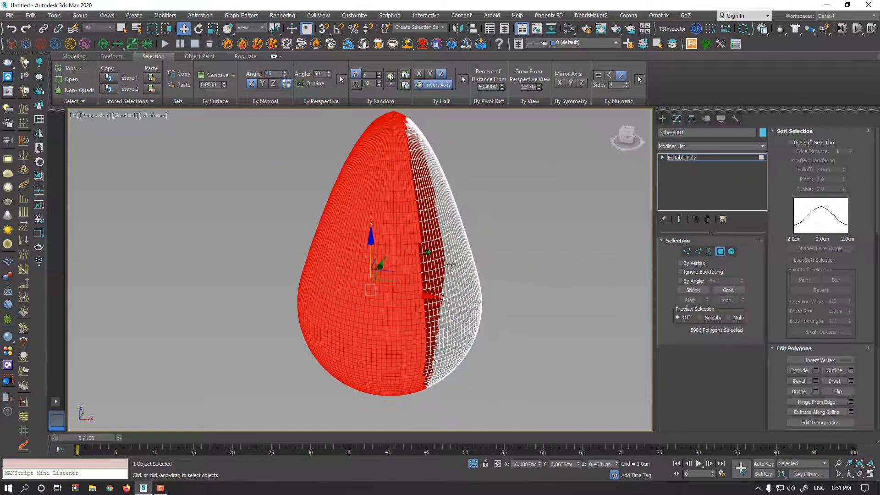
middle_click_drag(406, 300, 390, 237, "alt")
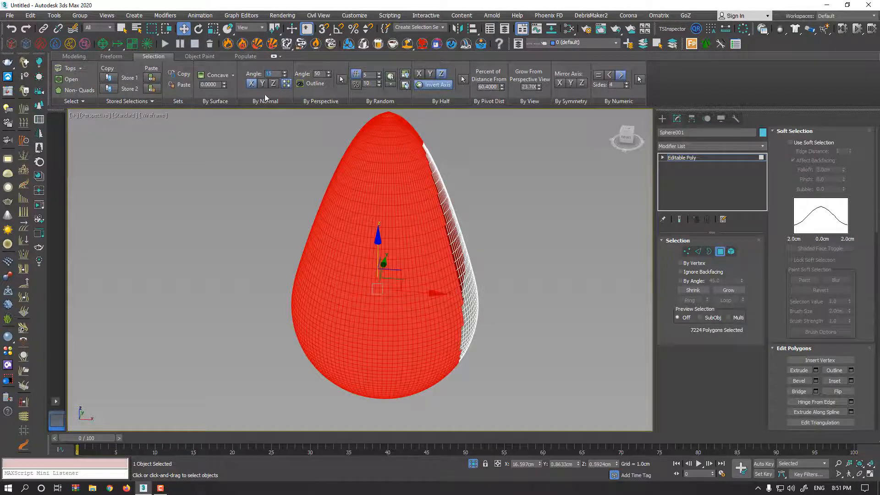
Step: Clear the selection, reselect polygons by X-axis normal at an angle of 20, and inspect them around the sphere
left_click(277, 161)
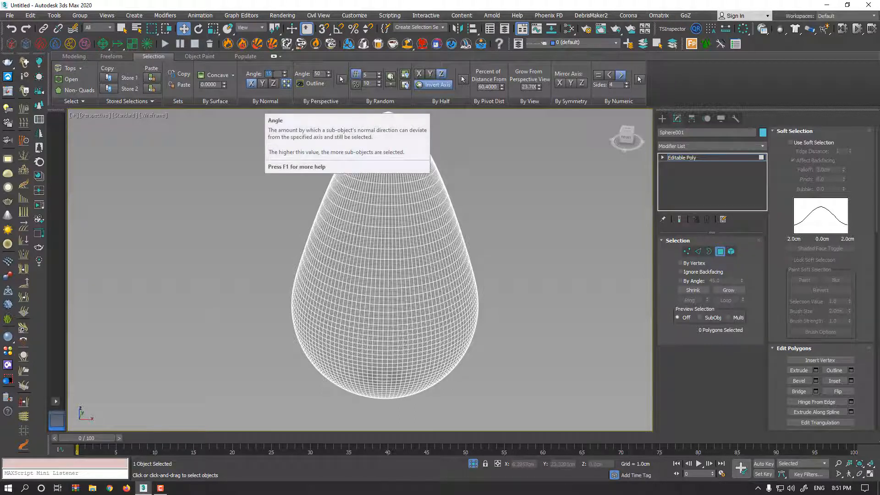
key("Return")
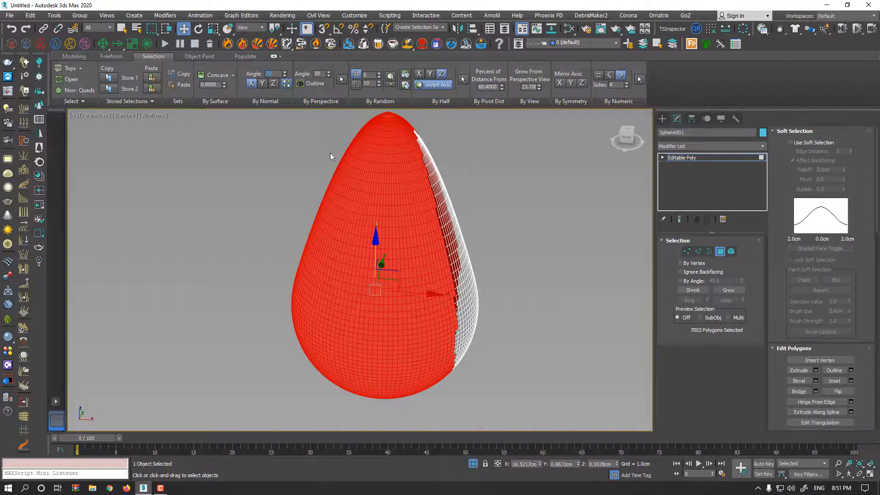
middle_click_drag(429, 227, 393, 215, "alt")
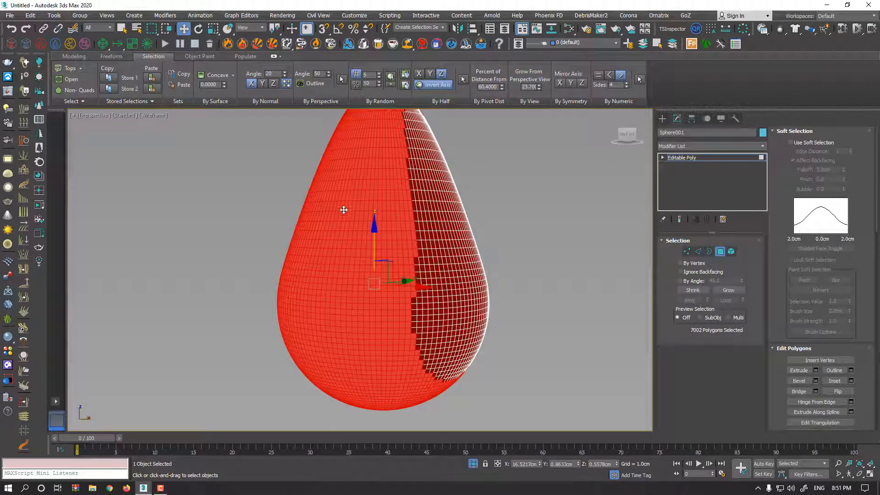
middle_click_drag(351, 225, 362, 257, "alt")
Step: Clear the selection, set the By Normal angle to 60, select along the X axis, and inspect the whole sphere
left_click(271, 134)
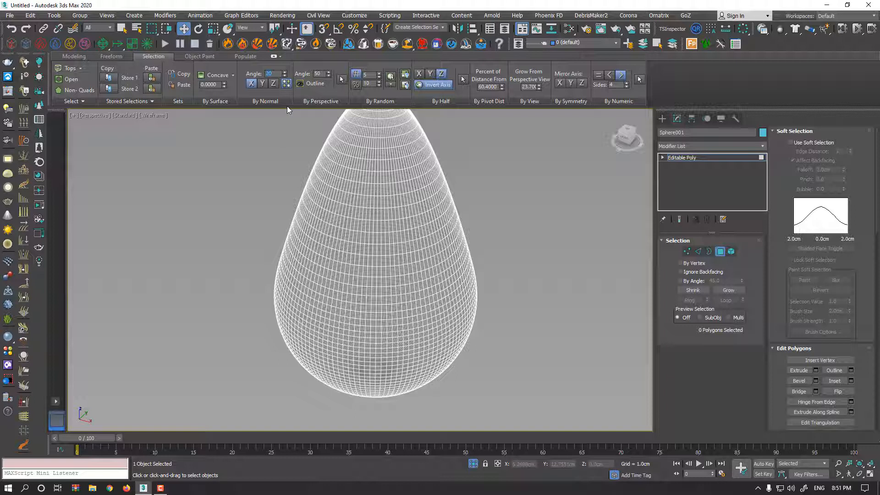
type("60")
left_click(252, 83)
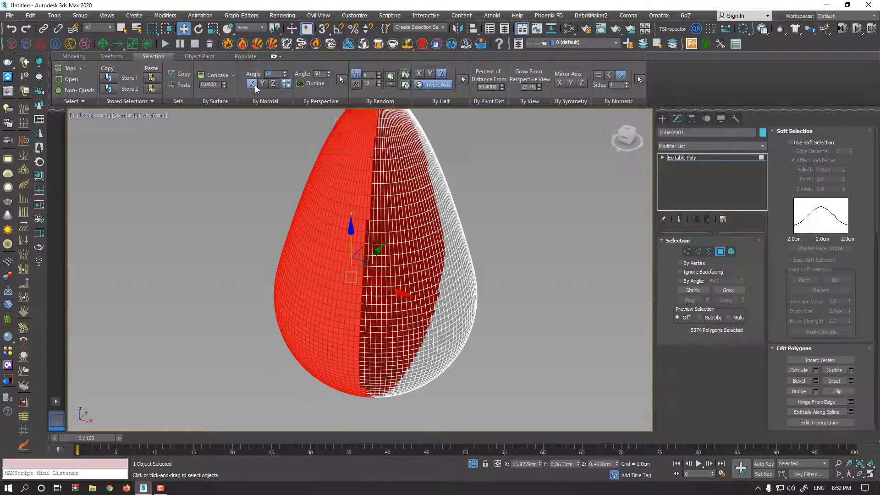
middle_click_drag(367, 178, 380, 155, "alt")
scroll(363, 167, "down", 3)
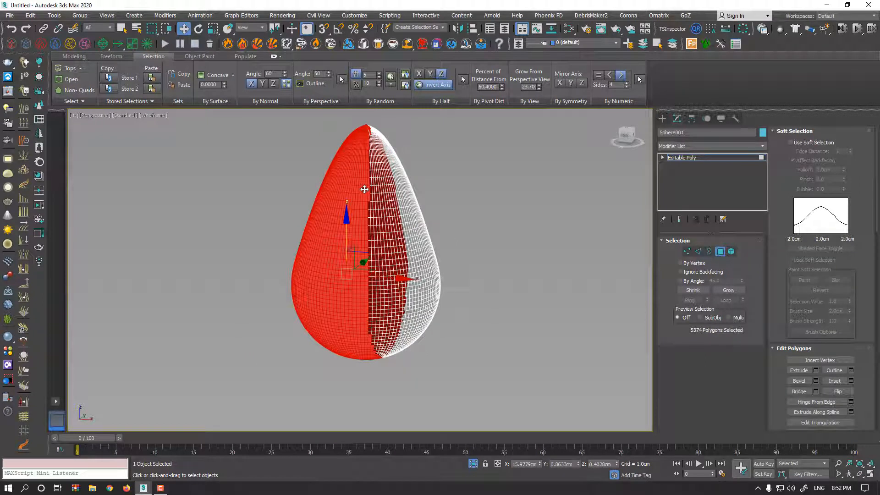
Step: Invert the By Normal polygon selection and invert it back with Select Invert
left_click(286, 84)
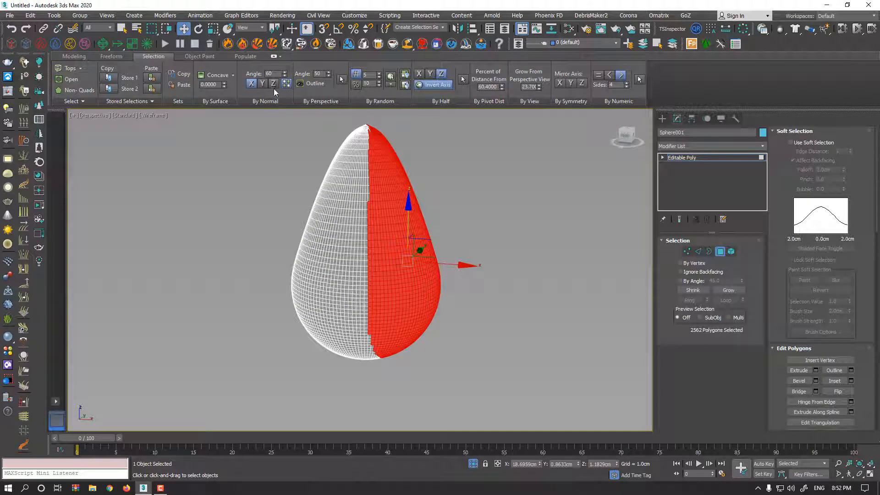
left_click(30, 15)
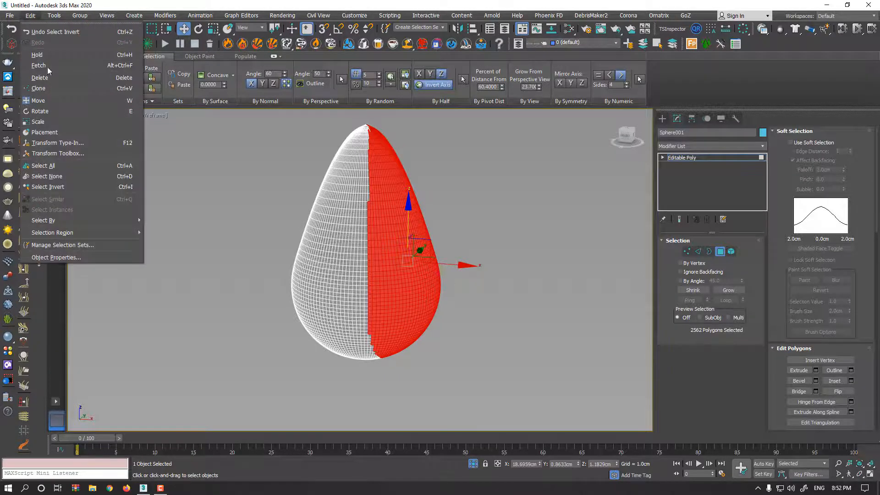
left_click(68, 186)
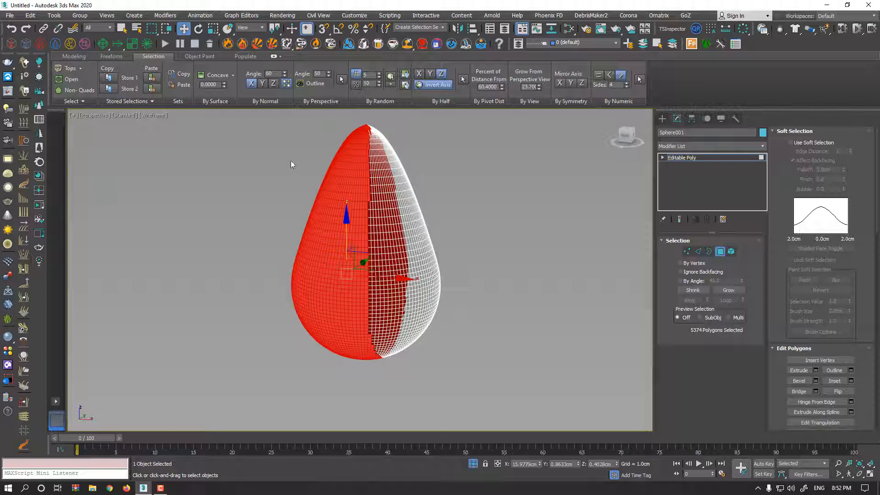
Step: Select polygons By Normal along the Y axis at an angle of 59, and clear the selection
left_click(263, 86)
left_click(292, 131)
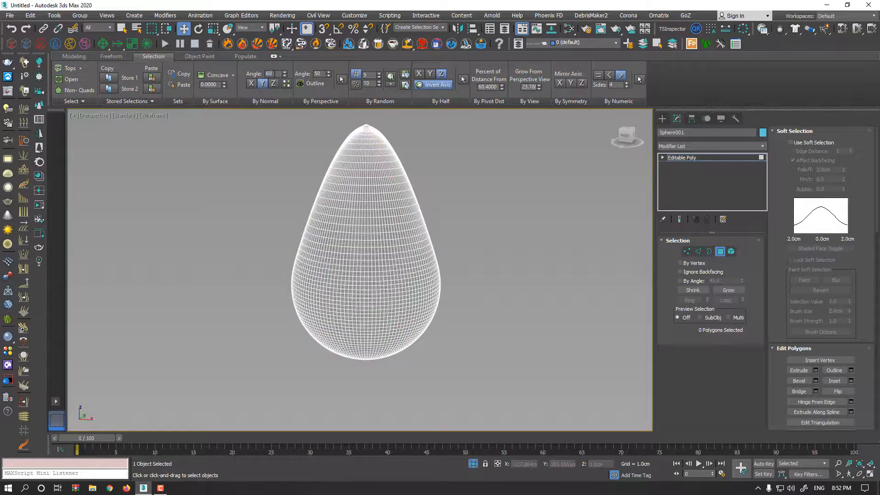
left_click(284, 76)
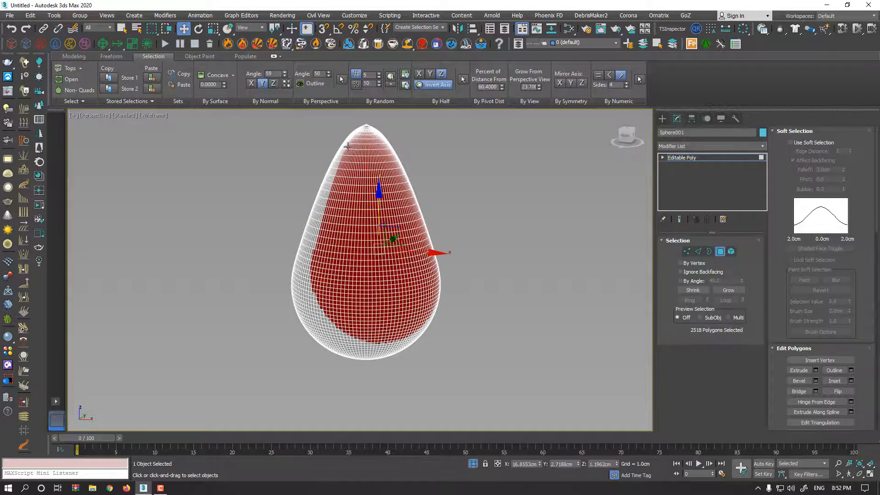
left_click(279, 122)
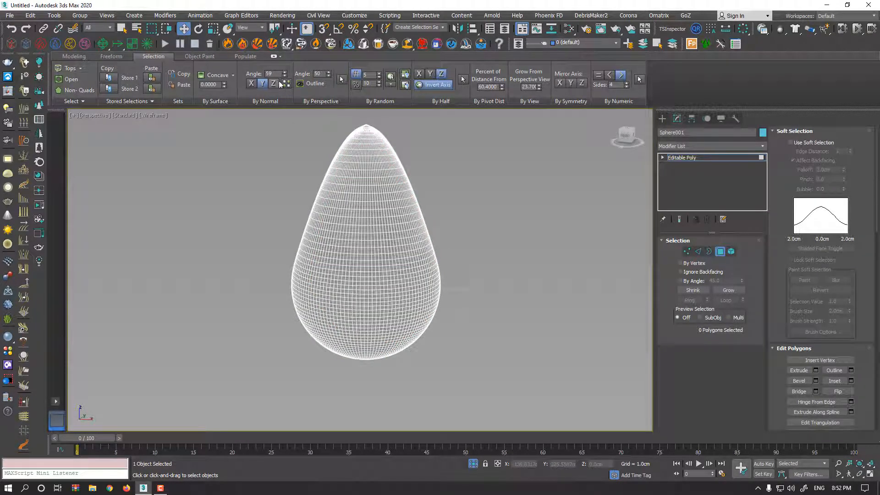
Step: Select polygons By Normal along the Z axis at an angle of 60, inspect them, and clear the selection
left_click(273, 83)
left_click(284, 72)
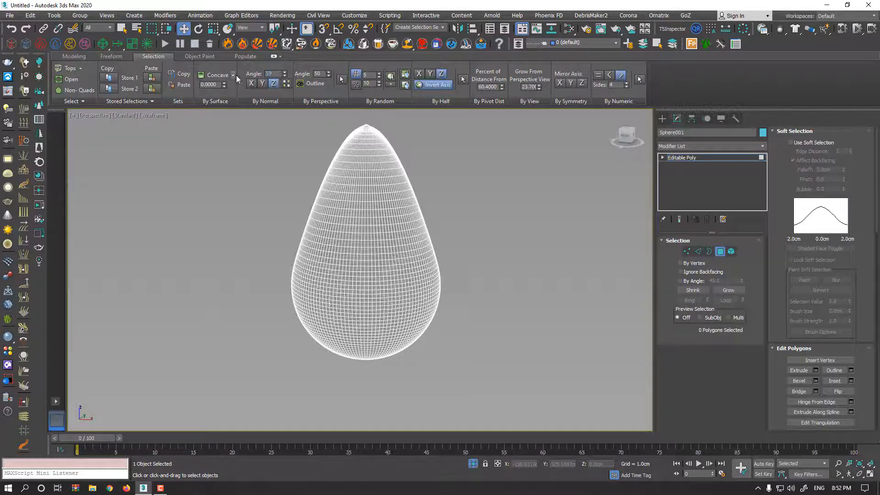
middle_click_drag(379, 217, 369, 168, "alt")
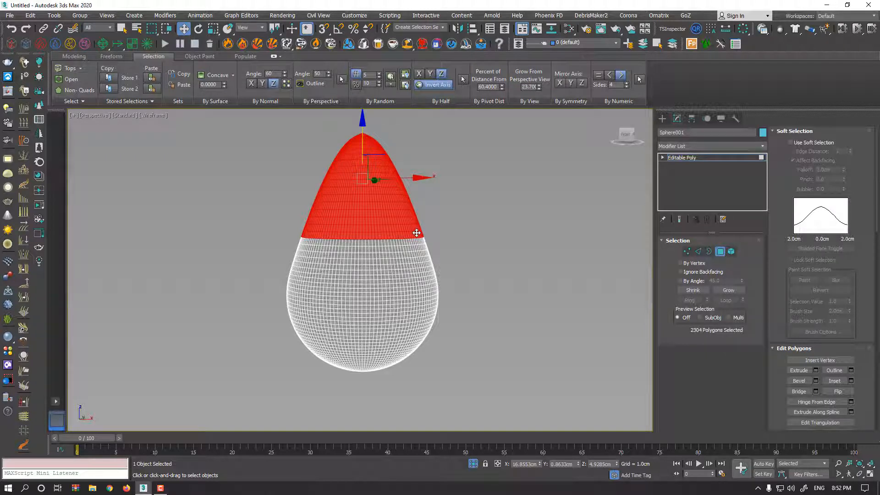
left_click(690, 281)
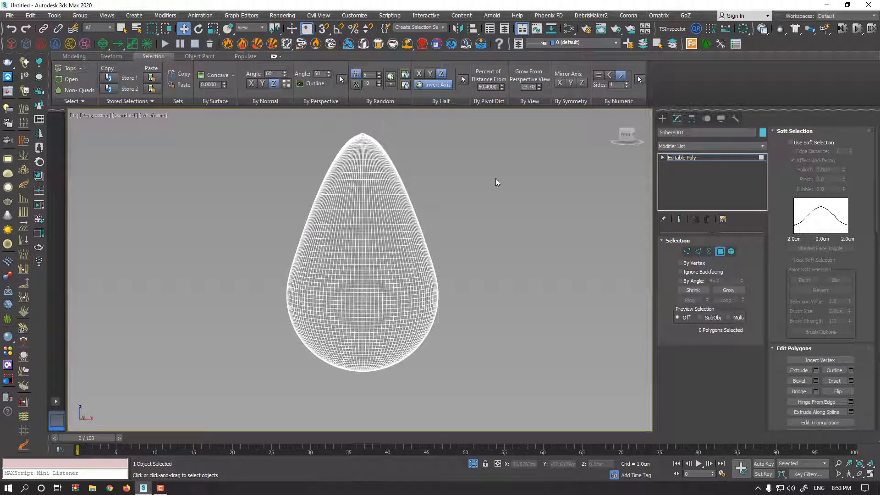
Step: Select a horizontal polygon loop around the sphere's middle and enable soft selection with a 0.48 cm falloff
scroll(416, 238, "up", 6)
left_click(428, 244)
left_click(440, 251, "shift")
middle_click_drag(442, 253, 442, 252, "alt")
left_click(813, 144)
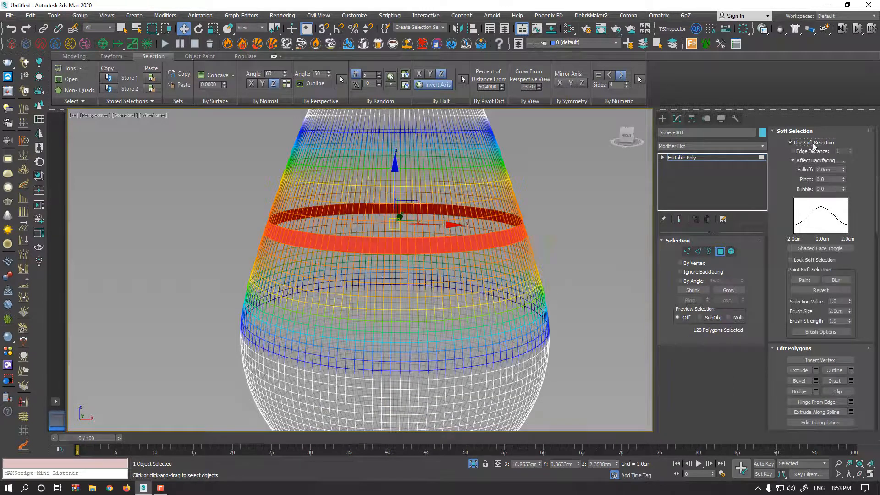
left_click_drag(842, 170, 829, 207)
Step: Scale the soft-selected middle loop outward into a wide flange
middle_click_drag(616, 188, 620, 170)
key("r")
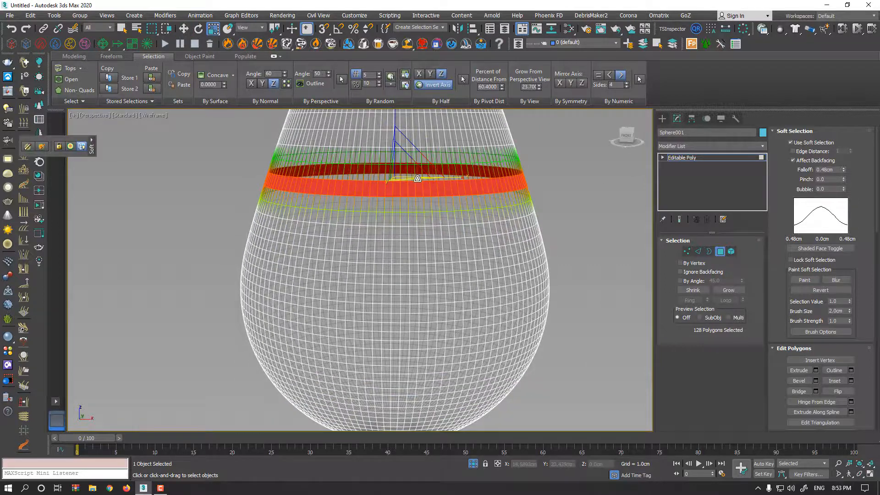
mouse_move(408, 180)
left_mouse_down()
mouse_move(411, 192)
mouse_move(416, 185)
left_mouse_up()
Step: Select a polygon loop on the lower part of the sphere and scale it inward to form a groove
scroll(422, 190, "down", 4)
middle_click_drag(424, 191, 441, 148)
left_click(435, 208)
scroll(433, 208, "up", 4)
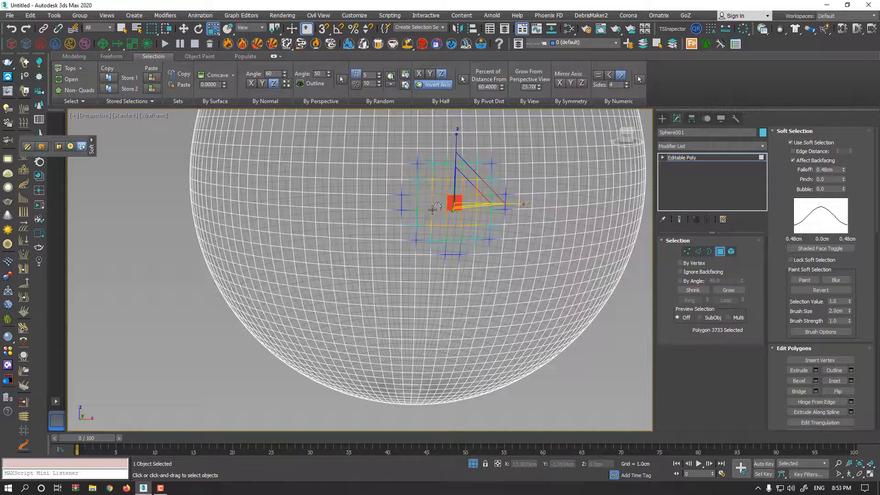
left_click(435, 191, "shift")
left_click_drag(428, 176, 422, 212)
Step: Select a polygon loop above the wide flange and scale it inward to form a narrow neck
scroll(432, 201, "down", 4)
middle_click_drag(433, 195, 436, 233)
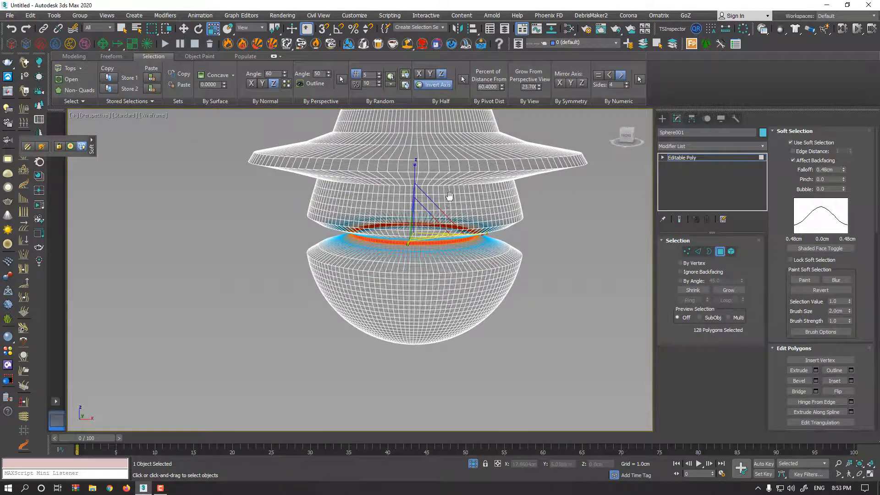
middle_click_drag(449, 196, 438, 280)
scroll(423, 185, "up", 3)
left_click(412, 141)
left_click(407, 141, "shift")
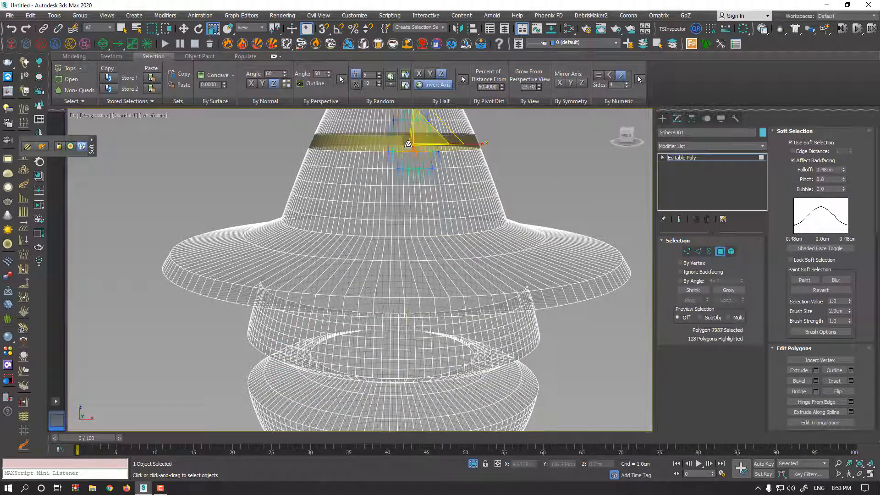
left_click_drag(407, 140, 409, 181)
Step: Select a polygon loop below the lower groove and scale it outward into a second flange
middle_click_drag(409, 181, 407, 293)
middle_click_drag(407, 257, 407, 104)
scroll(412, 115, "down", 4)
middle_click_drag(432, 248, 418, 230, "alt")
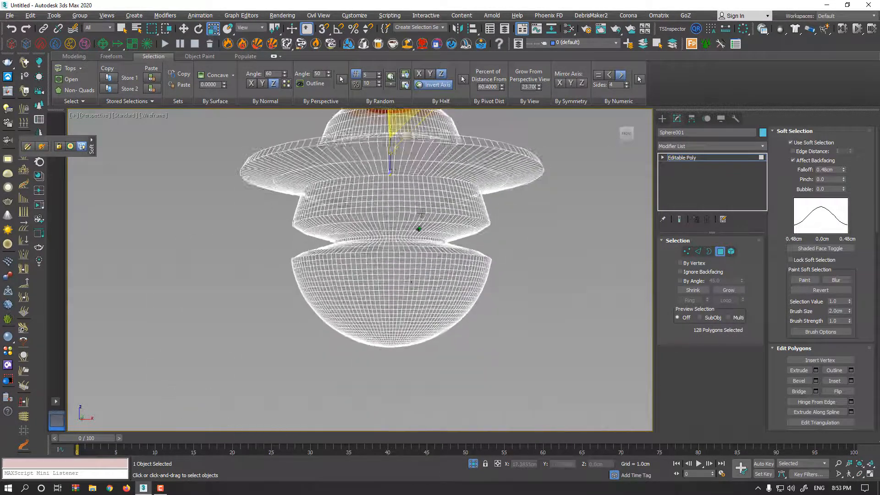
scroll(407, 290, "up", 5)
left_click(407, 282)
left_click(399, 284, "shift")
left_click_drag(392, 304, 398, 285)
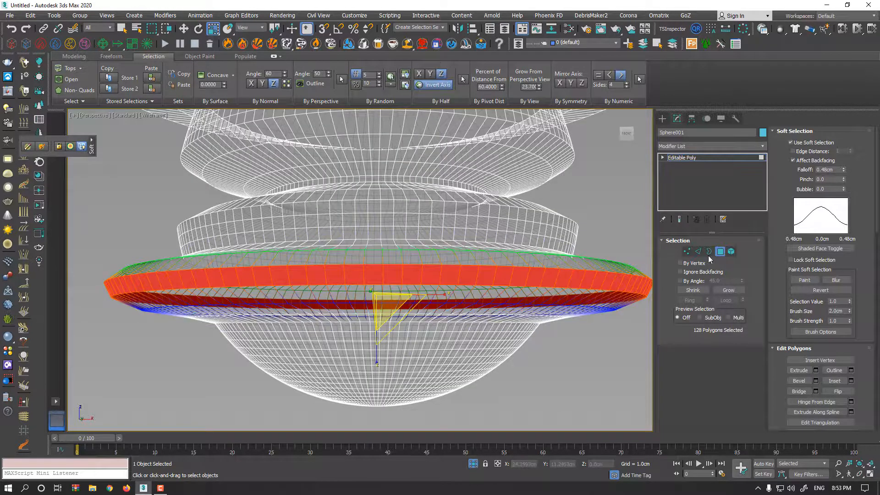
Step: Turn off soft selection, clear the polygon selection, and inspect the reshaped sphere in shaded display without edges
key("F3")
scroll(442, 250, "down", 4)
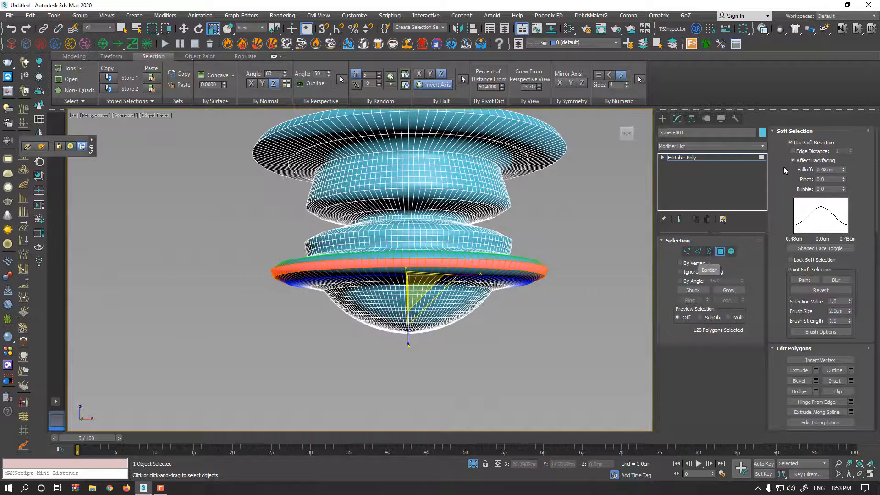
left_click(790, 142)
left_click(570, 215)
mouse_move(518, 231)
middle_mouse_down("alt")
mouse_move(518, 243)
mouse_move(494, 232)
mouse_move(446, 251)
mouse_move(455, 209)
middle_mouse_up("alt")
key("F4")
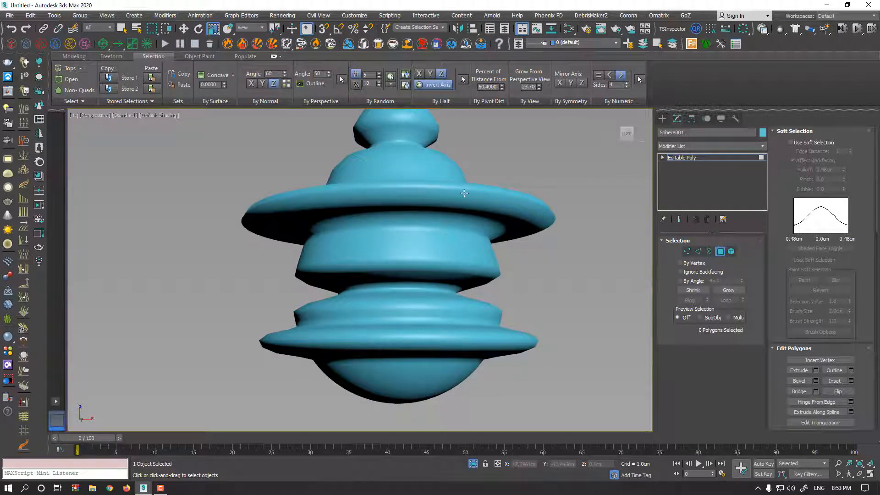
middle_click_drag(510, 203, 516, 223, "alt")
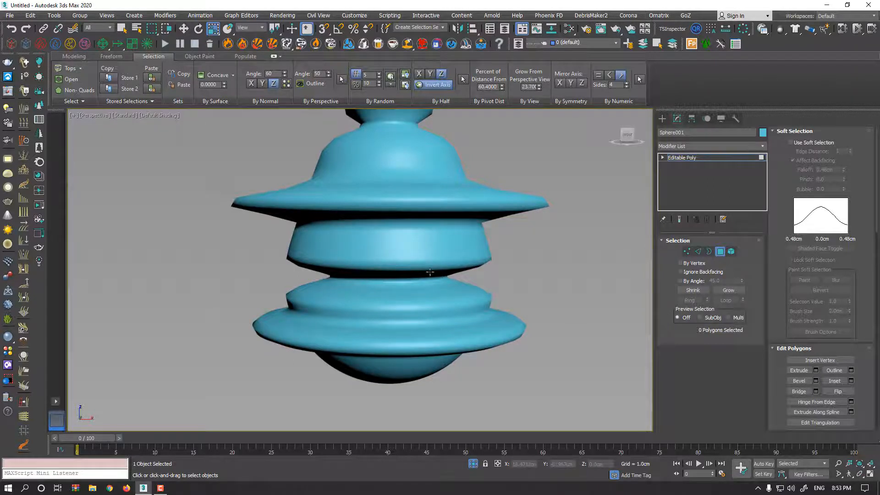
middle_click_drag(457, 269, 454, 266, "alt")
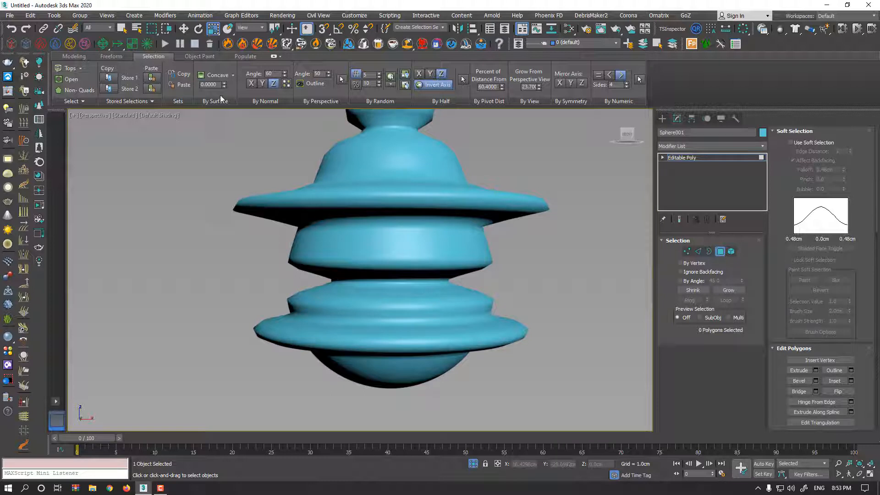
Step: Select concave polygons By Surface, trying thresholds of -0.1200 and 0.1700, and reset the threshold
left_click(232, 76)
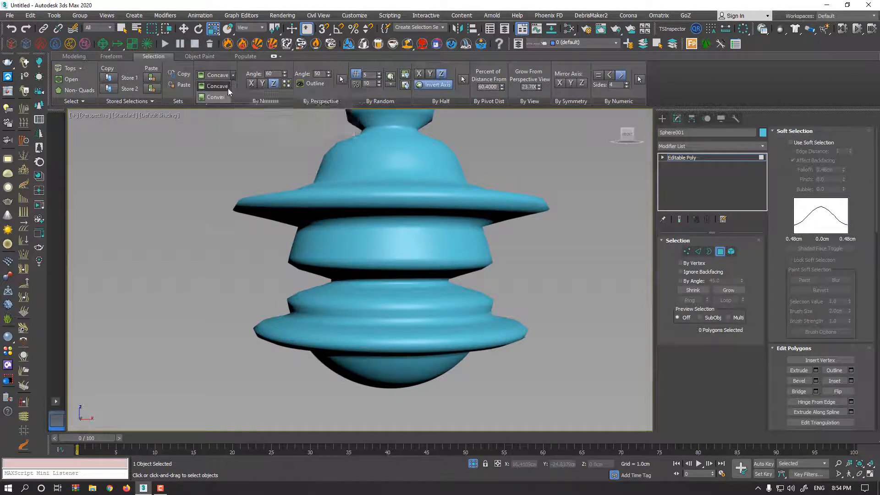
left_click(223, 88)
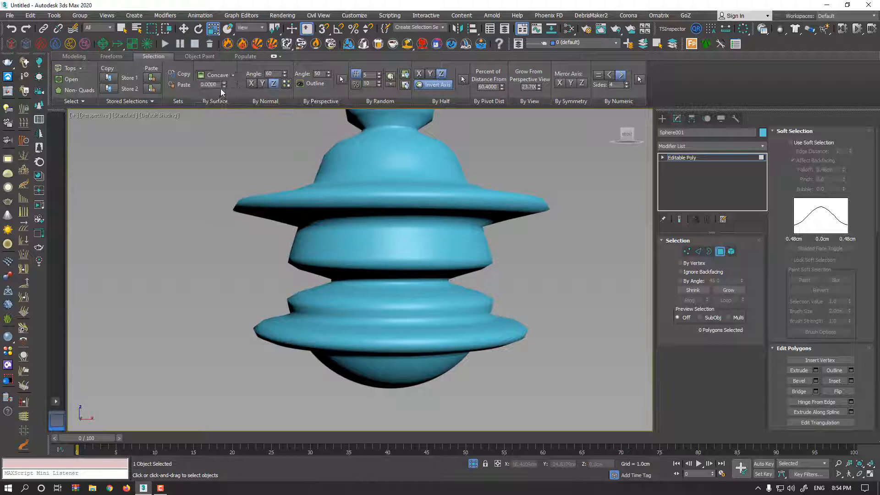
left_click_drag(224, 87, 225, 85)
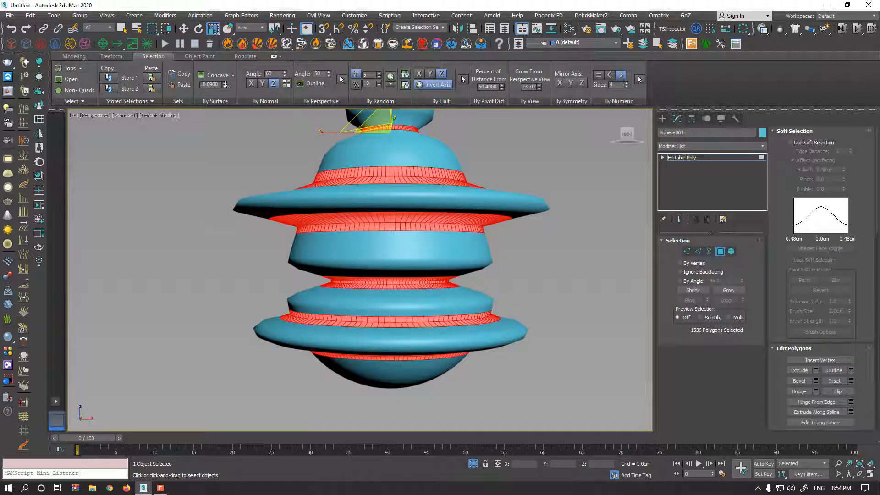
middle_click_drag(380, 142, 400, 178, "alt")
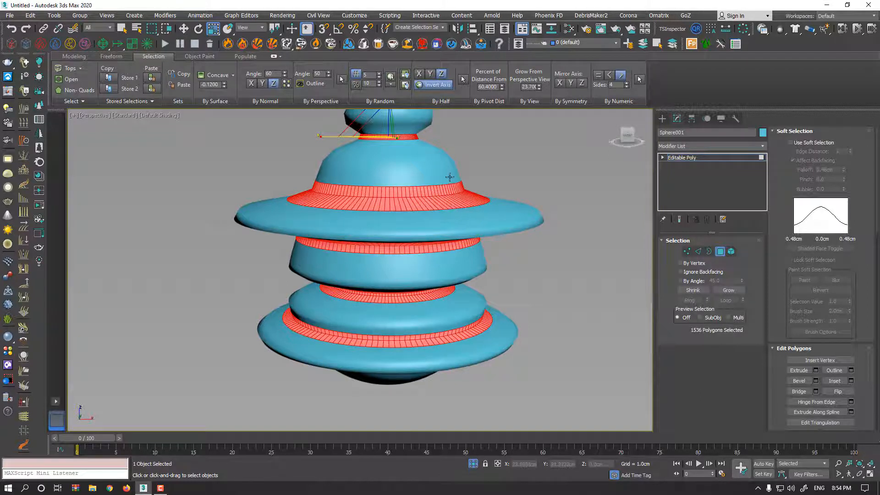
left_click_drag(224, 85, 225, 71)
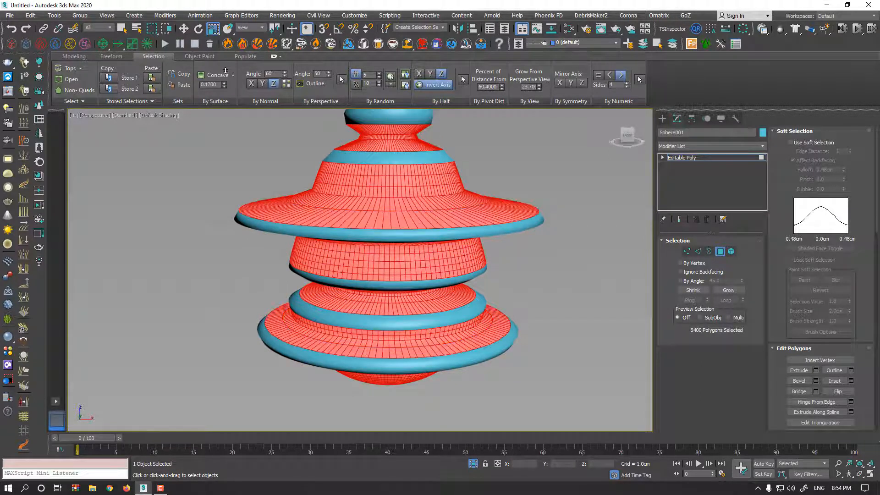
right_click(225, 86)
Step: Switch the By Surface selection to Convex and vary its threshold
left_click(232, 75)
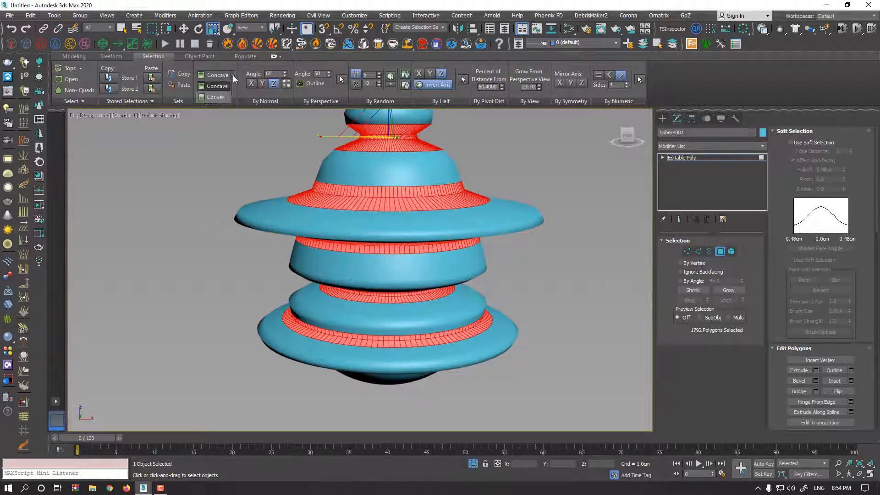
left_click(226, 95)
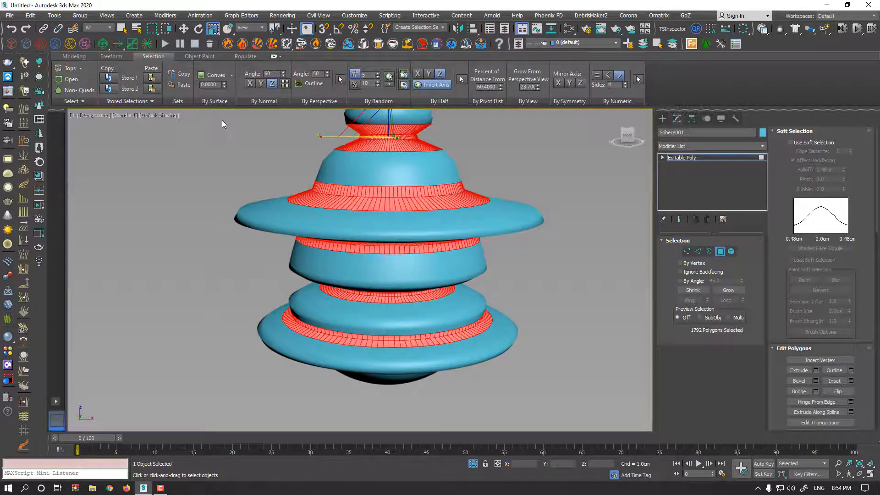
left_click(224, 84)
mouse_move(225, 88)
left_mouse_down()
mouse_move(224, 106)
mouse_move(226, 93)
left_mouse_up()
Step: Leave and re-enter polygon level, select all polygons of the sphere, and clear the selection
left_click(719, 251)
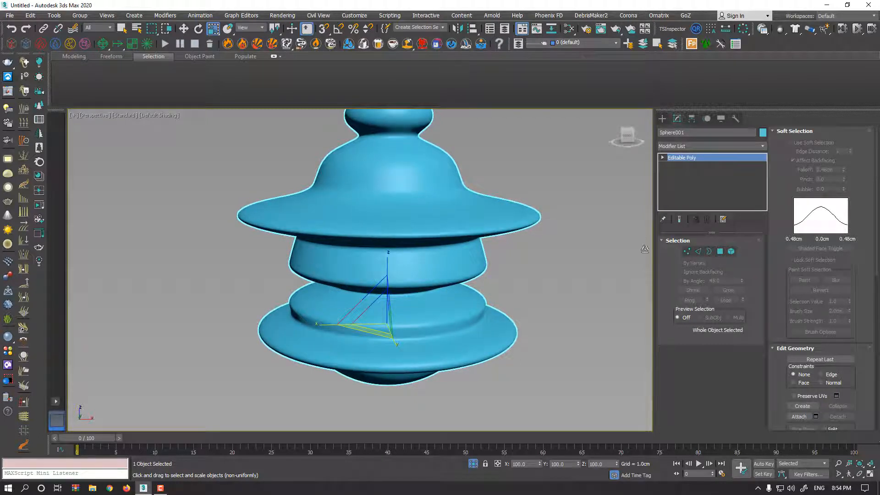
left_click(722, 253)
key("ctrl+a")
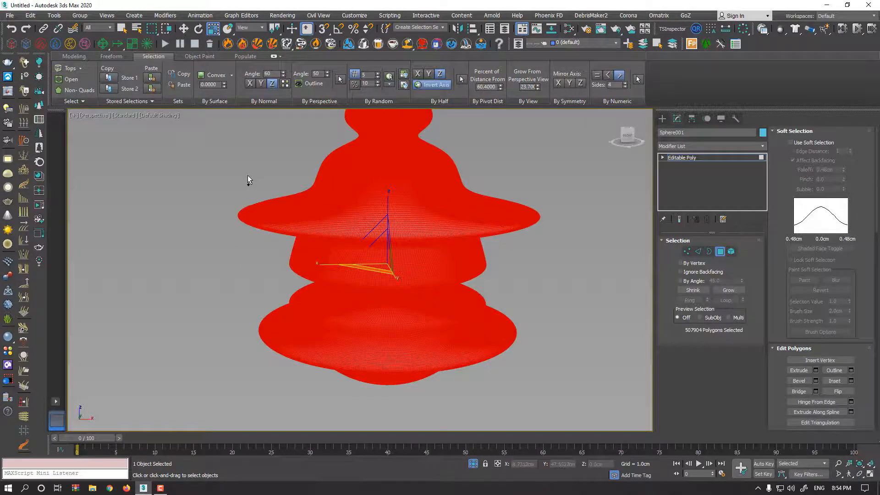
key("super")
left_click(308, 142)
left_click(306, 141)
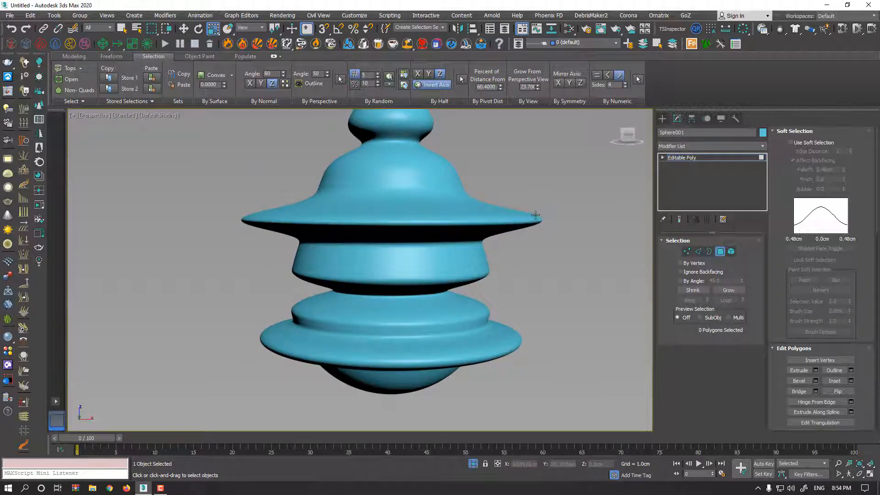
Step: Select the convex polygons By Surface with a threshold of 0.0400
left_click(224, 86)
mouse_move(224, 83)
left_mouse_down()
mouse_move(228, 46)
mouse_move(230, 92)
left_mouse_up()
left_click_drag(262, 149, 263, 151)
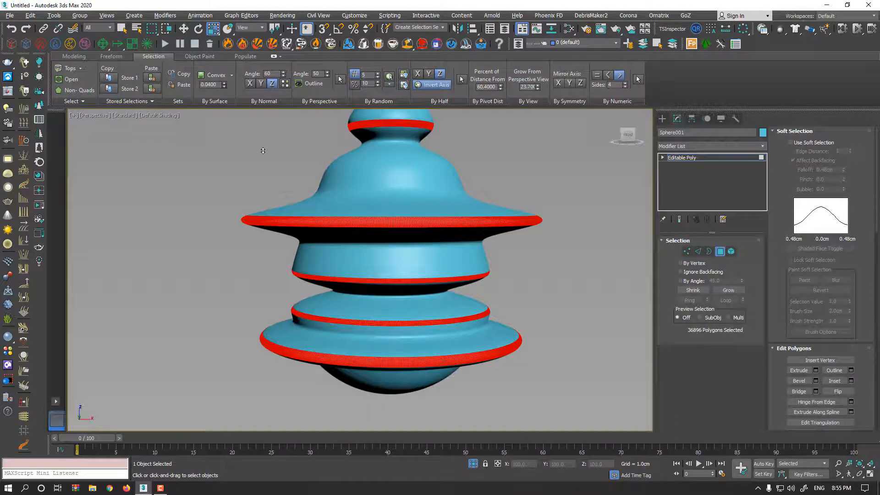
Step: Show the viewport polygon statistics and clear the polygon selection
key("ctrl+i")
key("7")
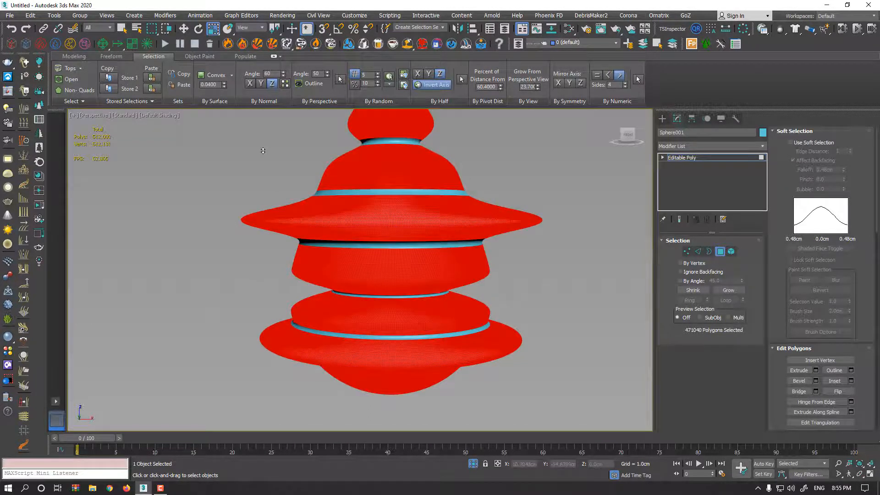
left_click(263, 151)
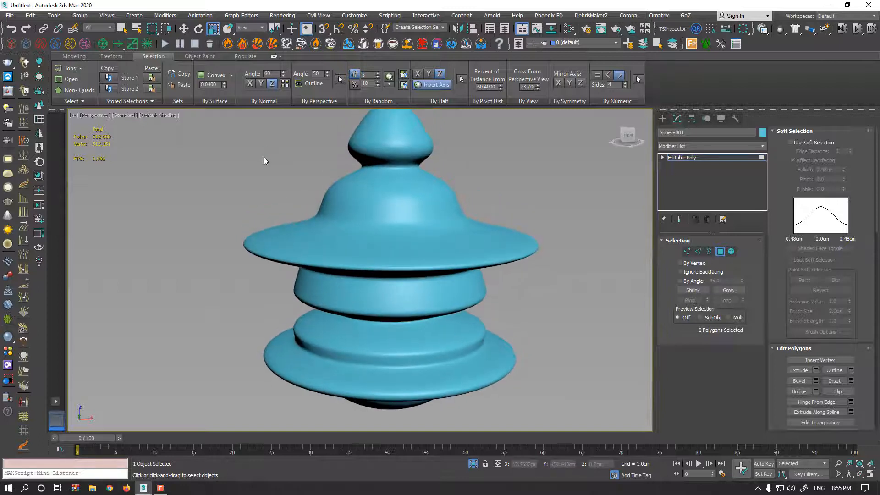
Step: Return to object level, display edged faces, and undo the last subdivision of the mesh
left_click(720, 251)
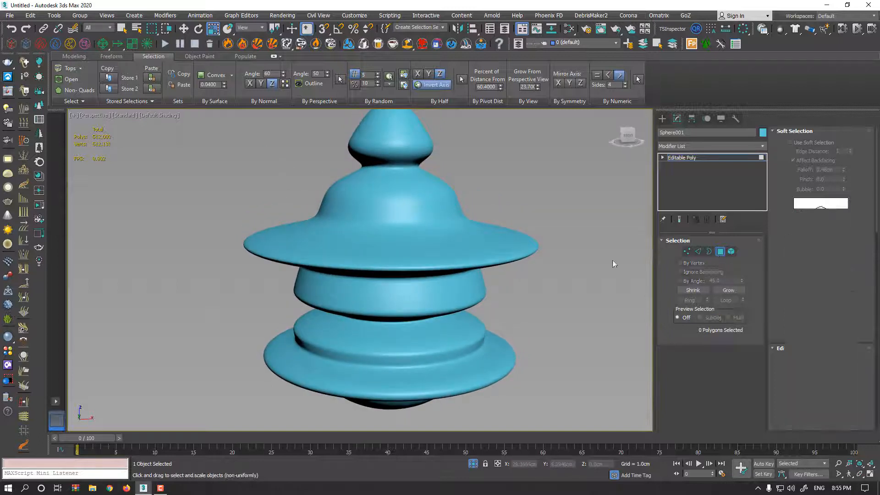
key("r")
key("F4")
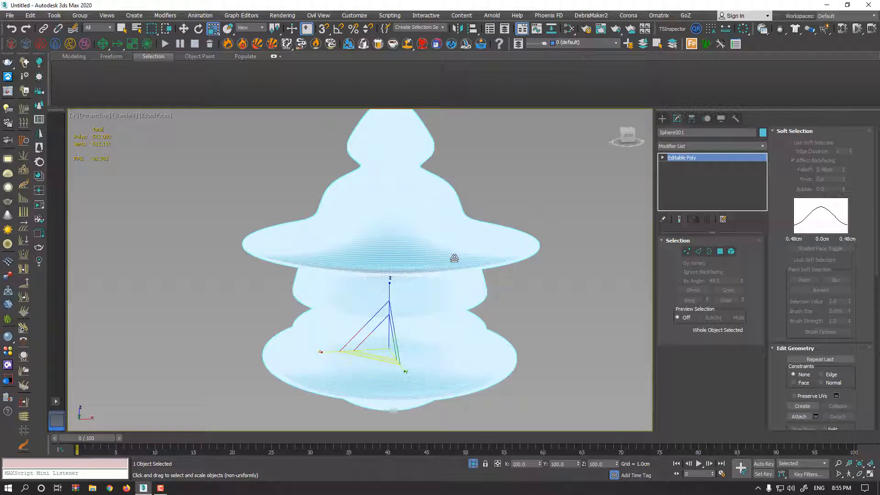
key("ctrl+z")
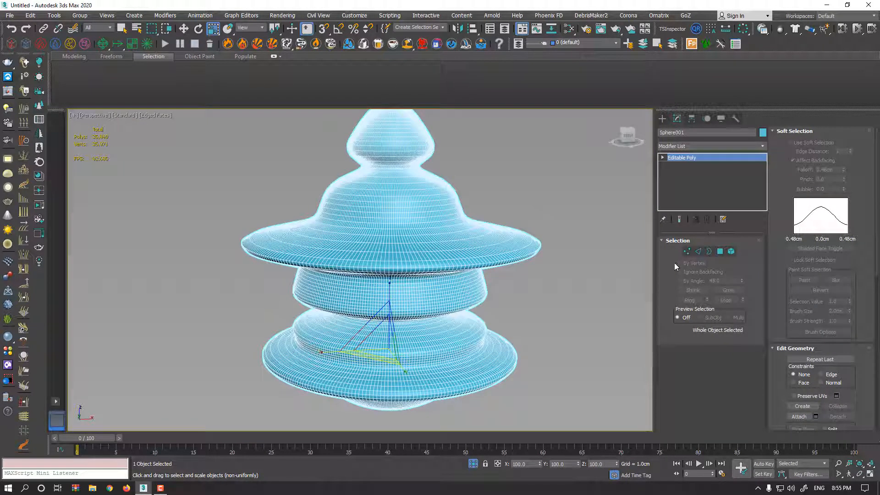
Step: Re-enter polygon level on the lighter mesh, clear the selection, and hide the edges
left_click(720, 251)
left_click(557, 210)
key("F4")
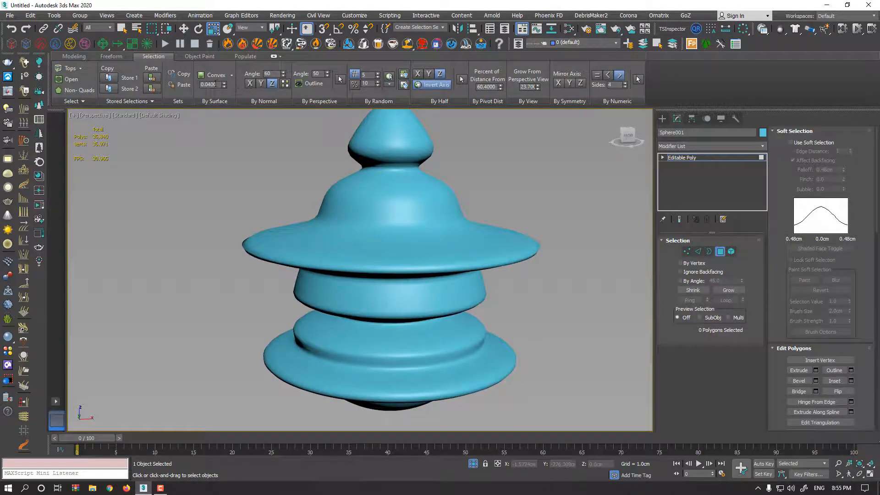
Step: Vary the Convex By Surface threshold on the lighter mesh and reset it
right_click(223, 87)
left_click(224, 86)
left_click_drag(224, 86, 224, 87)
right_click(224, 85)
Step: Select the concave polygons By Surface with a threshold of 0.0050 and inspect them around the object
left_click(231, 75)
left_click(228, 97)
left_click(225, 143)
left_click_drag(225, 86, 225, 82)
middle_click_drag(352, 235, 373, 222, "alt")
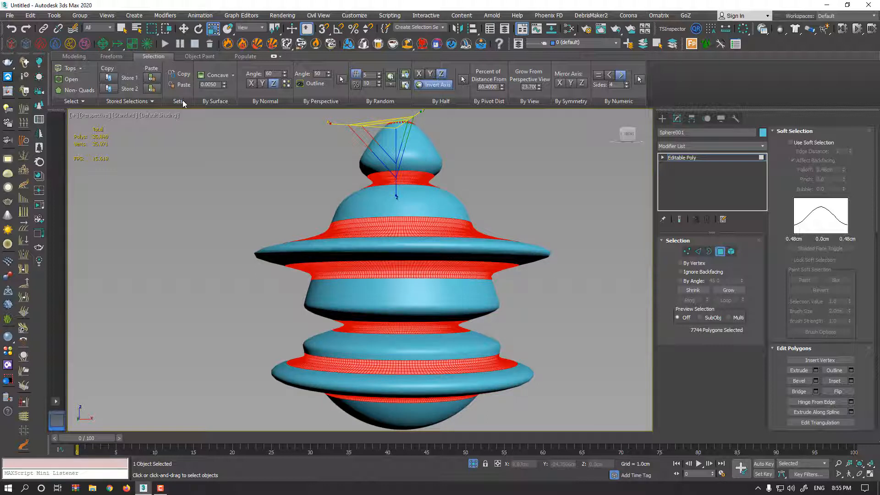
Step: Leave polygon level and reframe the view to show the whole object with free space around it
left_click(720, 252)
middle_click_drag(505, 264, 457, 265)
scroll(457, 265, "down", 5)
middle_click_drag(457, 263, 392, 295)
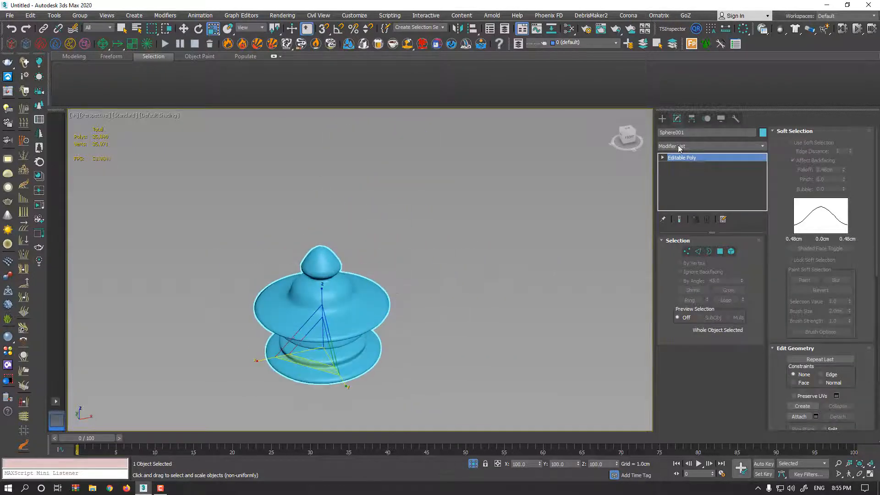
Step: Create a Teapot standard primitive in the empty space beside the turned ornament and make it ready for moving
key("z")
left_click(663, 120)
left_click(662, 131)
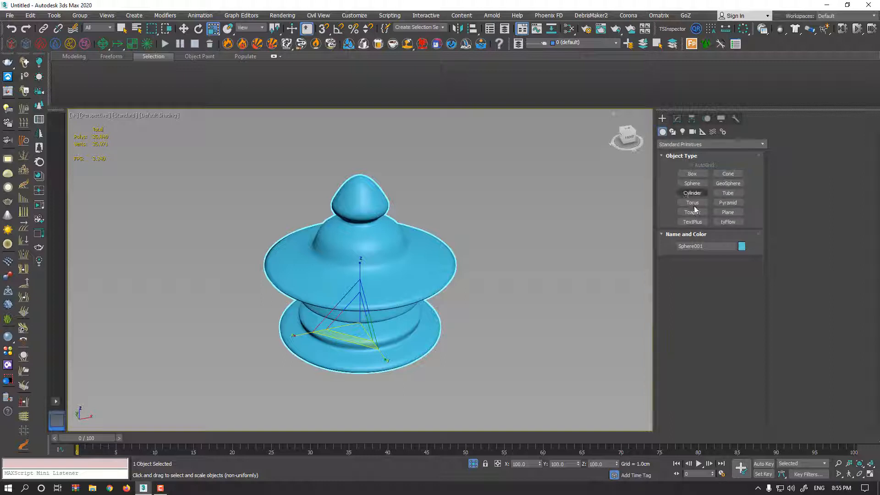
left_click(691, 212)
middle_click_drag(639, 235, 307, 235)
left_click_drag(386, 248, 390, 270)
key("r")
middle_click_drag(395, 262, 427, 266, "alt")
key("w")
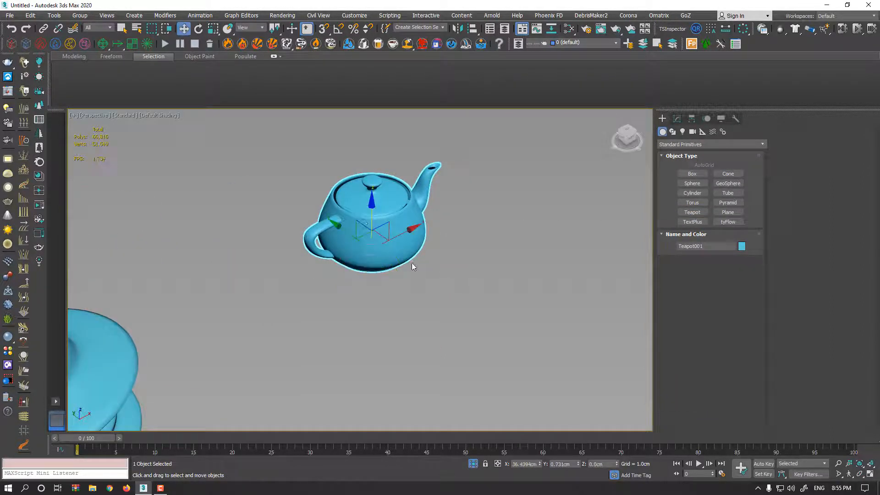
Step: Clone the teapot as one independent copy placed in front of the original
left_click_drag(352, 233, 466, 302, "shift")
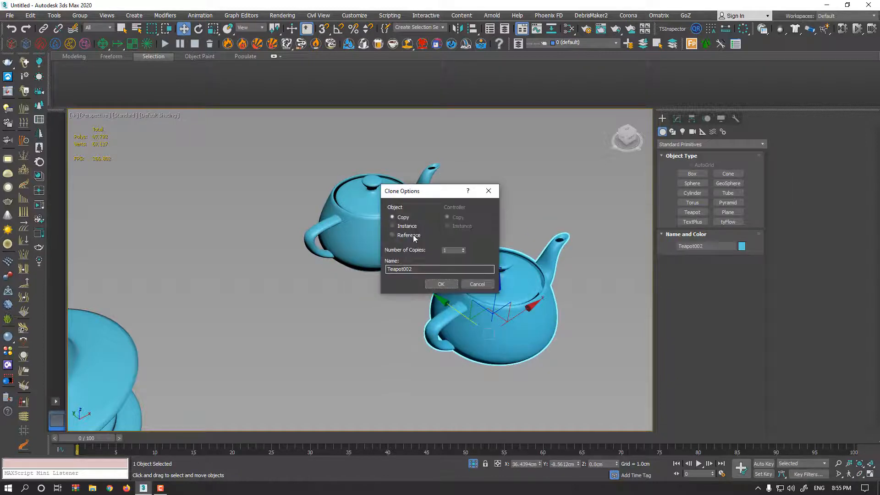
left_click(434, 282)
middle_click_drag(456, 280, 435, 259)
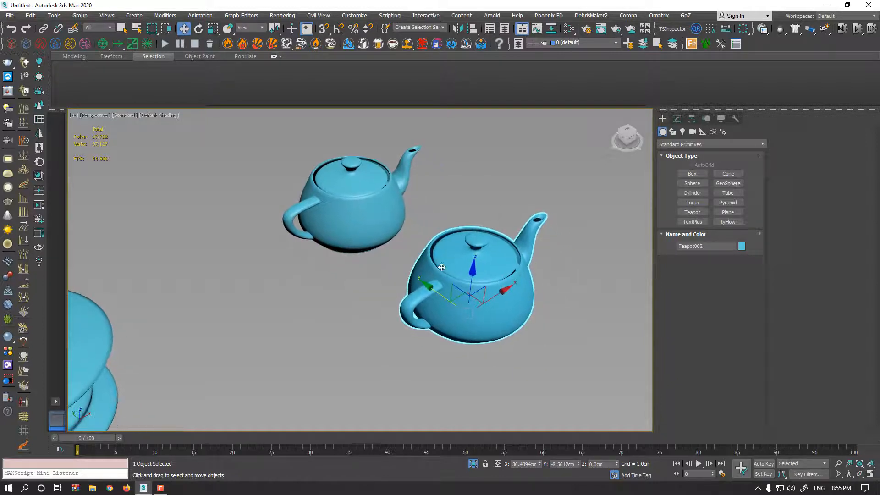
Step: Convert both teapots to Editable Poly and isolate them in the viewport
left_click_drag(507, 175, 395, 247)
right_click(392, 197)
mouse_move(431, 291)
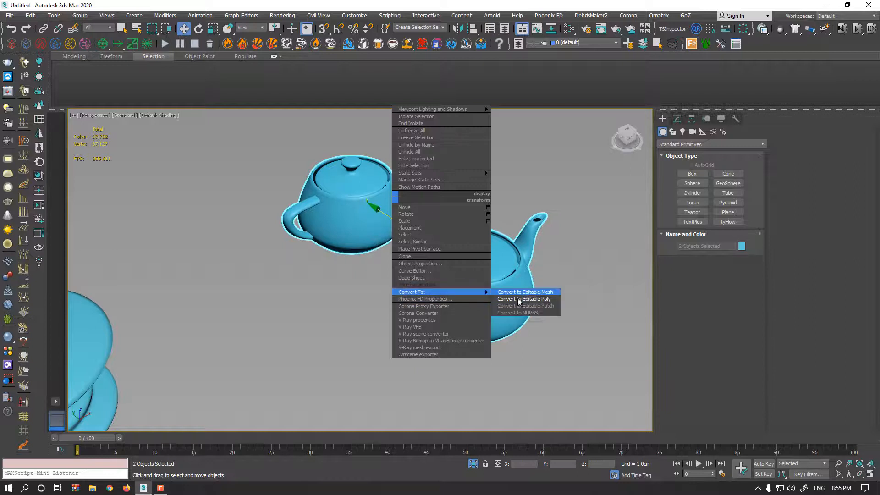
left_click(508, 298)
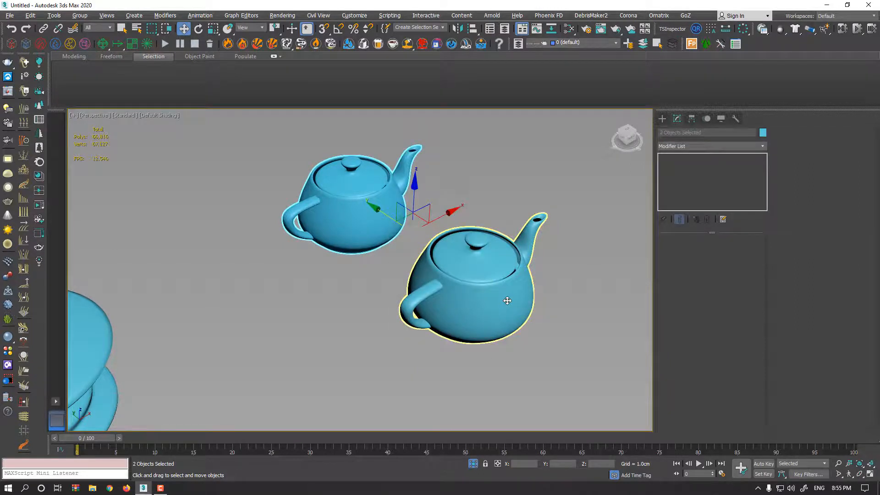
key("alt+q")
left_click(510, 329)
middle_click_drag(510, 328, 523, 315)
Step: Select the lid element of the original teapot and save it as a named selection set called Cap
left_click(352, 237)
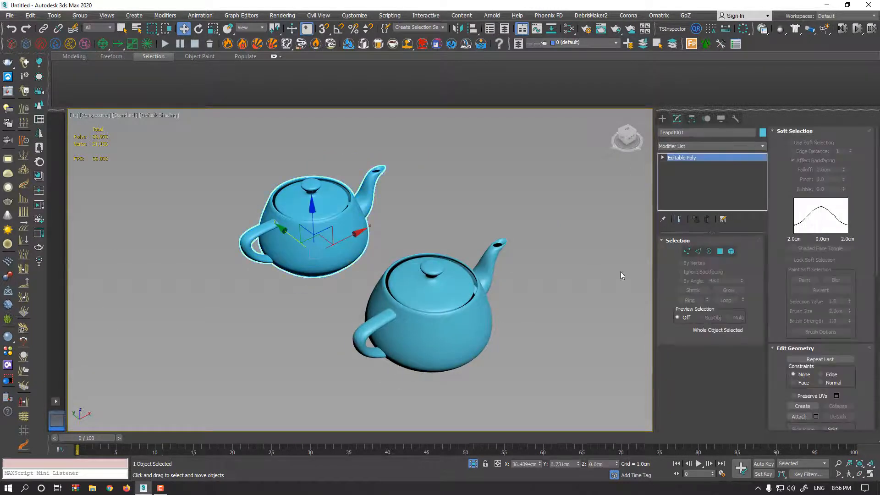
left_click(728, 252)
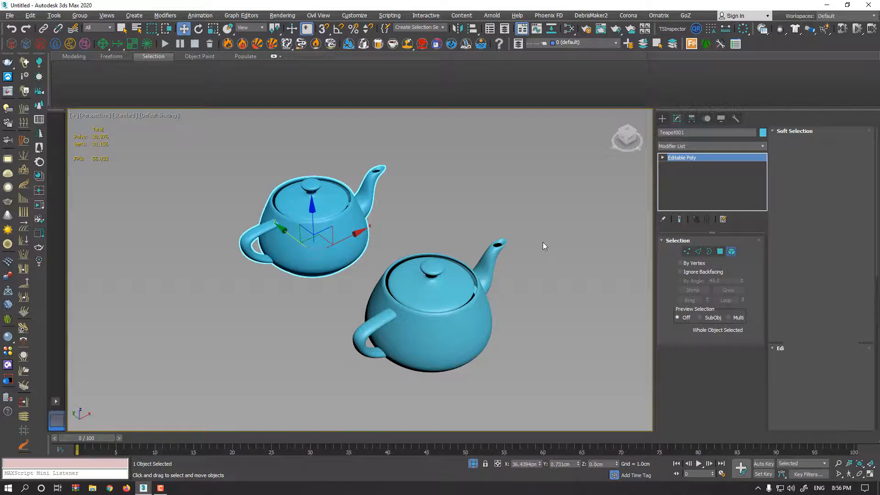
left_click(308, 205)
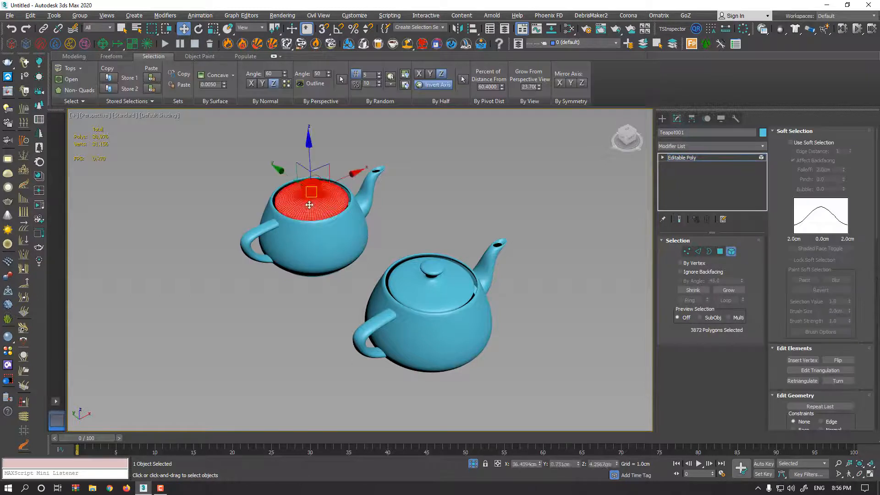
left_click(419, 28)
Step: Copy the Cap named selection set
left_click(181, 74)
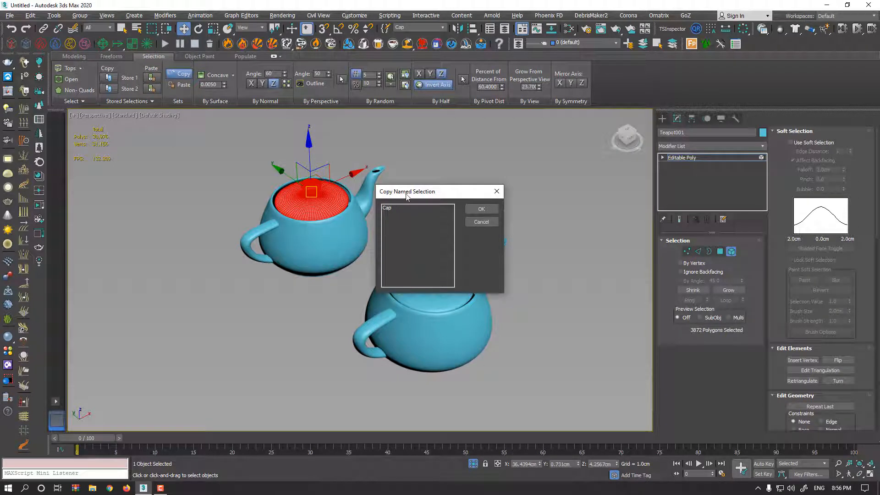
left_click(397, 208)
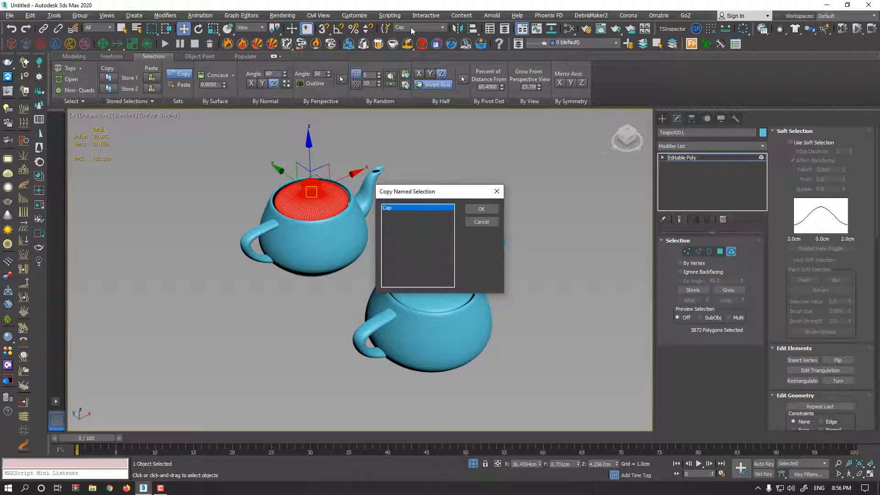
left_click(475, 210)
Step: Paste the copied named selection onto the second teapot at polygon level so its lid polygons are selected
left_click(731, 251)
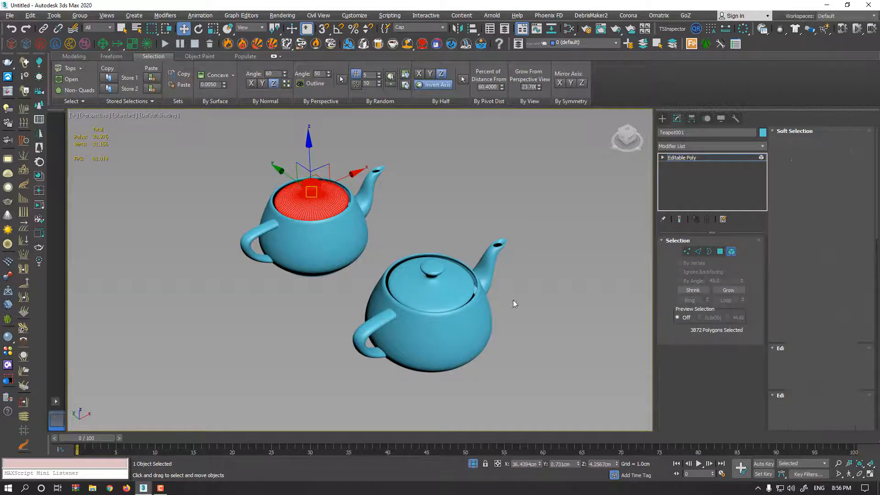
left_click(475, 301)
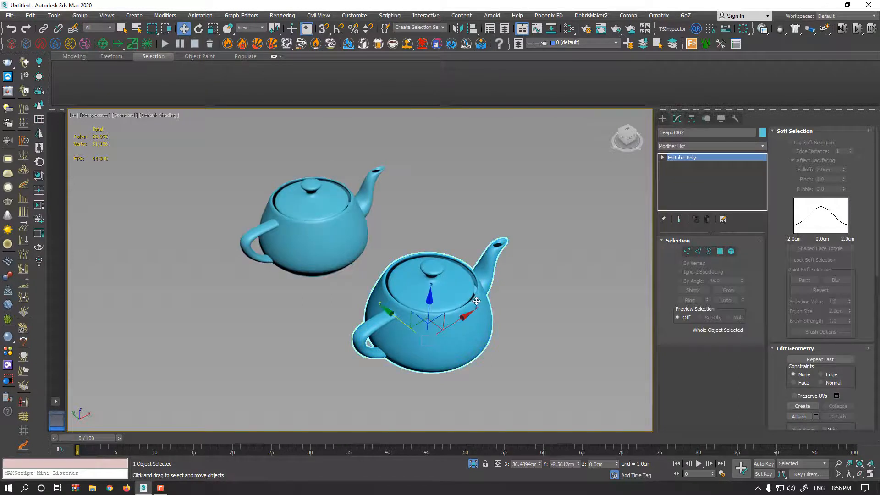
left_click(720, 252)
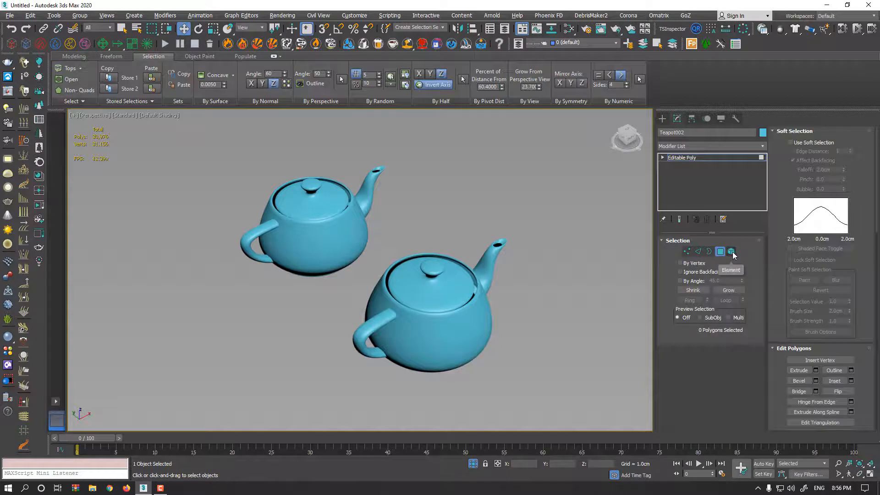
left_click(184, 85)
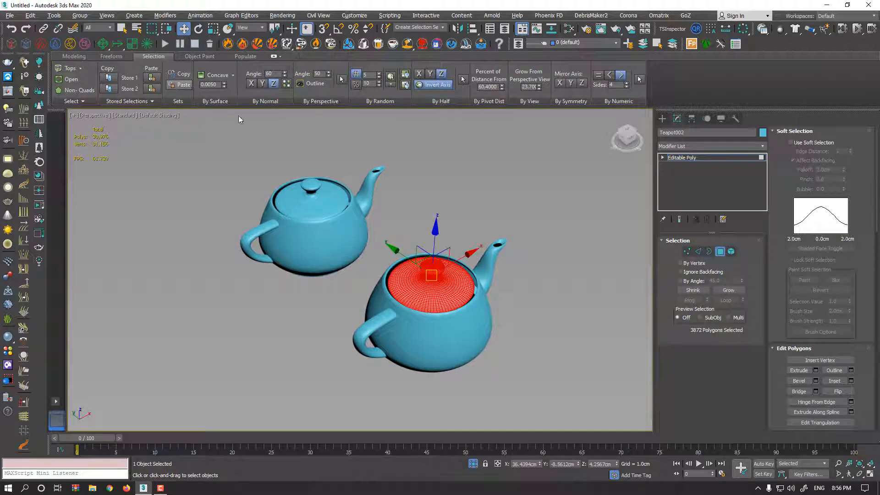
middle_click_drag(411, 241, 375, 222, "alt")
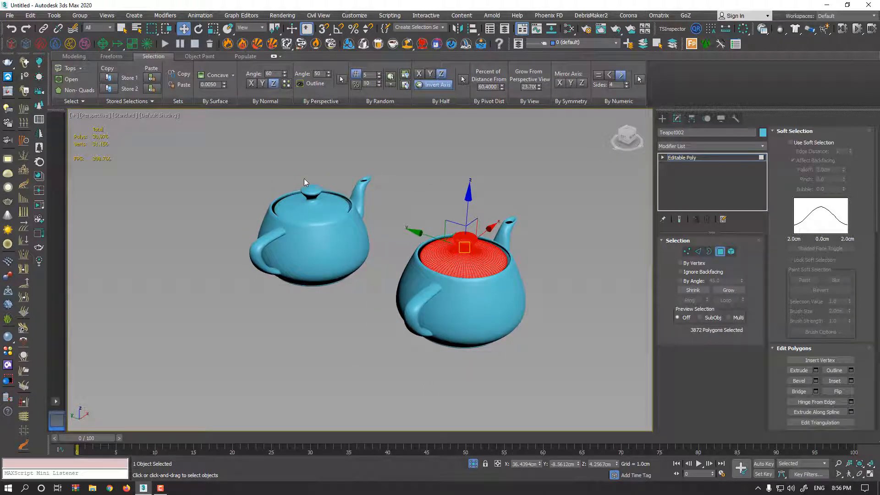
Step: Check the second teapot's named selection sets and return to the original teapot's lid selection at polygon level
left_click(443, 27)
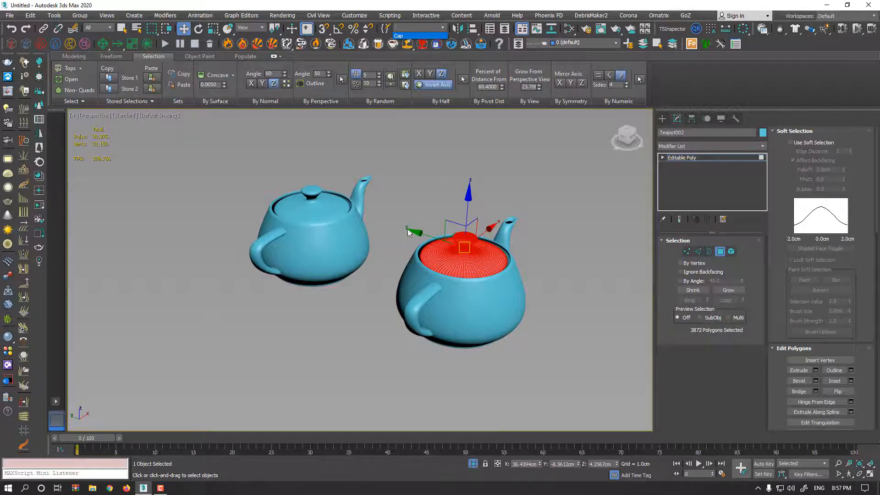
left_click(724, 253)
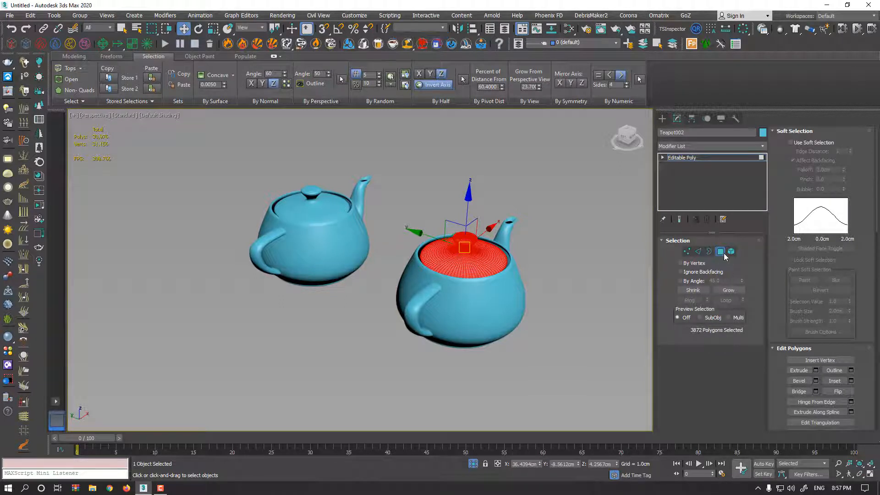
left_click(722, 252)
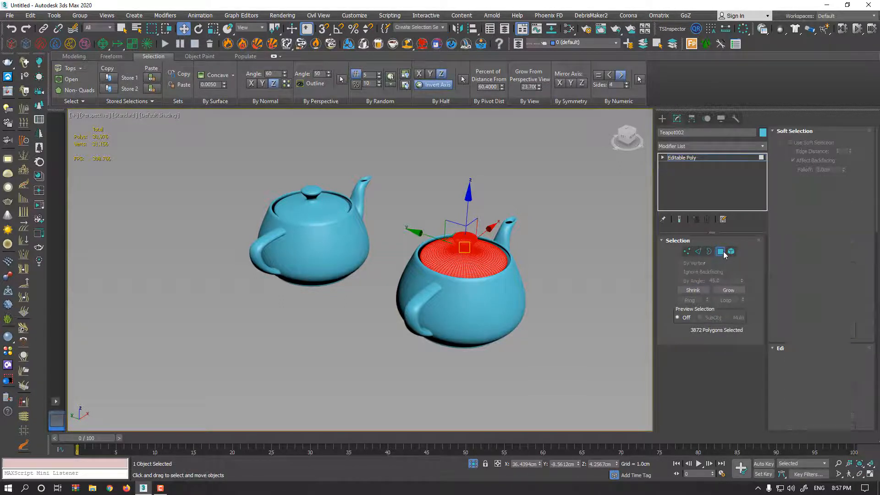
left_click(553, 220)
left_click(336, 231)
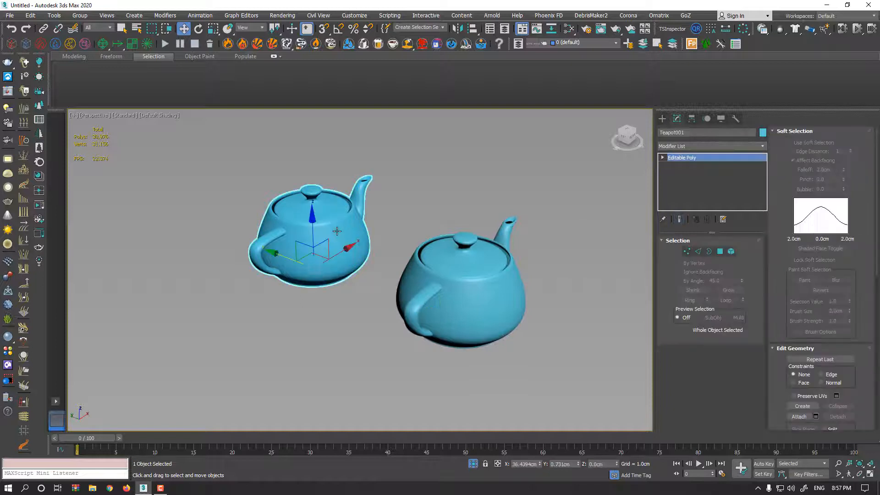
middle_click_drag(338, 232, 368, 241)
left_click(720, 252)
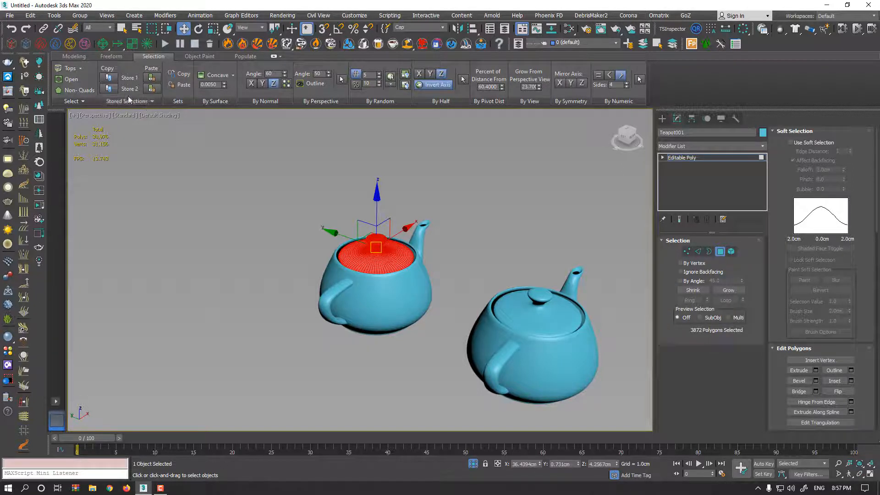
middle_click_drag(367, 282, 342, 230)
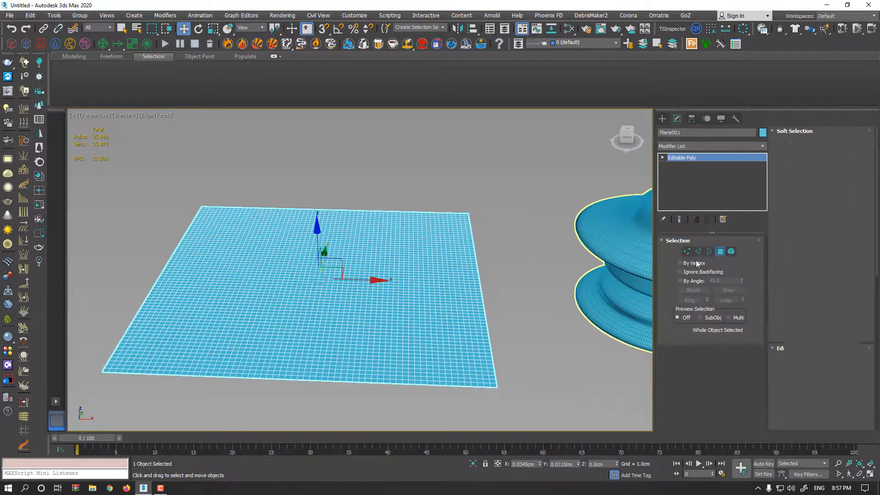
Step: Isolate the subdivided plane at polygon level and clear its polygon selection
key("4")
key("ctrl+a")
middle_click_drag(367, 274, 383, 273, "alt")
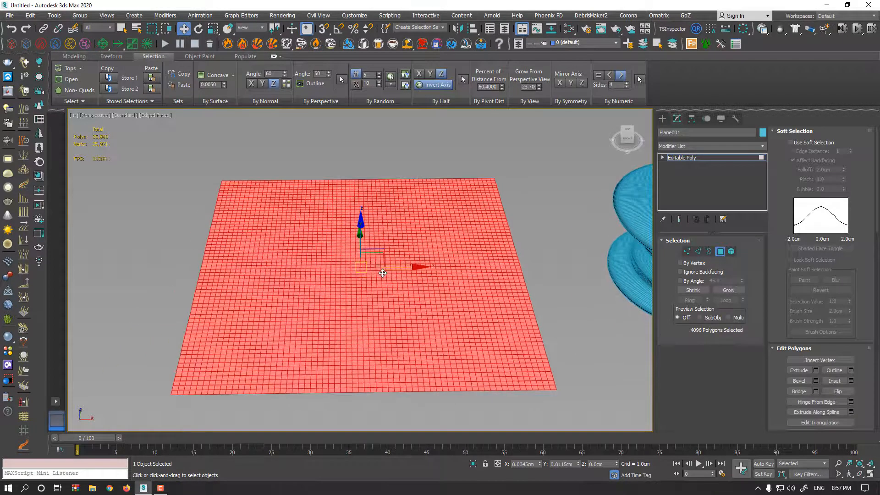
key("alt+q")
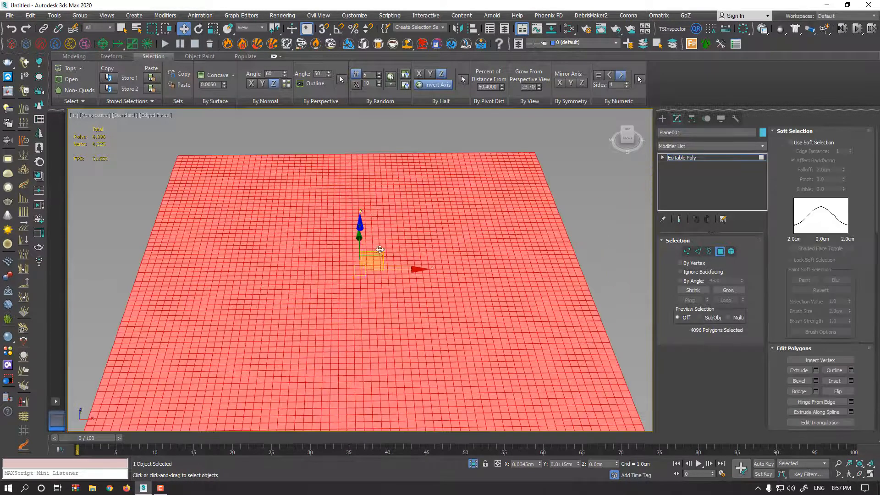
left_click(577, 206)
Step: Select a 5 by 5 block of polygons in the plane's upper-left area and save it in Store 1
scroll(338, 240, "up", 4)
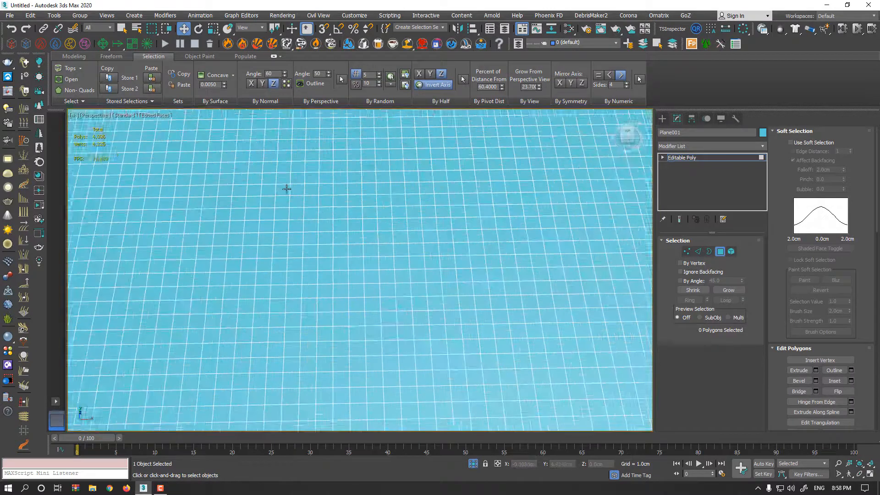
scroll(325, 245, "down", 4)
key("q")
left_click(338, 226)
left_click_drag(343, 223, 314, 248)
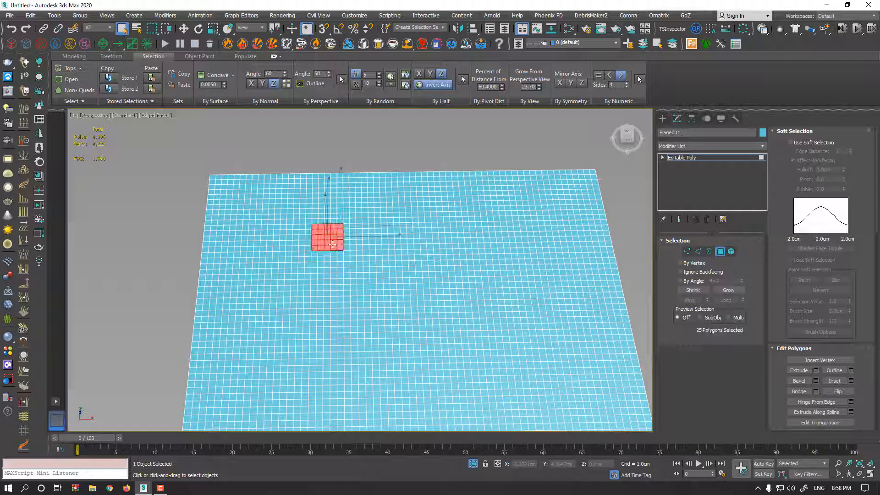
left_click(110, 79)
Step: Save a second polygon patch near the plane's centre in Store 2 and combine both stored selections with Add 1+2
left_click(444, 280)
left_click_drag(411, 306, 409, 308)
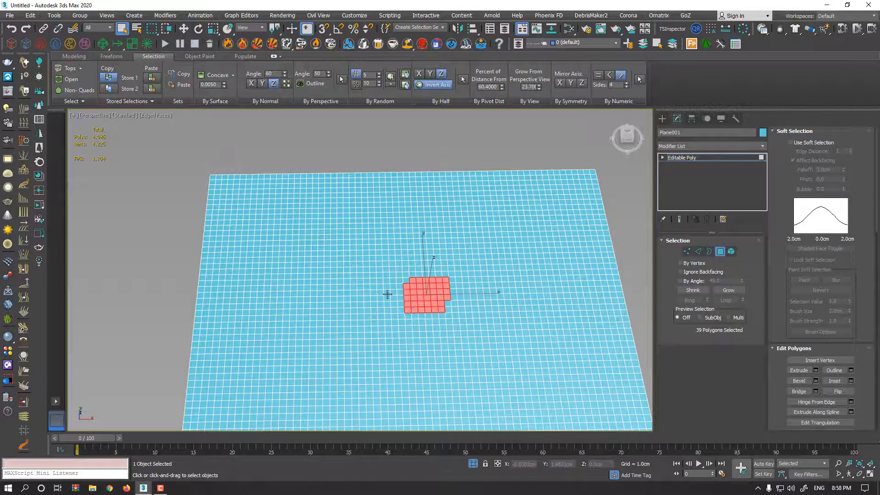
left_click(109, 89)
left_click(152, 101)
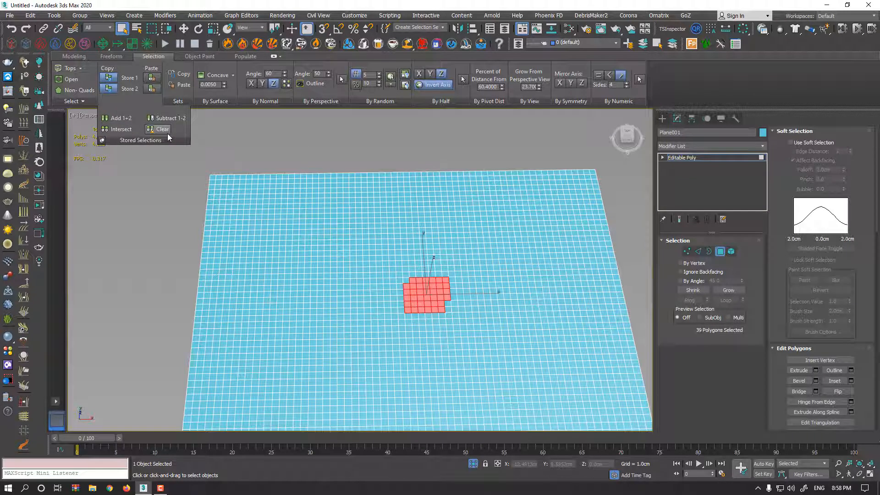
left_click(127, 122)
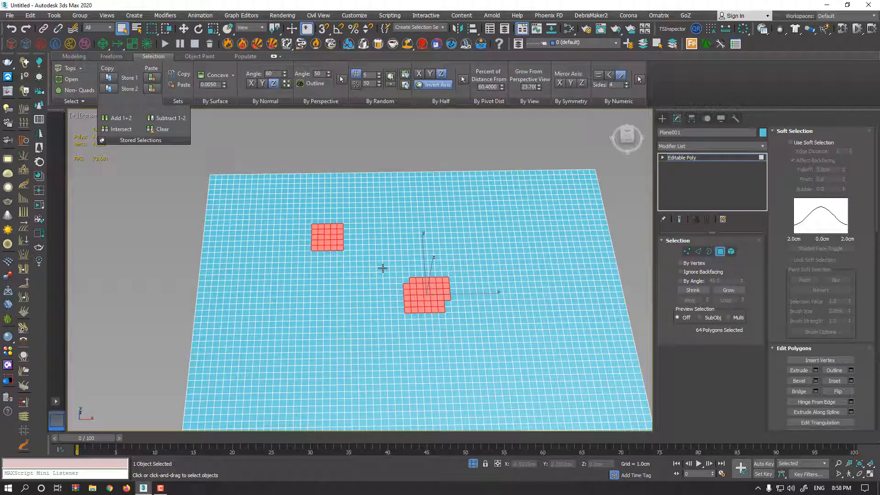
Step: Clear the plane's polygon selection and show it in the Top view with edged faces
left_click(384, 242)
left_click_drag(403, 214, 331, 280)
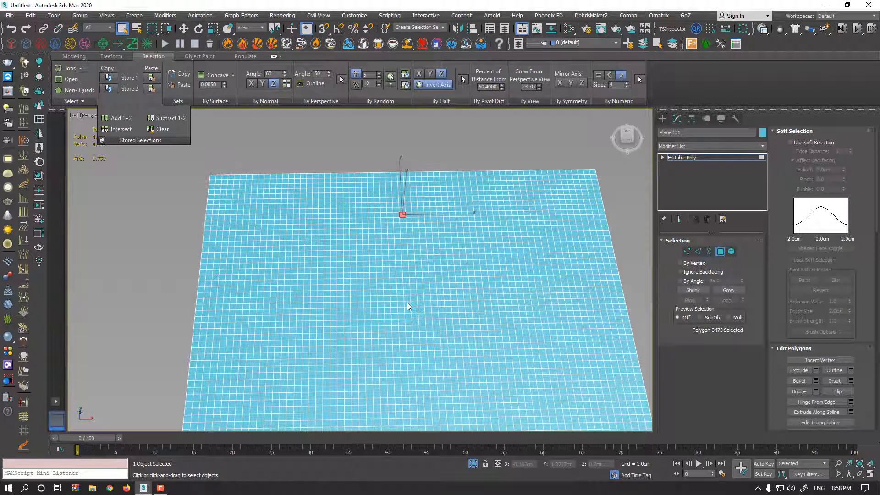
key("t")
key("z")
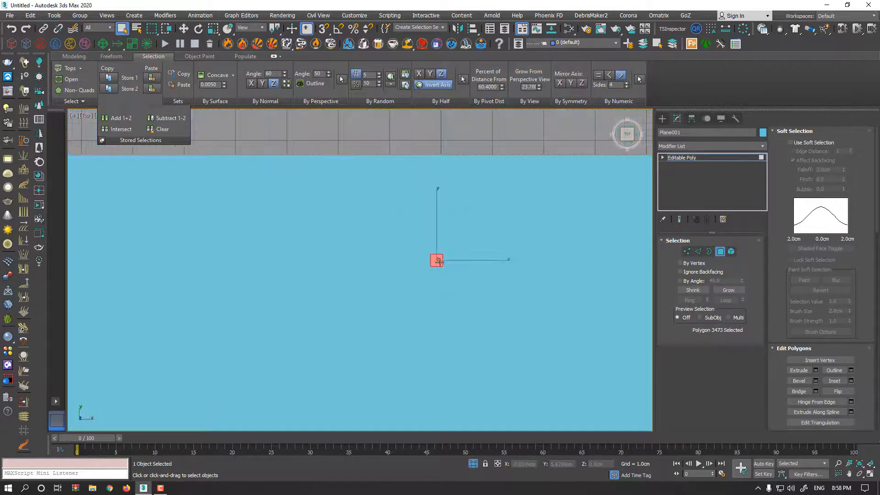
scroll(439, 261, "down", 6)
left_click(453, 169)
scroll(433, 255, "up", 4)
middle_click_drag(433, 257, 411, 166)
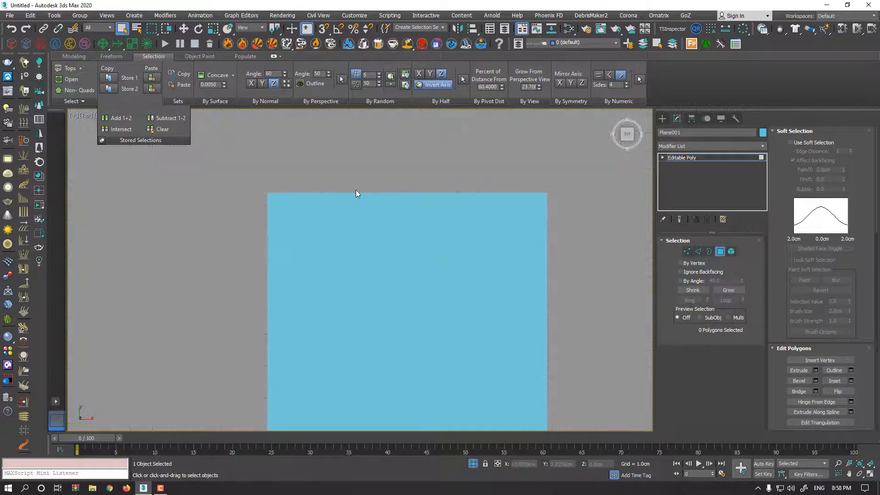
key("F4")
Step: Select a large rectangular block of polygons at the plane's upper-left corner and save it in Store 1
scroll(320, 193, "up", 2)
scroll(212, 186, "down", 2)
left_click_drag(373, 287, 384, 305)
left_click(108, 78)
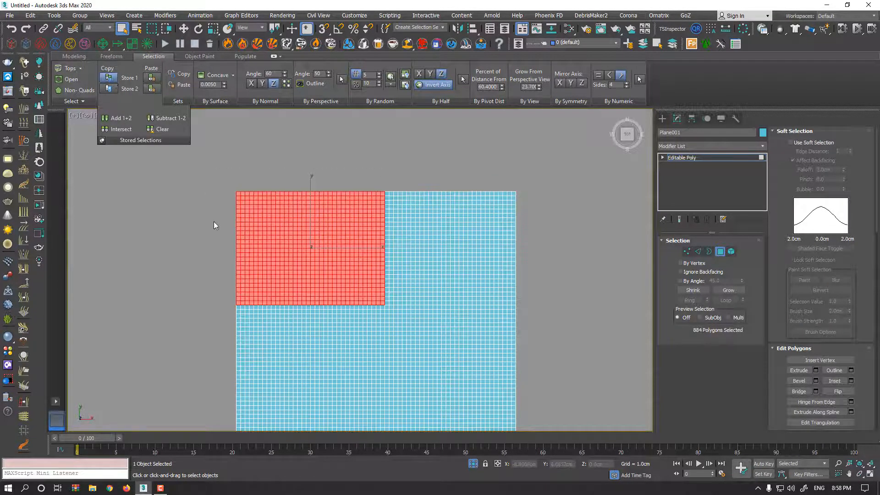
Step: Select a wide block of polygons reaching the plane's right edge, save it in Store 2, and apply Subtract 1-2
middle_click_drag(546, 353, 548, 296)
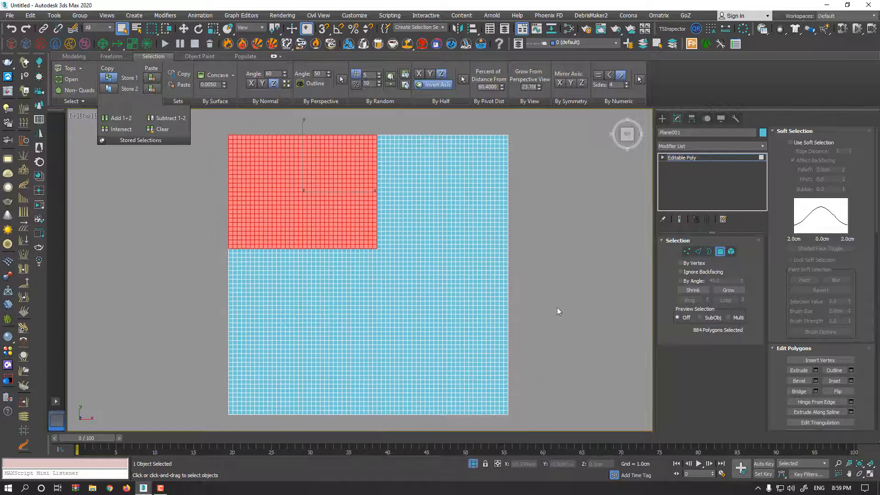
left_click_drag(305, 210, 304, 210)
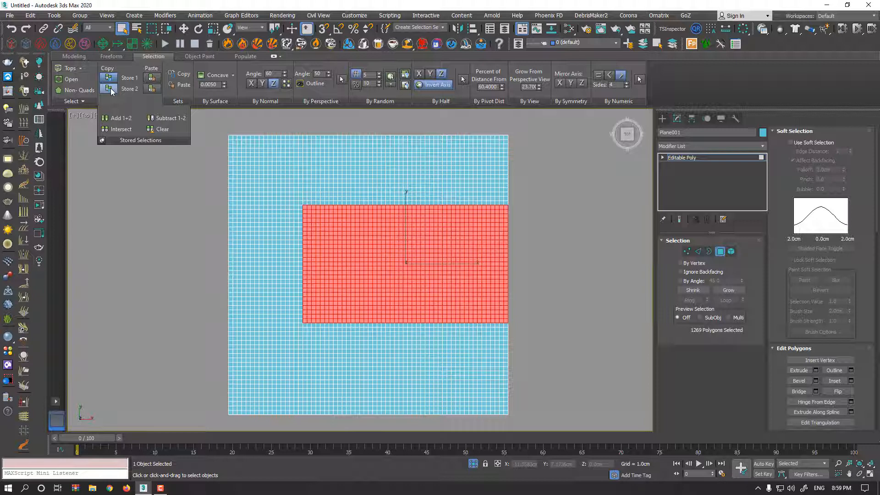
left_click(171, 119)
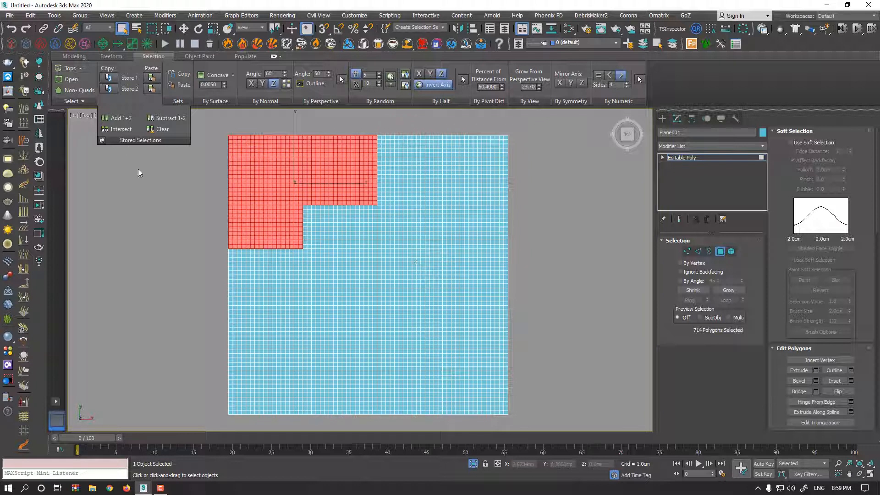
Step: Clear the polygon selection, select a full-width band along the plane's upper edge and save it in Store 1
left_click(192, 231)
left_click_drag(362, 178, 523, 226)
left_click(108, 79)
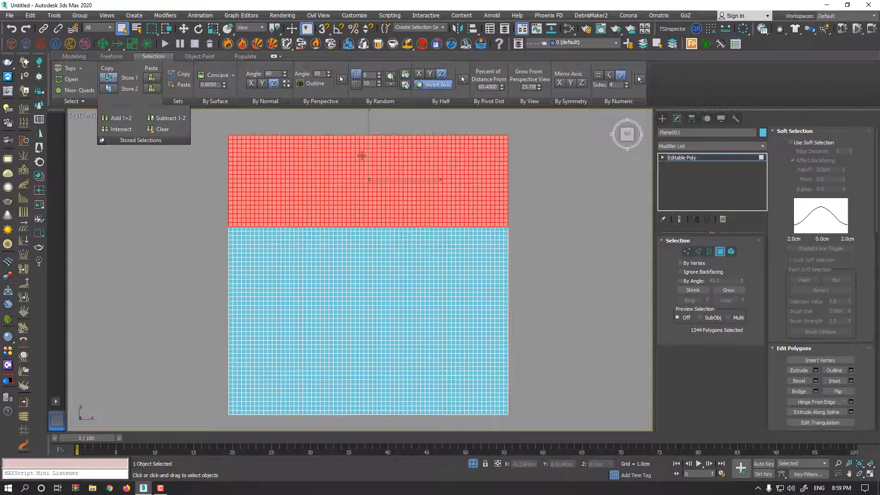
Step: Save a full-height polygon strip through the plane's middle in Store 2, intersect both stored selections and deselect the result
left_click_drag(335, 119, 401, 419)
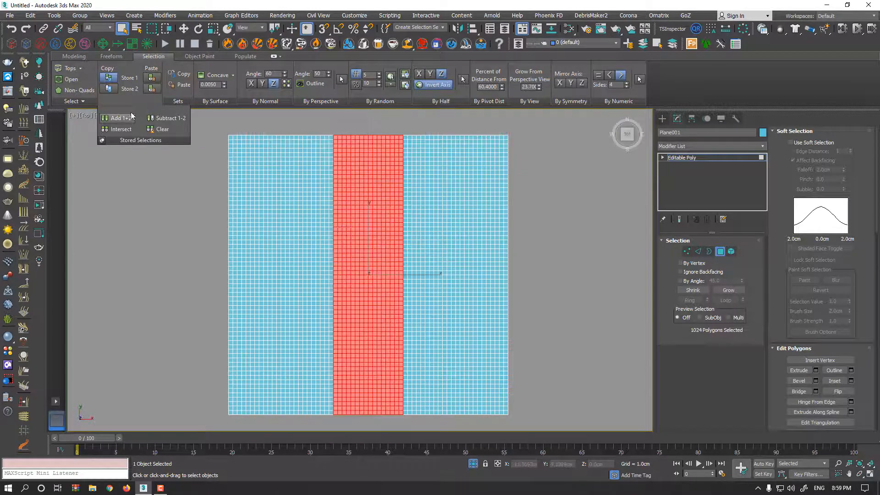
left_click(115, 91)
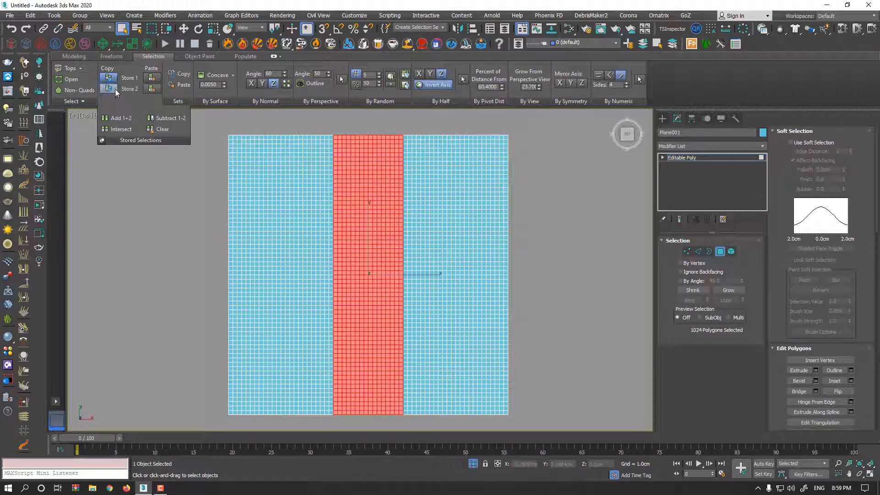
left_click(121, 129)
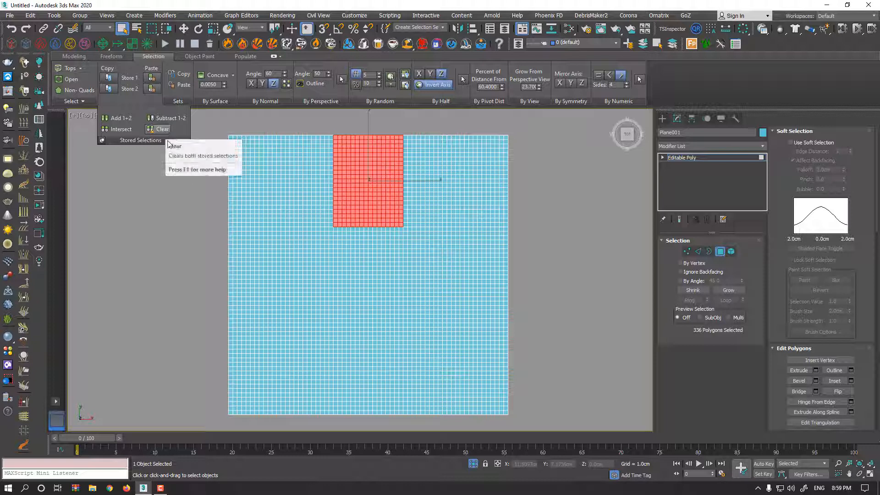
left_click(185, 179)
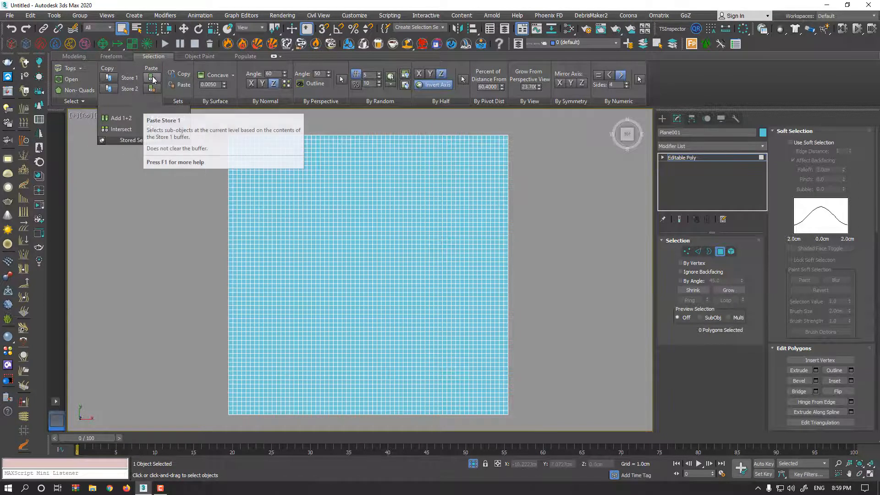
Step: Leave polygon editing and clone the whole plane to the right along X, beside the original
left_click(720, 251)
middle_click_drag(408, 264, 344, 292)
scroll(400, 255, "down", 2)
key("w")
left_click_drag(349, 290, 579, 290, "shift")
left_click(428, 286)
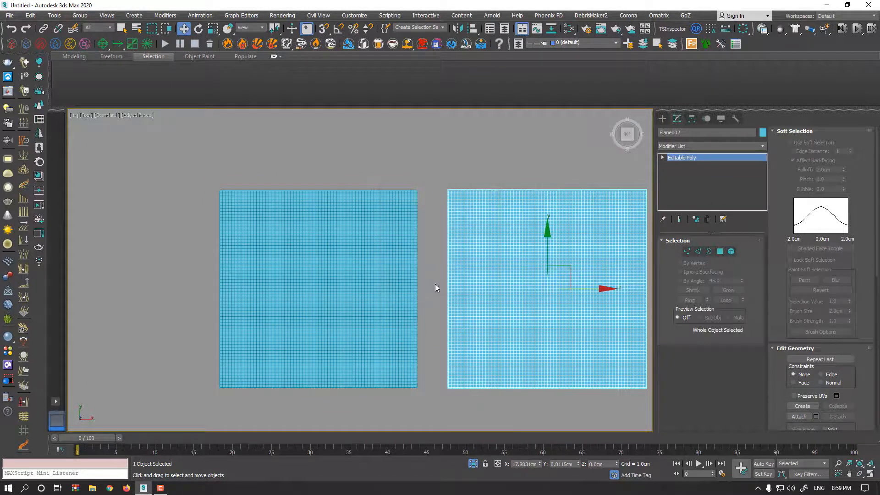
Step: Select a square block of polygons at the original plane's upper-left corner and save it in Store 1
left_click(350, 276)
left_click(719, 251)
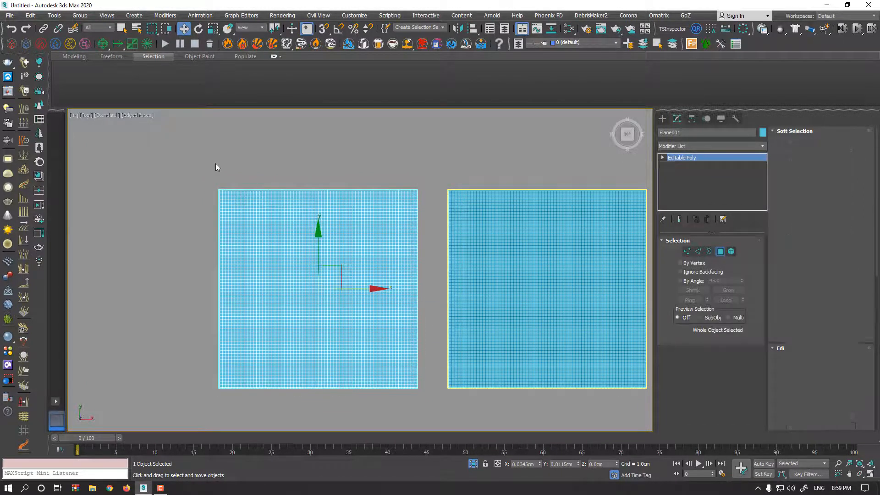
left_click_drag(197, 148, 283, 253)
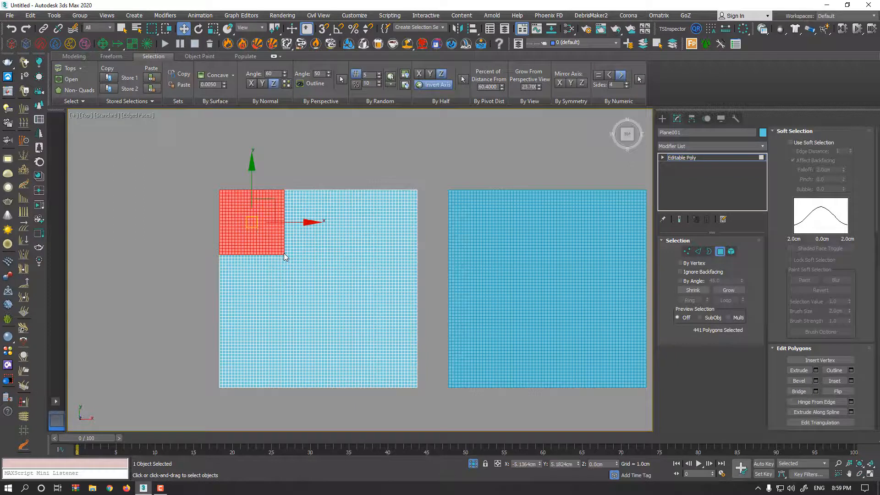
left_click(108, 77)
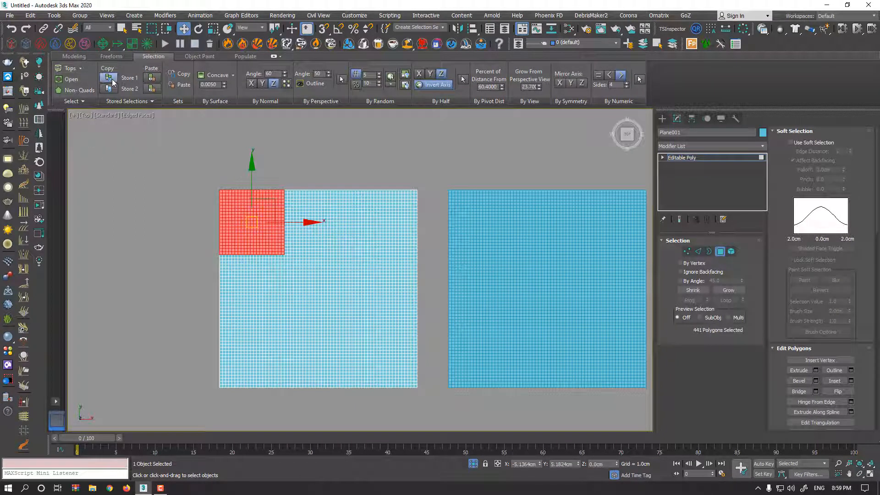
Step: Switch to the copied plane's polygons and paste the Store 1 selection onto them
left_click(719, 251)
left_click(561, 269)
left_click(719, 252)
left_click(155, 78)
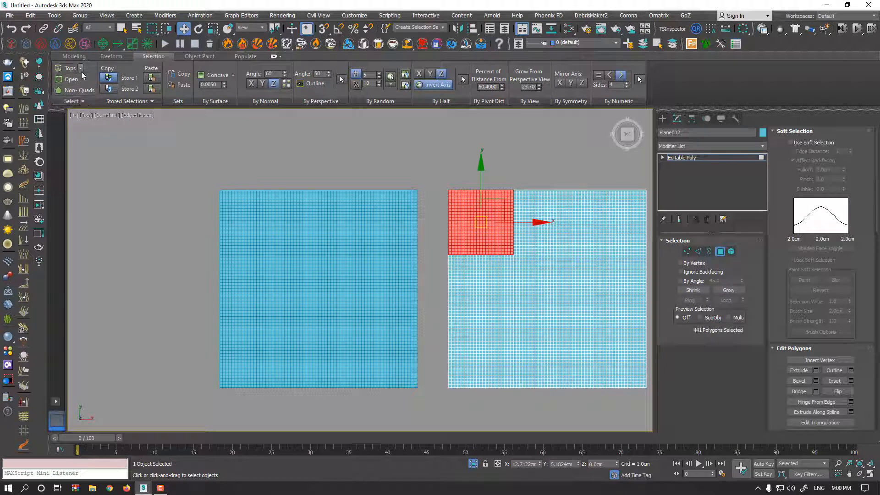
Step: Keep the extra polygon selection options expanded and examine By Material ID and the Polygon: Material IDs settings
left_click(85, 101)
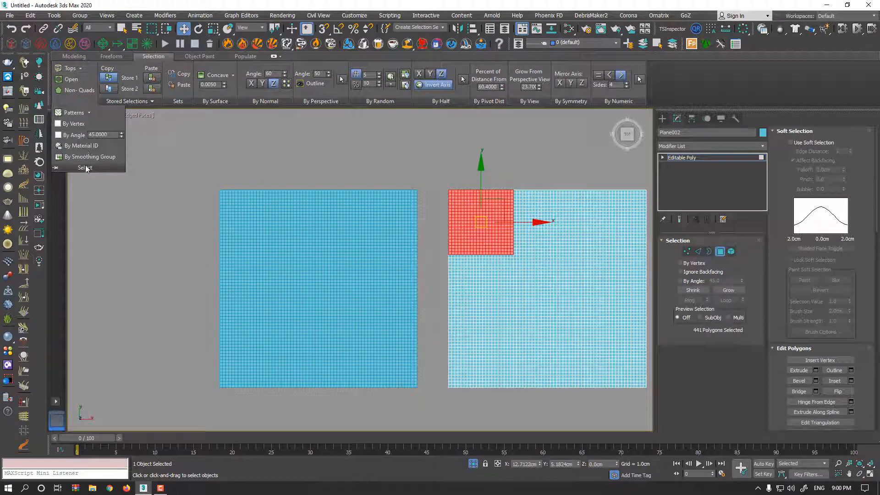
left_click(56, 168)
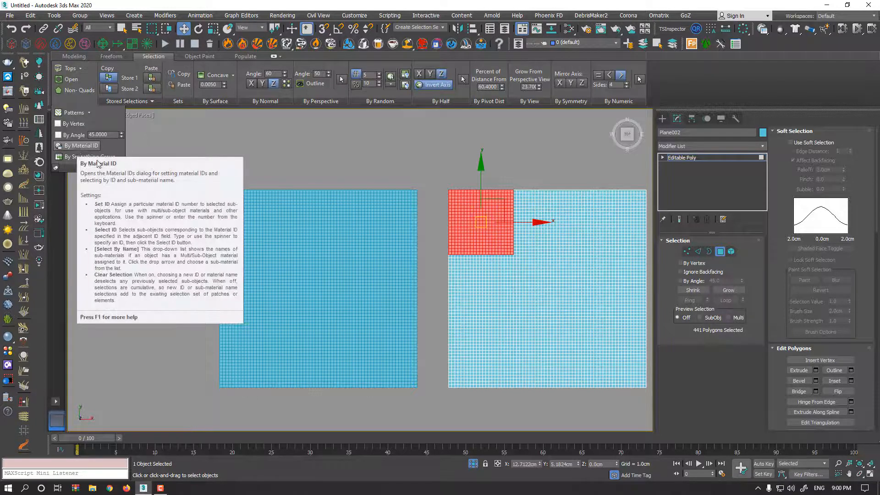
scroll(781, 325, "down", 5)
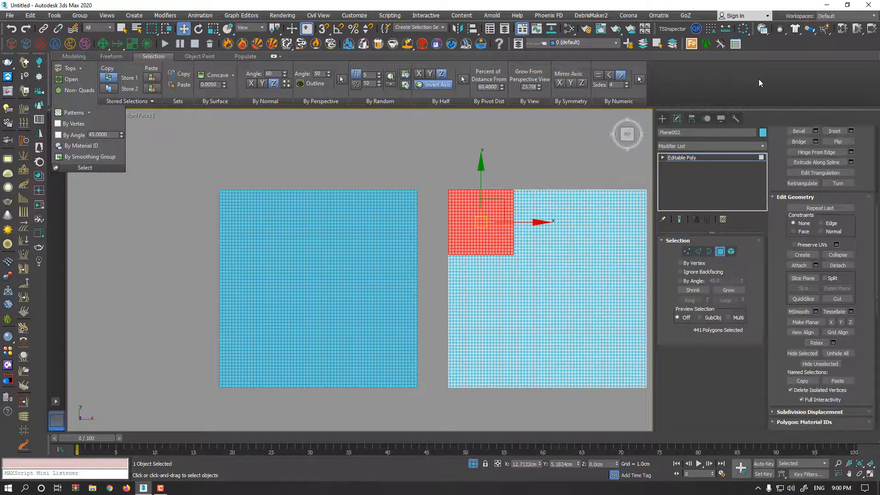
left_click_drag(778, 215, 762, 192)
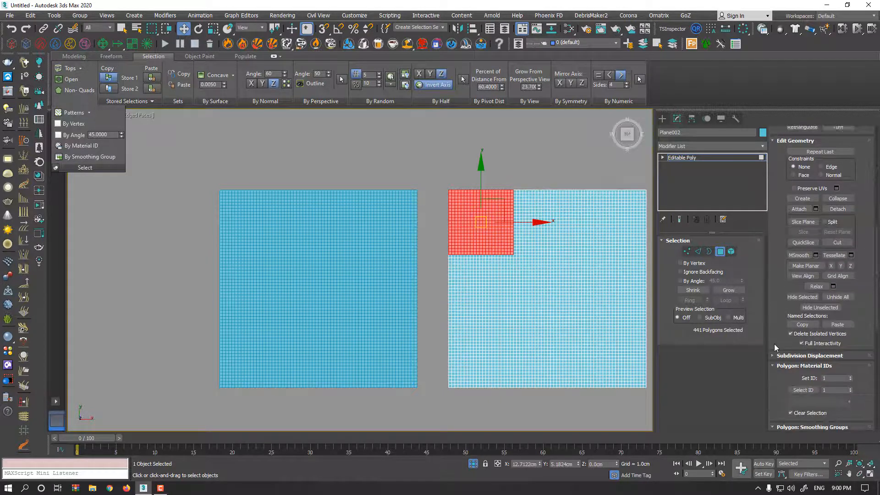
left_click_drag(774, 384, 845, 292)
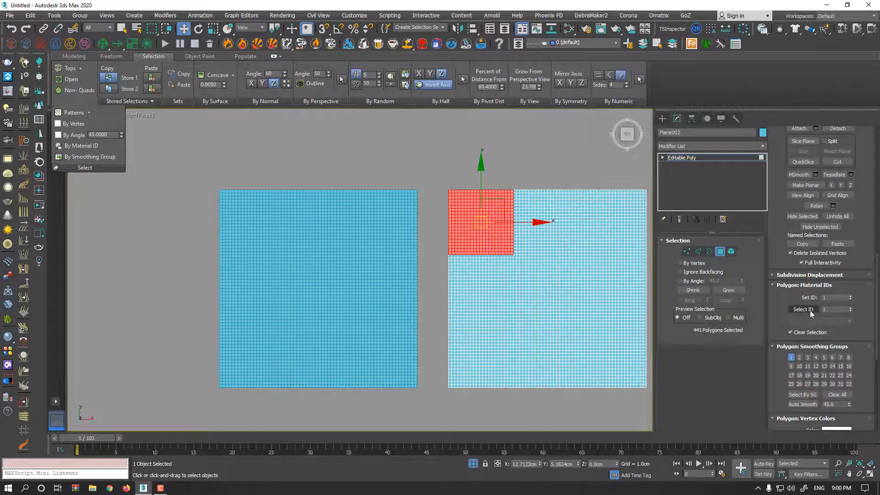
Step: Select a narrow full-width polygon strip along the copied plane's upper edge for material ID 1
middle_click_drag(451, 238, 396, 237)
left_click_drag(377, 170, 621, 214)
left_click(834, 298)
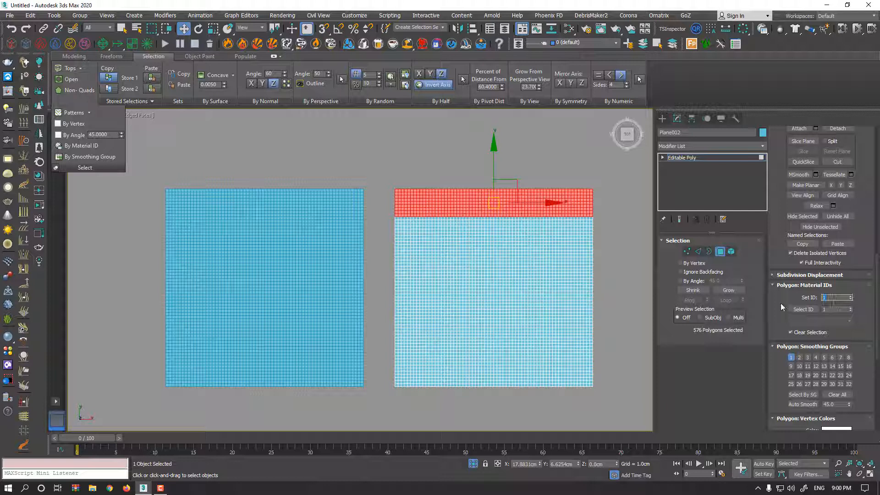
Step: Select the full-width polygon band directly below the upper strip and set its material ID to 2
left_click_drag(598, 218, 388, 261)
left_click_drag(837, 298, 799, 302)
type("2")
key("Return")
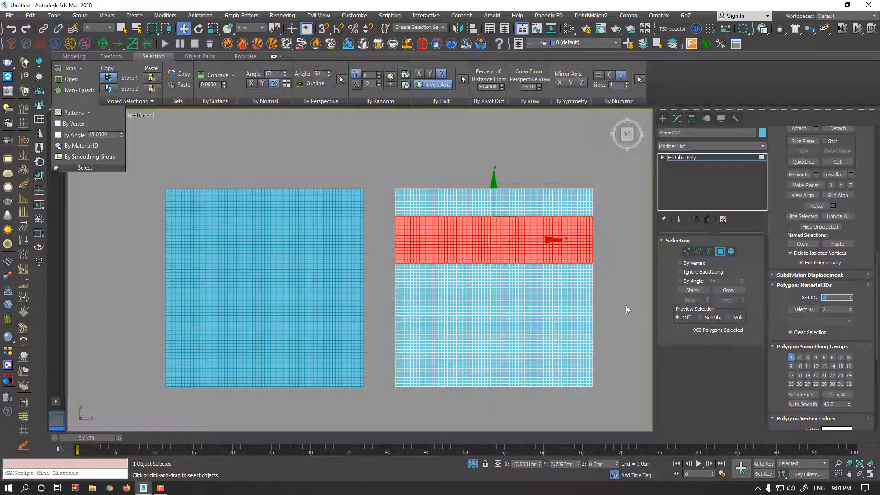
Step: Select all remaining polygons in the copied plane's lower part and set their material ID to 3
left_click_drag(630, 394, 391, 270)
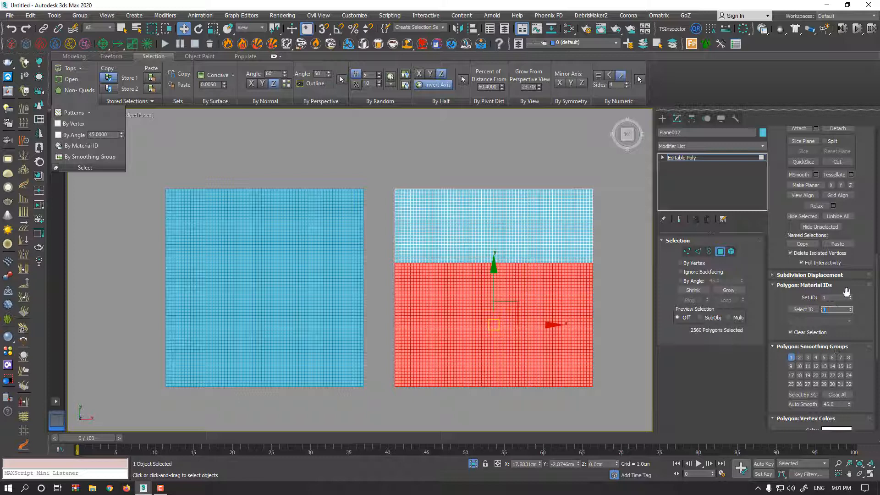
left_click_drag(836, 298, 786, 301)
type("3")
key("Return")
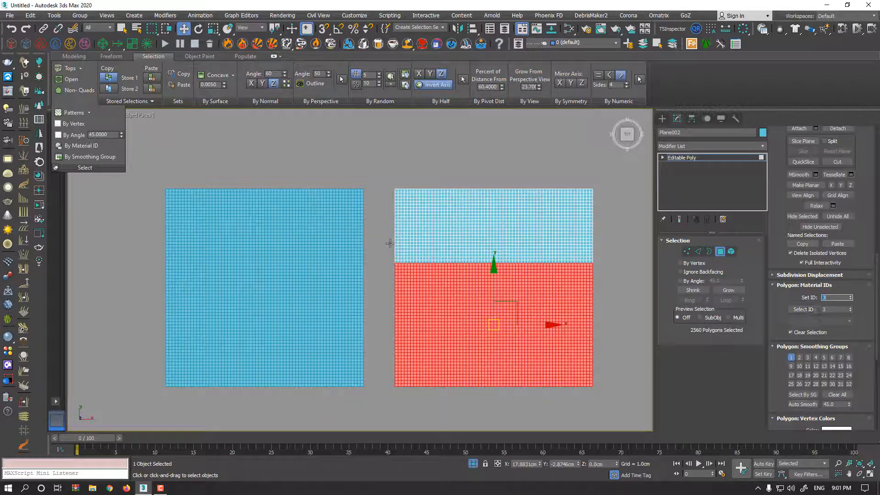
Step: Clear the selection, select the copied plane's polygons by material ID, ending with ID 3, and close the material ID dialog
left_click(235, 133)
left_click(88, 145)
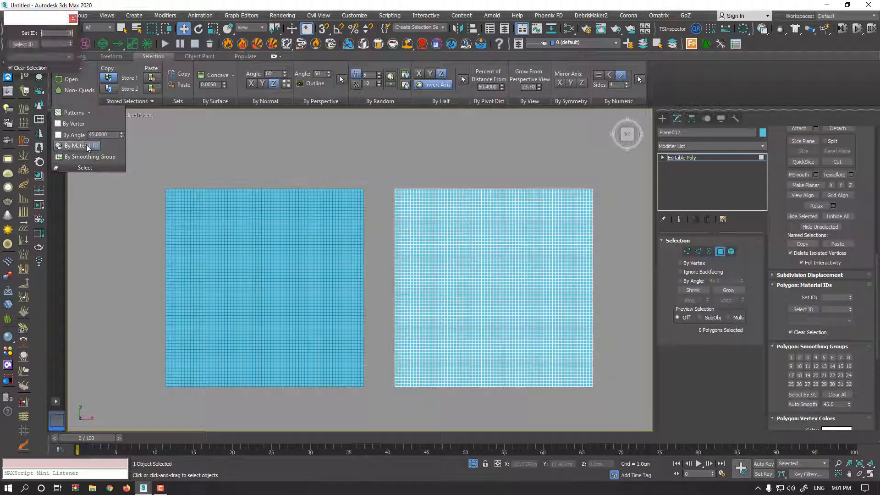
left_click_drag(38, 19, 192, 92)
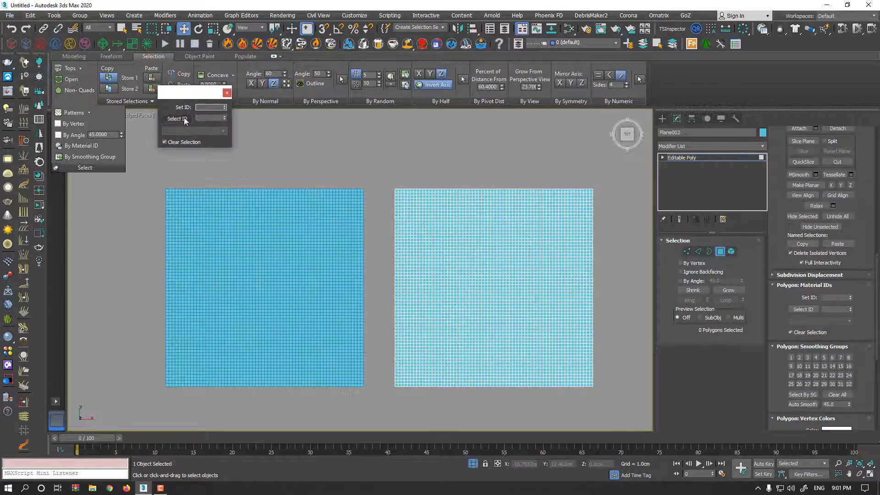
left_click(224, 117)
left_click(176, 119)
left_click(224, 117)
left_click(177, 118)
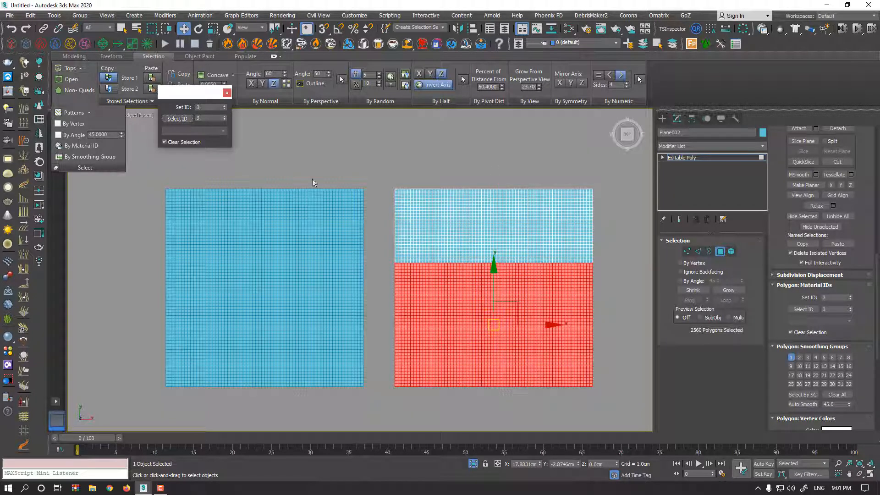
left_click(226, 92)
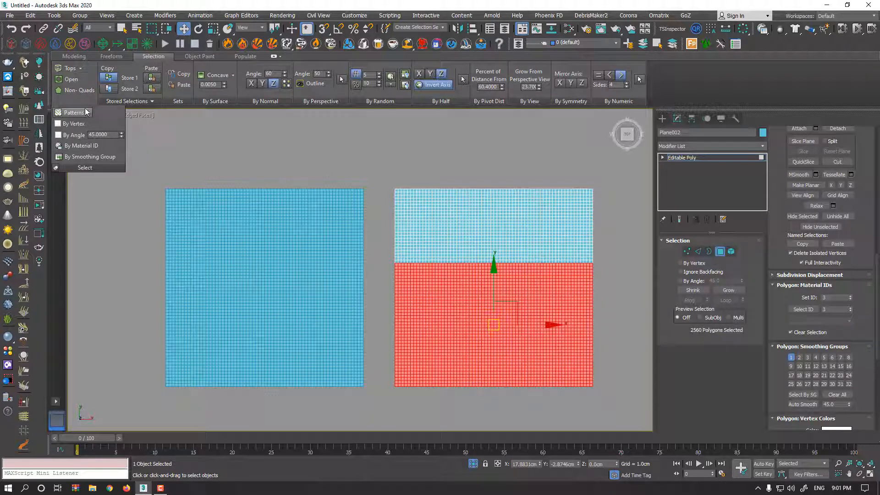
Step: Deselect the polygons in the Perspective view and select all of the copied plane's border polygons with Open
left_click(81, 69)
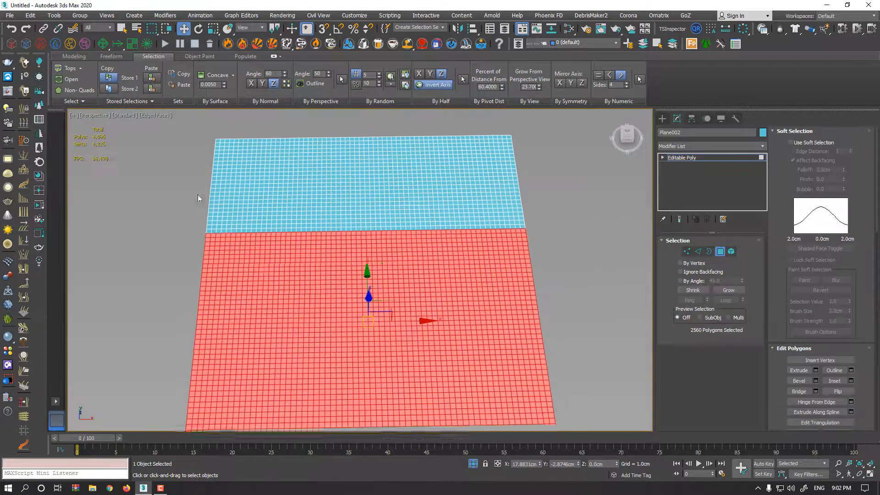
left_click(161, 181)
scroll(162, 183, "down", 3)
scroll(150, 171, "up", 3)
scroll(118, 131, "down", 2)
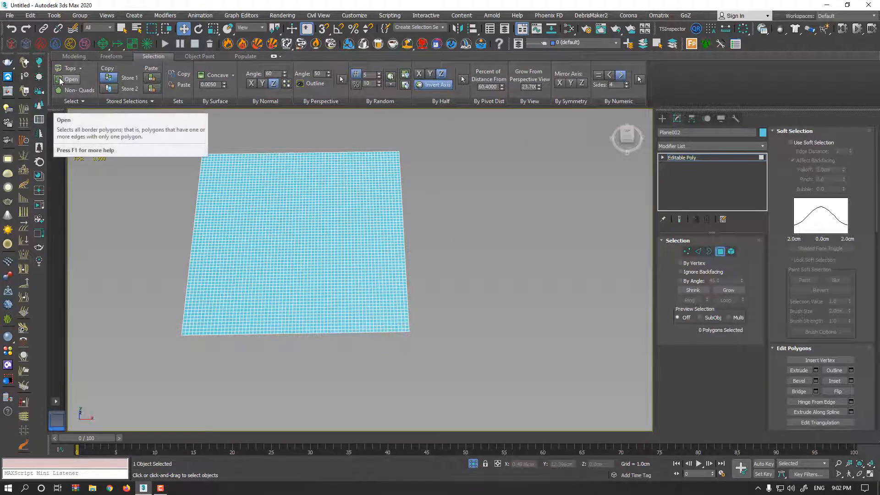
left_click(60, 80)
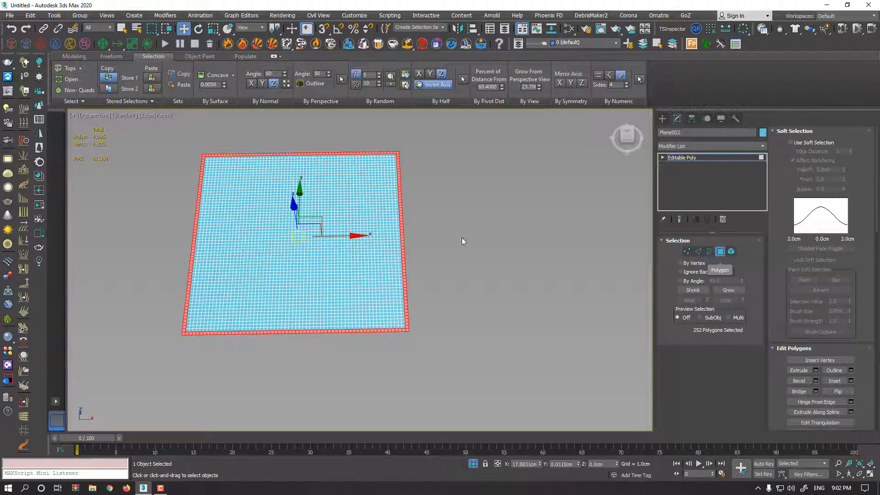
middle_click_drag(289, 156, 456, 195)
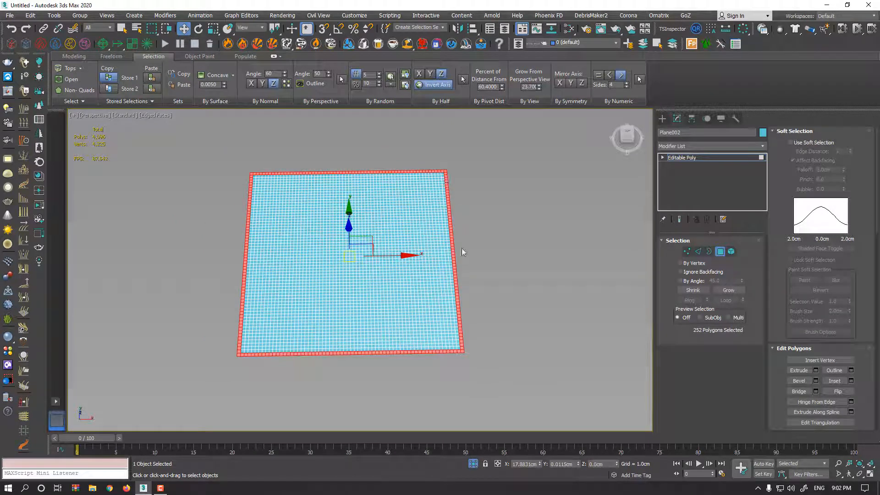
Step: Switch to vertex editing and select the copied plane's border vertices with Open
left_click(686, 251)
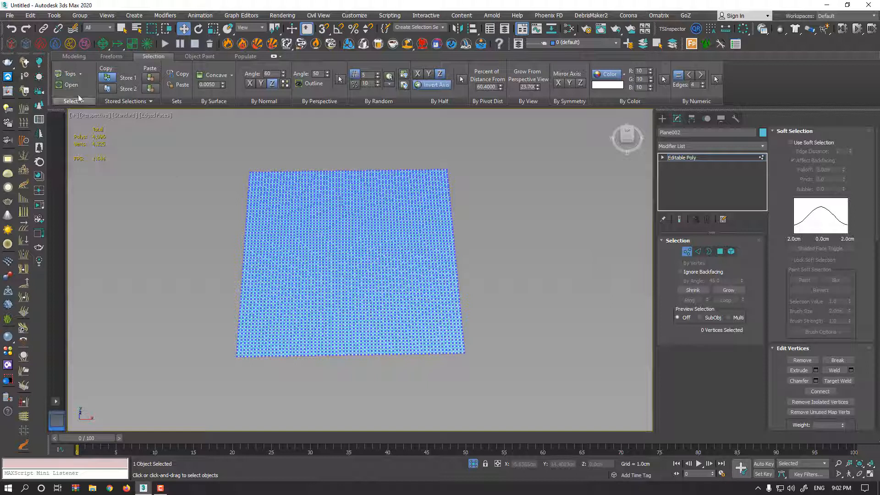
left_click(69, 85)
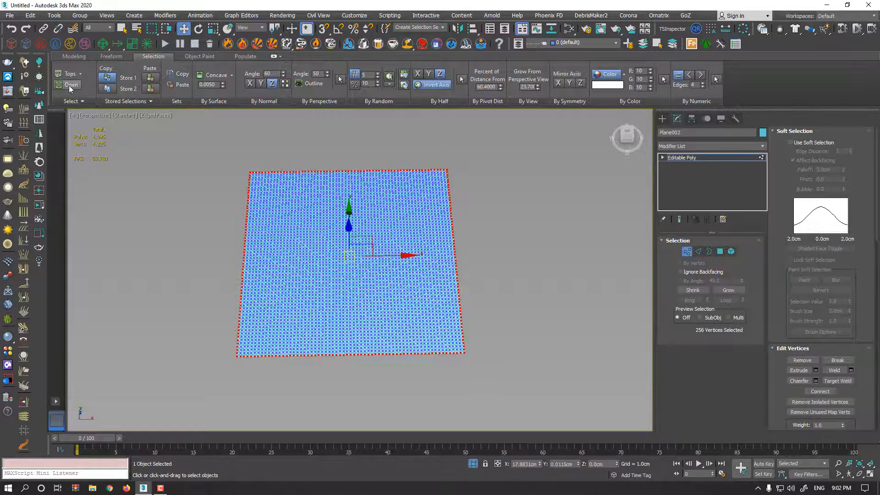
Step: Return to polygon editing, clear the selection and select the copied plane's polygons that are Non-Quads
left_click(720, 251, "ctrl")
left_click(193, 202)
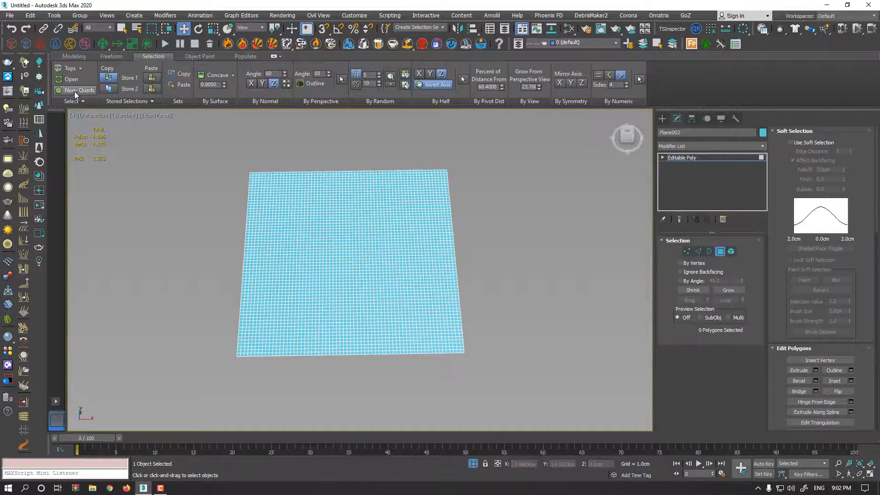
left_click(75, 95)
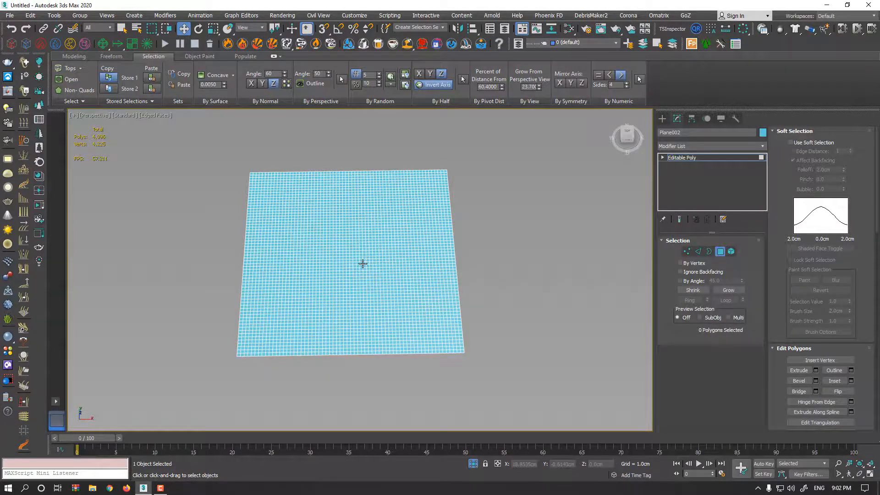
Step: Switch to edge editing and remove a few separate edges from the middle of the copied plane
scroll(363, 264, "up", 6)
left_click(697, 251)
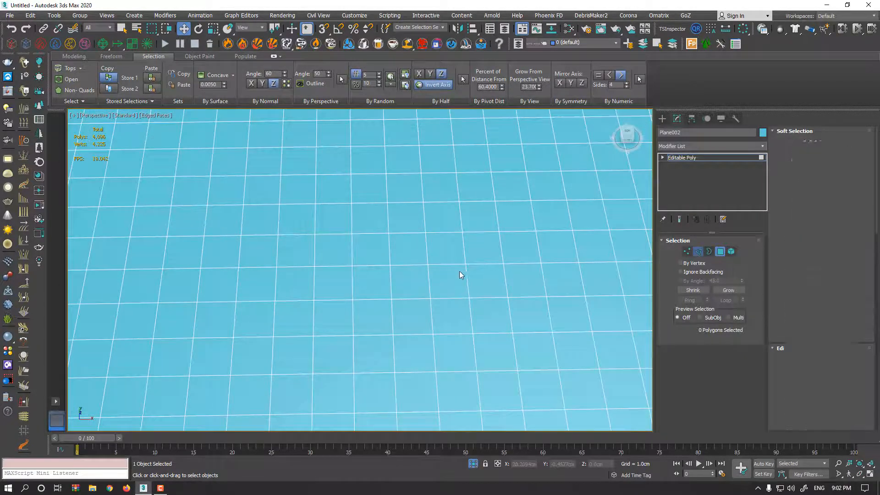
left_click(314, 247)
key("BackSpace")
left_click(379, 203)
key("BackSpace")
scroll(387, 211, "down", 6)
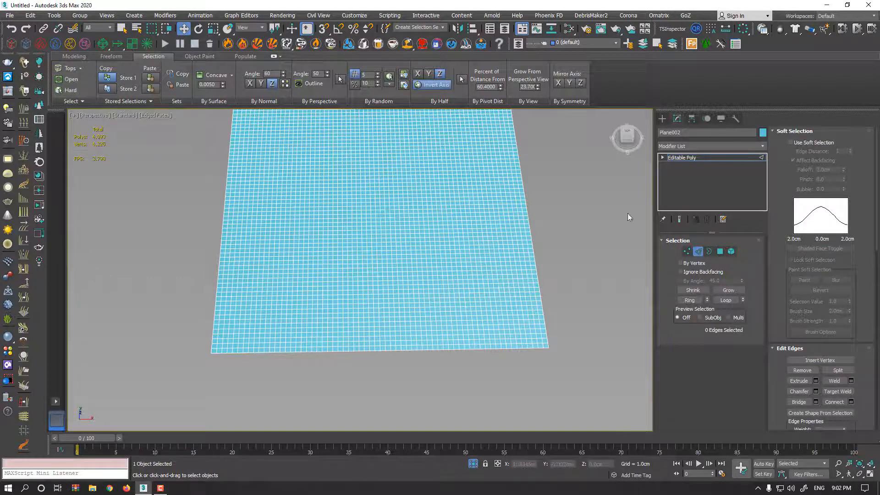
Step: Return to polygon editing and select the copied plane's polygons that are Non-Quads
left_click(721, 252)
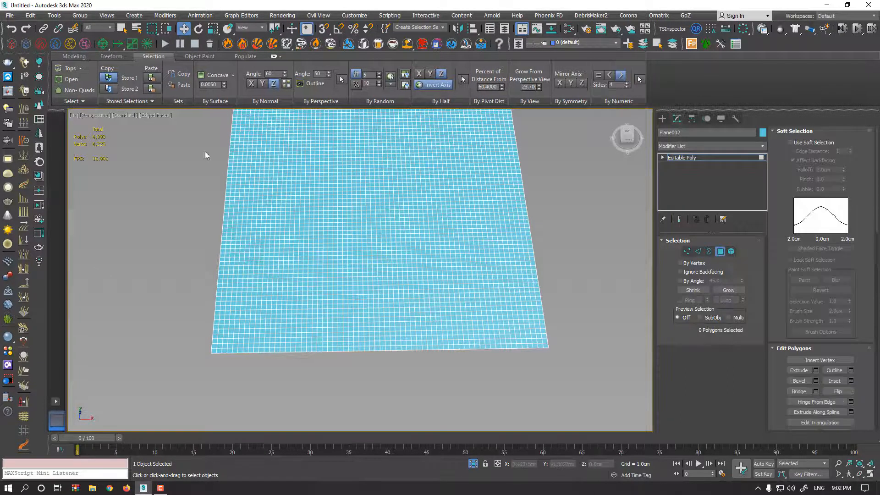
left_click(76, 90)
scroll(395, 217, "up", 3)
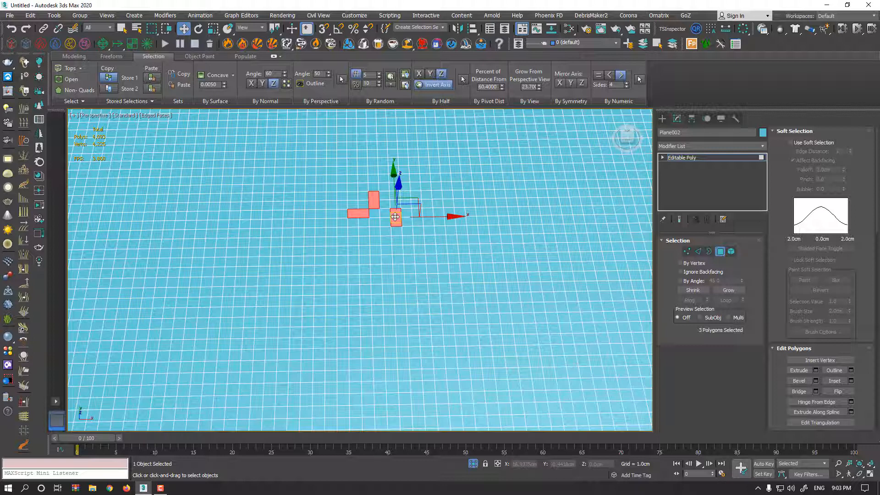
Step: Look at the Hard option for edges, and examine the smoothing groups of the plane's selected non-quad polygons
left_click(697, 252)
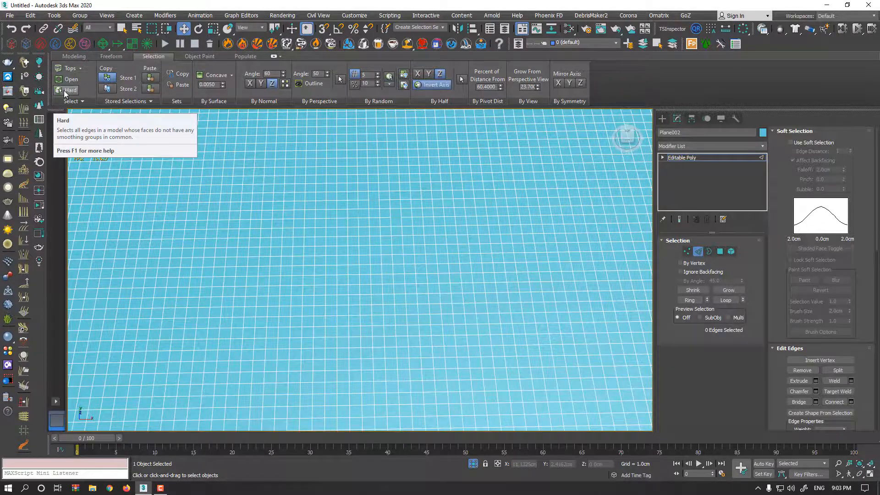
scroll(462, 198, "down", 5)
scroll(378, 240, "up", 2)
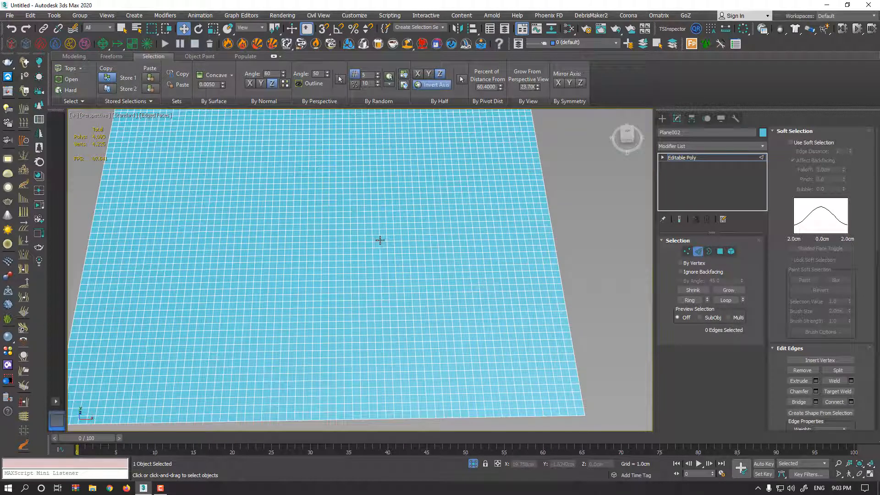
left_click(720, 251)
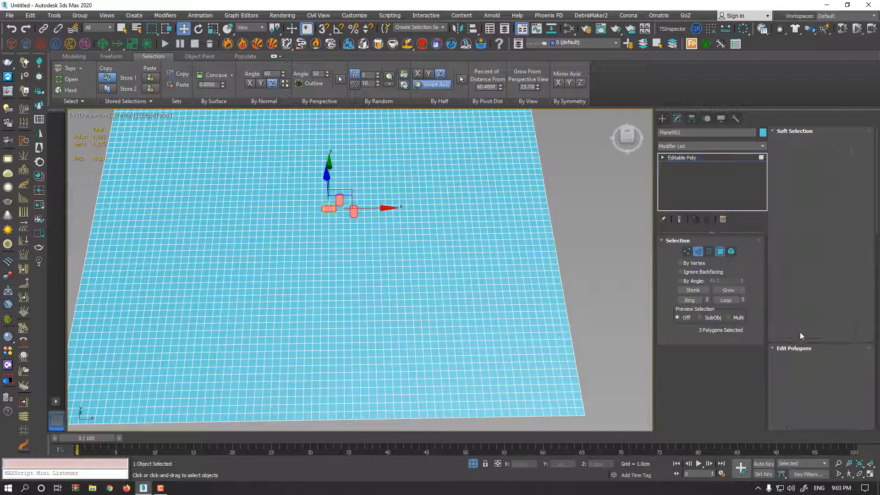
scroll(799, 332, "down", 5)
scroll(783, 390, "down", 5)
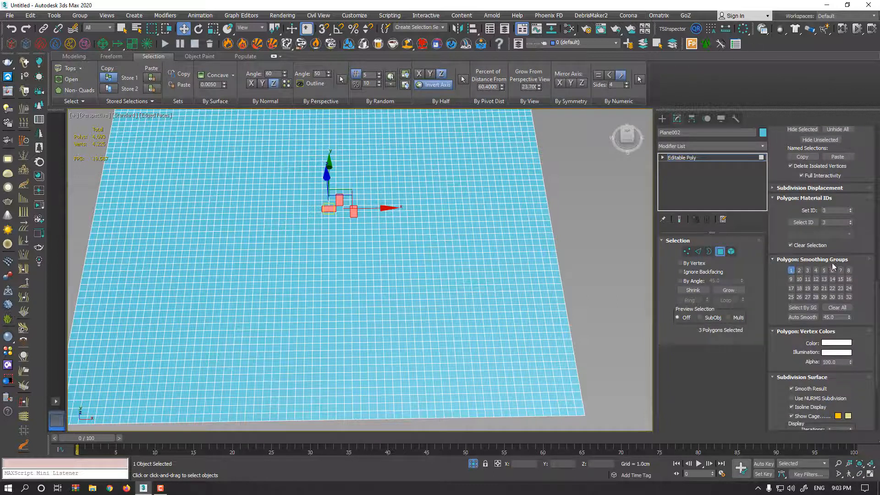
Step: Leave polygon editing, delete the copied plane and select the ringed sphere model
left_click(720, 251)
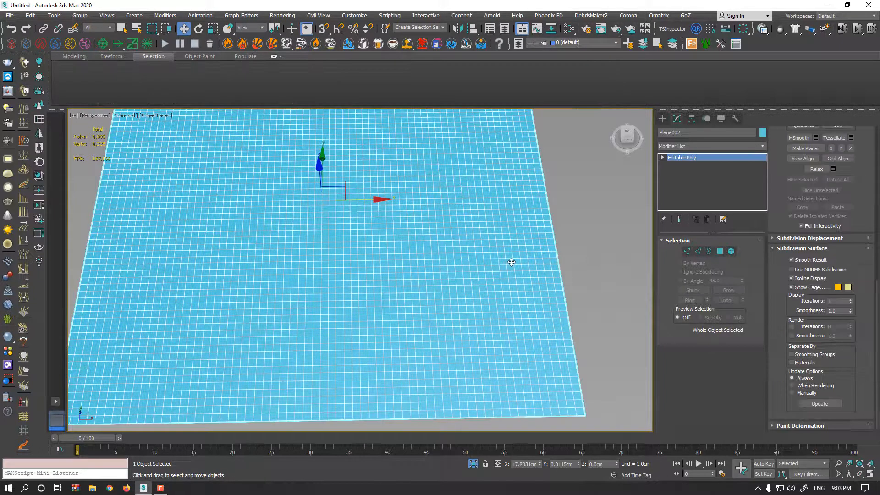
key("Delete")
middle_click_drag(507, 266, 480, 244, "alt")
left_click(452, 240)
scroll(452, 240, "down", 3)
scroll(479, 244, "up", 5)
key("F4")
key("F4")
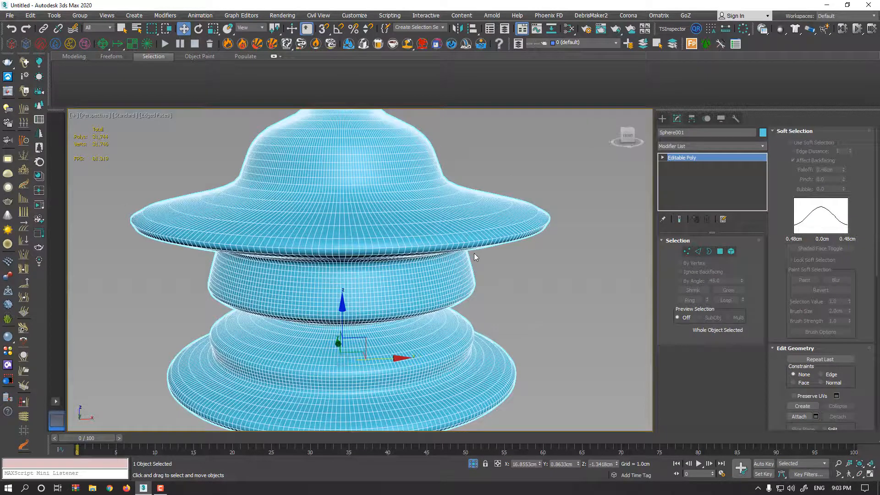
Step: In the Front view, select the polygons of the sphere's top cap and replace their smoothing group 1 with group 2
key("f")
left_click(720, 252)
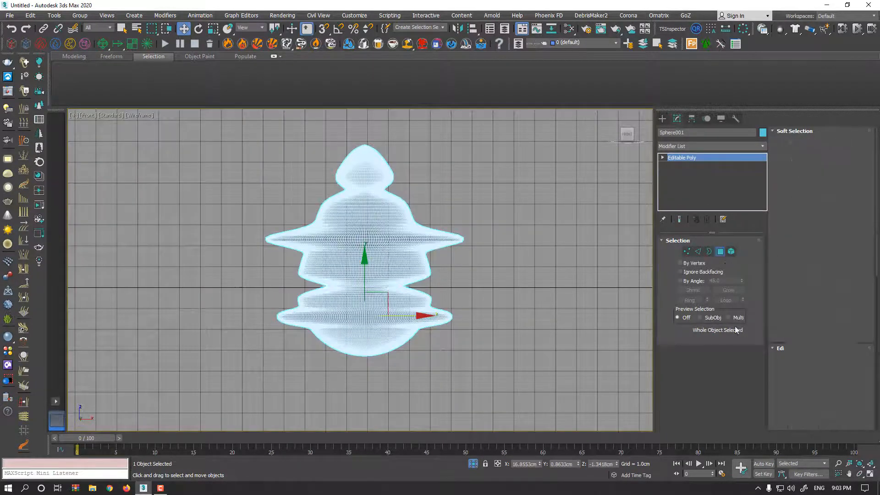
scroll(400, 166, "up", 5)
middle_click_drag(401, 166, 538, 181)
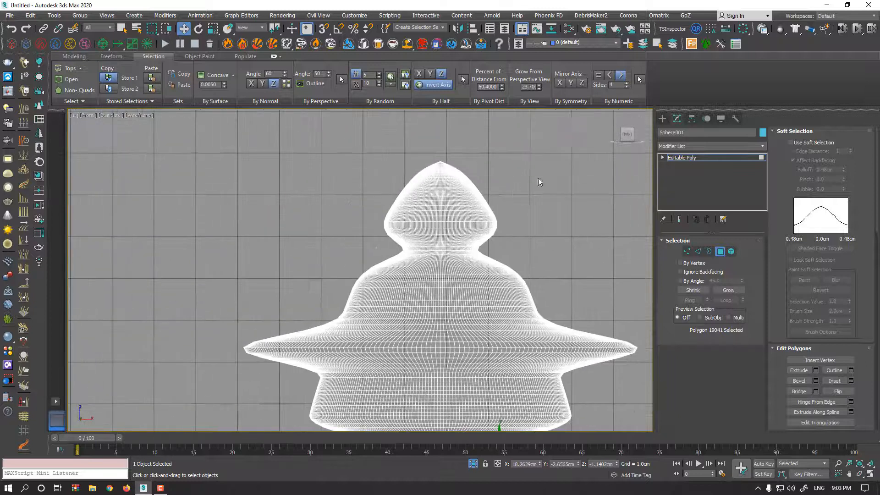
left_click_drag(361, 224, 360, 224)
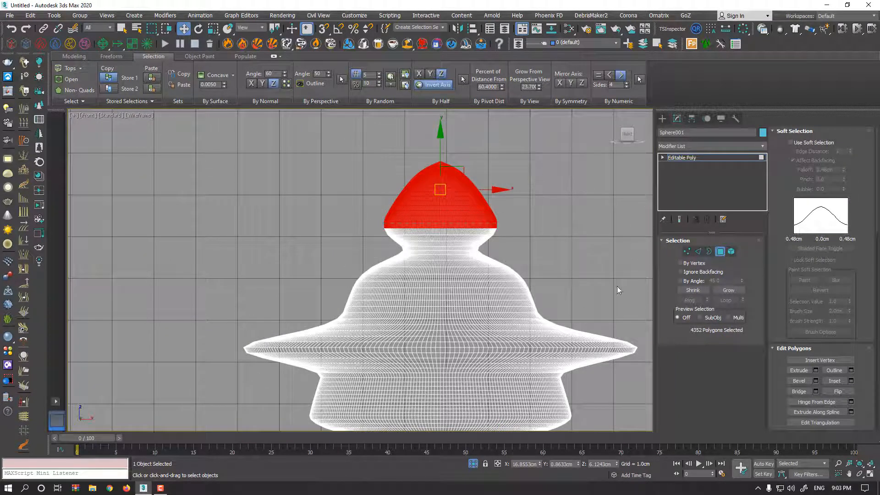
scroll(861, 336, "down", 10)
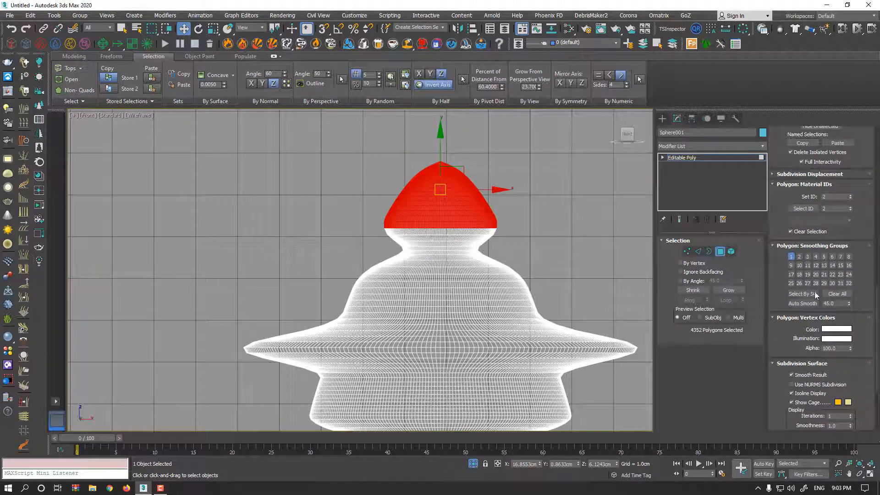
left_click(791, 256)
left_click(799, 256)
Step: Assign smoothing group 3 to the neck polygons below the cap, and add groups 2 and 4 to the dome polygons beneath them
left_click_drag(501, 229, 359, 263)
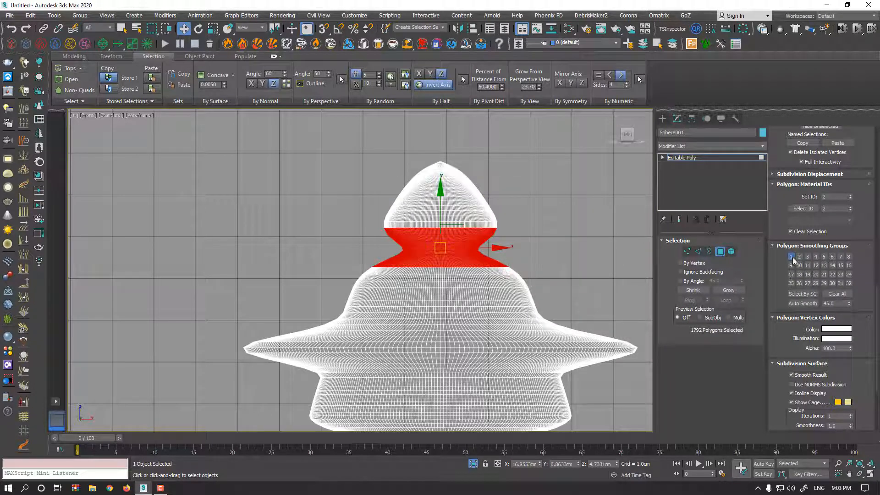
left_click(807, 256)
middle_click_drag(514, 269, 505, 214)
left_click_drag(542, 216, 289, 262)
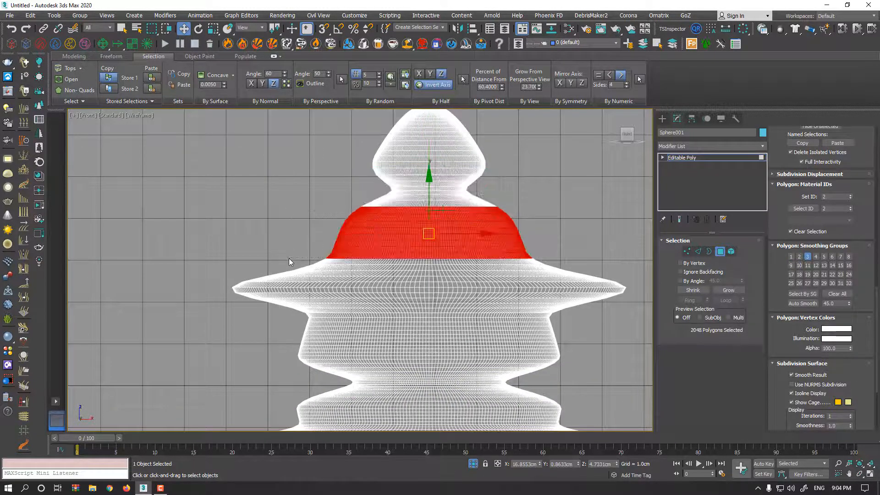
left_click(798, 258)
Step: Assign smoothing group 5 to the wide brim's edge polygons and group 6 to the lower rim's polygons
left_click_drag(634, 288, 222, 292)
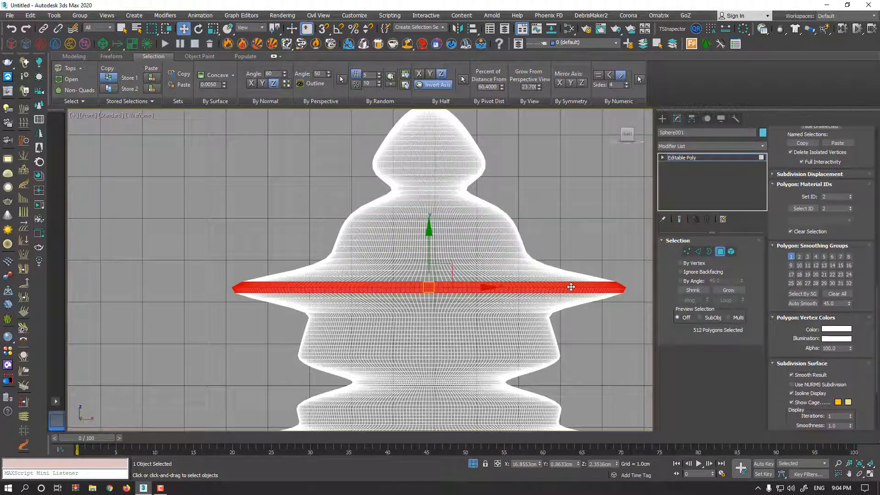
left_click(823, 256)
middle_click_drag(605, 331, 532, 290)
left_click_drag(580, 336, 217, 347)
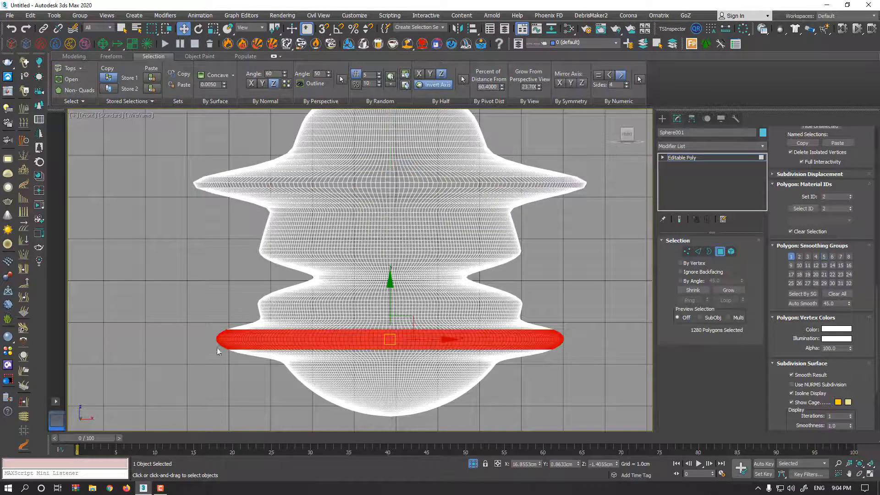
left_click(791, 257)
left_click(832, 258)
Step: Leave polygon editing, deselect the sphere and show it in the Perspective view without edged faces
left_click(720, 251)
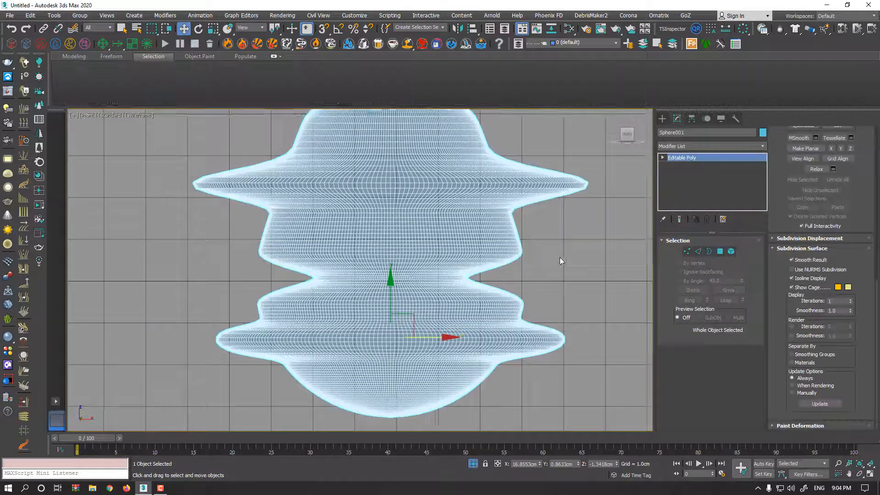
key("p")
left_click(568, 258)
key("F4")
middle_click_drag(379, 131, 414, 251)
scroll(401, 234, "up", 4)
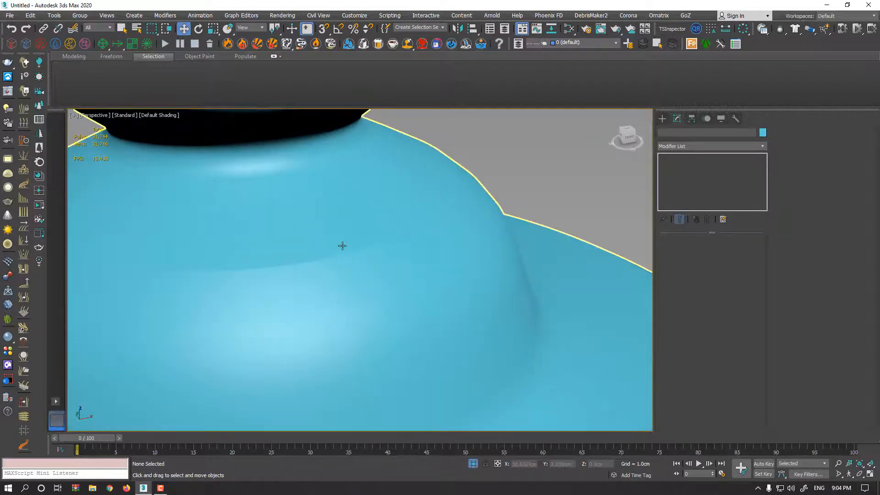
scroll(352, 241, "down", 4)
scroll(363, 170, "down", 4)
scroll(376, 169, "down", 3)
Step: Select single polygons on the sphere's cap, neck and dome in polygon editing to check their smoothing groups
left_click(383, 167)
left_click(720, 251)
left_click(383, 165)
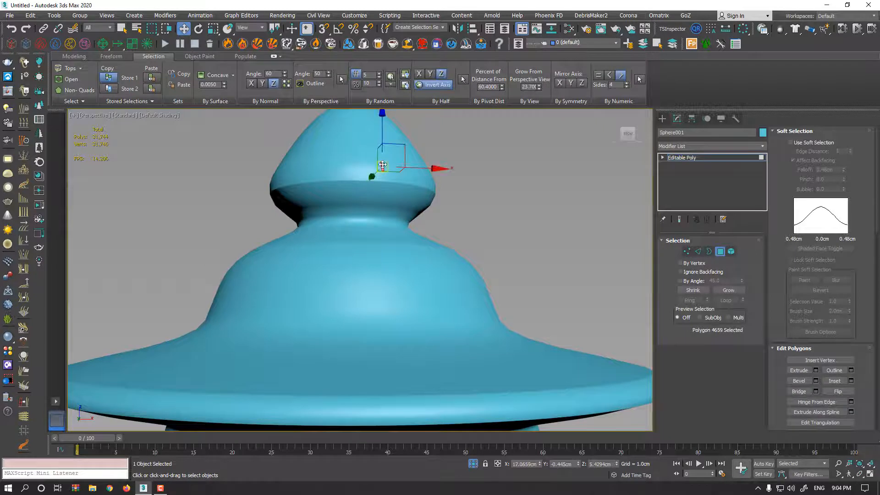
scroll(866, 380, "down", 10)
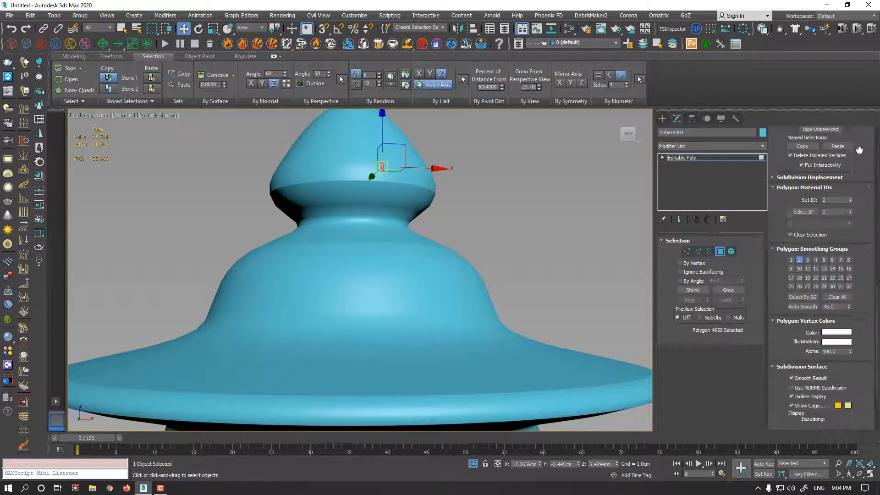
scroll(858, 150, "down", 1)
left_click(376, 192)
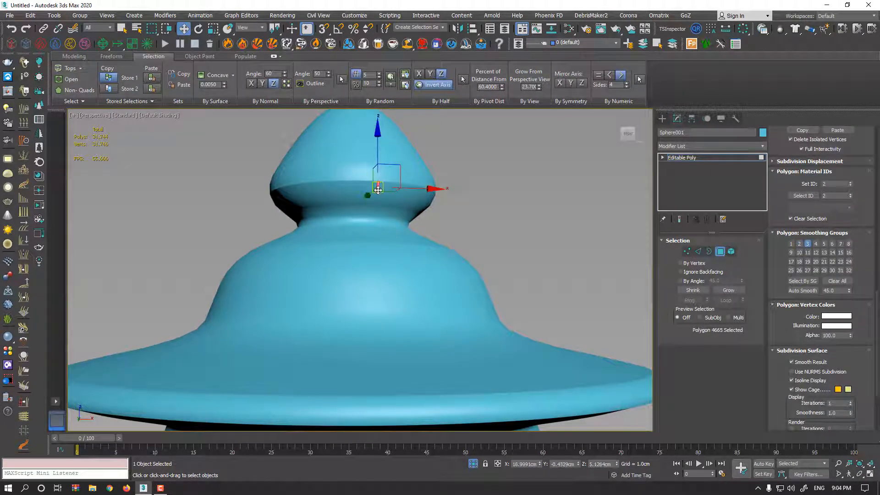
left_click(383, 242)
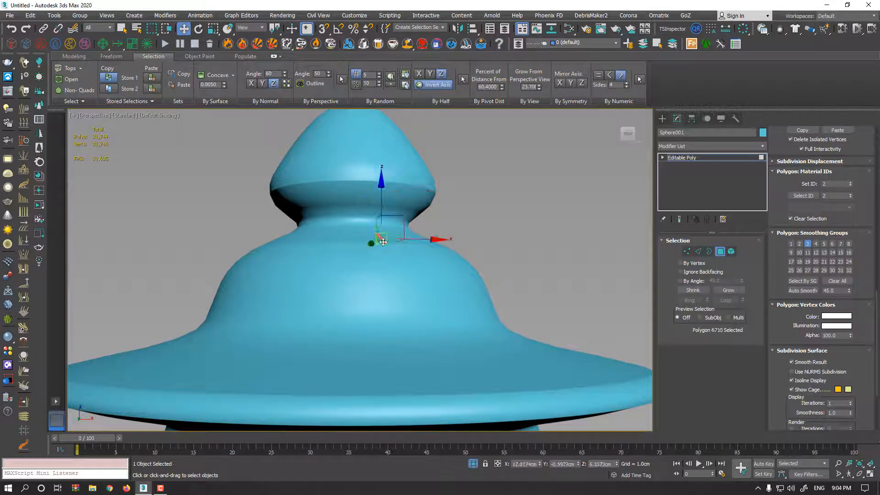
left_click(382, 256)
middle_click_drag(387, 250, 396, 274, "alt")
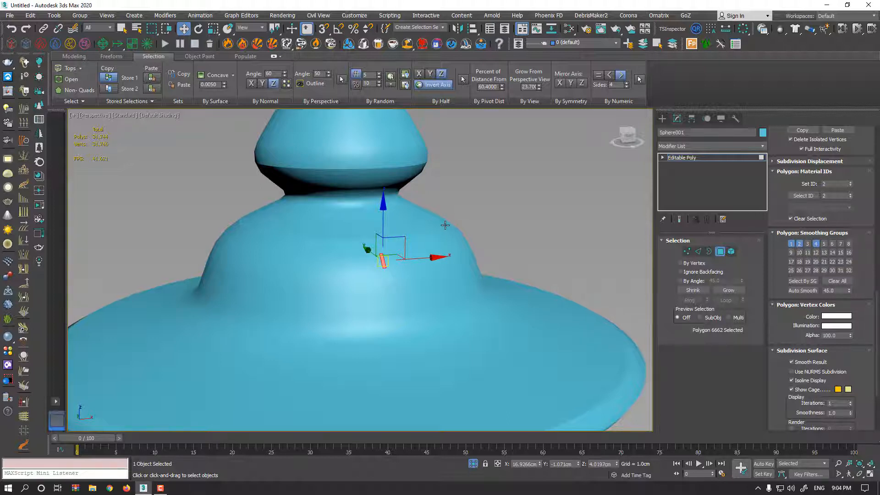
Step: Deselect the polygons, switch to edge editing and select all of the sphere's Hard edges
scroll(452, 223, "down", 5)
left_click(487, 220)
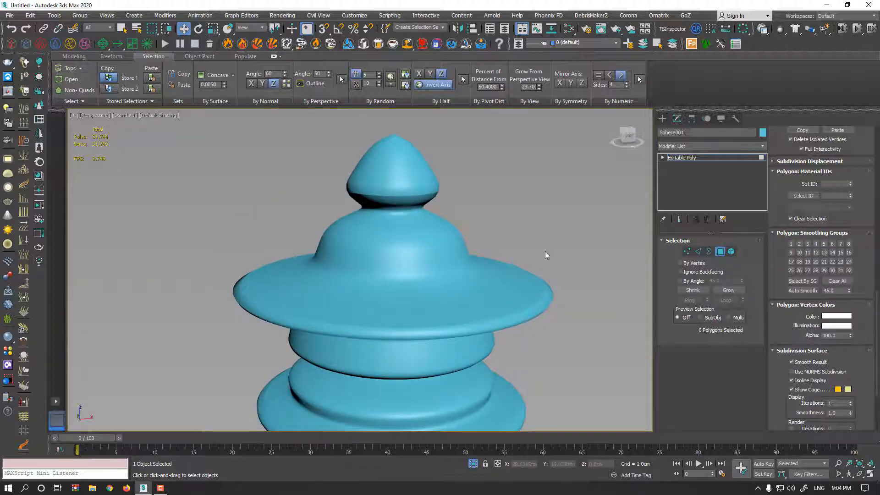
left_click(698, 252)
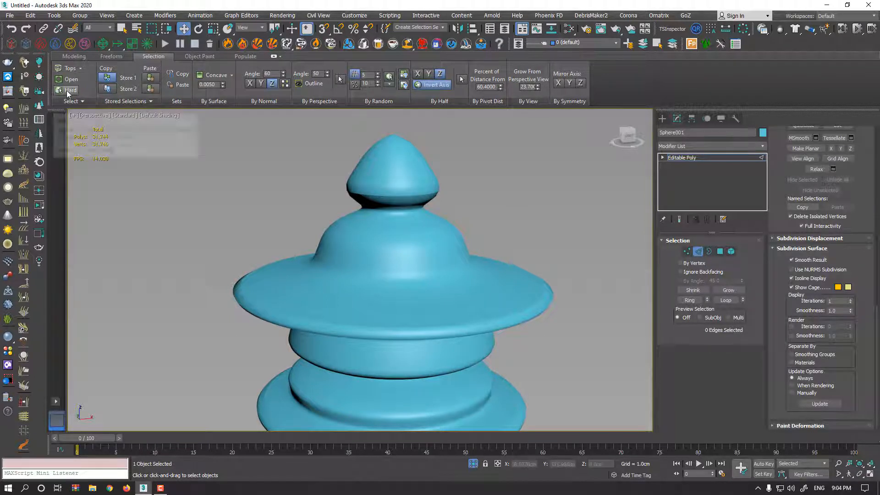
left_click(68, 92)
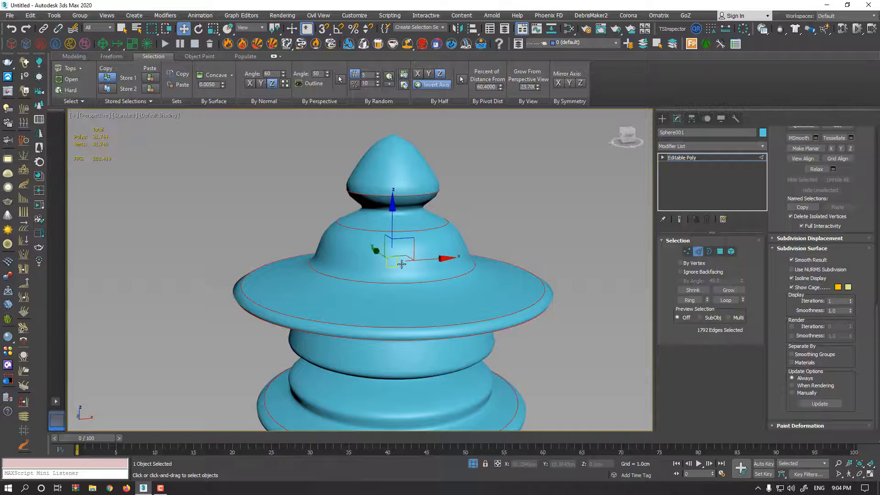
middle_click_drag(402, 264, 406, 219, "alt")
mouse_move(441, 252)
middle_mouse_down("alt")
mouse_move(448, 263)
mouse_move(432, 252)
middle_mouse_up("alt")
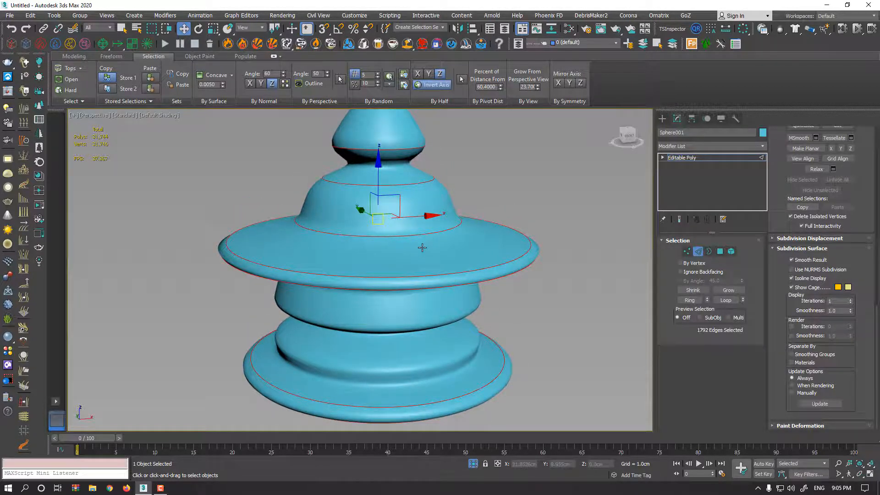
scroll(422, 245, "up", 5)
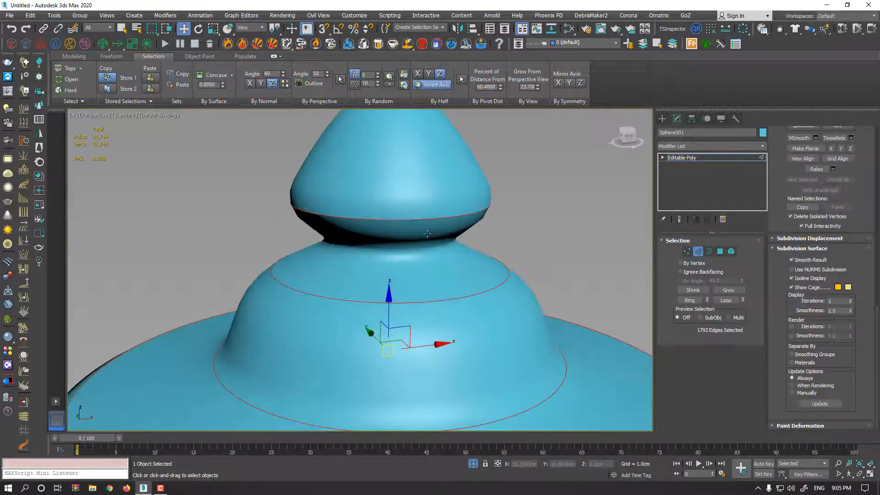
Step: Compare the smoothing groups of polygons on either side of the cap's hard edge, and select the sphere's Hard edges again
left_click(720, 251)
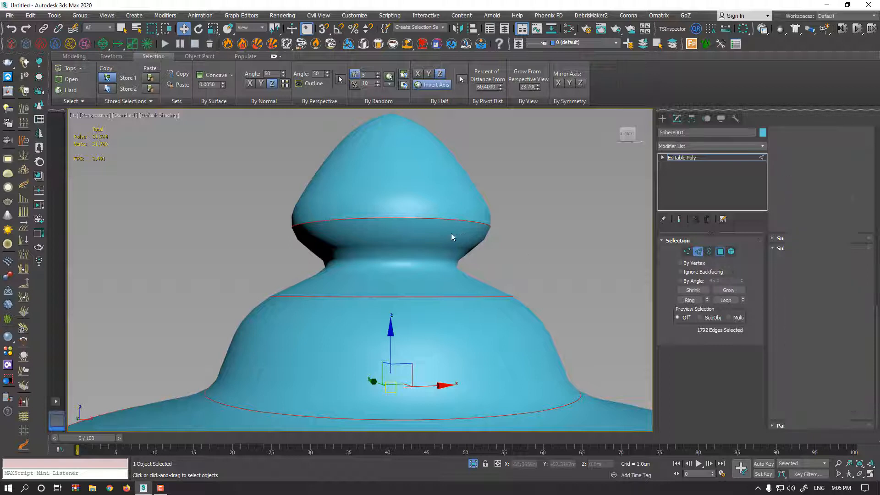
left_click(428, 230)
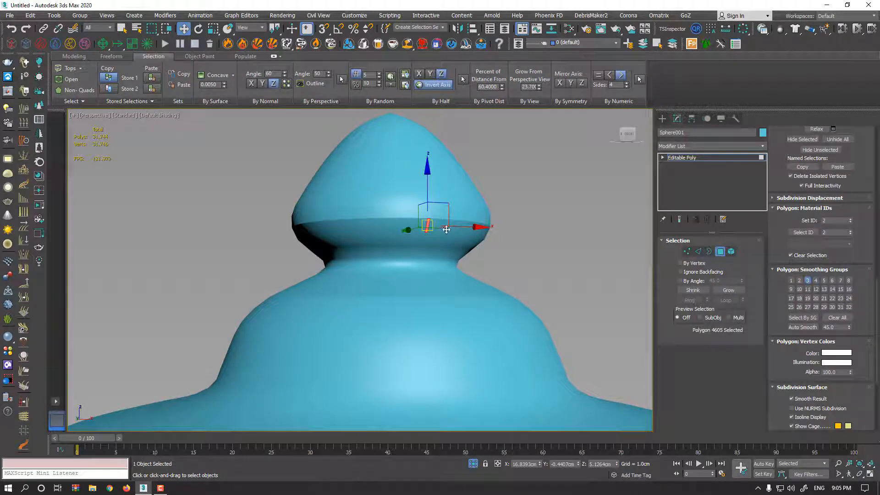
left_click(413, 207)
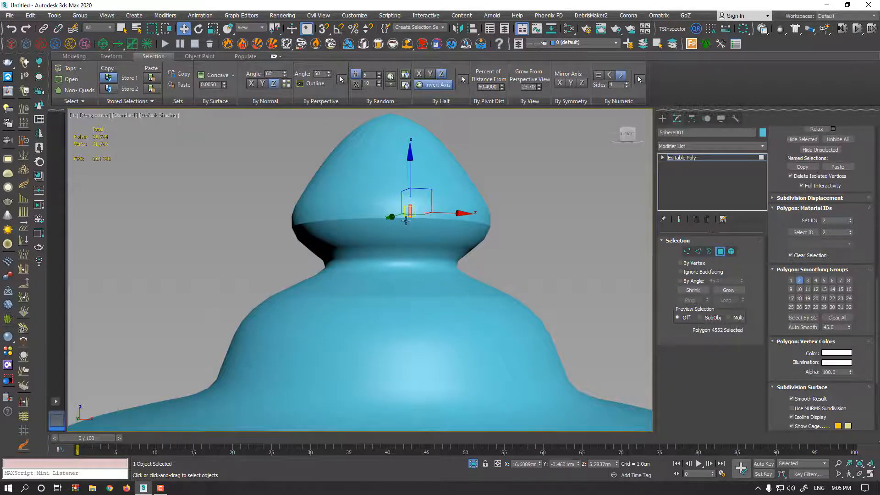
left_click(697, 251)
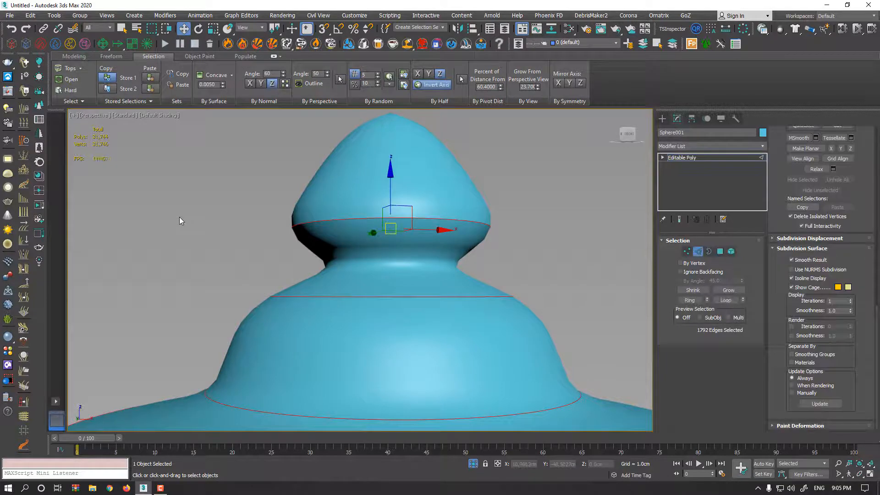
left_click(66, 91)
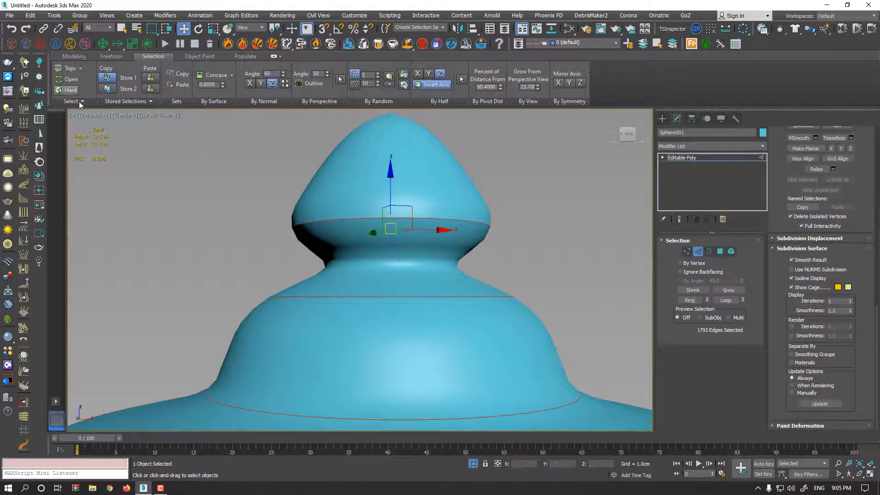
Step: Leave edge editing on the sphere with the hard edges and end its isolation
scroll(441, 291, "down", 4)
middle_click_drag(441, 290, 416, 278, "alt")
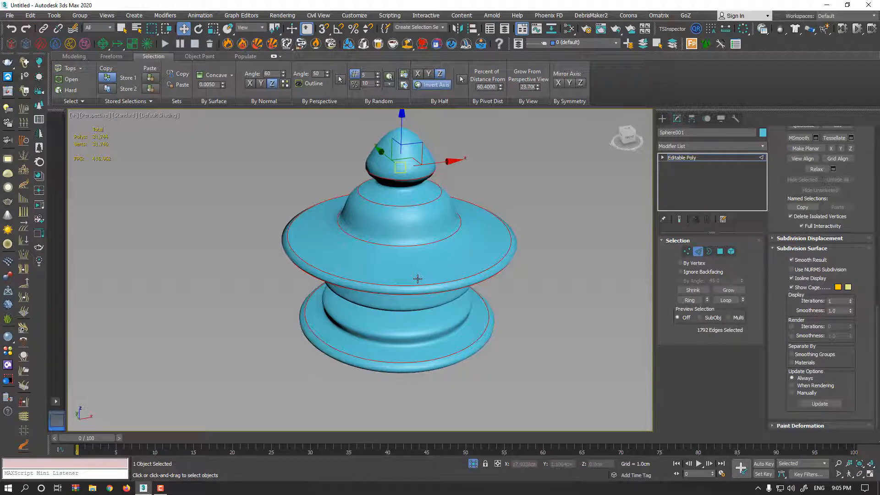
left_click(83, 101)
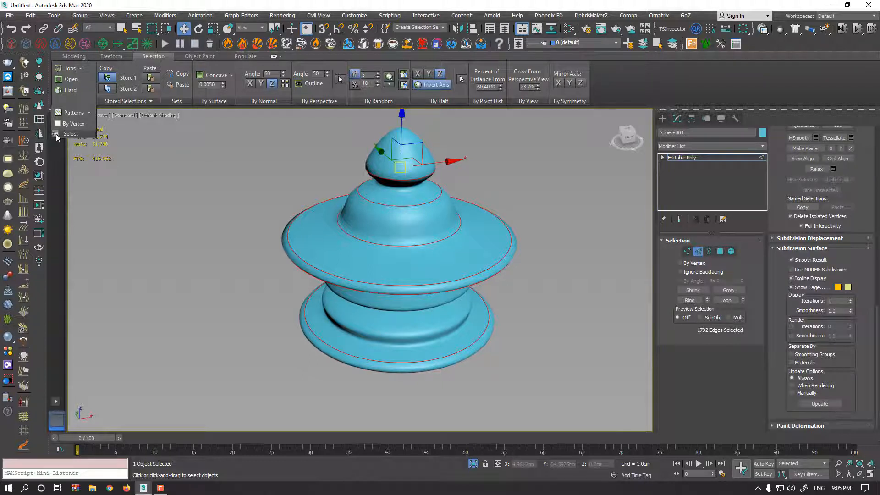
left_click(698, 251)
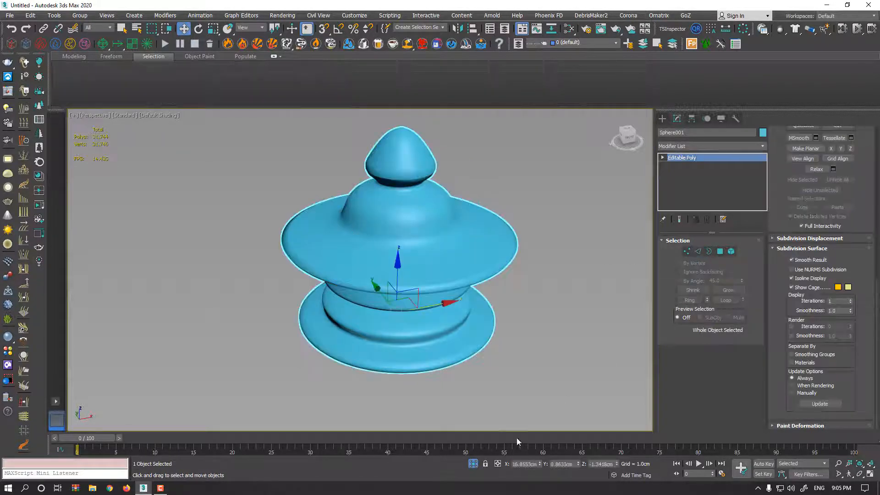
left_click(473, 463)
Step: Isolate the flat plane and open it for polygon editing with no polygons selected and edged faces shown
scroll(277, 340, "down", 5)
middle_click_drag(277, 340, 419, 335)
left_click(277, 318)
key("alt+q")
middle_click_drag(357, 290, 362, 293, "alt")
left_click(720, 251)
middle_click_drag(443, 253, 373, 234, "alt")
left_click(182, 231)
key("F4")
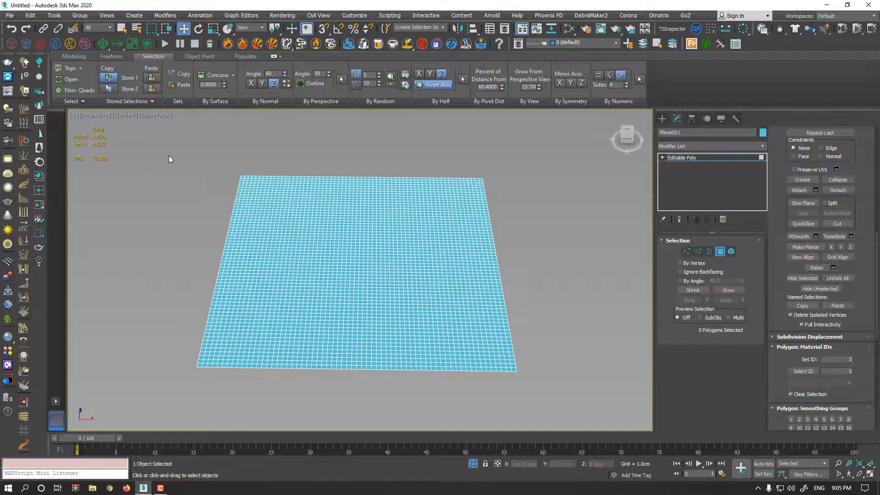
Step: Pin the extended Select options open and check which smoothing groups the plane offers for selection without selecting any
left_click(85, 103)
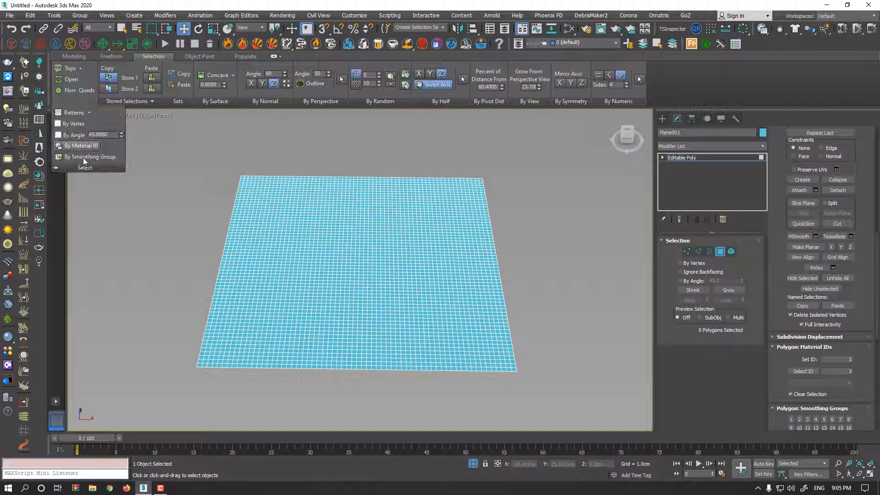
left_click(56, 169)
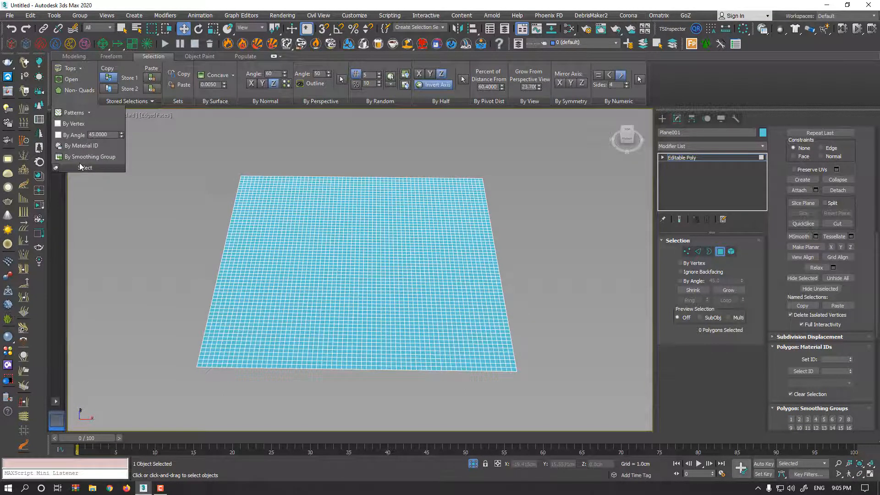
left_click(87, 157)
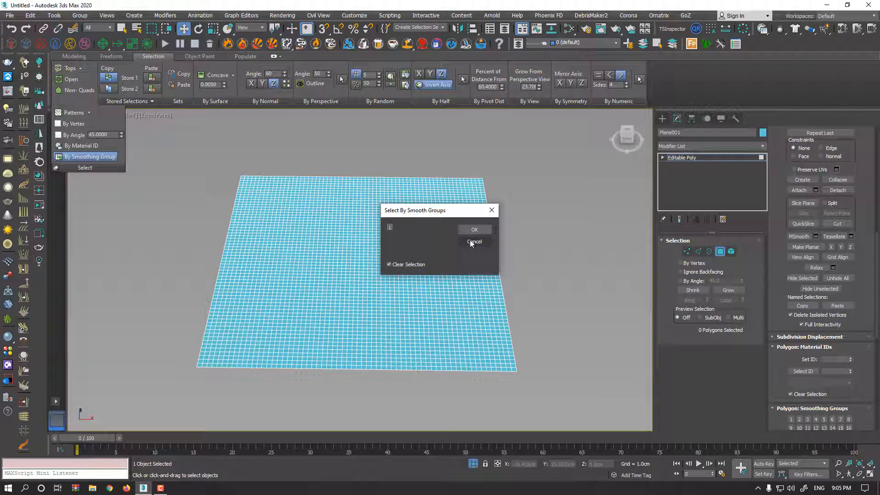
left_click(472, 242)
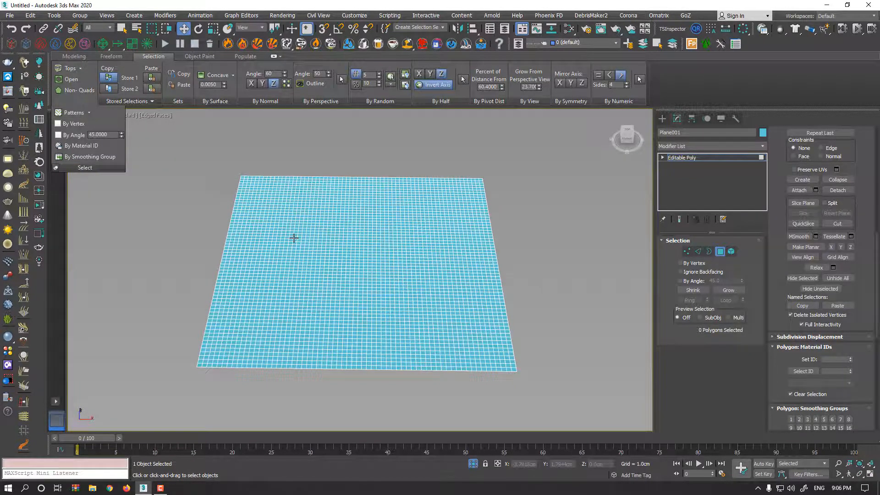
Step: In the Top view, select three separate square patches of polygons in a row near the plane's upper edge
key("t")
scroll(286, 182, "up", 2)
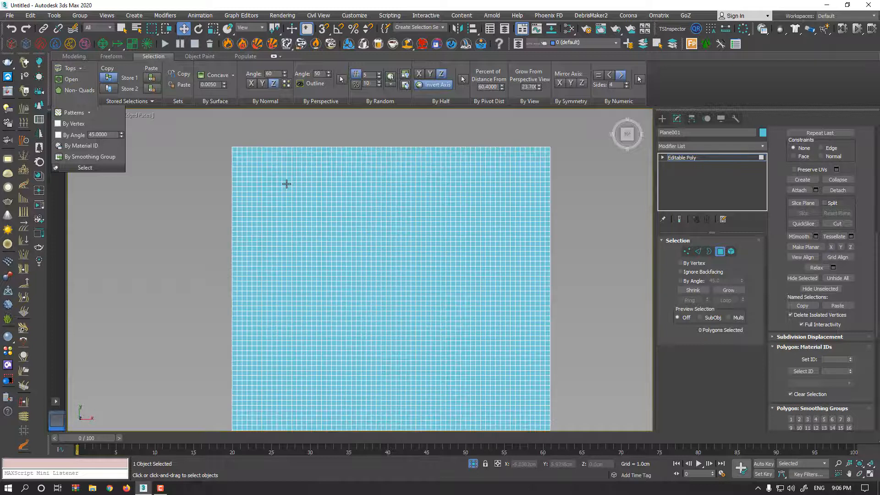
key("q")
left_click_drag(279, 184, 304, 210)
left_click_drag(356, 181, 392, 212, "ctrl")
left_click_drag(440, 182, 472, 215, "ctrl")
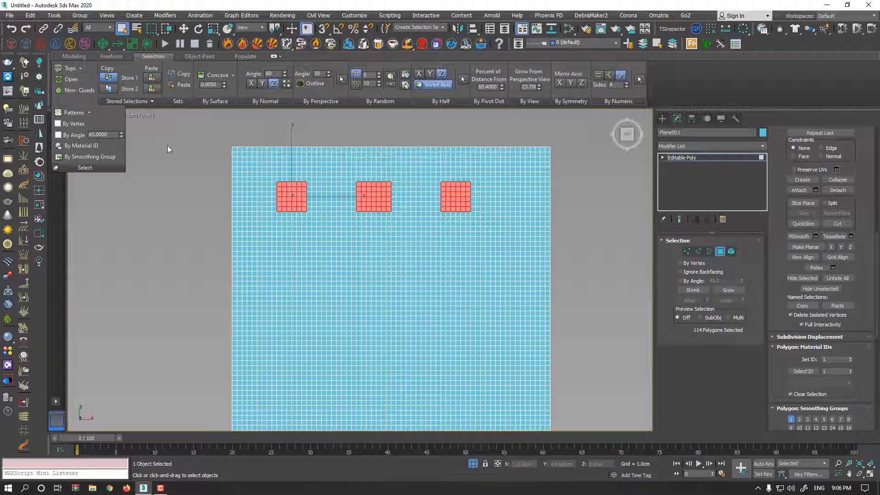
Step: Try the selection patterns Pattern 1 and Pattern 2 on the three patches, undoing each one
left_click(89, 112)
left_click(78, 127)
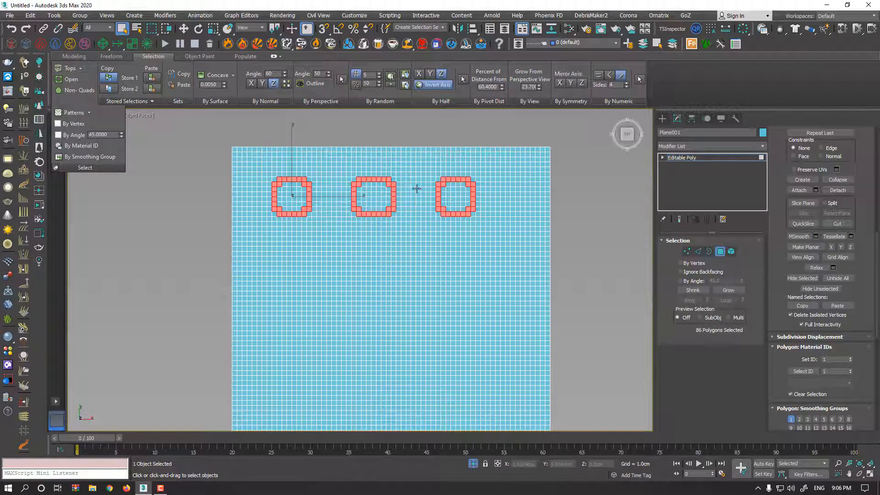
key("ctrl+z")
left_click(73, 112)
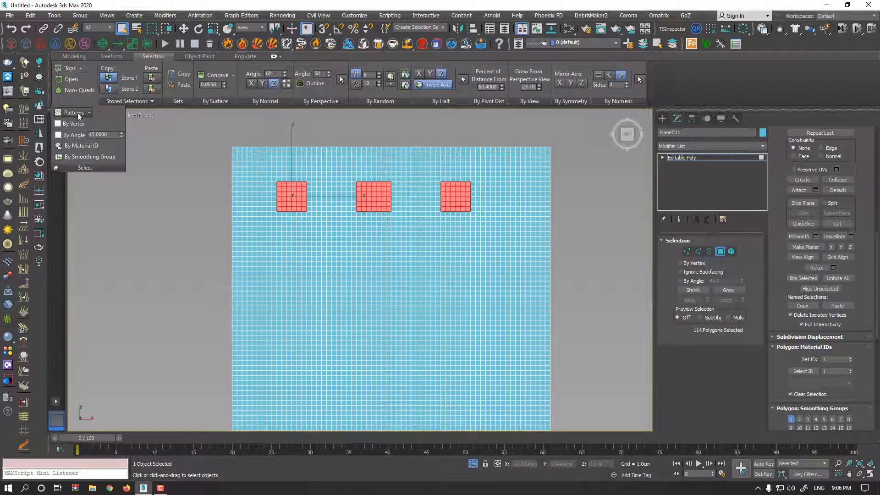
left_click(74, 135)
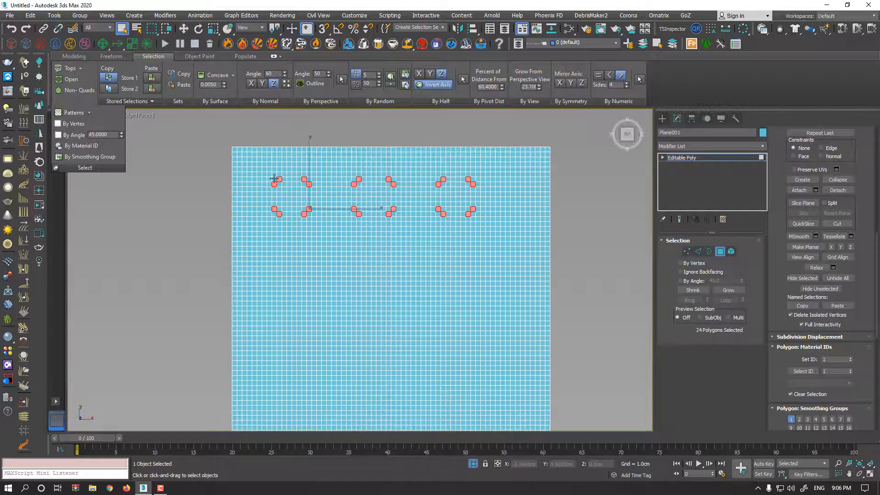
key("ctrl+z")
Step: Try the selection patterns Pattern 3 and Pattern 4 on the three patches, undoing each one
left_click(80, 114)
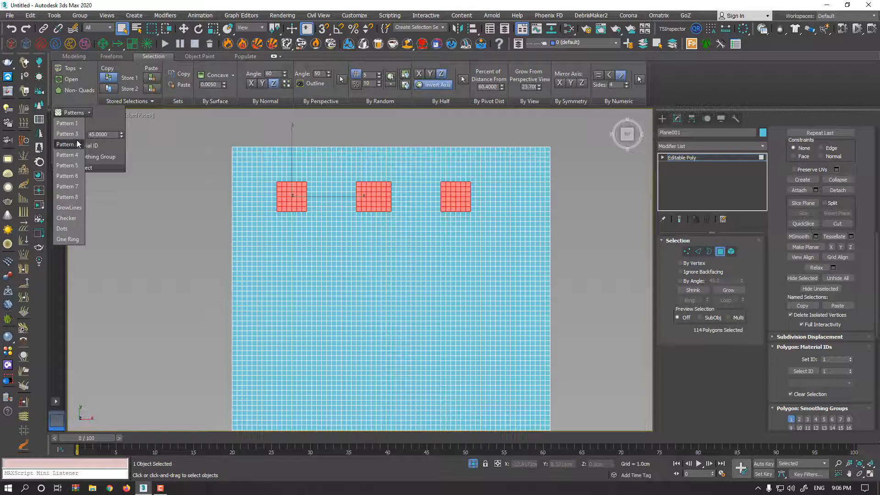
left_click(78, 144)
key("ctrl+z")
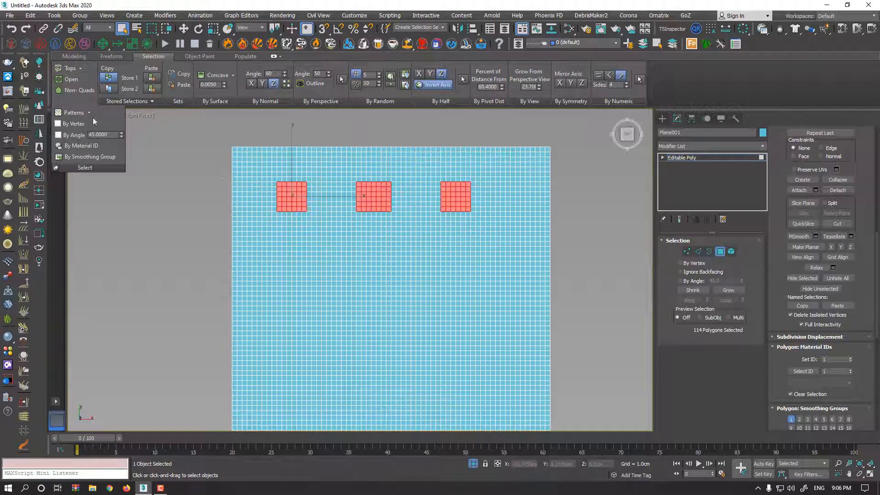
left_click(73, 113)
left_click(75, 159)
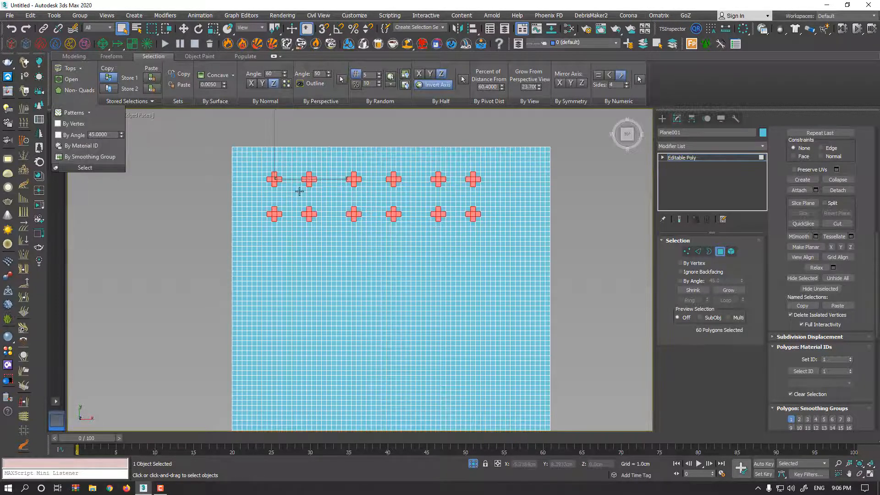
key("ctrl+z")
Step: Try the selection patterns Pattern 5 and Pattern 6 on the three patches, undoing each one
left_click(80, 113)
left_click(78, 166)
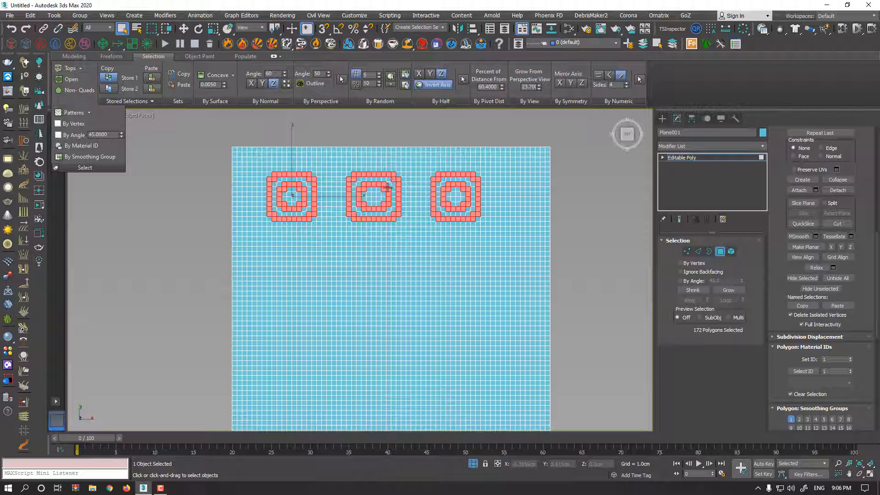
key("ctrl+z")
left_click(73, 113)
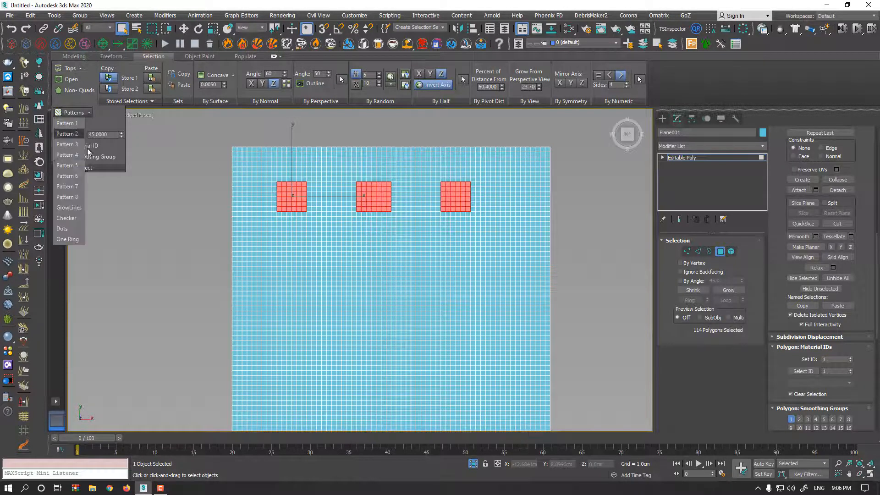
left_click(74, 177)
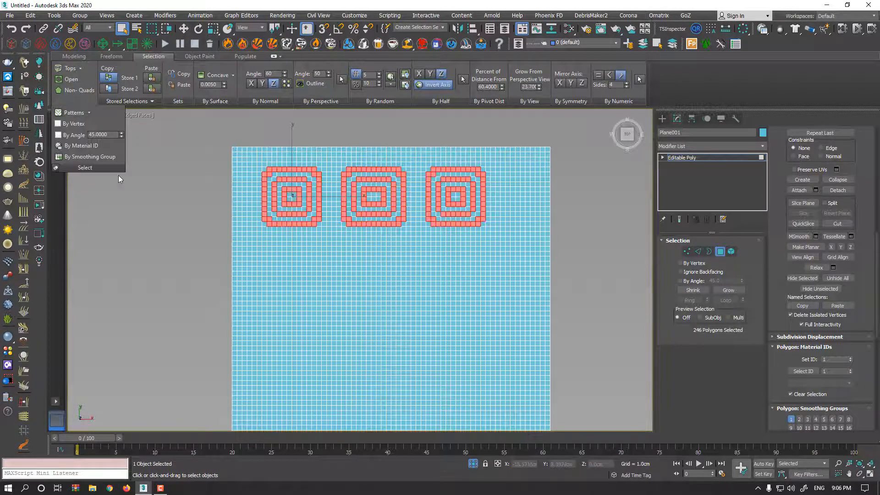
key("ctrl+z")
Step: Try the selection patterns Pattern 7 and GrowLines on the three patches, undoing each one
left_click(73, 113)
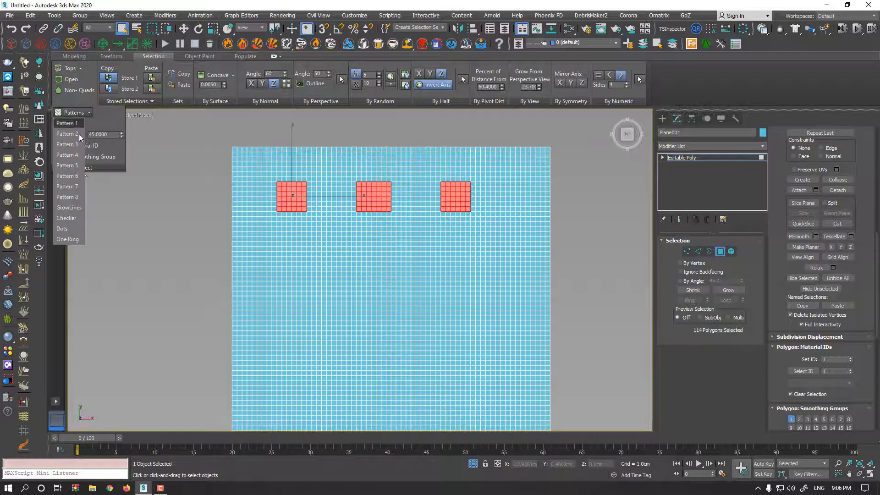
left_click(72, 187)
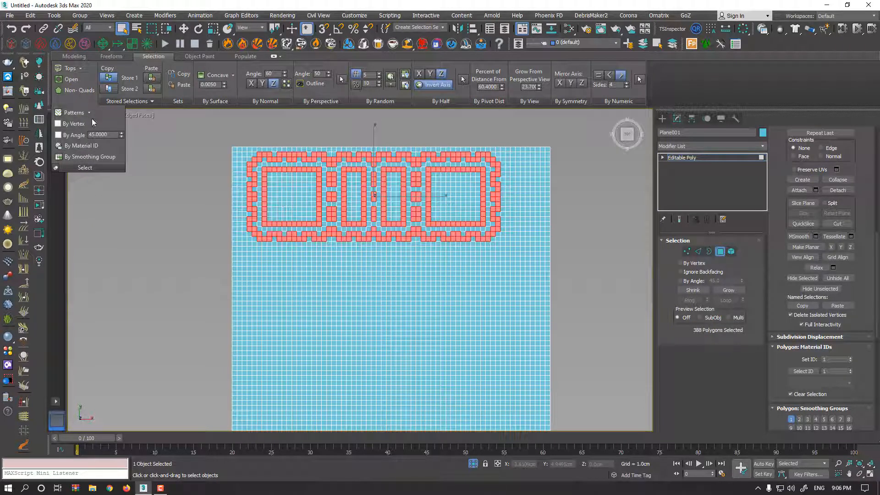
key("ctrl+z")
left_click(74, 112)
left_click(77, 206)
key("ctrl+z")
left_click(84, 114)
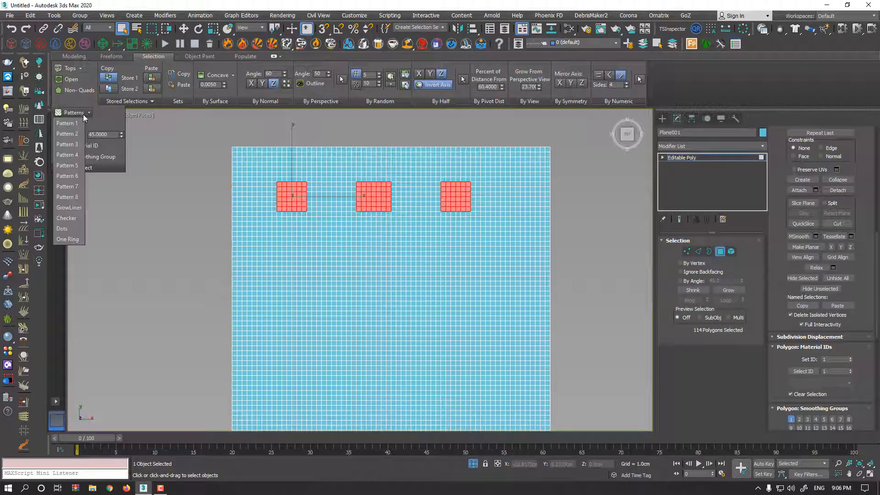
left_click(74, 208)
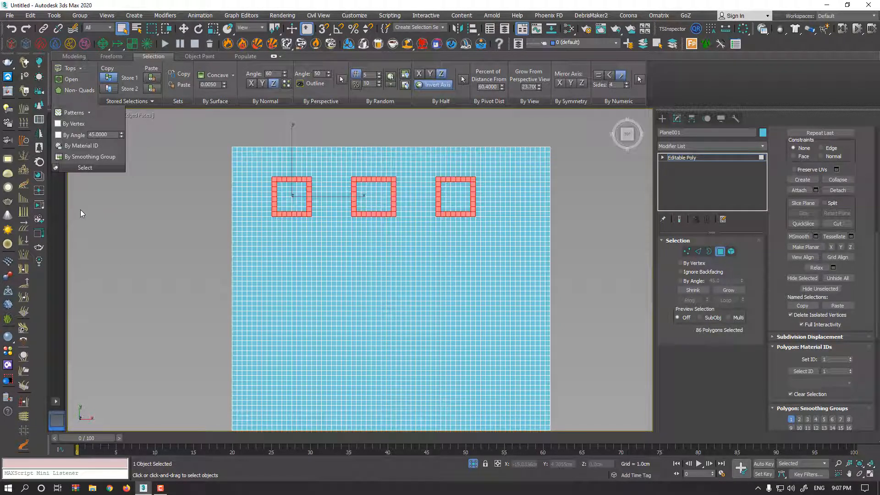
key("ctrl+z")
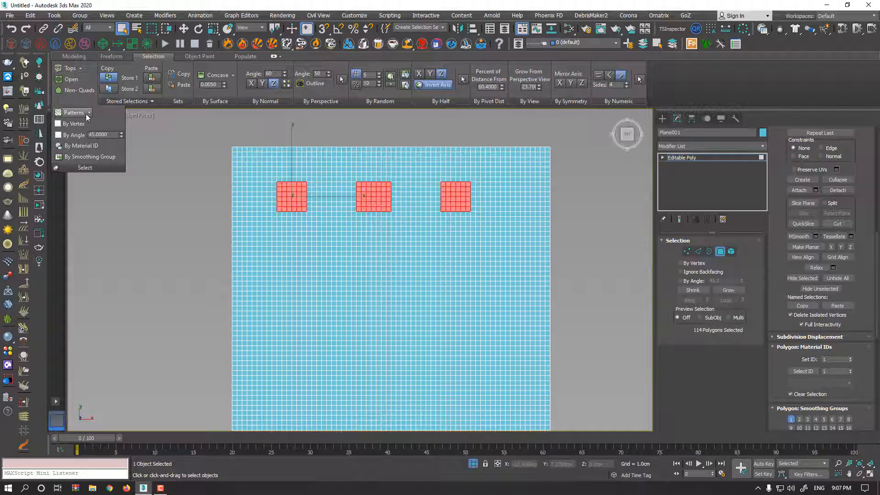
Step: Try the Checker and Dots selection patterns on the three patches, undoing each one
left_click(86, 114)
left_click(73, 218)
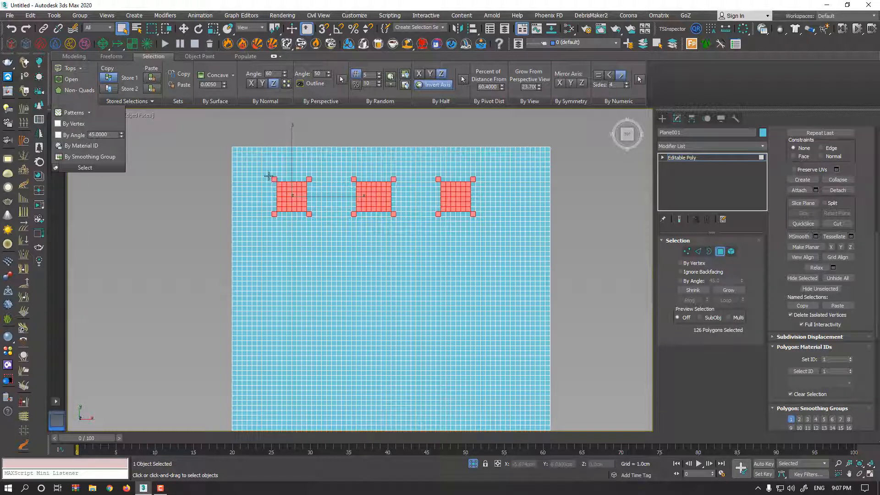
key("ctrl+z")
left_click(80, 115)
left_click(63, 228)
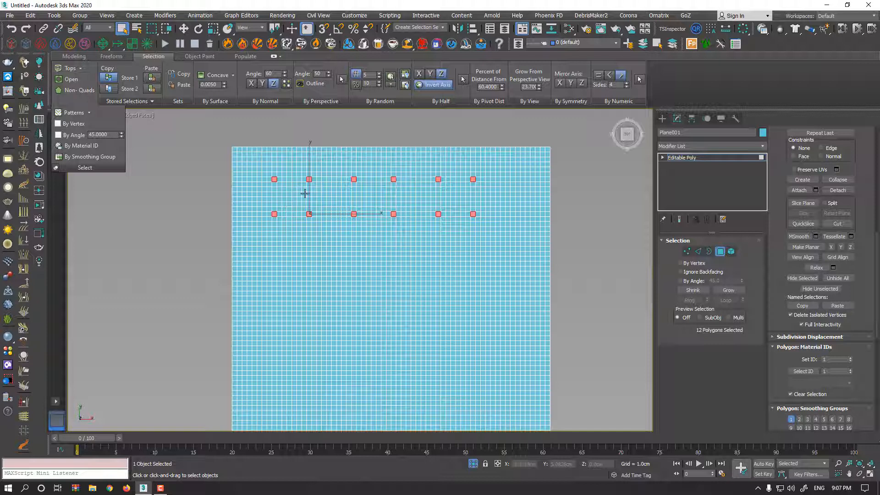
left_click(74, 114)
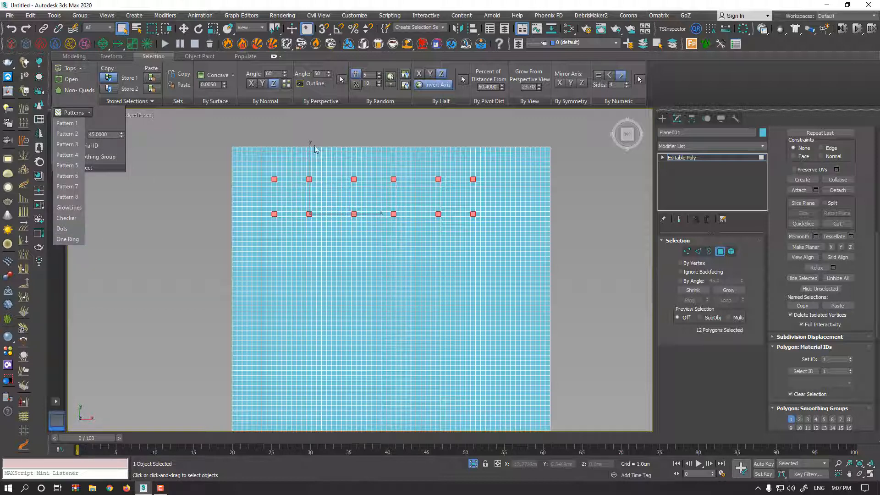
left_click(395, 4)
key("ctrl+z")
Step: Apply the One Ring selection pattern to the three patches and leave the plane's polygon editing
left_click(78, 113)
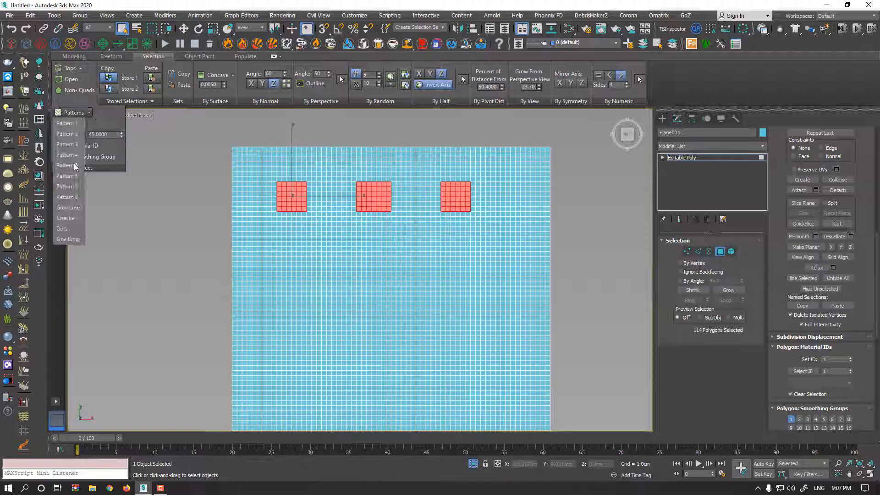
left_click(76, 242)
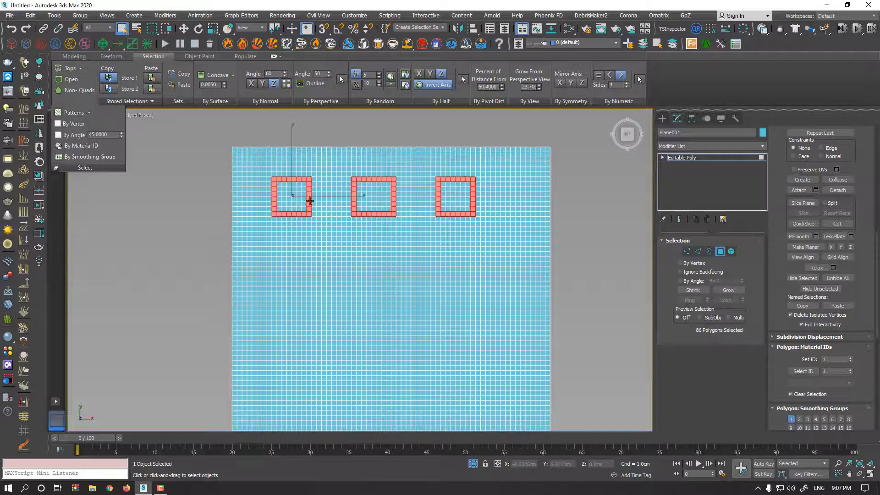
left_click(720, 251)
Step: End the plane's isolation and open the sphere for polygon editing
middle_click_drag(494, 337, 281, 309)
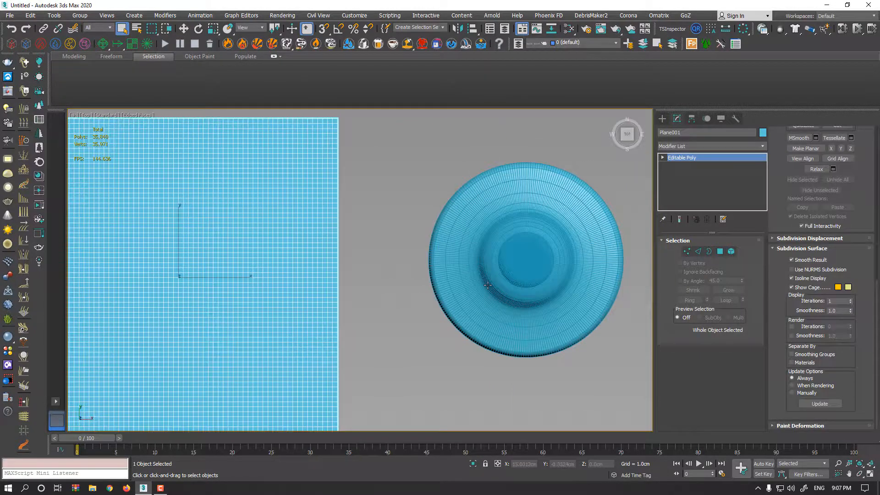
left_click(491, 276)
middle_click_drag(491, 276, 502, 243, "alt")
left_click(720, 251)
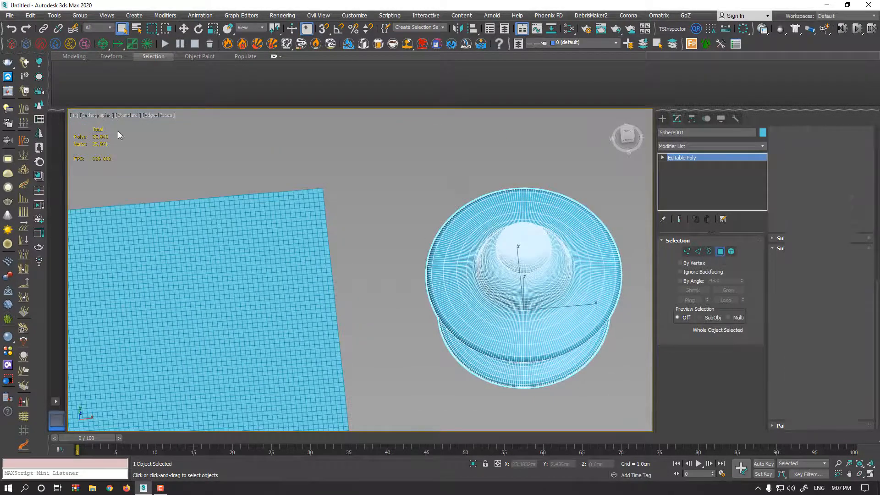
Step: Select all of the sphere's polygons that belong to smoothing group 1 and view them from the side
left_click(81, 101)
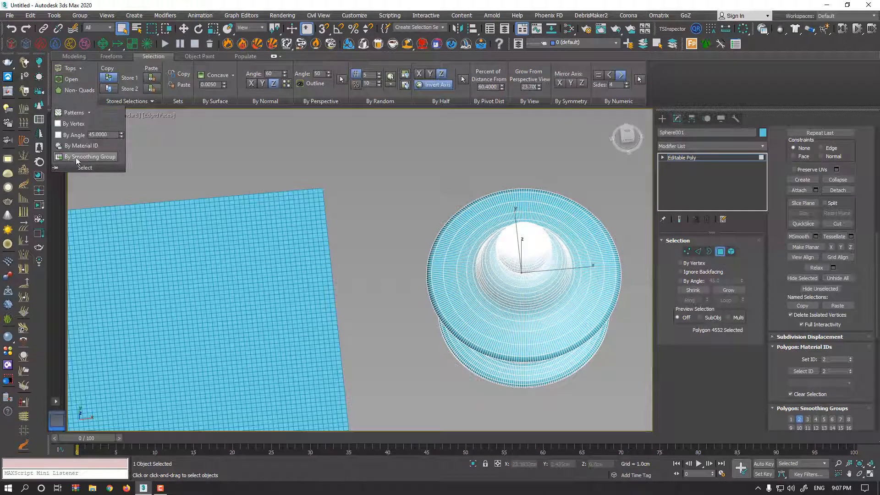
left_click(79, 156)
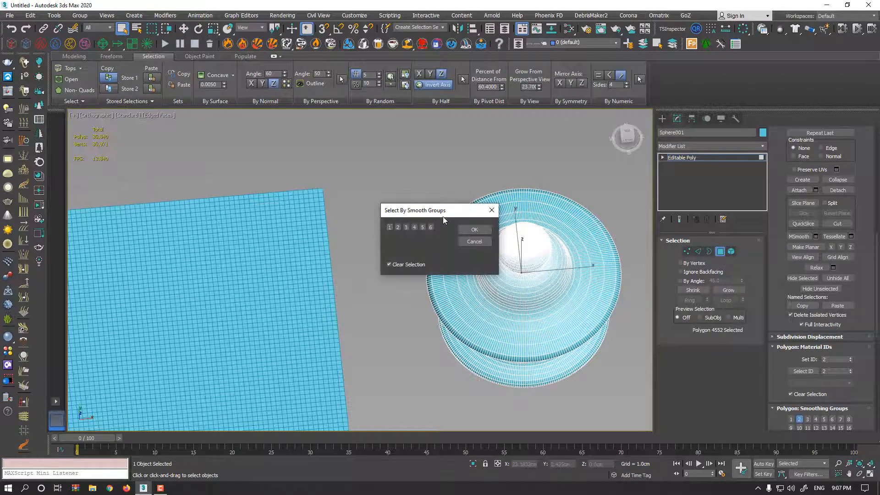
left_click_drag(432, 210, 358, 168)
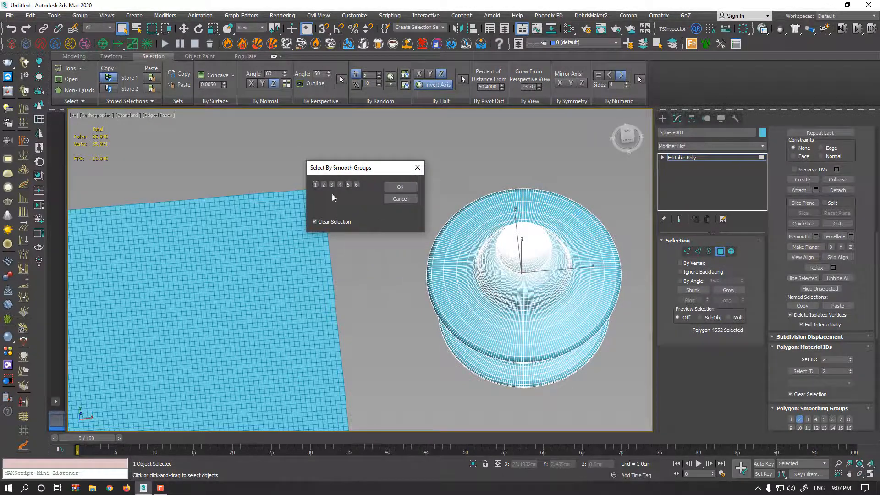
left_click(400, 187)
middle_click_drag(502, 265, 491, 264, "alt")
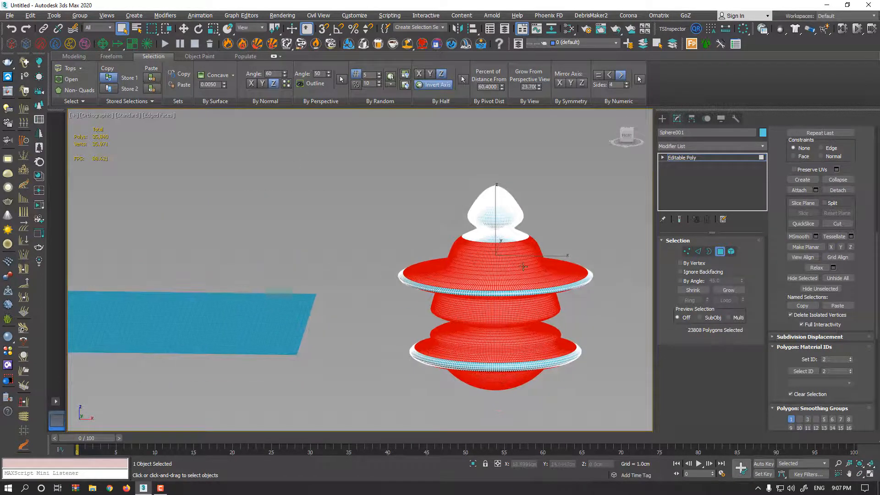
Step: Select the sphere's polygons by smoothing group 2 only, clearing the previous selection
left_click(72, 101)
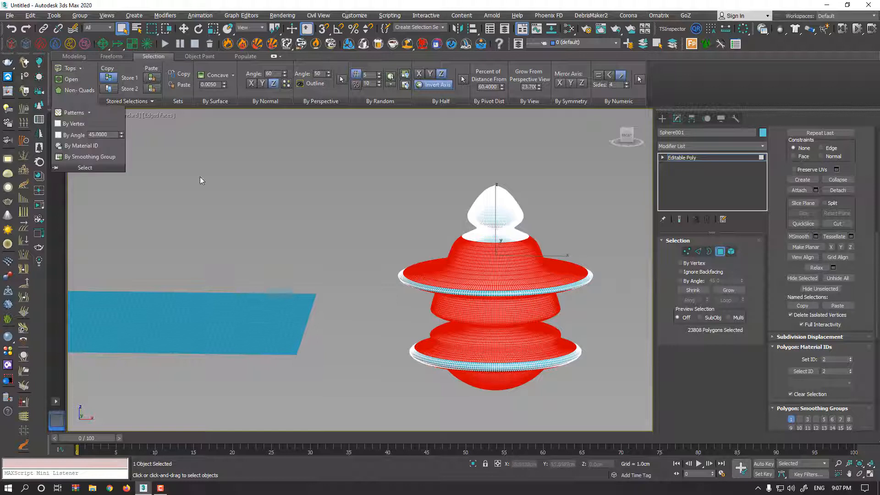
left_click(90, 157)
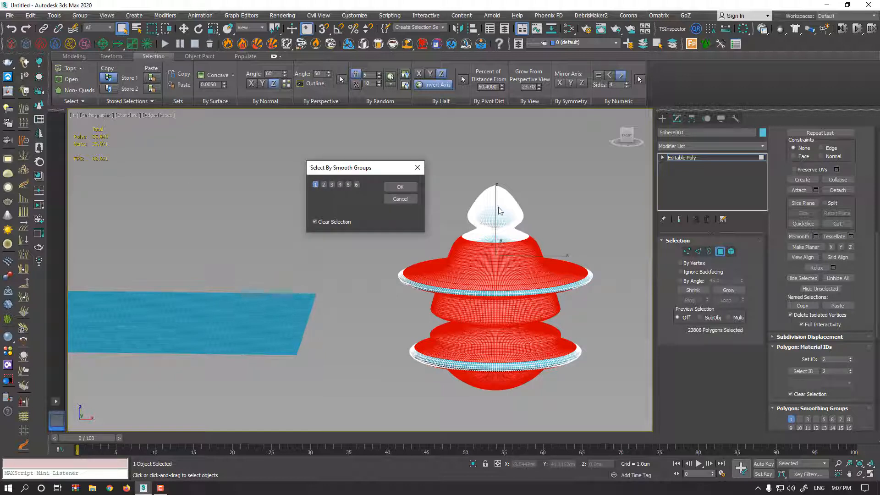
left_click(323, 184)
left_click(313, 185)
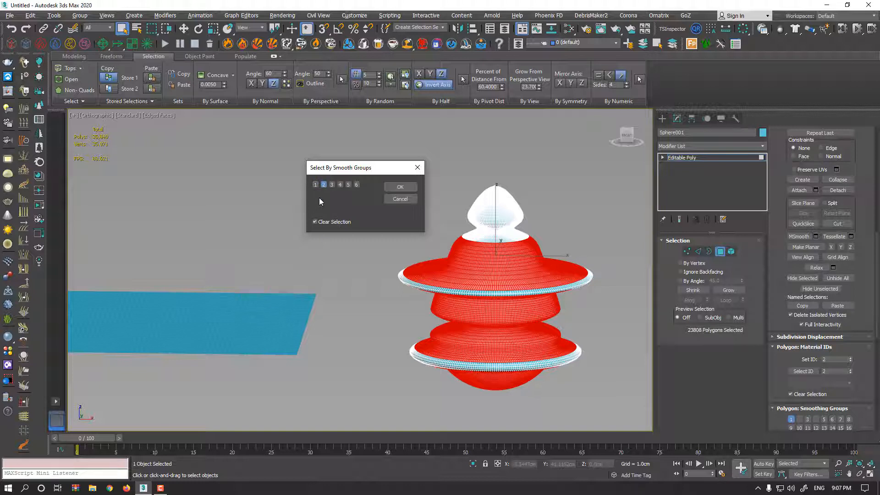
left_click(408, 187)
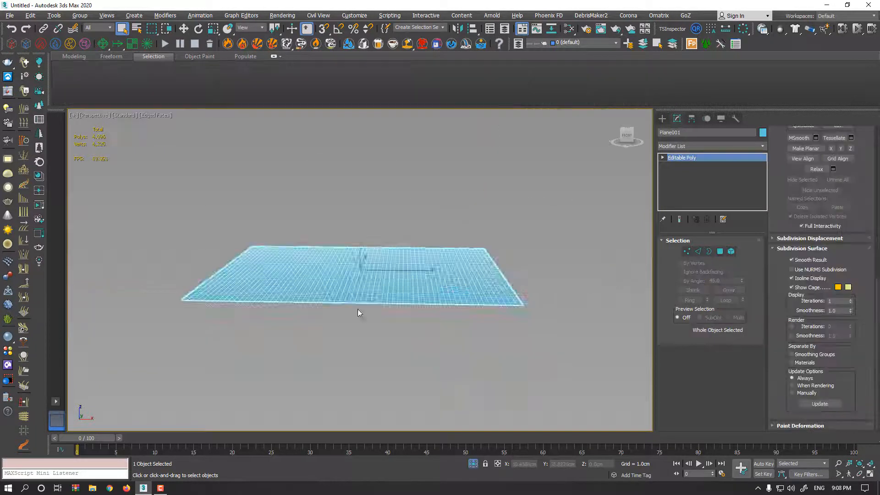
Step: Open the plane for polygon editing with no polygons selected and bring up the ribbon's modeling tools
scroll(357, 309, "up", 4)
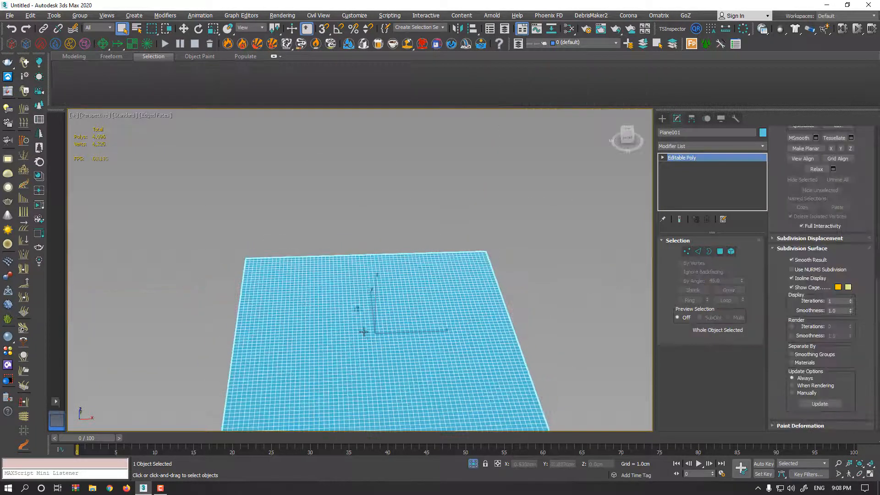
middle_click_drag(362, 317, 367, 255)
left_click(720, 251)
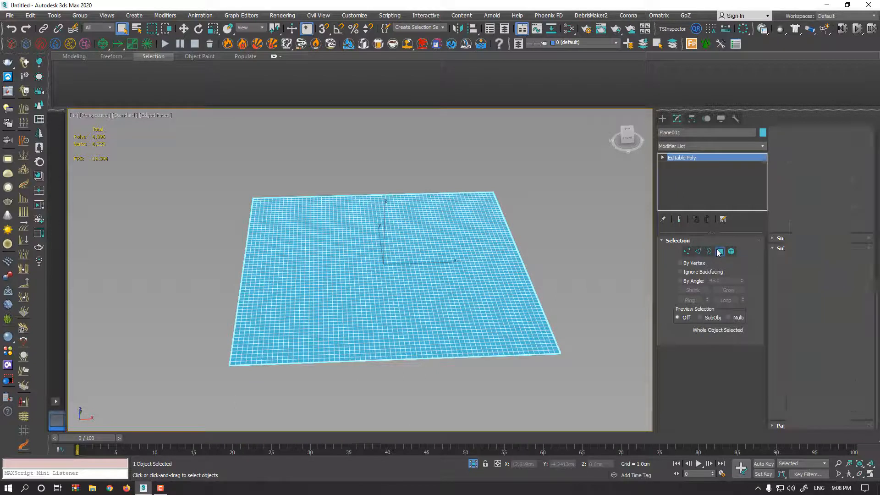
left_click(540, 237)
middle_click_drag(524, 238, 532, 230, "alt")
left_click(75, 56)
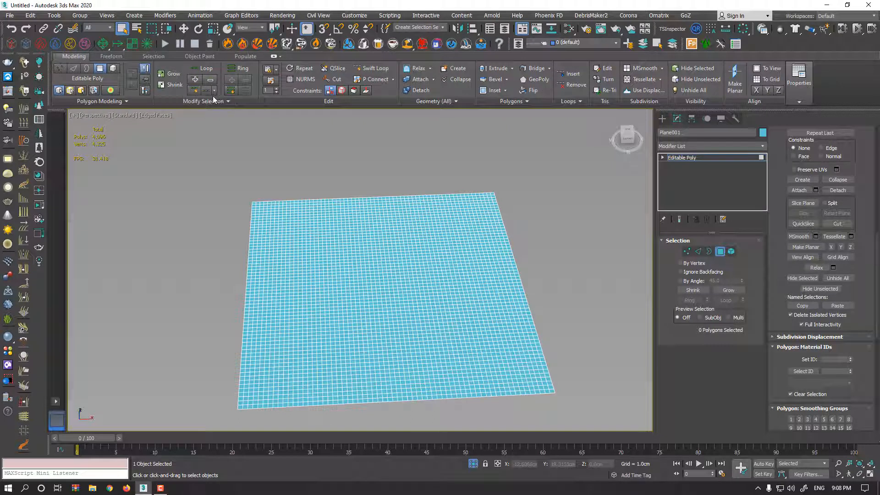
Step: Select one polygon near the plane's middle, grow the selection three times and shrink it twice
left_click(358, 272)
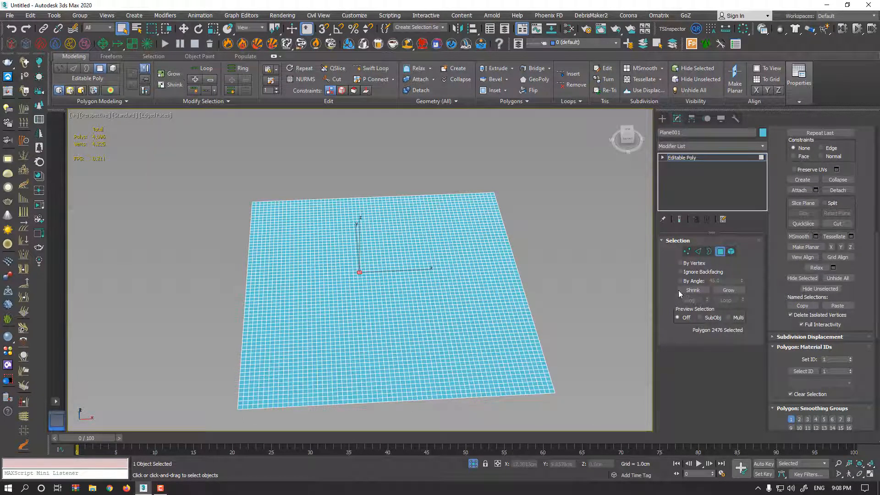
left_click(729, 291)
left_click(729, 290)
left_click(729, 290)
left_click(697, 292)
left_click(698, 291)
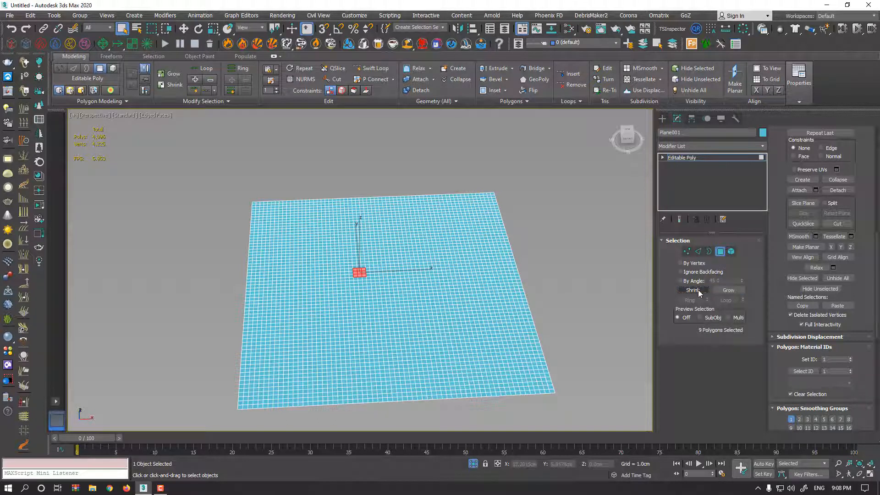
Step: Grow the polygon selection three more times, shrink it three times and clear the selection
left_click(729, 290)
left_click(729, 290)
left_click(729, 291)
left_click(697, 292)
left_click(697, 291)
left_click(697, 291)
left_click(540, 248)
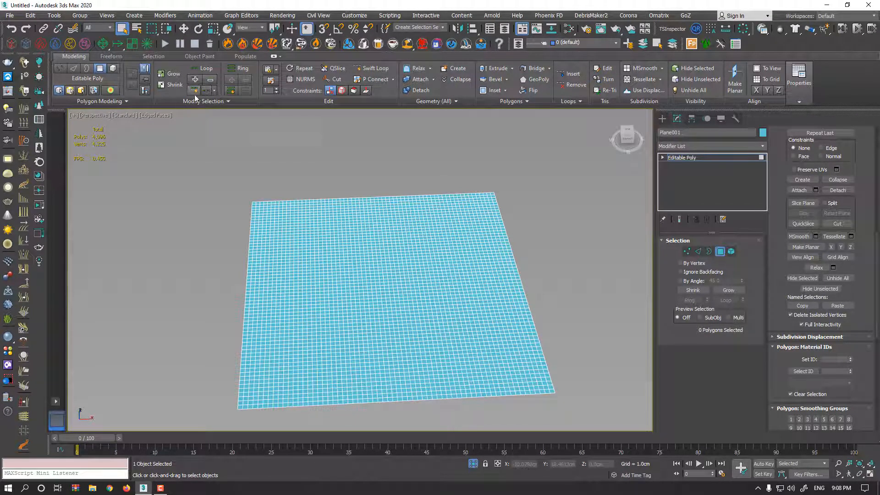
Step: Switch the plane to edge editing and select a complete horizontal edge loop with Loop Mode on
left_click(697, 251)
scroll(357, 252, "up", 5)
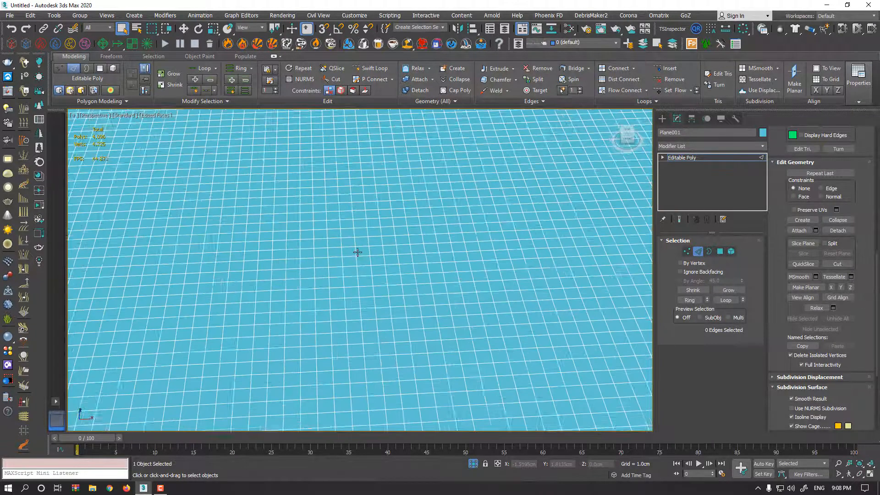
scroll(360, 252, "up", 3)
left_click(367, 260)
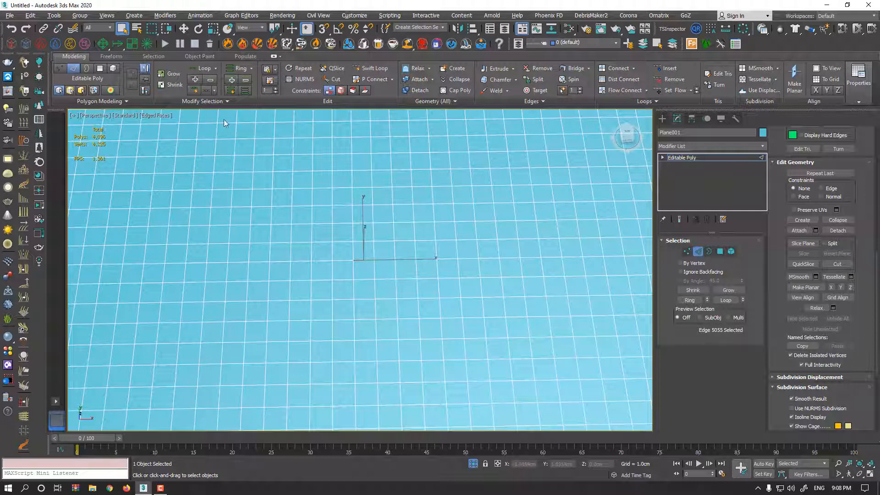
left_click(194, 91)
left_click(344, 259)
left_click(353, 248)
left_click(369, 241)
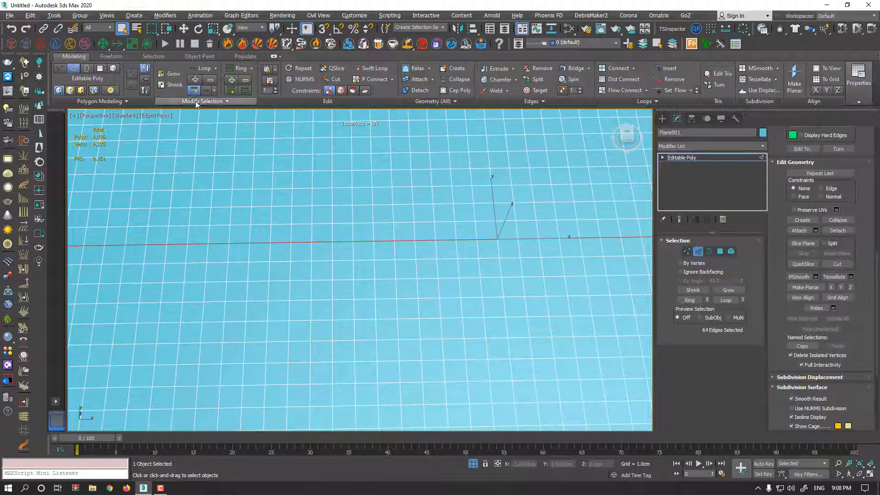
Step: With Loop Mode off, apply Dot Loop to a single horizontal edge, reselect that edge and apply Dot Ring
left_click(338, 240)
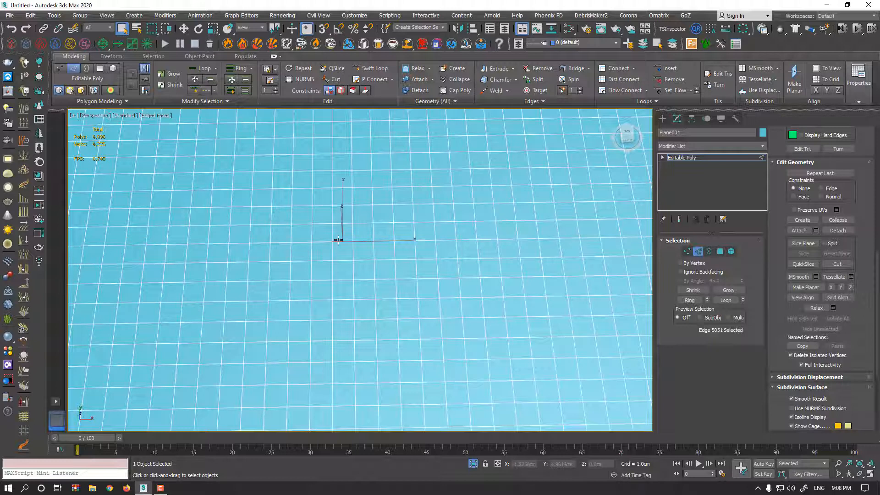
left_click(214, 90)
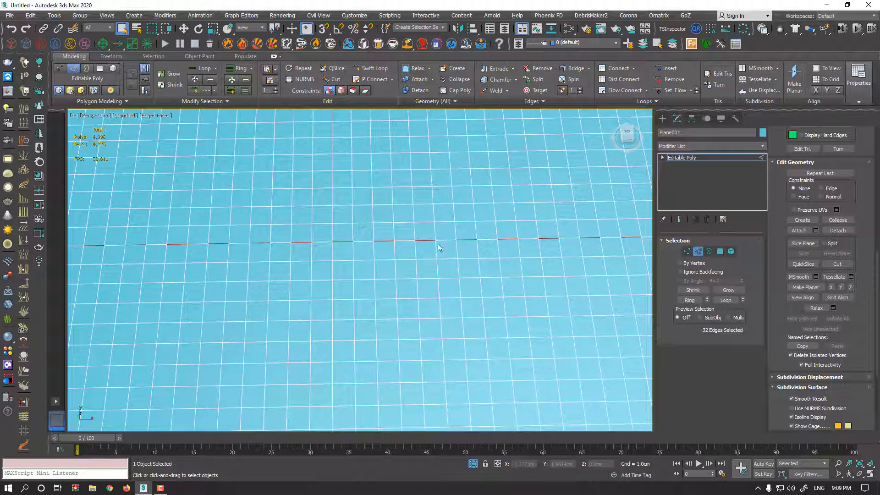
left_click(344, 240)
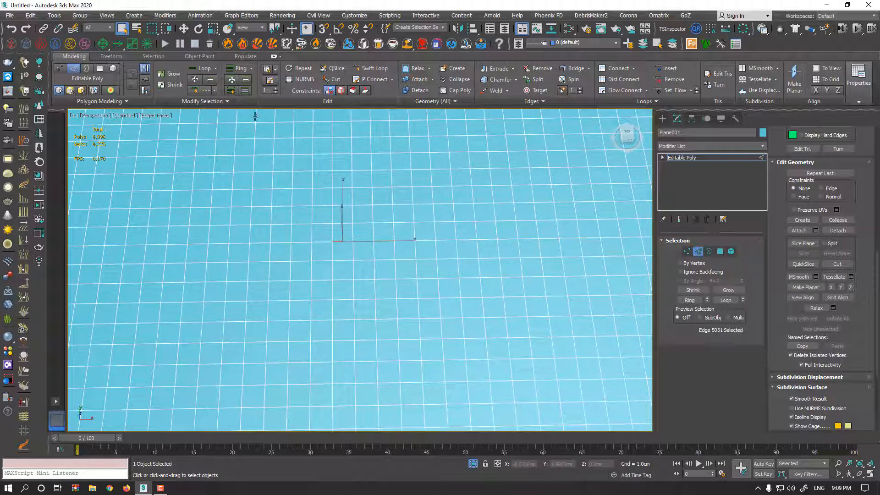
left_click(243, 94)
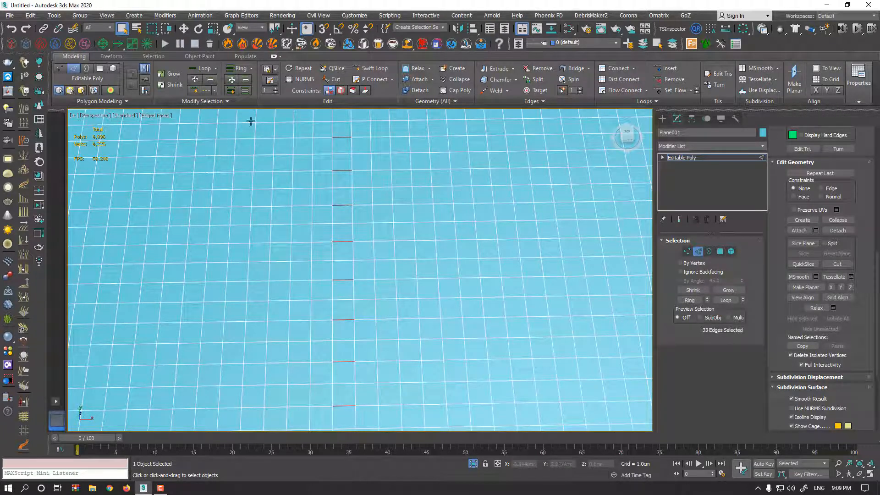
Step: Pin the extra Modify Selection options open and apply Dot Loop to a horizontal edge with a dot gap of 1
left_click(227, 103)
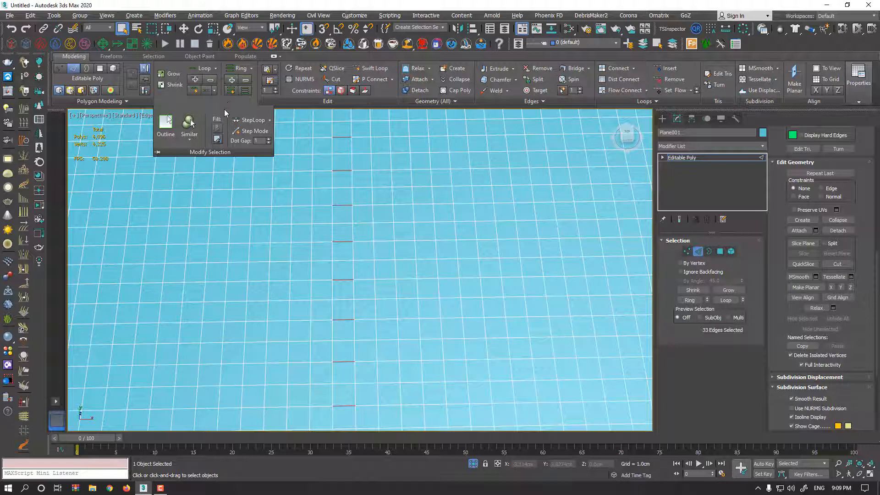
left_click(158, 153)
left_click(386, 241)
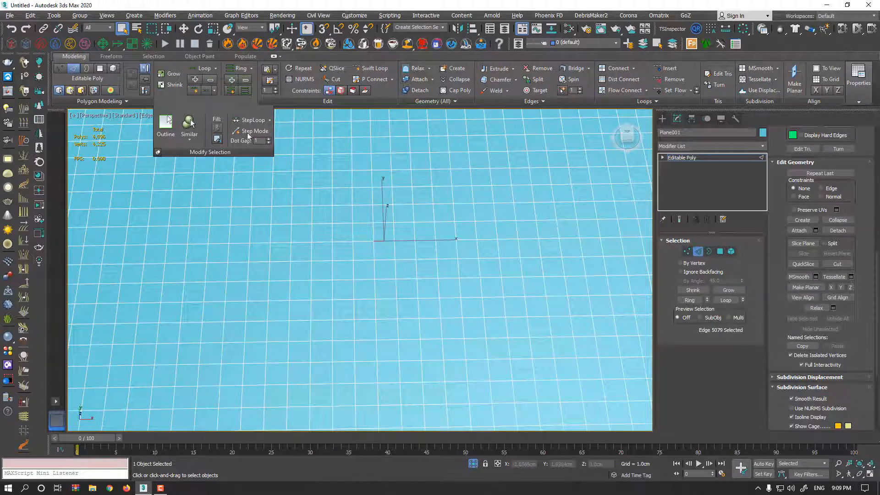
left_click(208, 89)
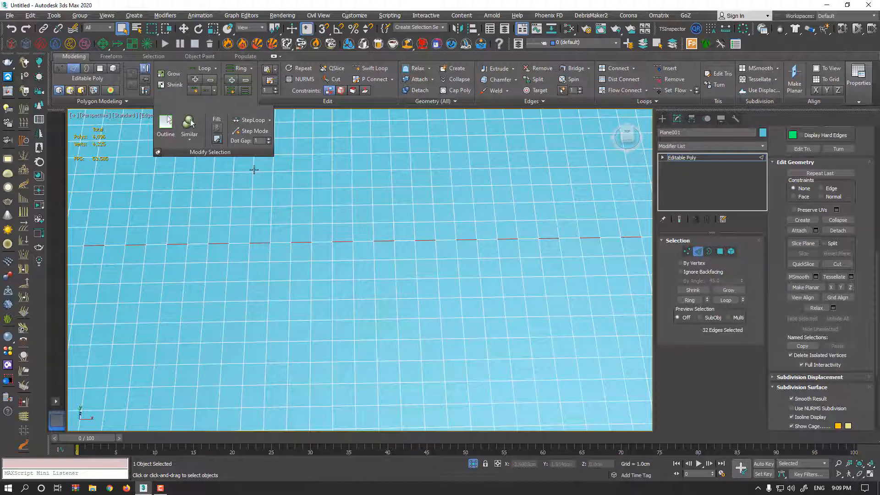
Step: Reselect the single horizontal edge and apply Dot Loop with a dot gap of 2
left_click(381, 241)
left_click(269, 139)
left_click(205, 92)
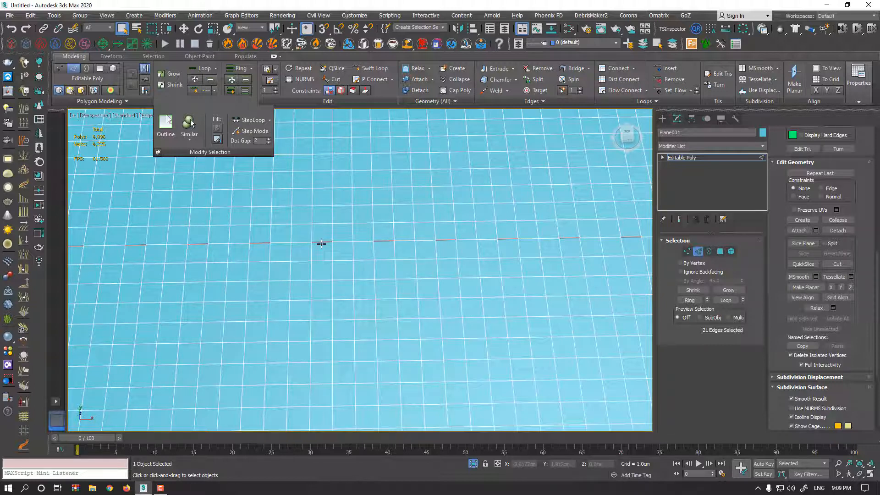
Step: Set the dot gap to 3 and apply Dot Loop to the same horizontal edge
left_click(268, 138)
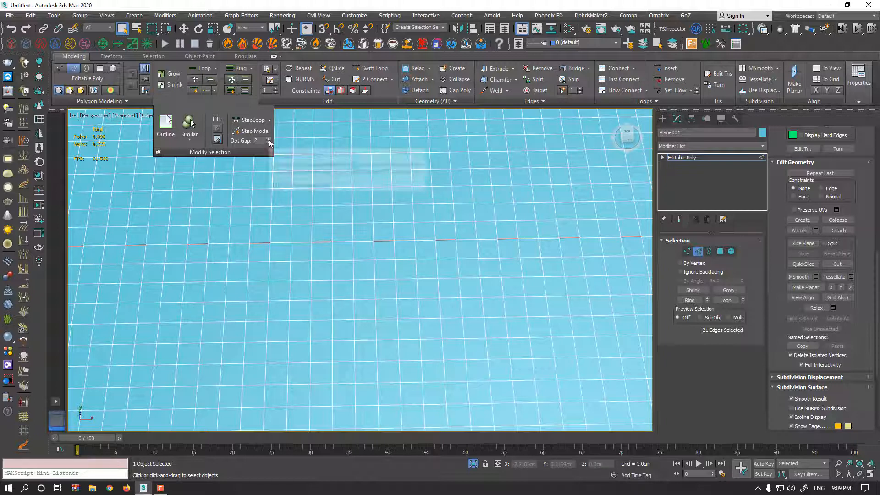
left_click(384, 240)
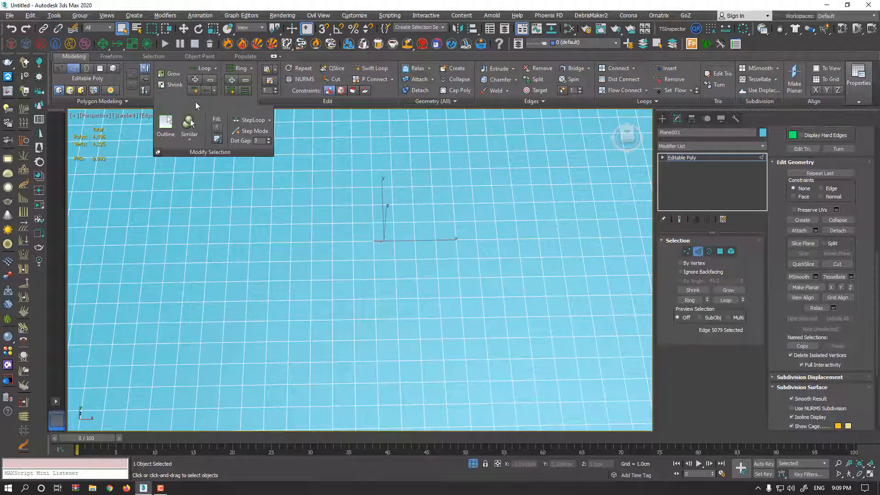
left_click(207, 91)
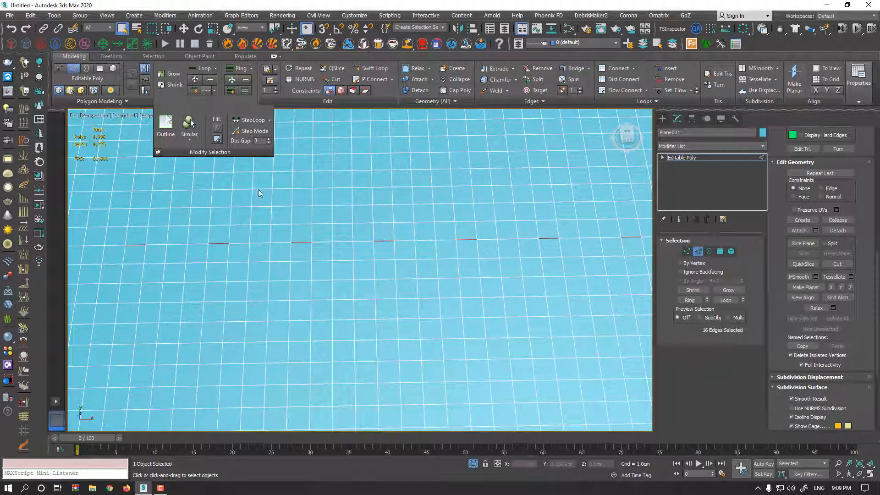
Step: Reselect the single horizontal edge and apply Dot Ring with the dot gap of 3
left_click(384, 241)
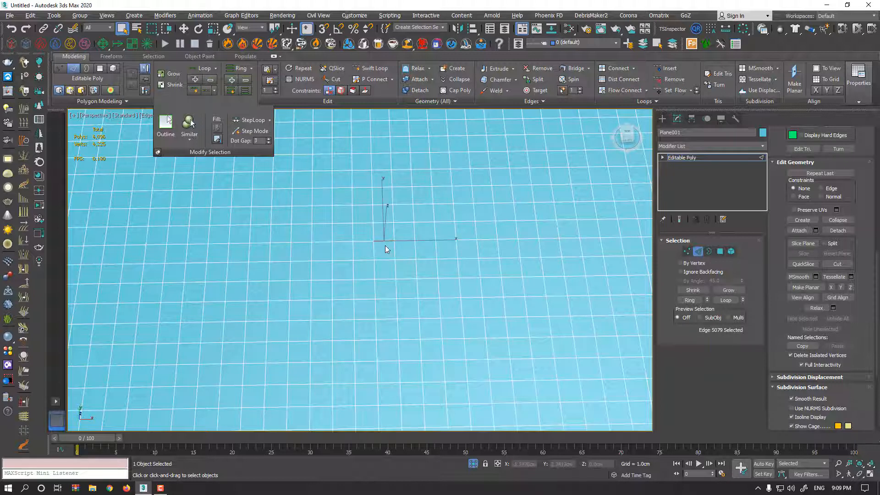
left_click(243, 91)
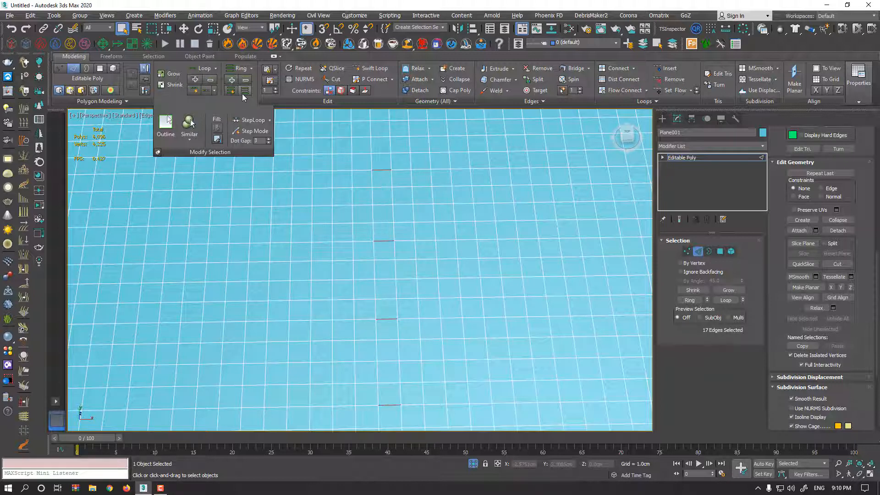
scroll(444, 261, "down", 5)
scroll(427, 247, "up", 5)
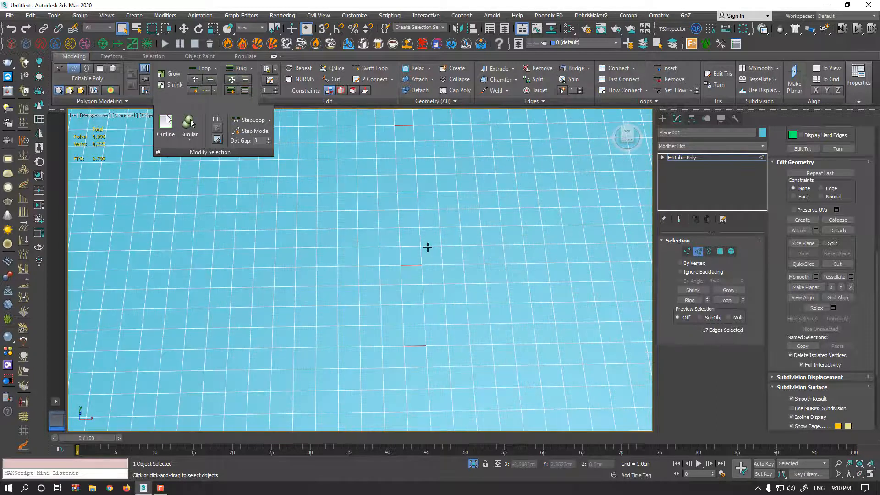
Step: Switch the plane to polygon editing and try to apply Dot Loop to a single polygon
left_click(719, 253)
left_click(409, 222)
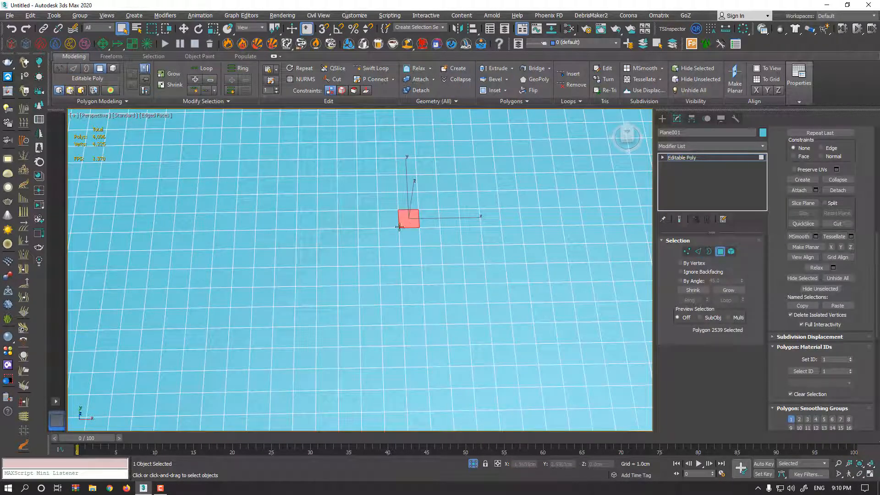
left_click(205, 95)
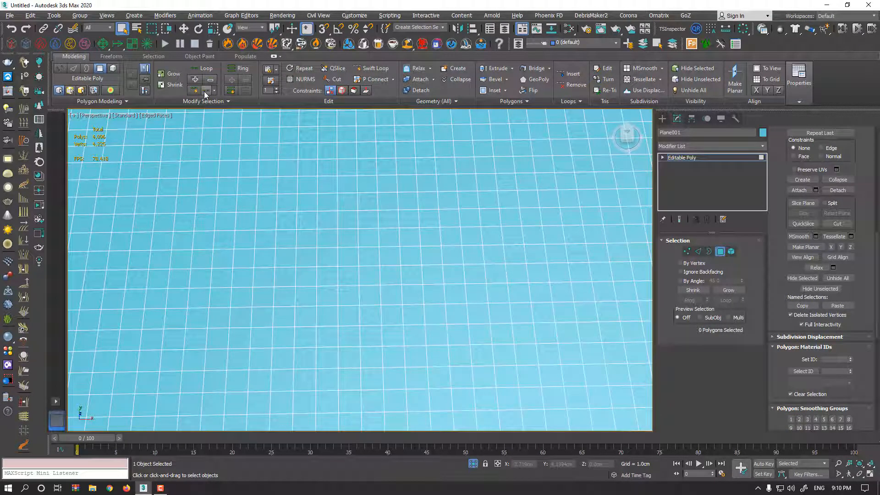
Step: Select two horizontally adjacent polygons, pin the extra Modify Selection options open and apply Dot Loop with a dot gap of 3
left_click(408, 237)
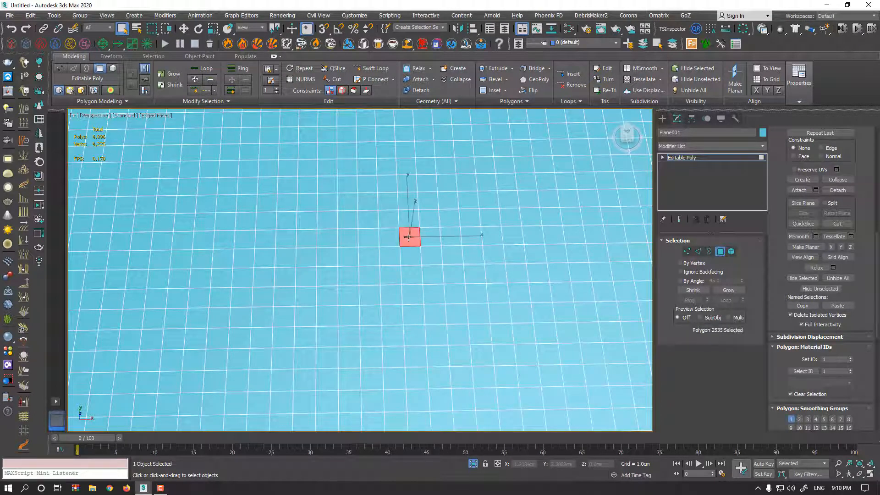
left_click(391, 235, "ctrl")
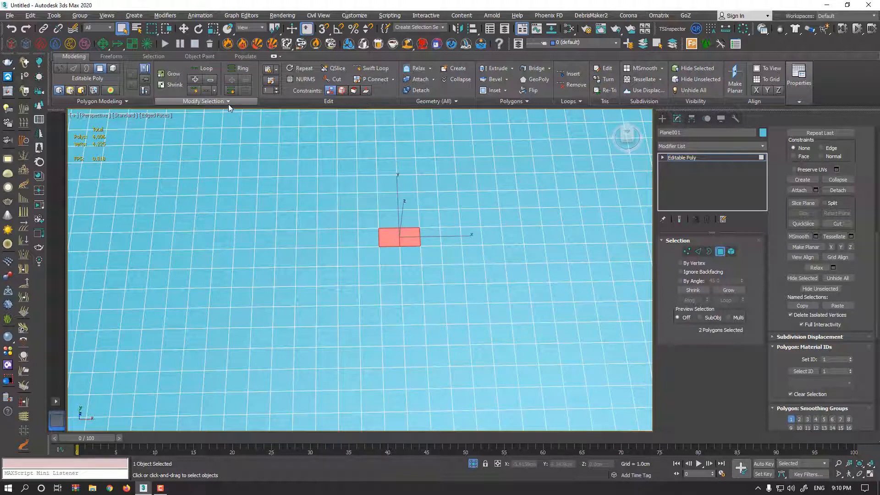
left_click(206, 101)
left_click(158, 152)
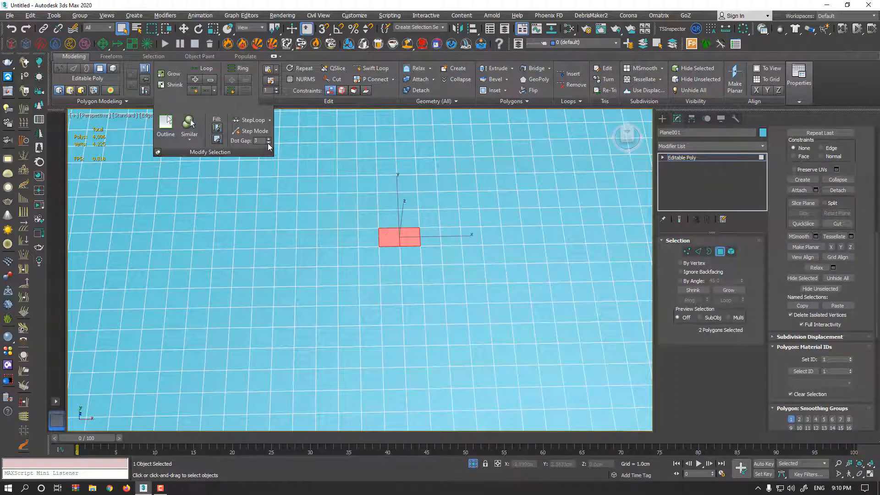
left_click(206, 90)
Step: Reselect two adjacent polygons, set the dot gap to 2 and apply Dot Loop along their row
scroll(420, 245, "down", 2)
scroll(414, 243, "up", 2)
left_click(416, 240)
left_click(395, 240, "ctrl")
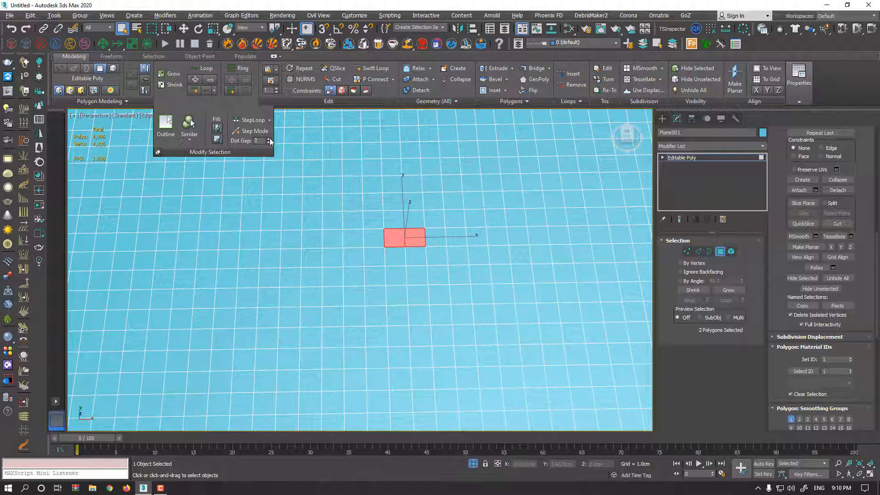
left_click(206, 90)
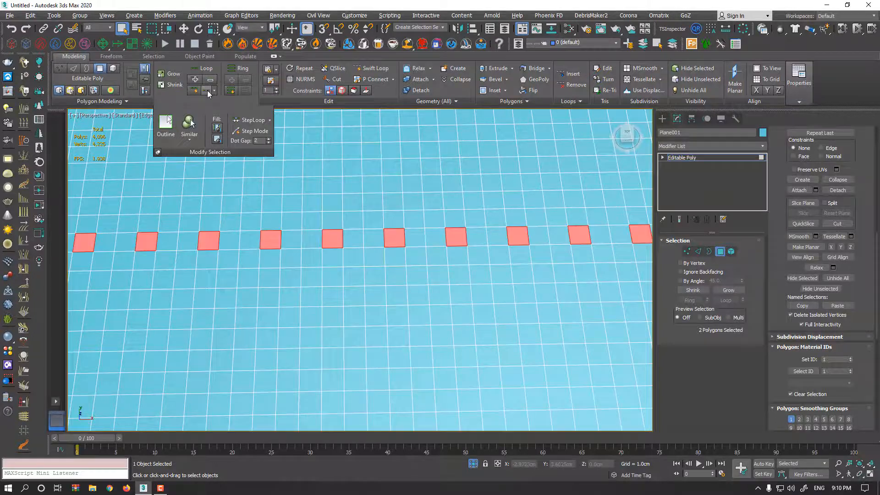
Step: Turn on Loop Mode and select single polygons to pick the entire polygon row, and a full polygon column
left_click(324, 223)
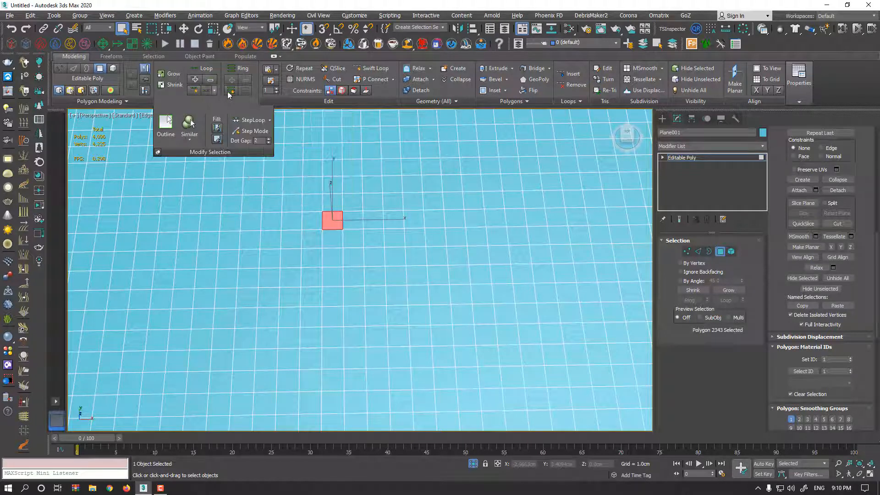
left_click(194, 90)
left_click(336, 220)
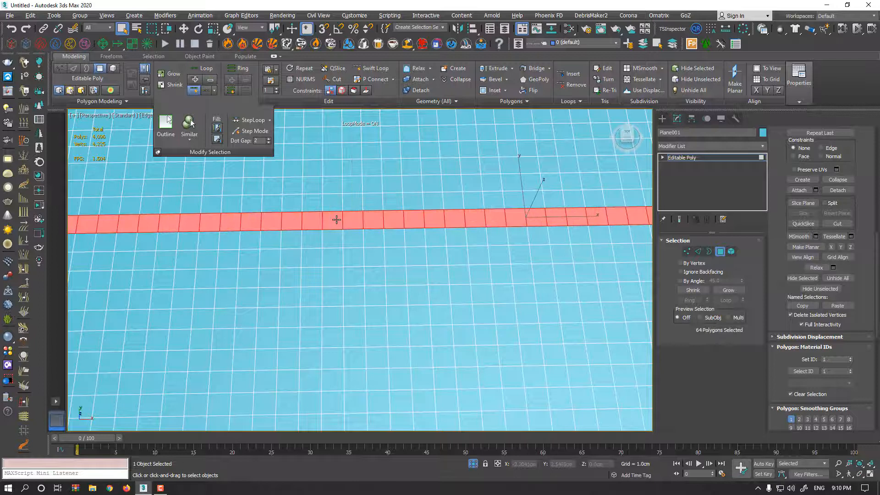
left_click(344, 202)
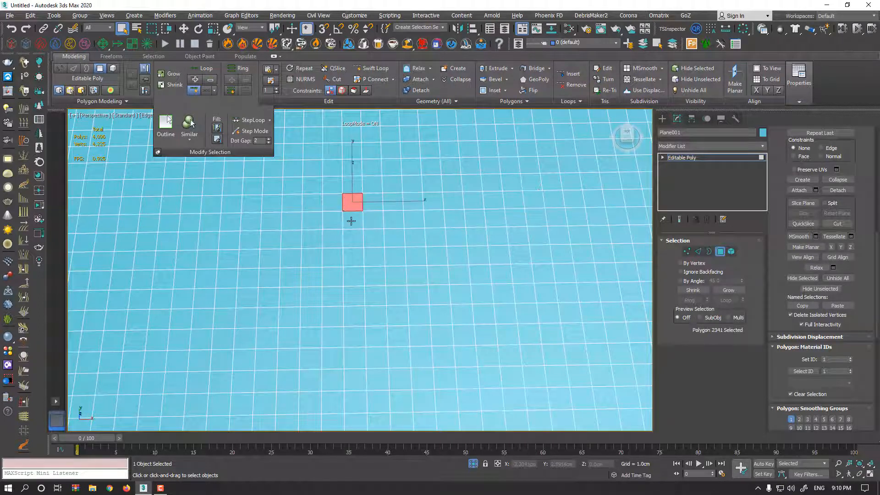
left_click(351, 221)
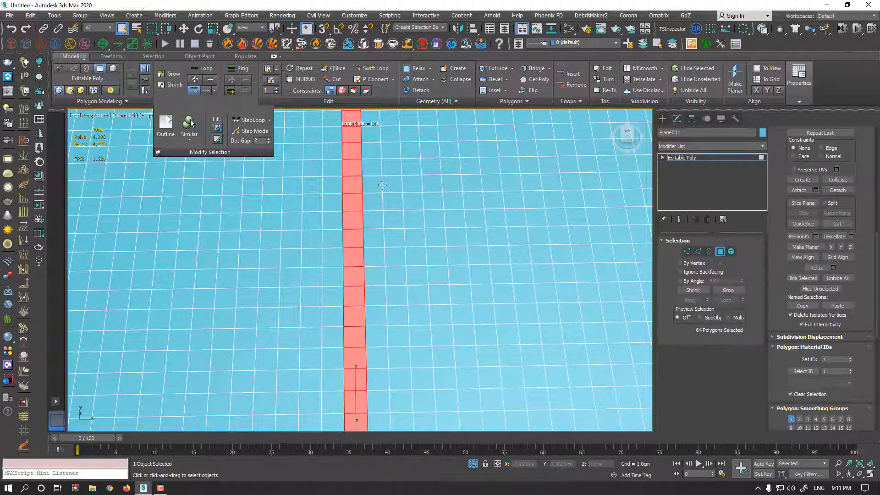
Step: With Loop Mode off, select a single polygon and extend the selection to its whole column through the adjacent polygon below
left_click(343, 221)
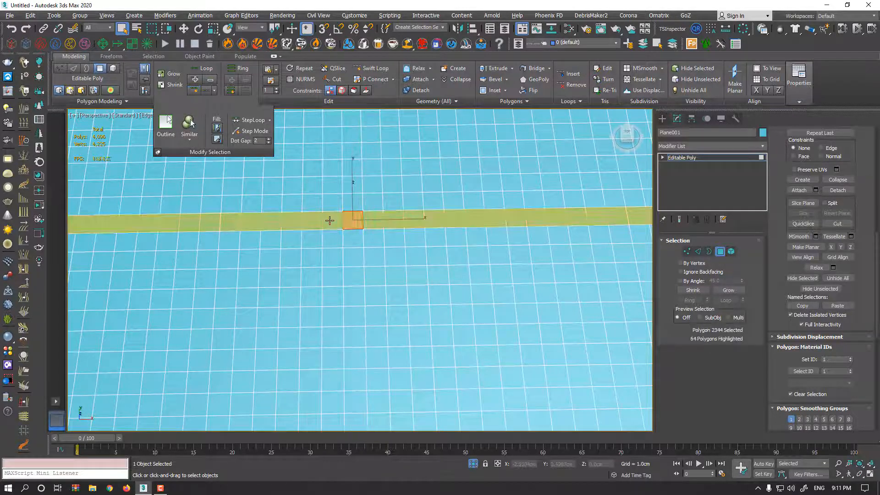
left_click(344, 202)
left_click(350, 218, "shift")
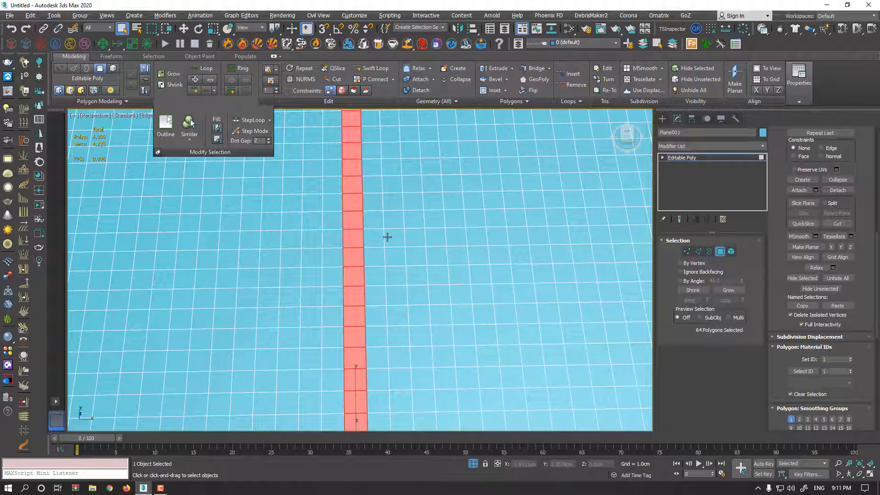
Step: Select two distant polygons in the same row and apply StepLoop to select all polygons between them
left_click(327, 211)
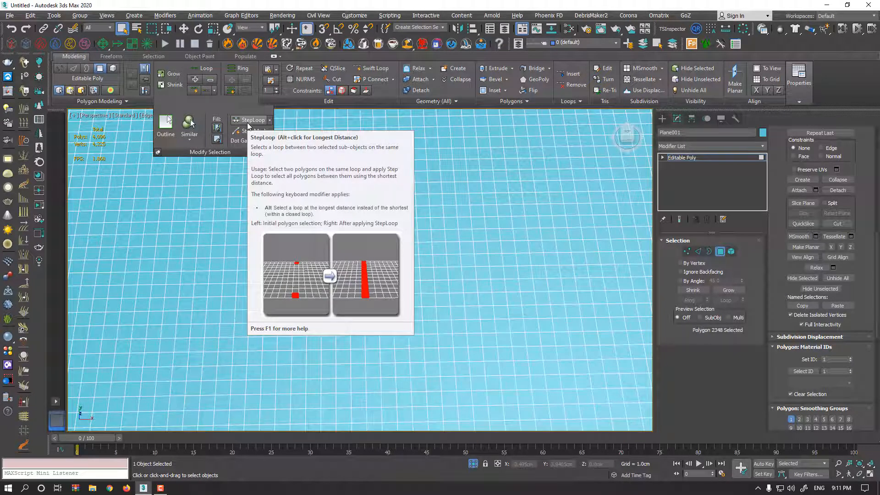
left_click(219, 225)
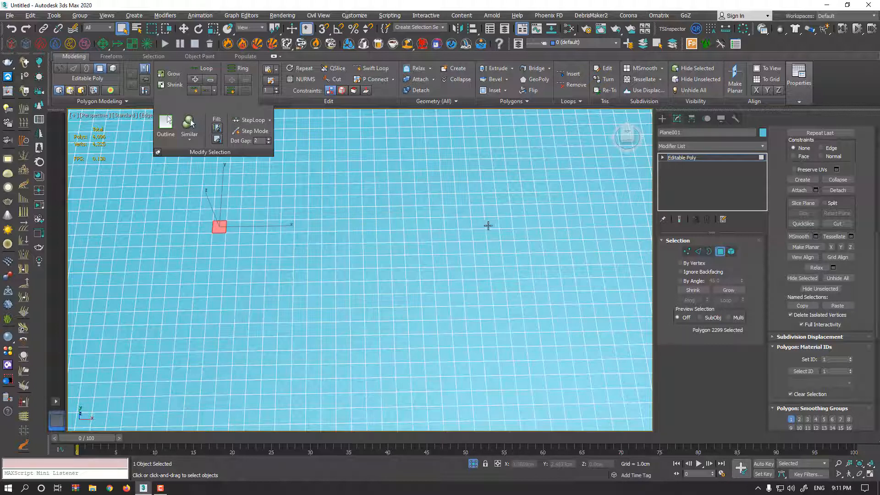
left_click(518, 223, "ctrl")
left_click(251, 123)
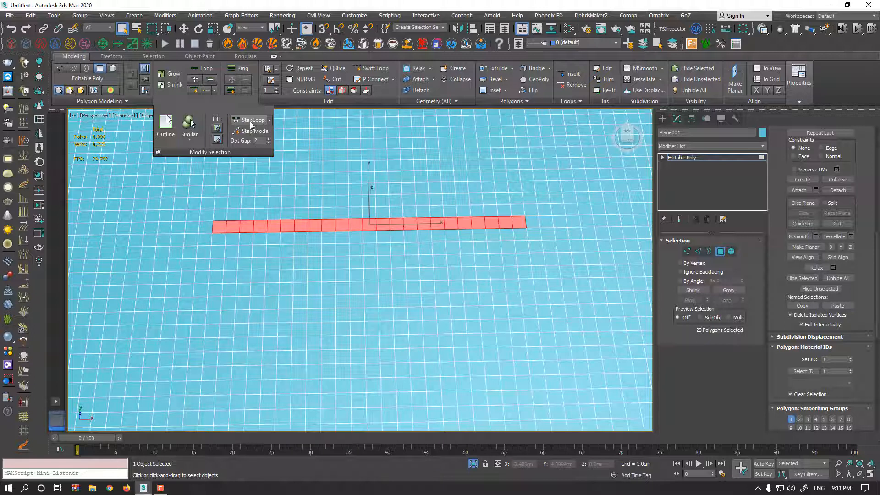
Step: Select two distant polygons in the same column and apply StepLoop to select the polygons between them
left_click(315, 156)
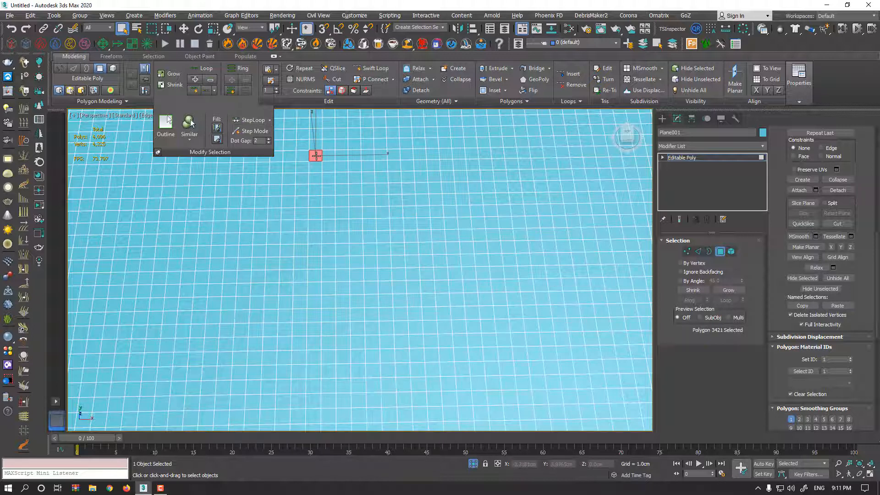
left_click(313, 287, "ctrl")
left_click(250, 120)
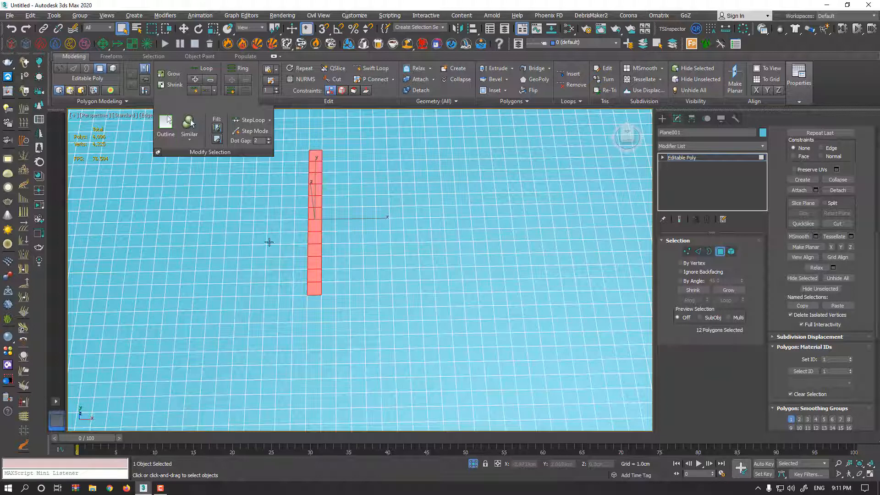
Step: Select two polygons that share neither a row nor a column, and replace that selection with one polygon
left_click(315, 156)
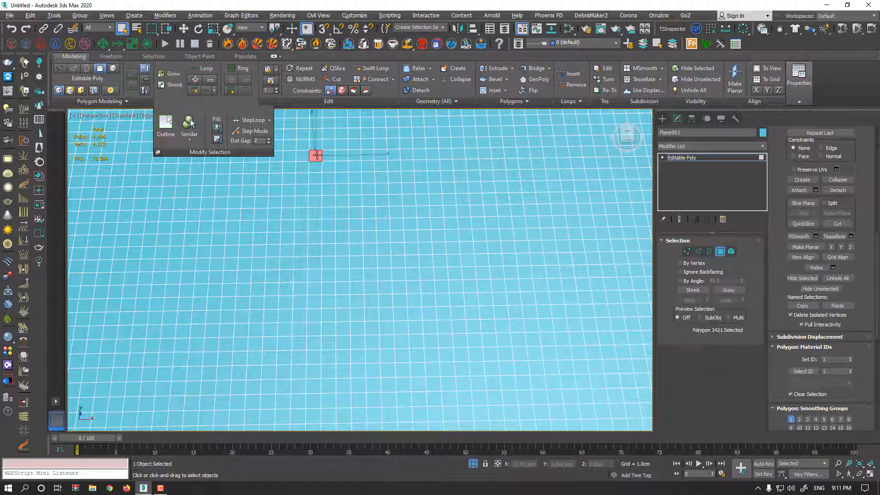
left_click(358, 263, "ctrl")
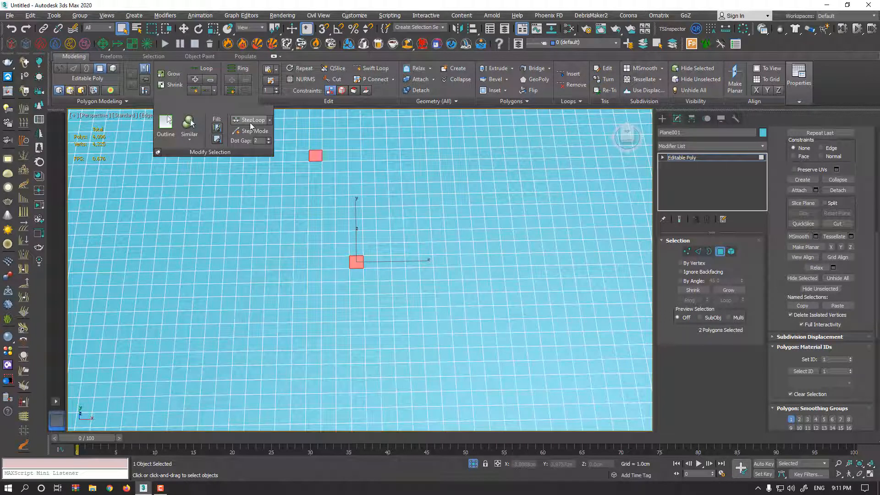
left_click(302, 239)
Step: Turn on Step Mode, select two adjacent polygons and extend the selection to a distant polygon in the same row
left_click(256, 136)
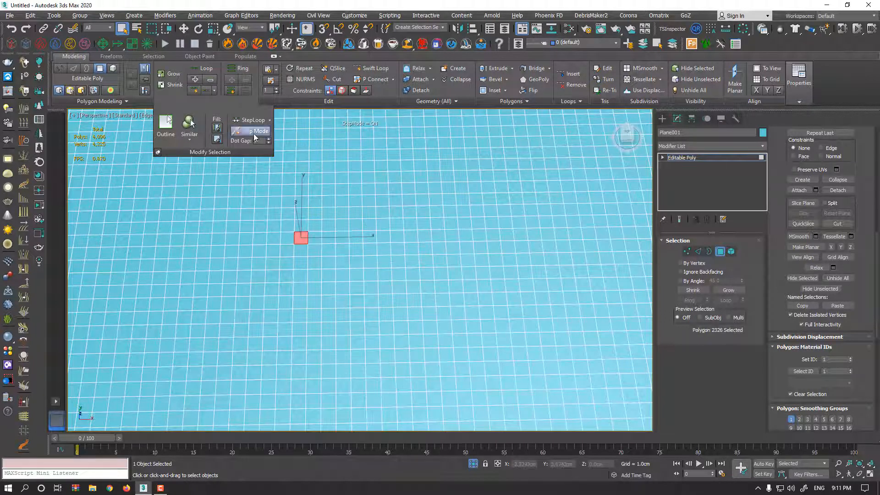
left_click(317, 238)
left_click(326, 239, "ctrl")
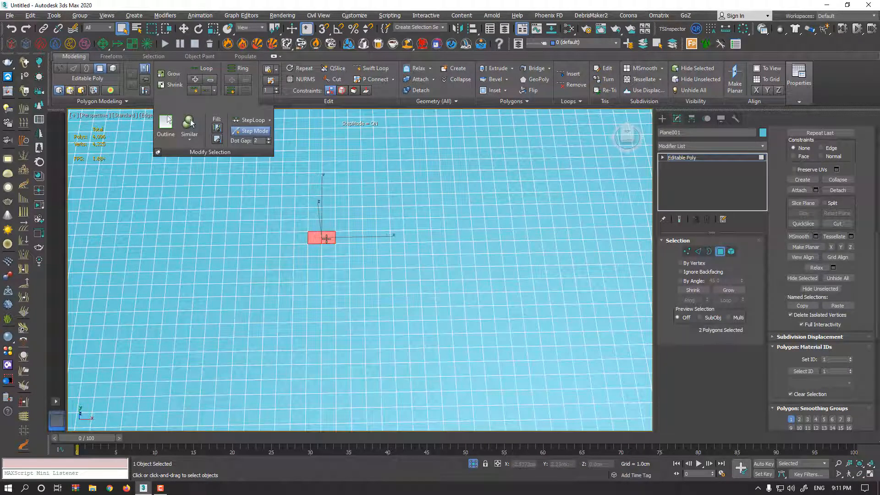
left_click(545, 234, "shift")
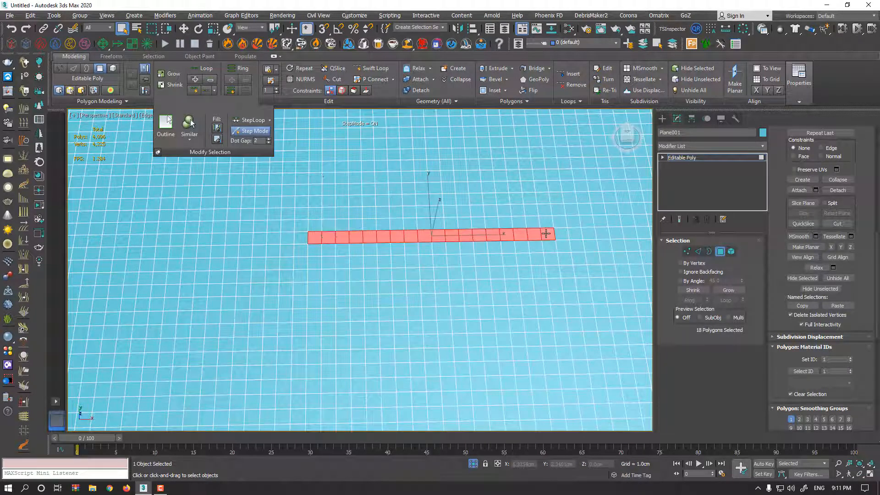
Step: Select a vertical run of polygons between two polygons in one column using Step Mode, and turn the mode off
left_click(405, 132)
left_click(416, 337, "shift")
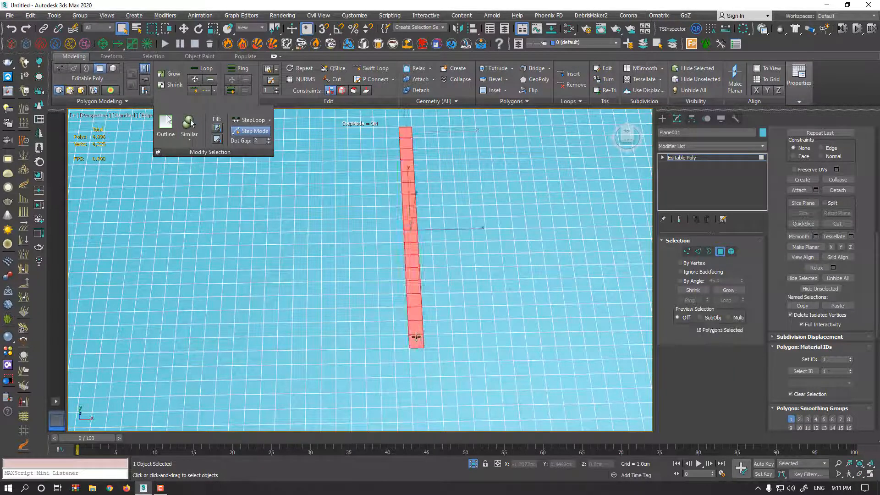
left_click(254, 132)
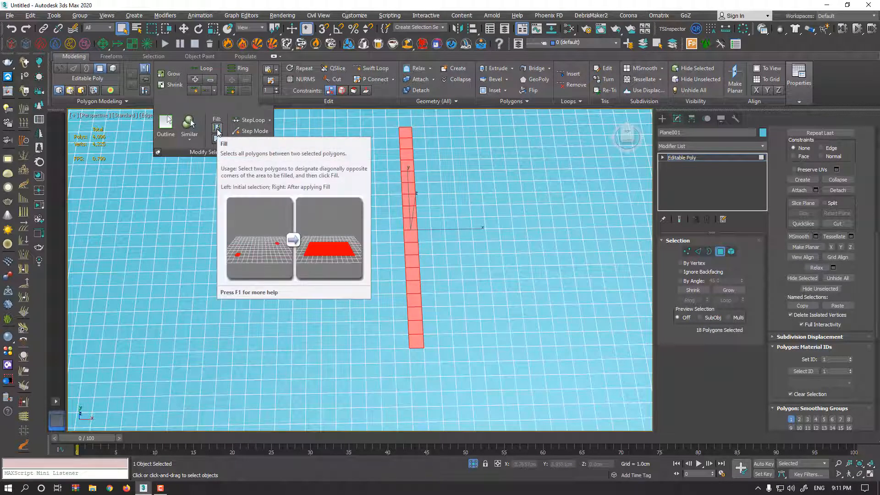
Step: Select two diagonally opposite polygons far apart on the plane and apply Fill to select the rectangular area between them
left_click(468, 132)
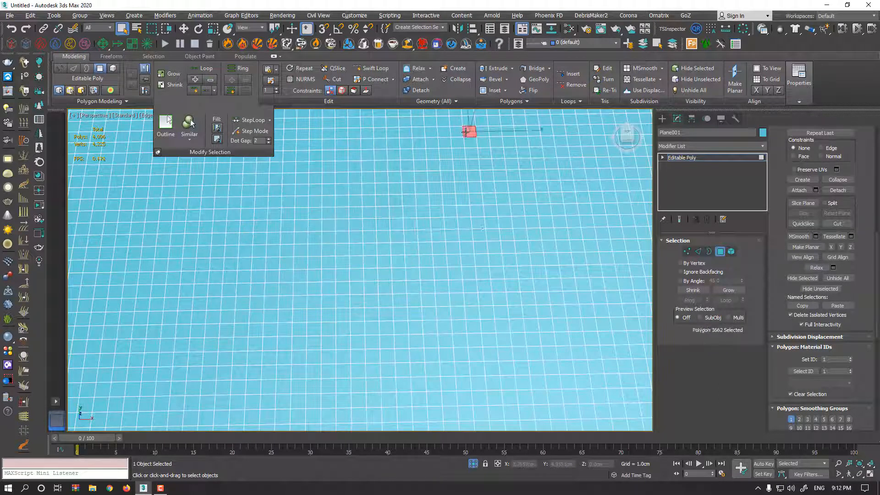
left_click(230, 266, "ctrl")
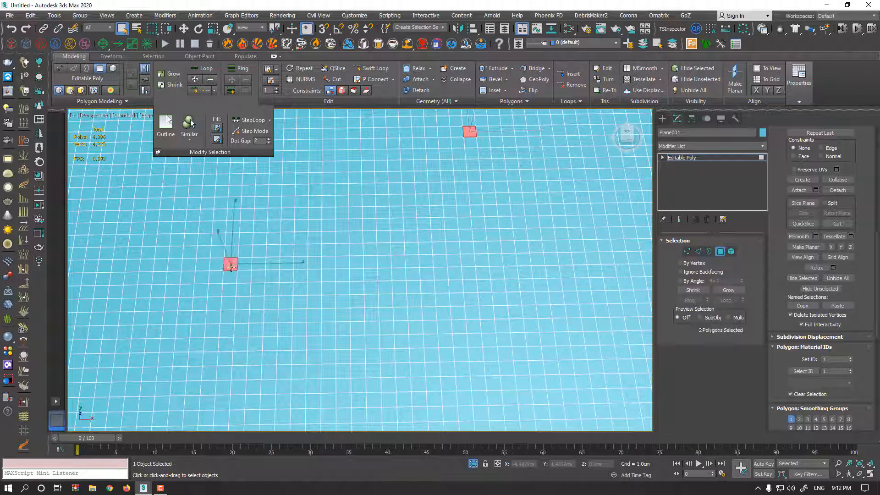
left_click(218, 132)
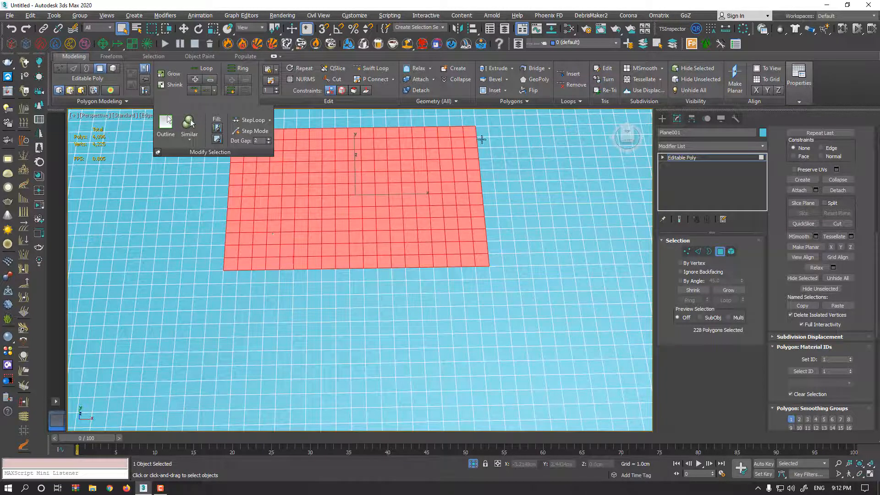
Step: Fill a smaller rectangular area between two diagonally opposite polygons and deselect its interior, leaving a ring one polygon wide
left_click(192, 218)
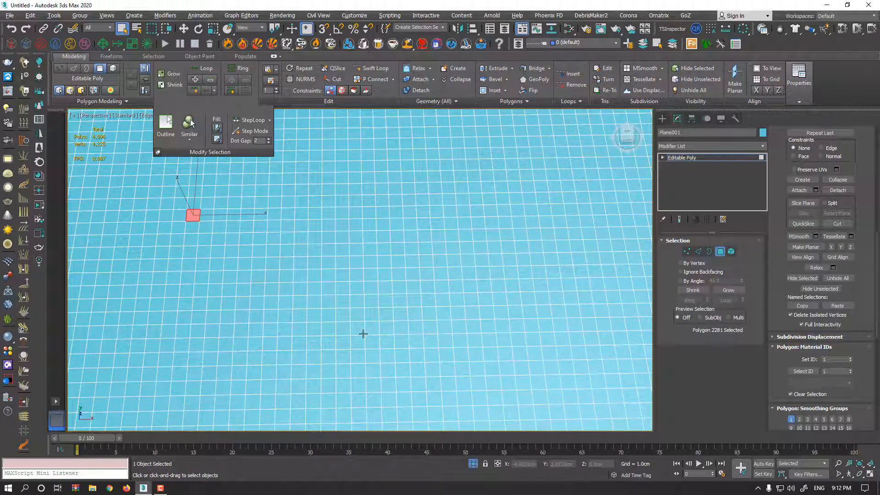
left_click(385, 264, "ctrl")
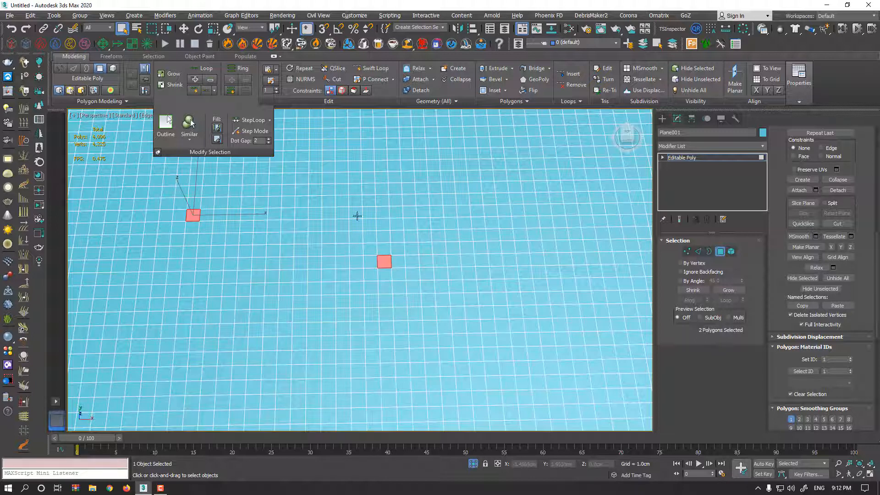
left_click(218, 128)
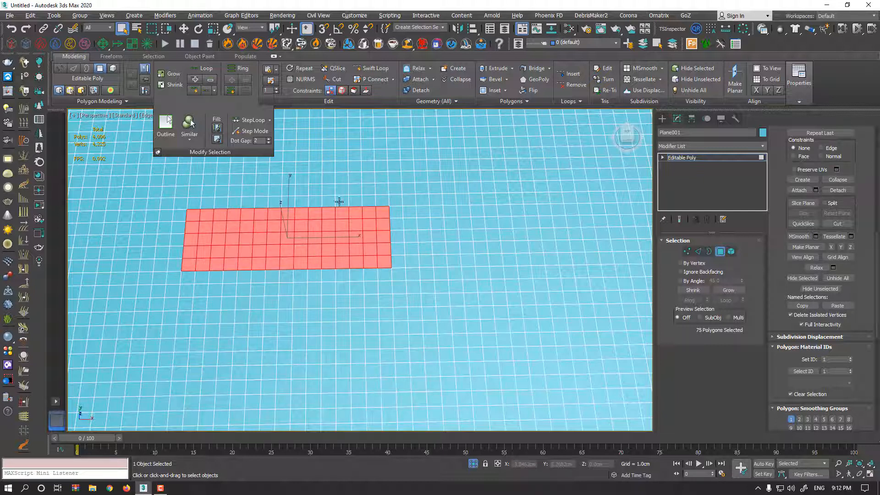
left_click_drag(370, 227, 208, 250, "alt")
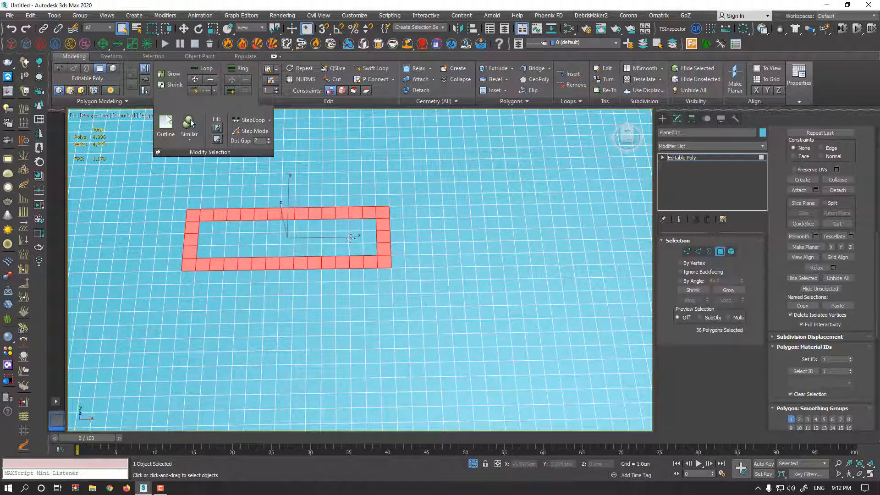
Step: Add one polygon outside the ring, apply Fill Hole to select the surrounding area, and undo back to the ring
left_click(341, 165, "ctrl")
left_click(218, 140)
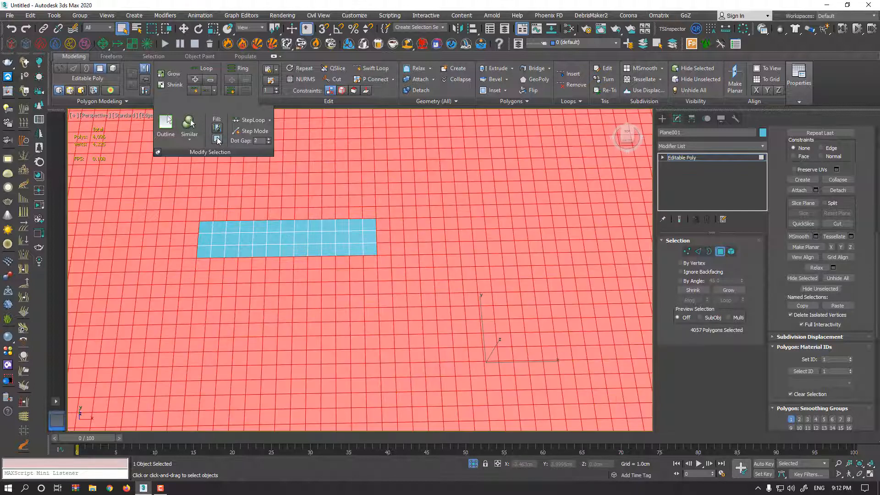
scroll(411, 225, "down", 2)
scroll(387, 226, "up", 2)
key("ctrl+z")
key("ctrl+z")
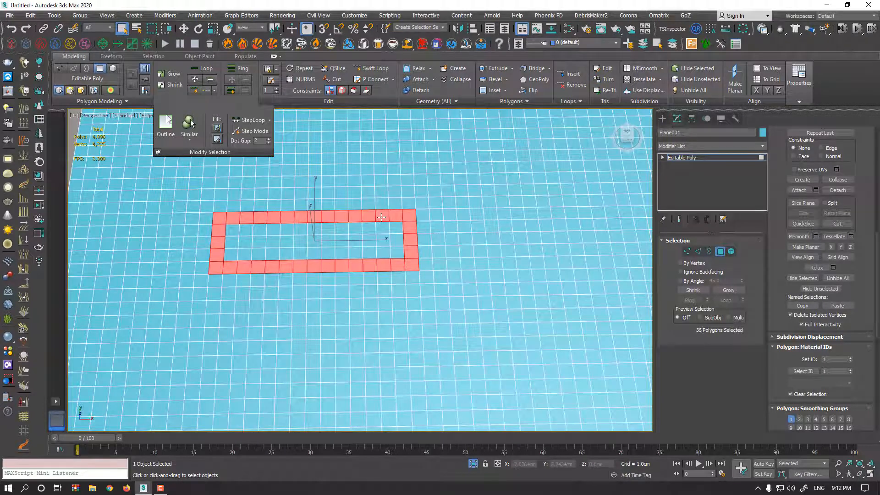
Step: Add one polygon inside the ring, apply Fill Hole to select its interior, and undo both the fill and the addition
left_click(330, 241, "ctrl")
left_click(217, 140)
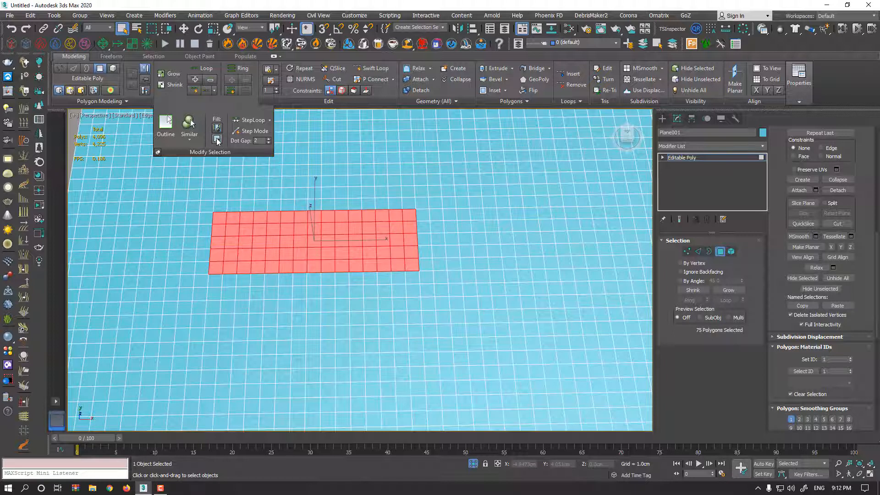
key("ctrl+z")
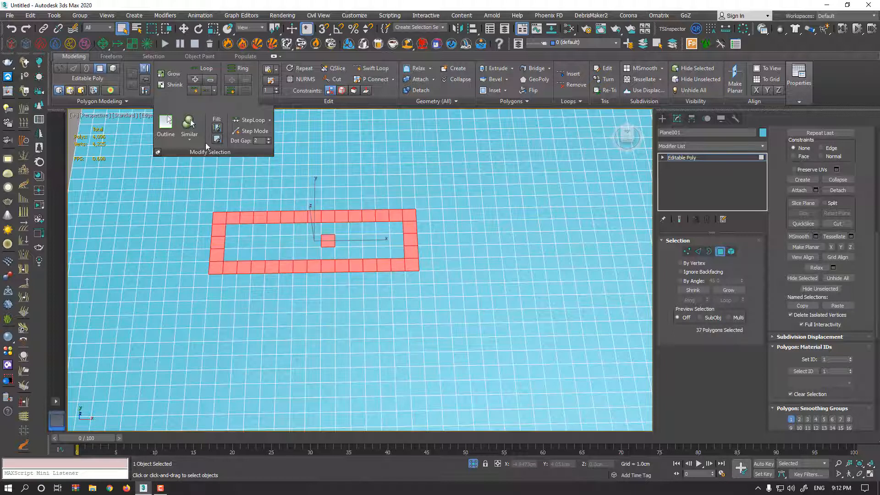
key("ctrl+z")
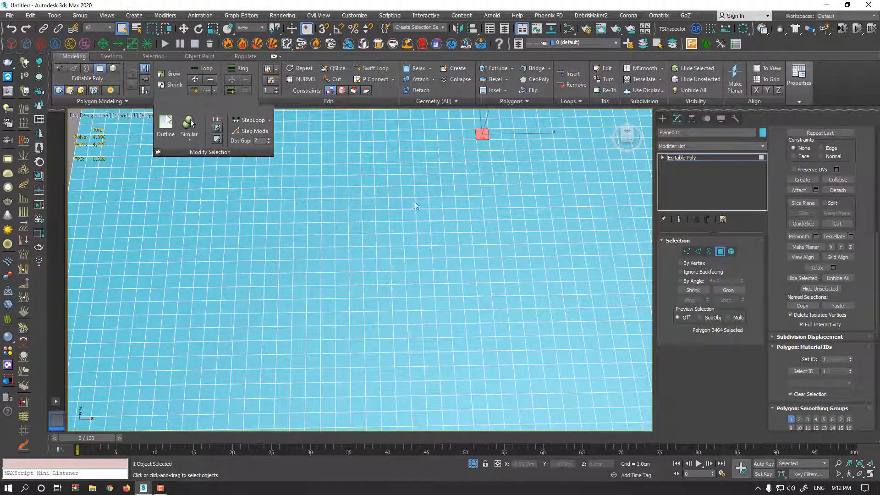
Step: Select a large irregular block of polygons and reduce the selection to its border with Outline
left_click(259, 326, "shift")
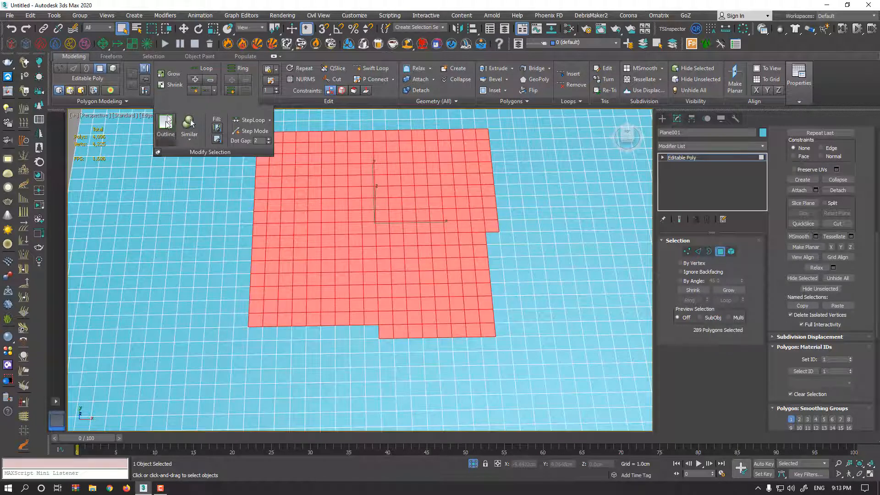
left_click(167, 121)
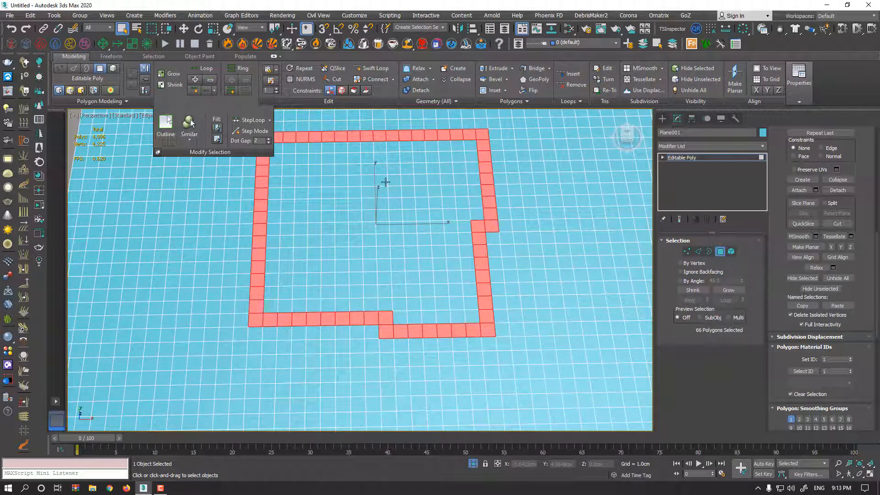
Step: Add one polygon inside the irregular outline, apply Fill Hole to select the interior, and undo the fill
left_click(369, 215, "ctrl")
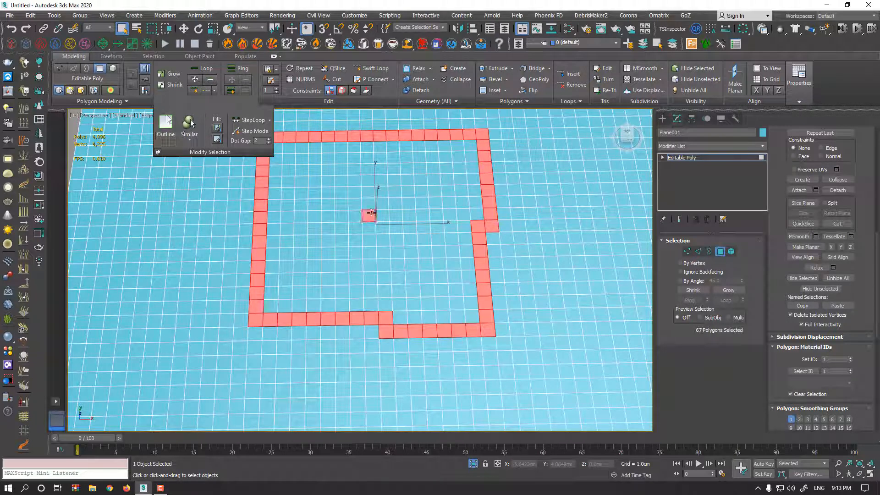
left_click(217, 141)
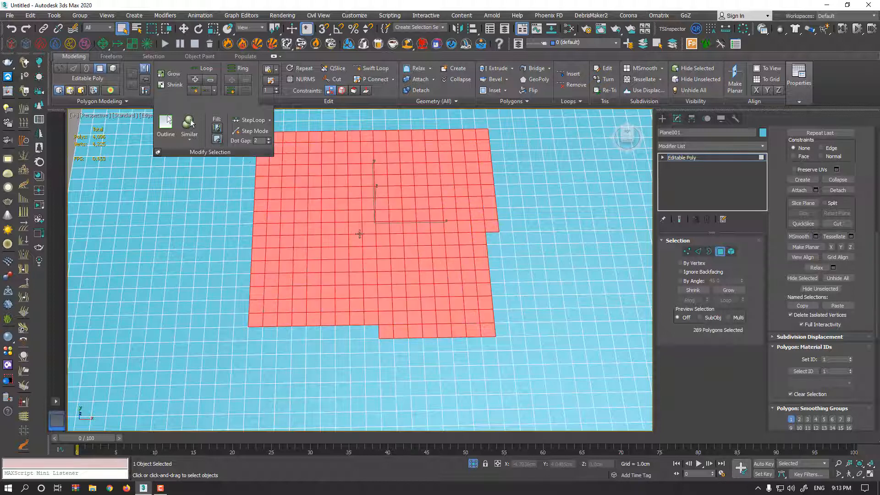
key("ctrl+z")
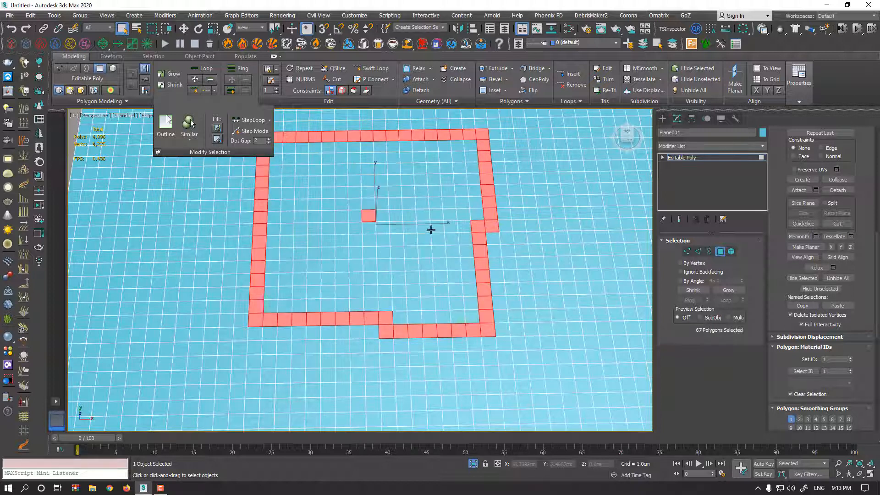
Step: Remove the single inner polygon and three corner polygons from the irregular outline selection
left_click(368, 216, "alt")
left_click(476, 225, "alt")
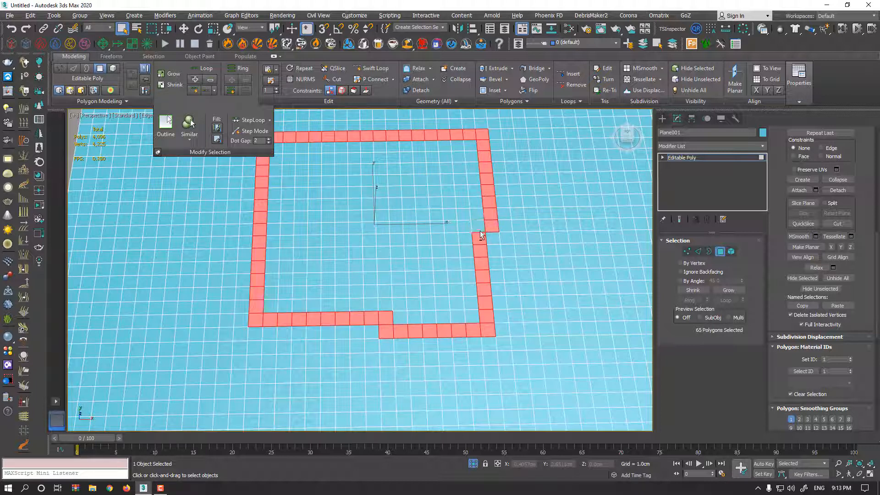
left_click(386, 319, "alt")
middle_click_drag(383, 290, 417, 315)
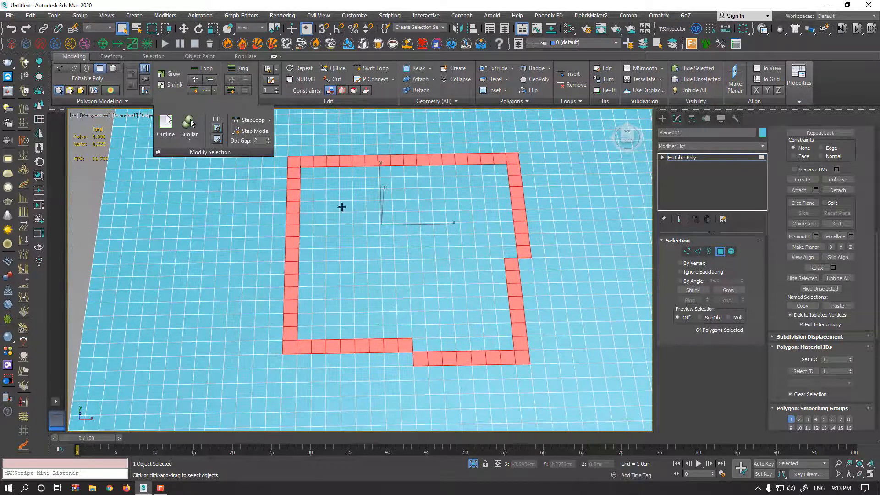
left_click(292, 161, "alt")
Step: Add one polygon inside the broken outline, apply Fill Hole, and undo the fill
left_click(408, 242, "ctrl")
left_click(218, 139)
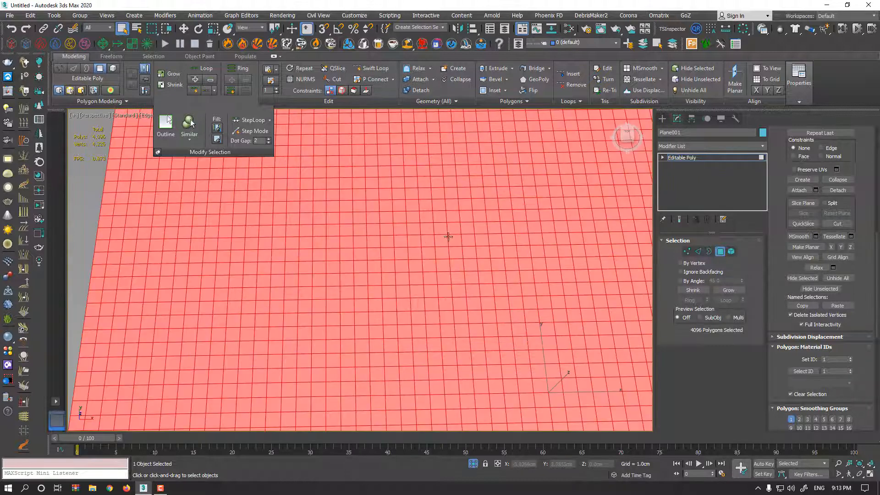
key("ctrl+z")
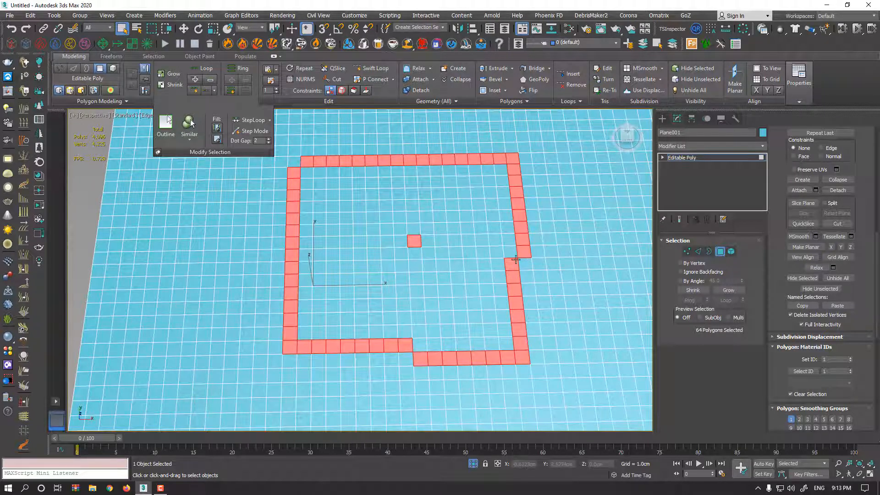
Step: Add the three missing corner polygons back to the outline and apply Fill Hole to select its interior
left_click(407, 357, "ctrl")
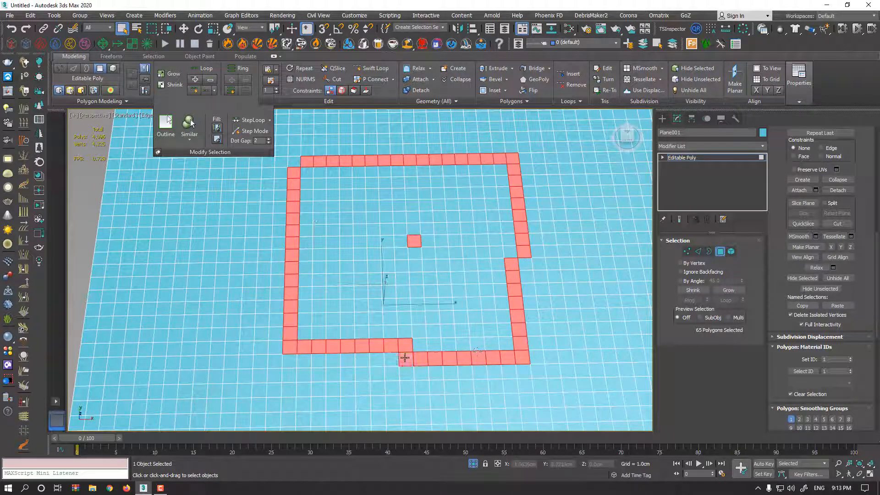
left_click(526, 264, "ctrl")
left_click(294, 164, "ctrl")
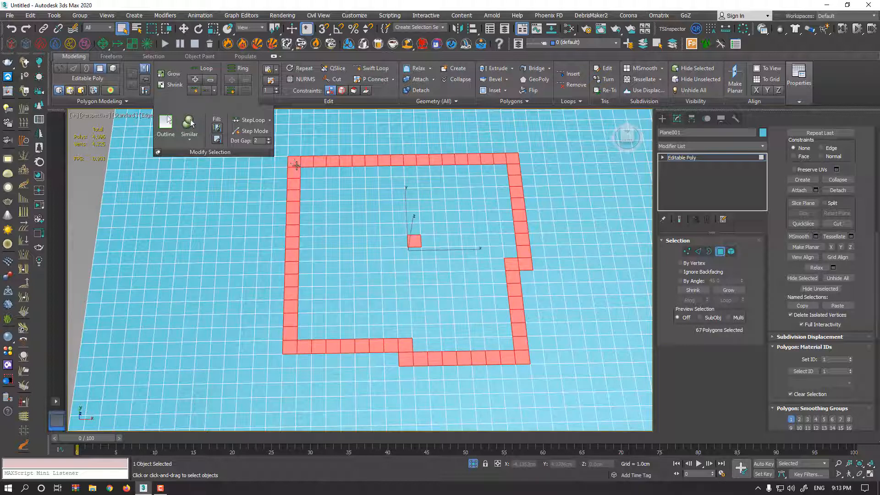
left_click(217, 140)
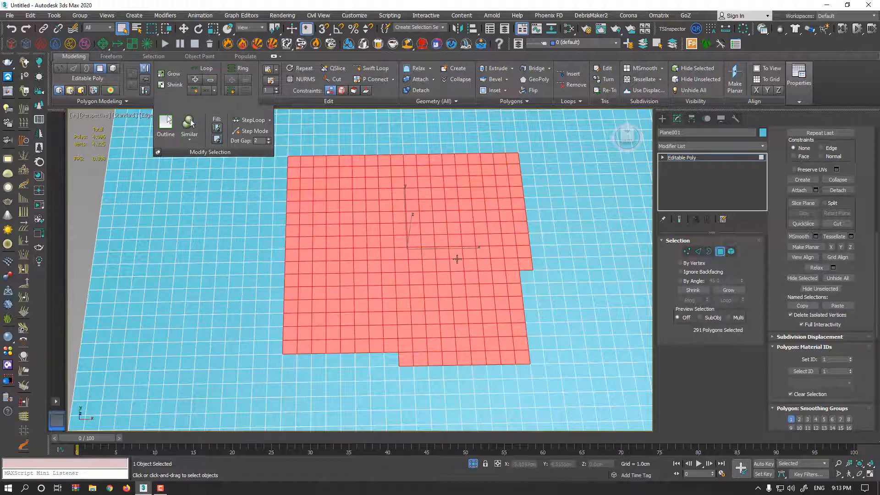
Step: Show the comparison options of the Similar selection tool
left_click(188, 140)
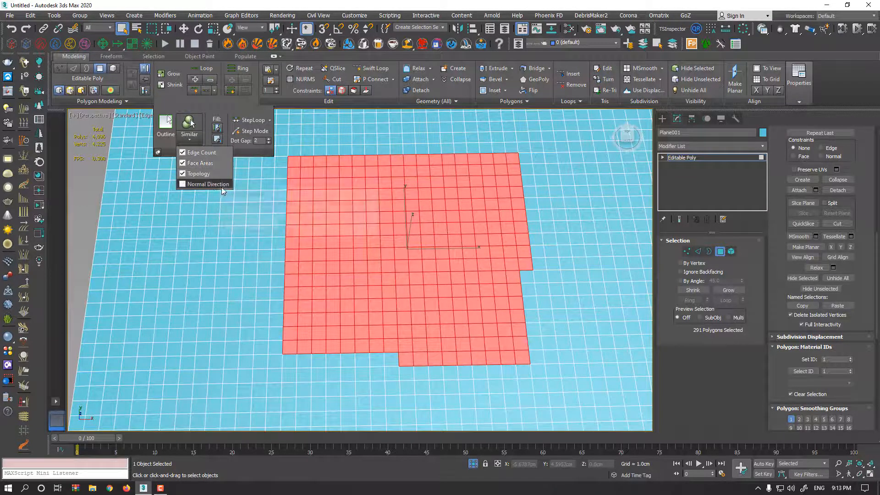
scroll(222, 190, "down", 3)
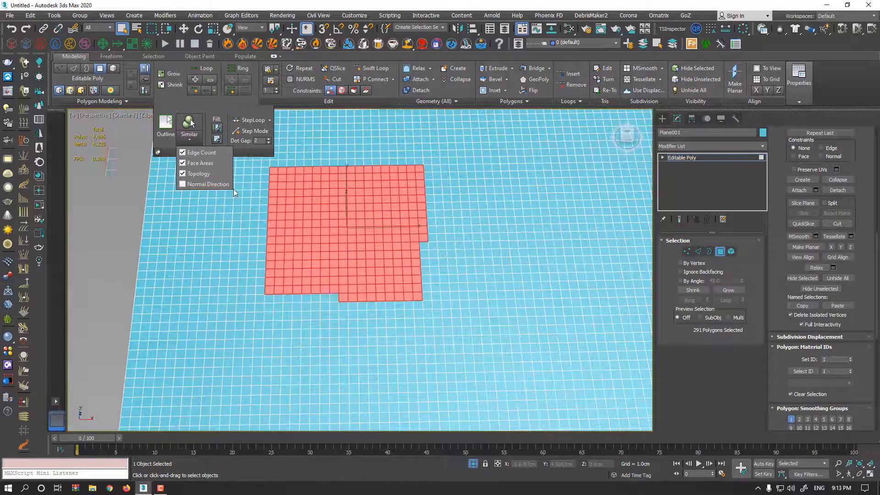
scroll(449, 257, "down", 5)
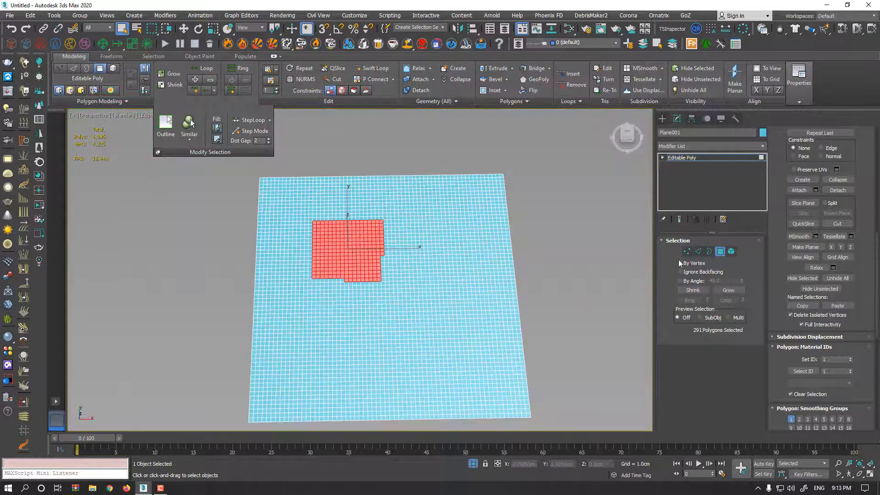
Step: Leave polygon editing and delete the plane object from the scene
left_click(720, 251)
left_click(472, 464)
middle_click_drag(505, 308, 351, 307)
left_click(413, 330, "ctrl")
key("Delete")
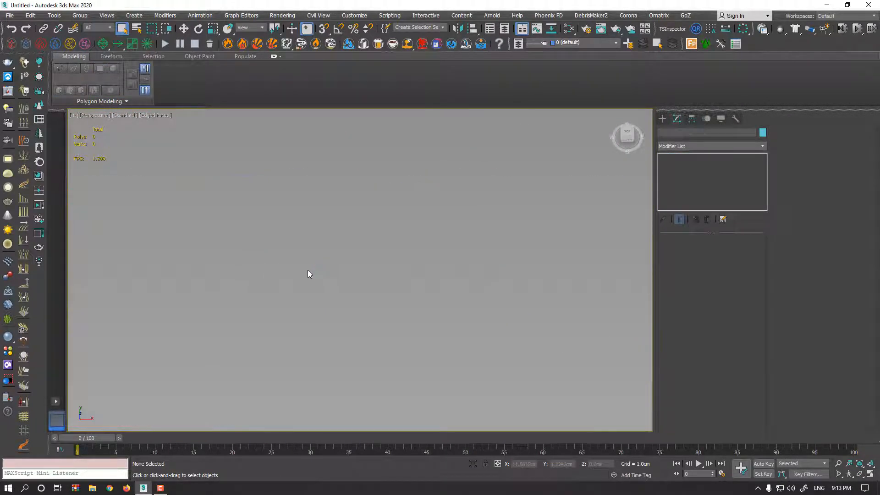
Step: Display the grid and create a cylinder with a radius of about 3.1 cm and a height of about 7.56 cm
middle_click_drag(307, 270, 380, 257, "alt")
key("g")
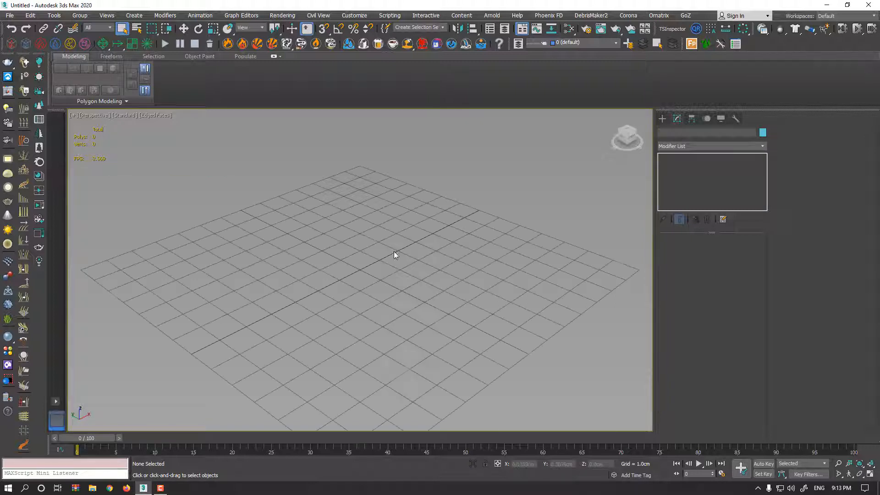
left_click(661, 118)
left_click(692, 193)
left_click_drag(362, 272, 451, 276)
left_click(330, 80)
scroll(367, 176, "down", 2)
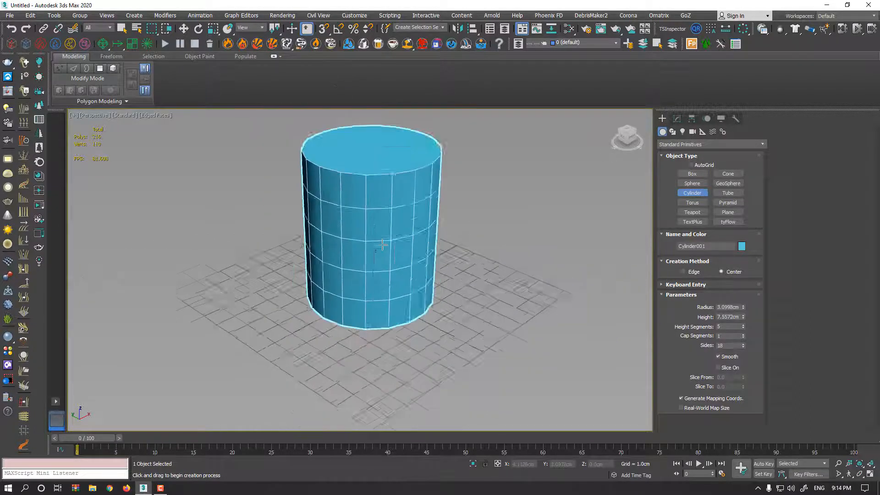
scroll(367, 177, "down", 1)
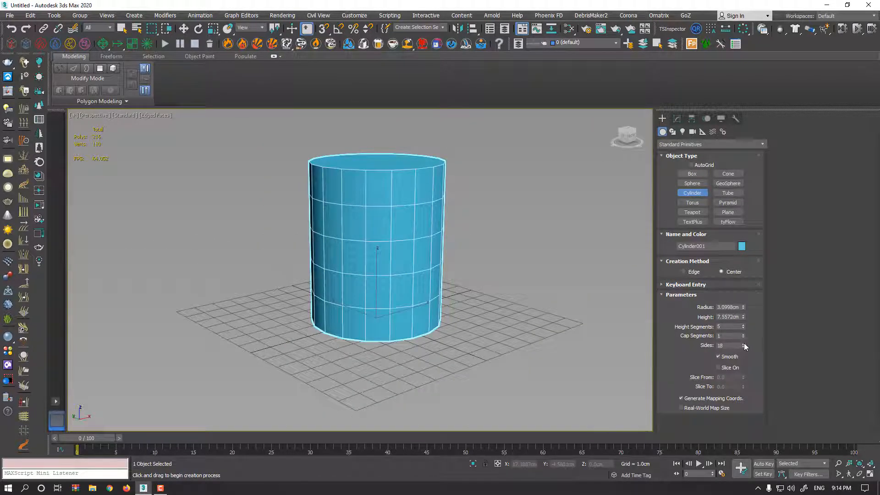
Step: Raise the cylinder's segmentation to 9 height segments and 44 sides
left_click_drag(744, 343, 743, 321)
scroll(401, 236, "up", 3)
right_click(399, 213)
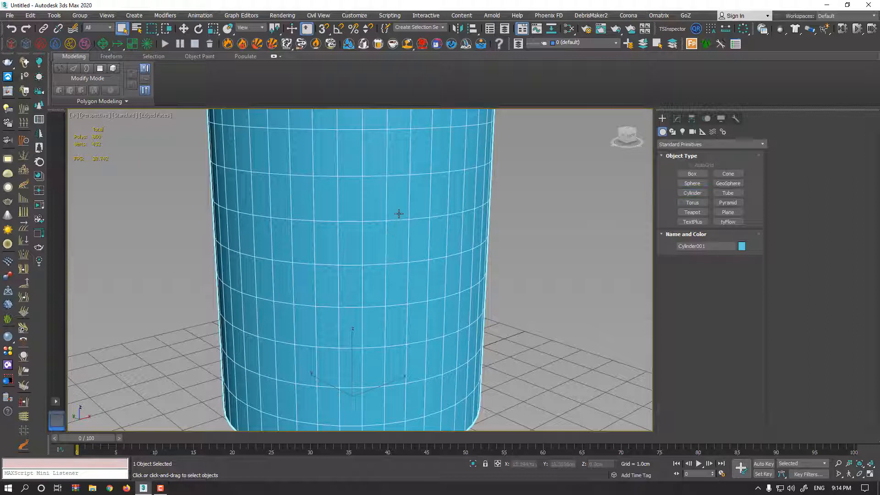
Step: Convert the cylinder to Editable Poly and switch to polygon level
right_click(398, 214)
mouse_move(456, 307)
left_click(522, 306)
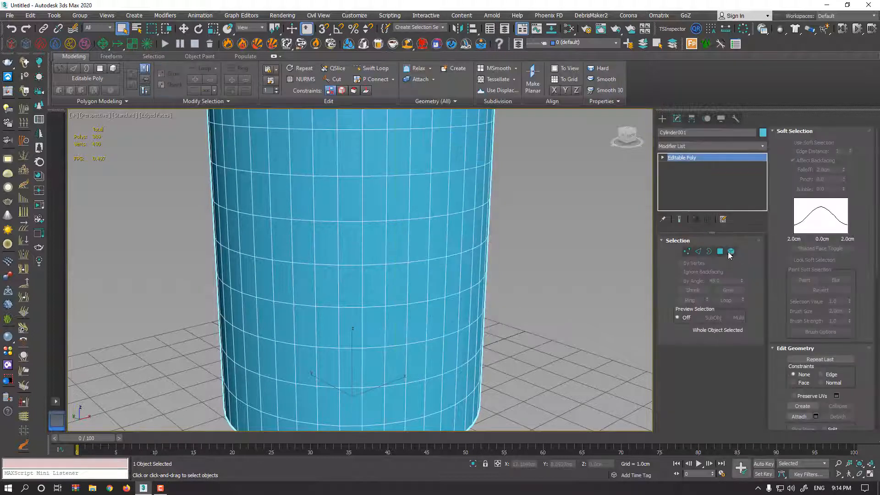
key("4")
Step: Select two adjacent polygons in one row of the cylinder and extend them with Dot Loop
left_click(397, 239)
left_click(383, 242, "ctrl")
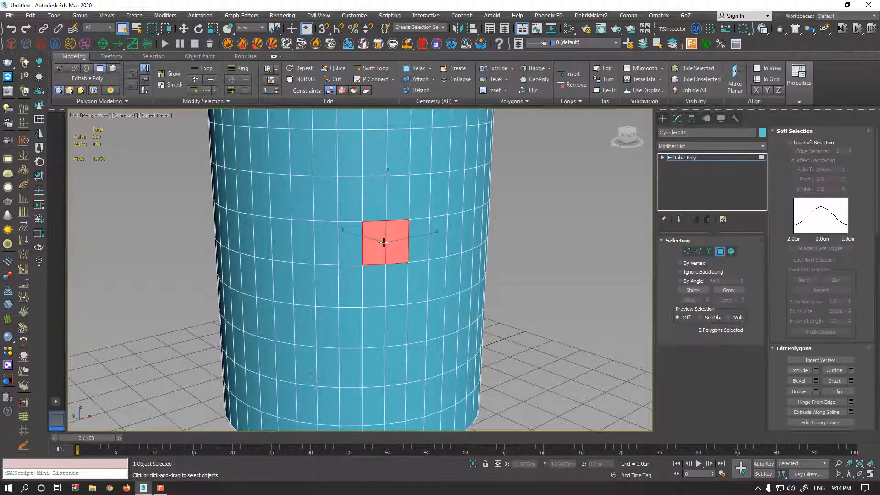
left_click(217, 93)
left_click(223, 117)
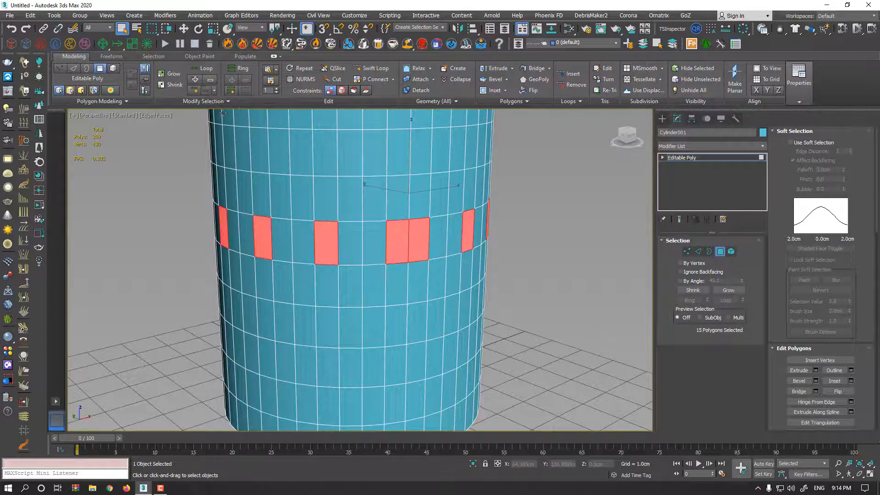
middle_click_drag(353, 245, 350, 243, "alt")
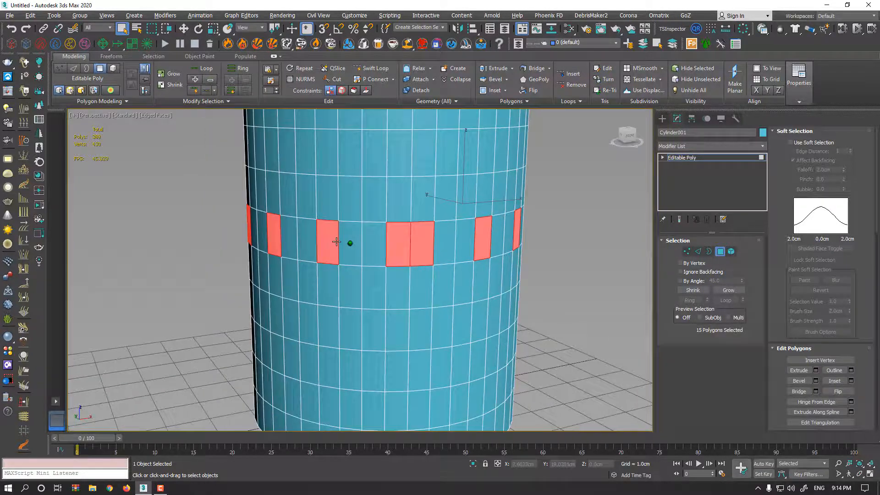
Step: Deselect one of the two adjacent polygons in the dotted ring and select it again
left_click(398, 250, "alt")
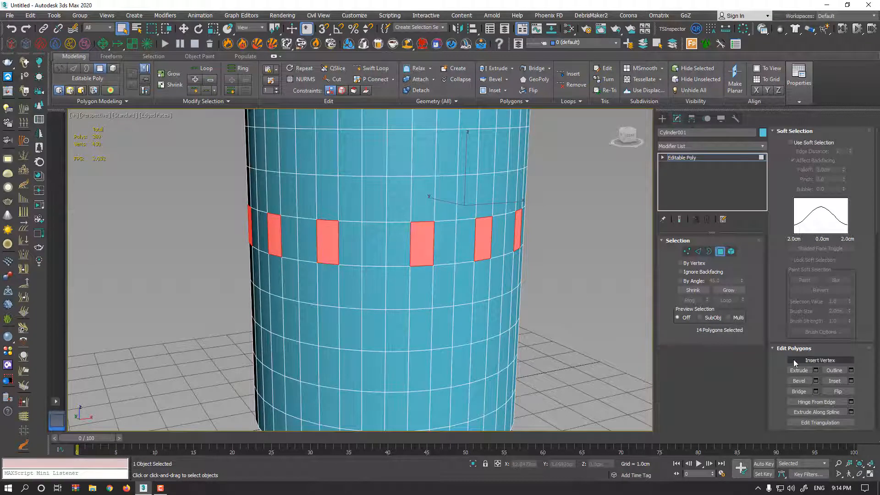
left_click(383, 248, "ctrl")
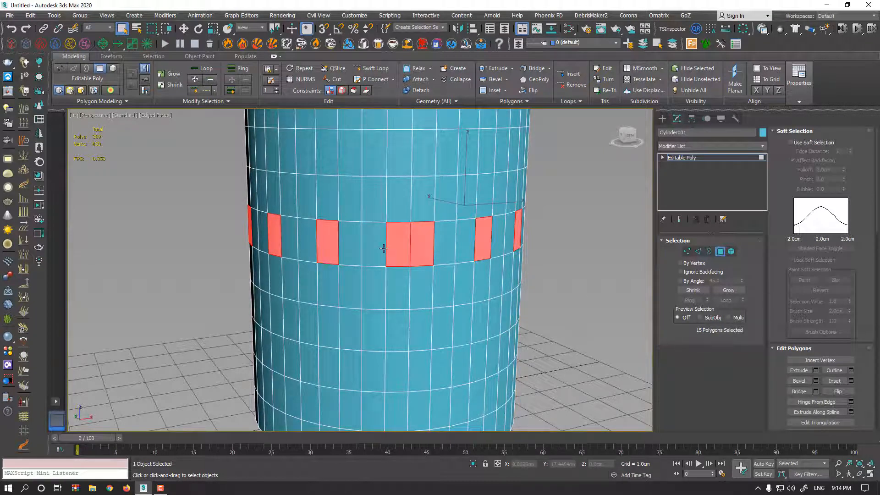
middle_click_drag(428, 247, 419, 237, "alt")
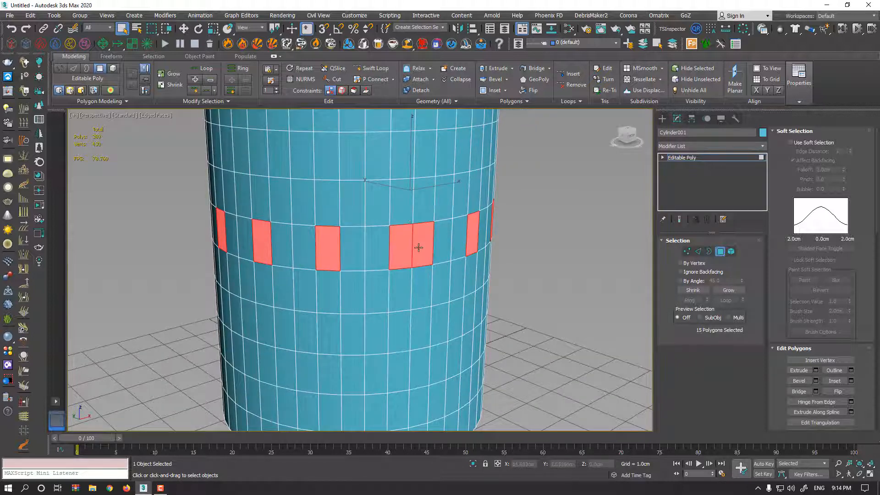
Step: Undo the polygon selections and the Editable Poly conversion back to the parametric cylinder
key("ctrl+z")
key("ctrl+z")
key("ctrl+z")
key("ctrl+z")
key("ctrl+z")
key("ctrl+z")
key("ctrl+z")
key("ctrl+z")
key("ctrl+z")
key("ctrl+z")
key("ctrl+z")
key("ctrl+z")
key("ctrl+z")
key("ctrl+z")
key("ctrl+z")
key("ctrl+z")
key("ctrl+z")
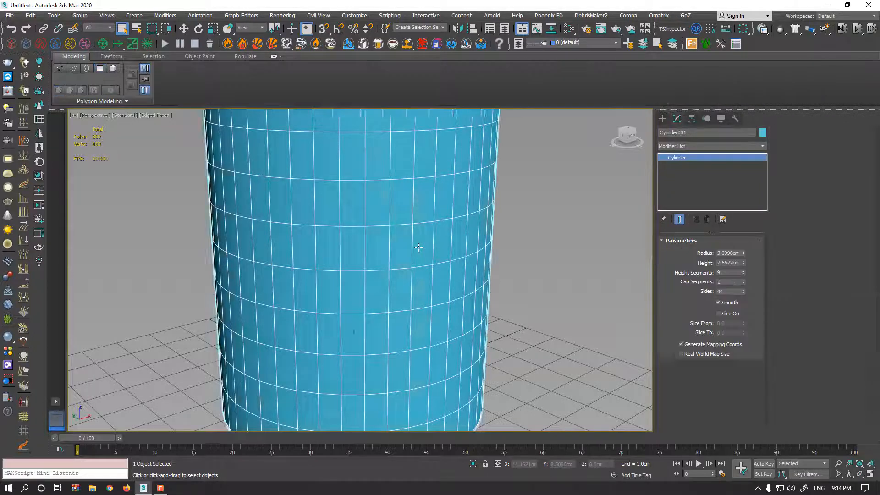
Step: Set the cylinder's sides to 36 and convert it to Editable Poly
left_click_drag(731, 292, 679, 301)
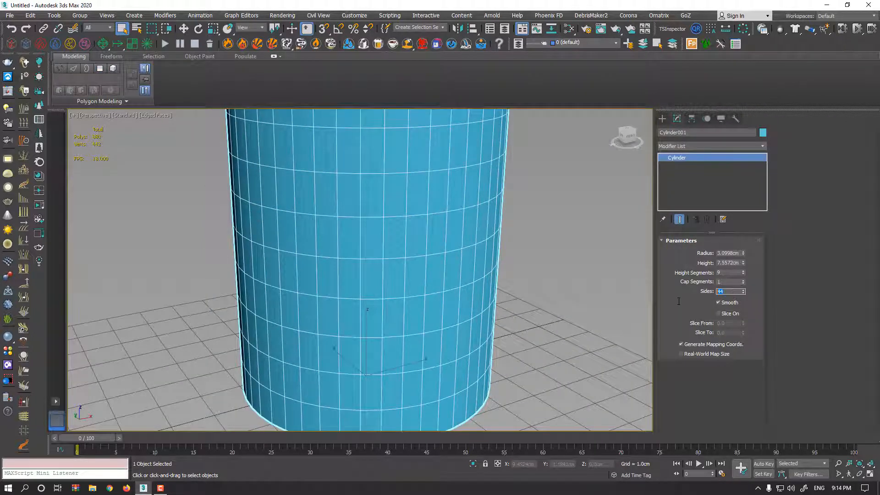
type("36")
key("Return")
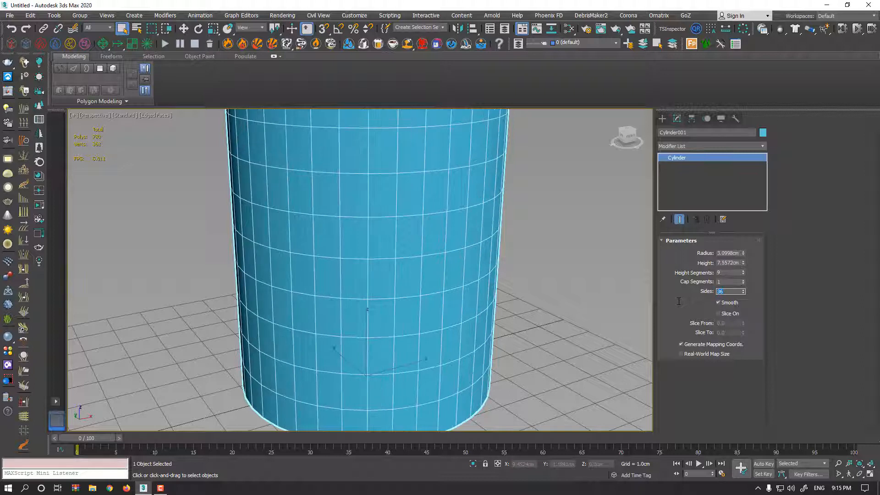
right_click(355, 174)
mouse_move(435, 263)
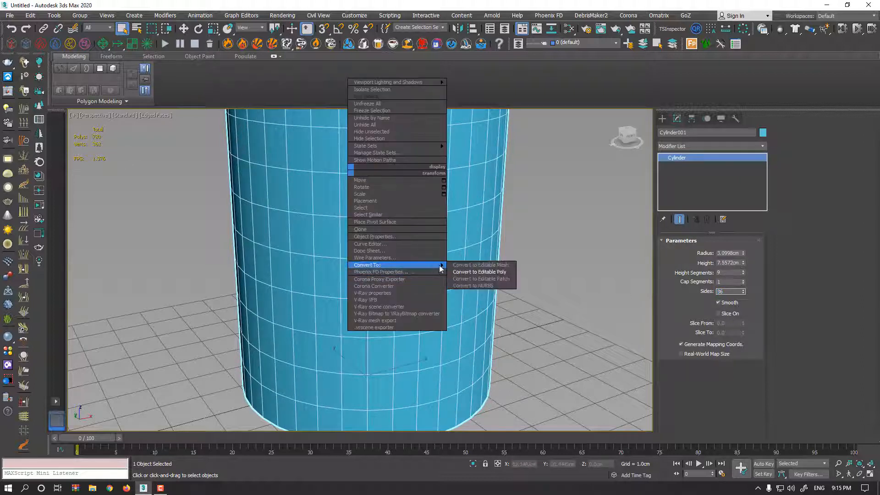
left_click(473, 277)
Step: At polygon level, select two adjacent polygons in an upper row and apply Dot Loop to select an evenly spaced ring
key("4")
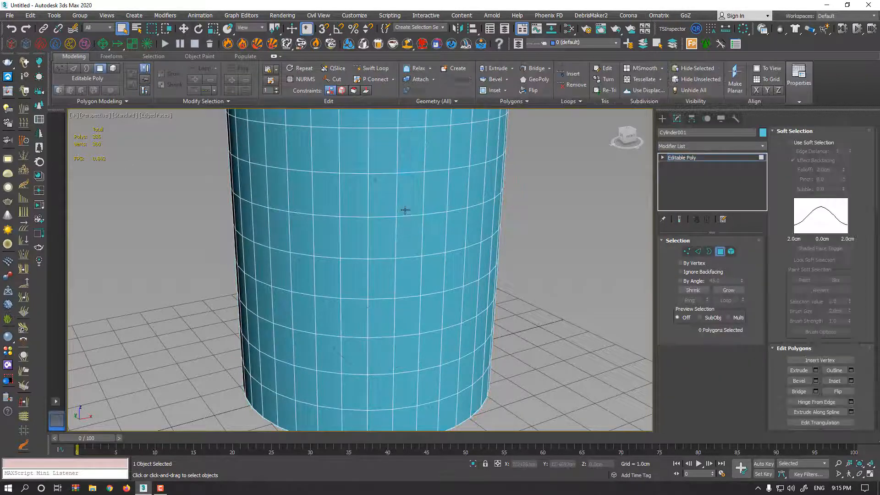
left_click(405, 210)
left_click(386, 200, "ctrl")
left_click(208, 91)
middle_click_drag(395, 186, 426, 178, "alt")
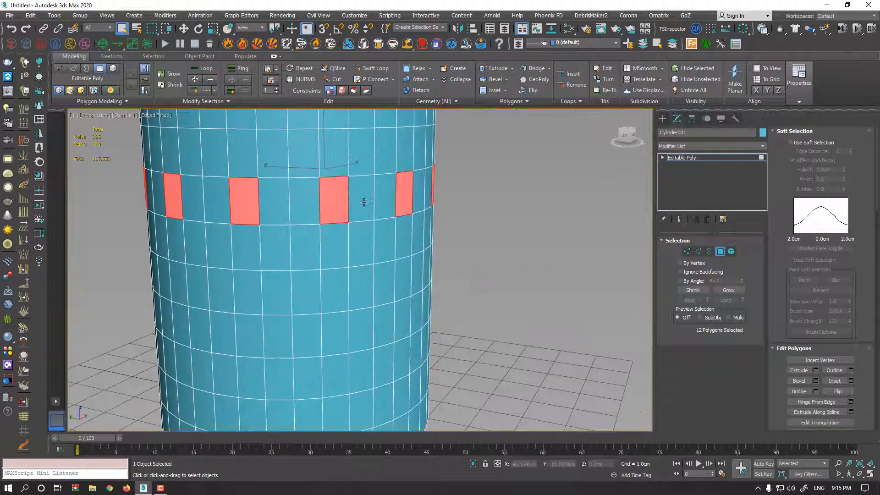
middle_click_drag(363, 202, 440, 261)
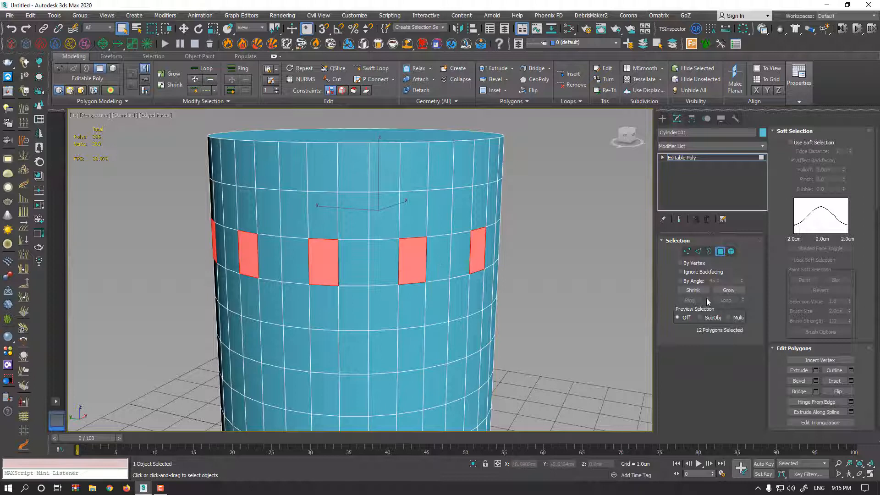
Step: Bevel the ring's selected polygons inward to form recesses, inset their inner faces slightly, and clear the selection
left_click(799, 381)
left_click_drag(417, 252, 419, 272)
left_click(418, 270)
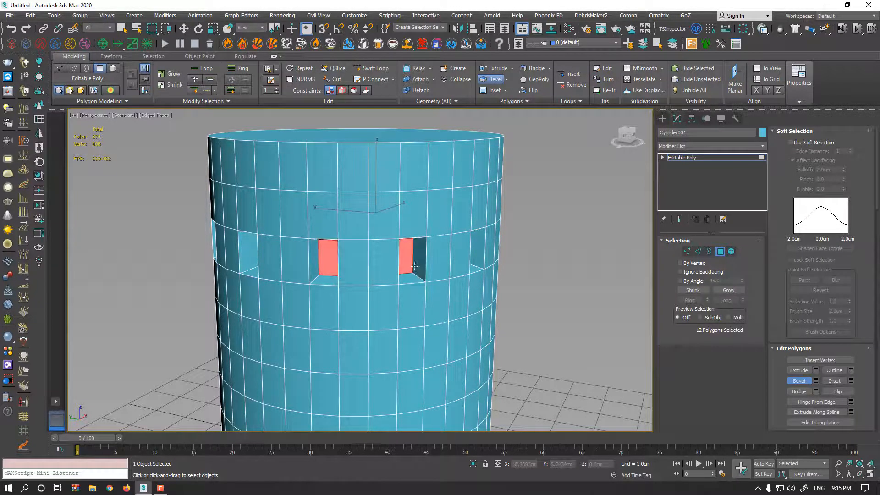
left_click(835, 381)
left_click_drag(409, 269, 408, 266)
left_click(556, 287)
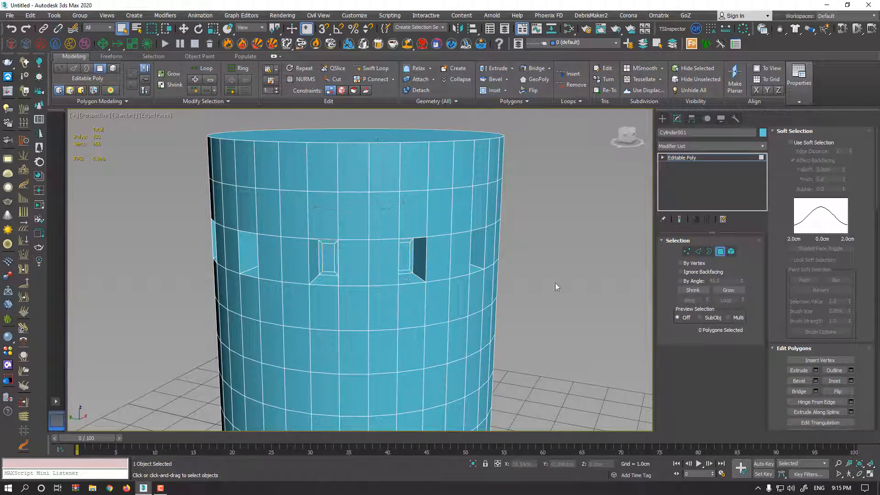
Step: Select the inset inner polygon of one recess and apply Similar to select the matching polygons in the other recesses
scroll(421, 260, "up", 5)
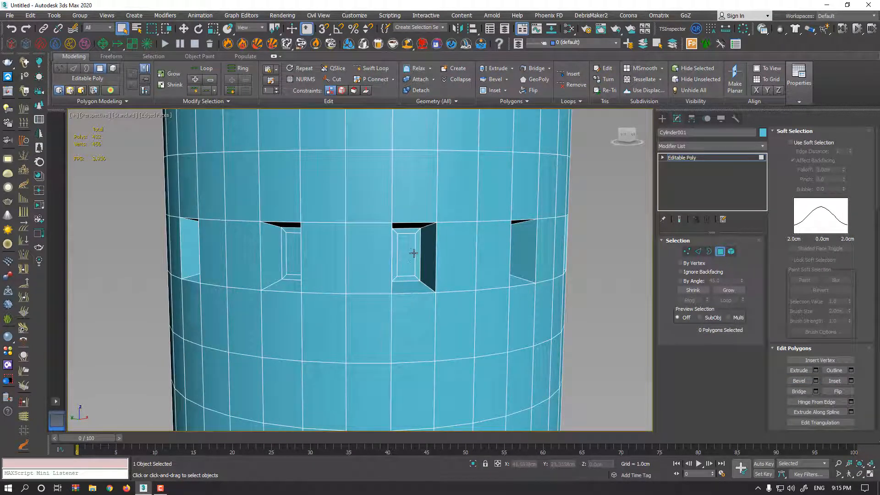
left_click(409, 256)
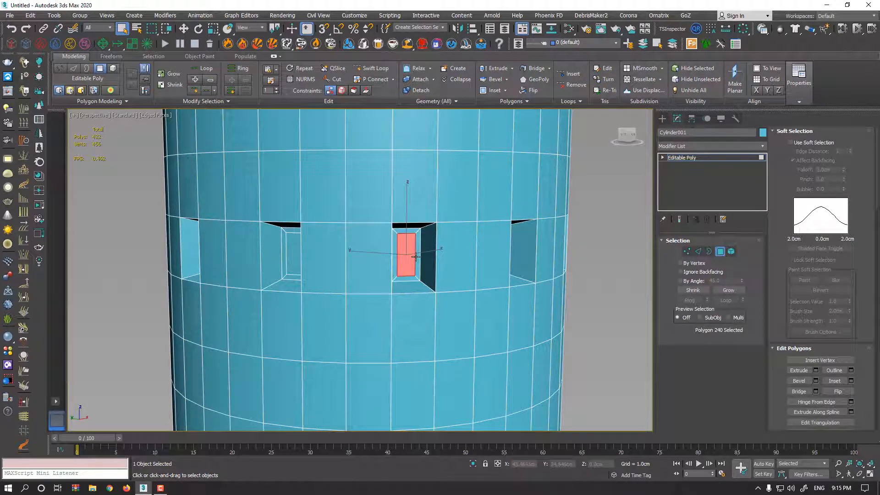
left_click(218, 101)
left_click(190, 123)
Step: Examine the selected recess polygons all around the cylinder in both wireframe and shaded display
scroll(284, 219, "down", 5)
middle_click_drag(283, 219, 464, 223, "alt")
key("F3")
mouse_move(322, 234)
middle_mouse_down()
mouse_move(372, 221)
mouse_move(355, 223)
mouse_move(347, 257)
middle_mouse_up()
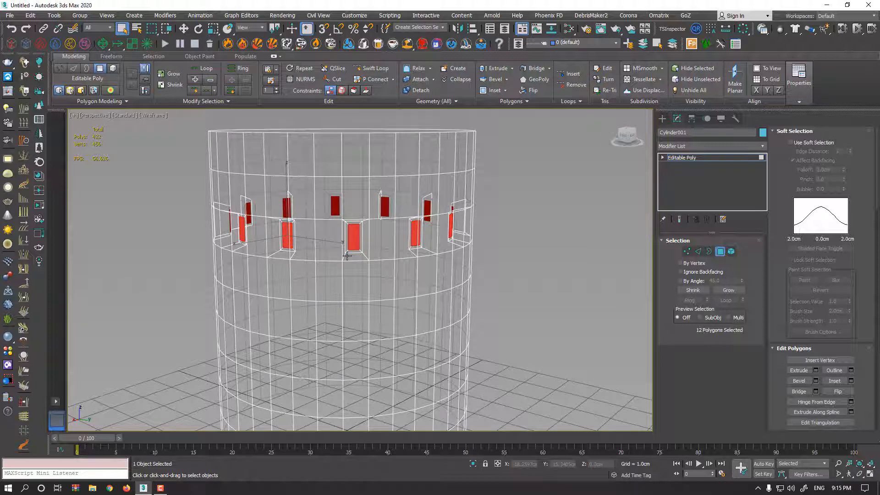
middle_click_drag(348, 256, 344, 228, "alt")
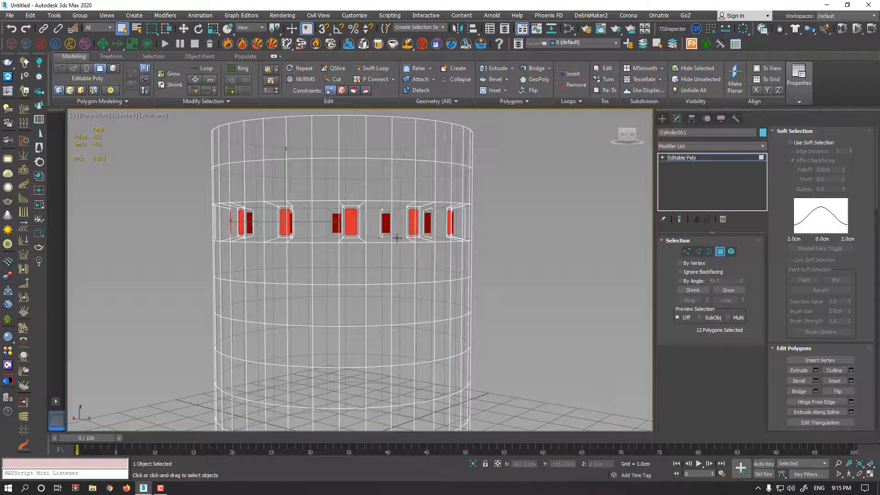
middle_click_drag(414, 233, 339, 275, "alt")
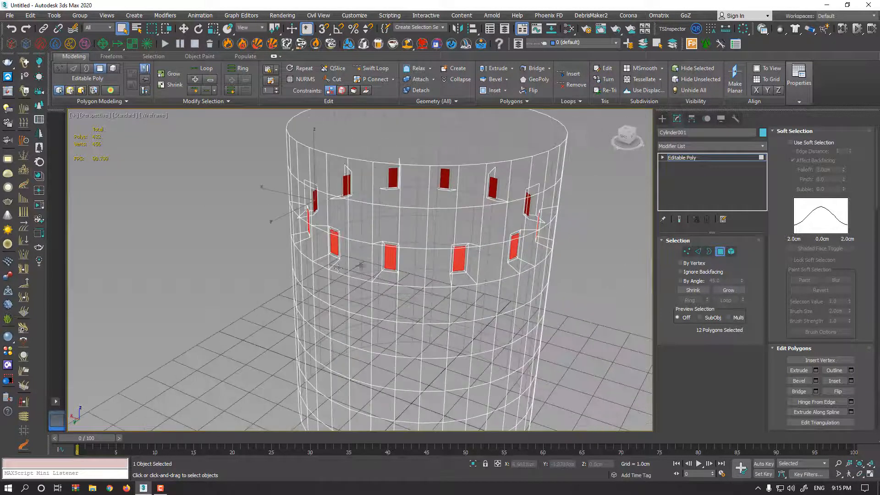
key("F3")
middle_click_drag(283, 209, 436, 262, "alt")
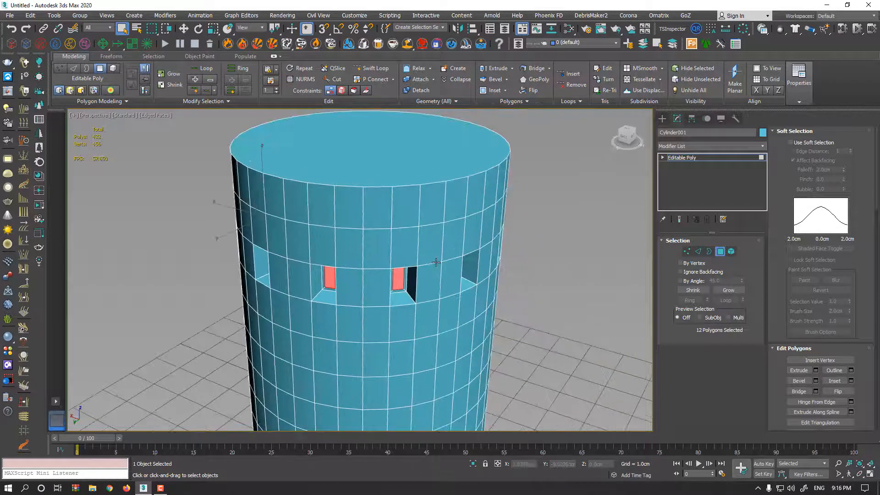
scroll(435, 263, "down", 3)
middle_click_drag(435, 264, 453, 207, "alt")
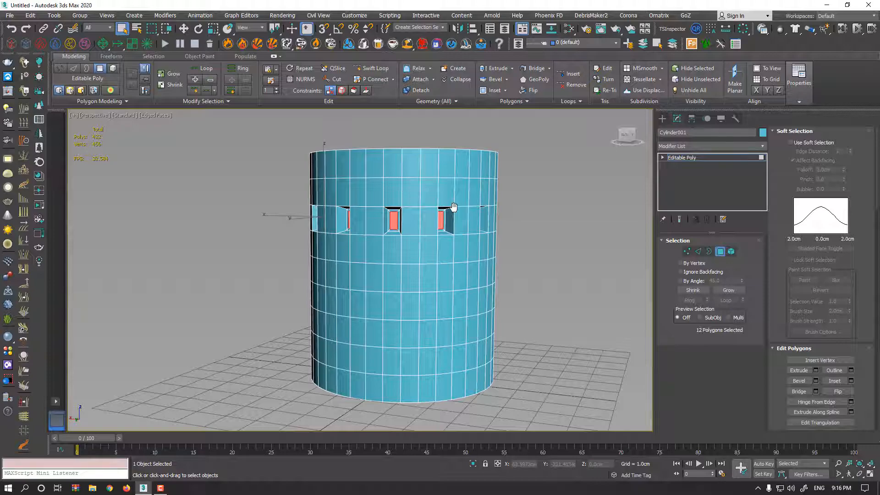